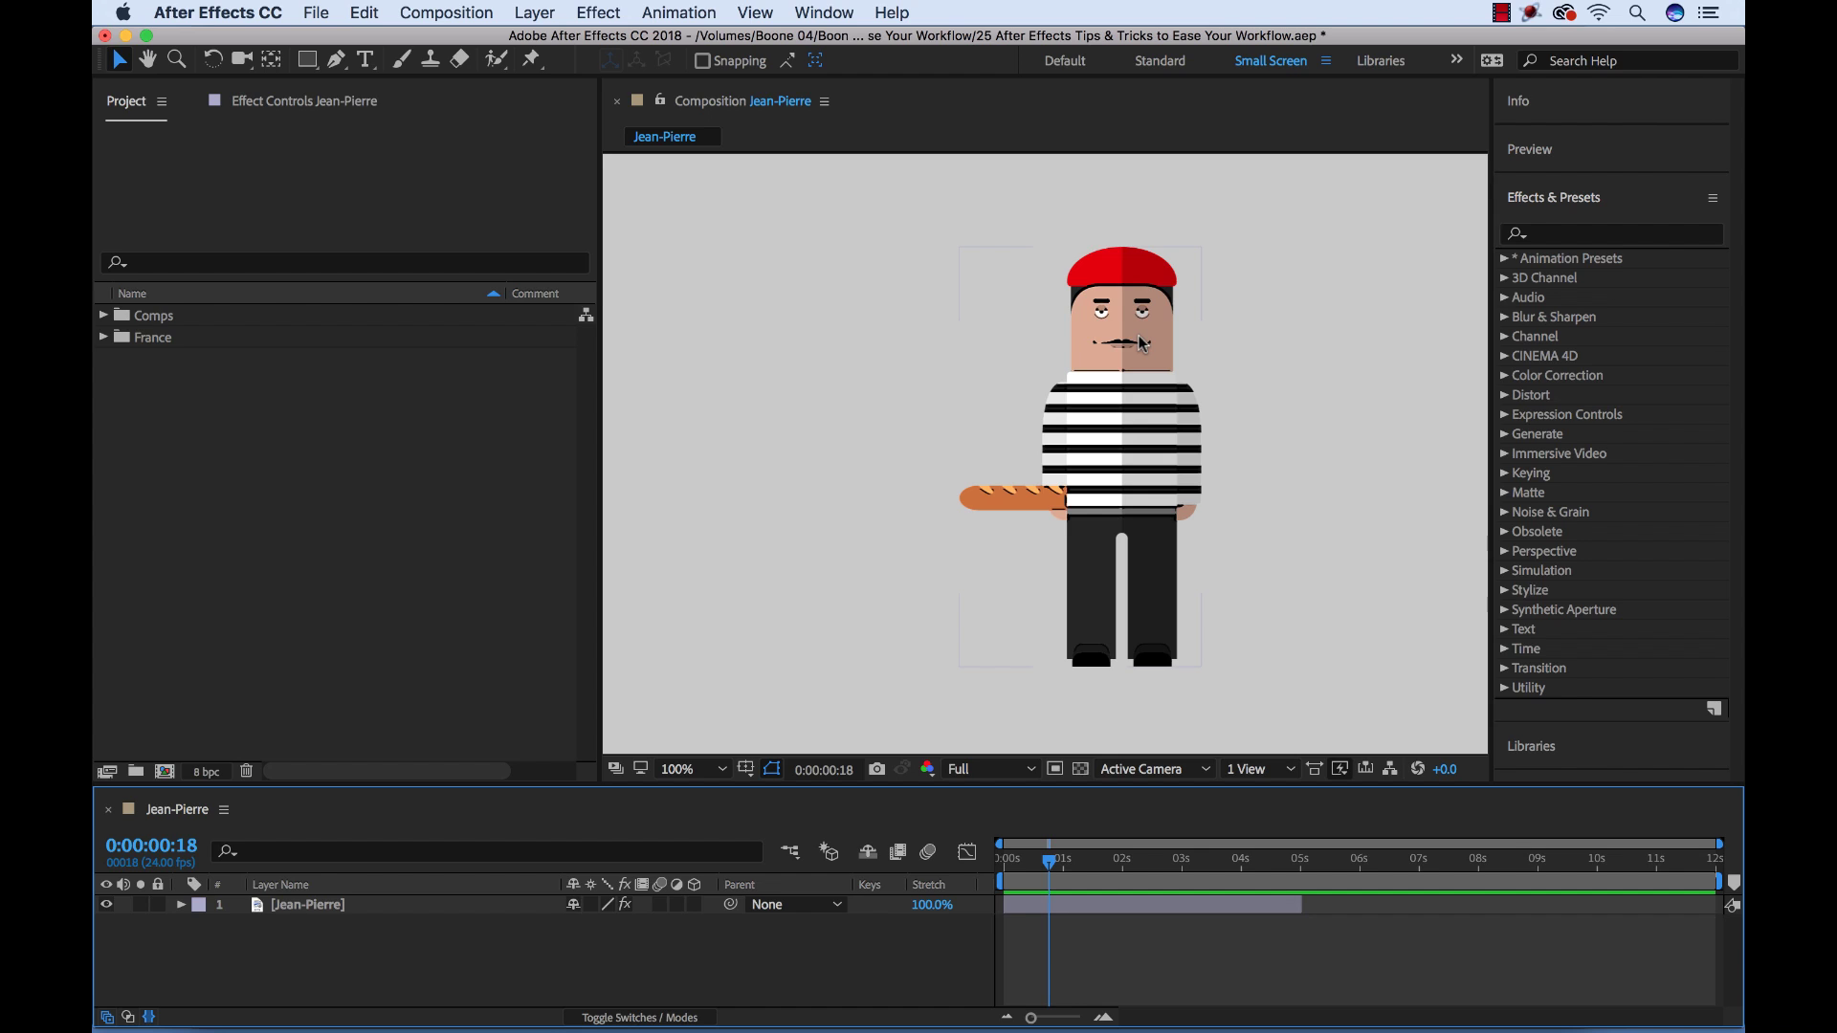
# Select the Jean-Pierre layer in the Timeline panel
pyautogui.click(308, 909)
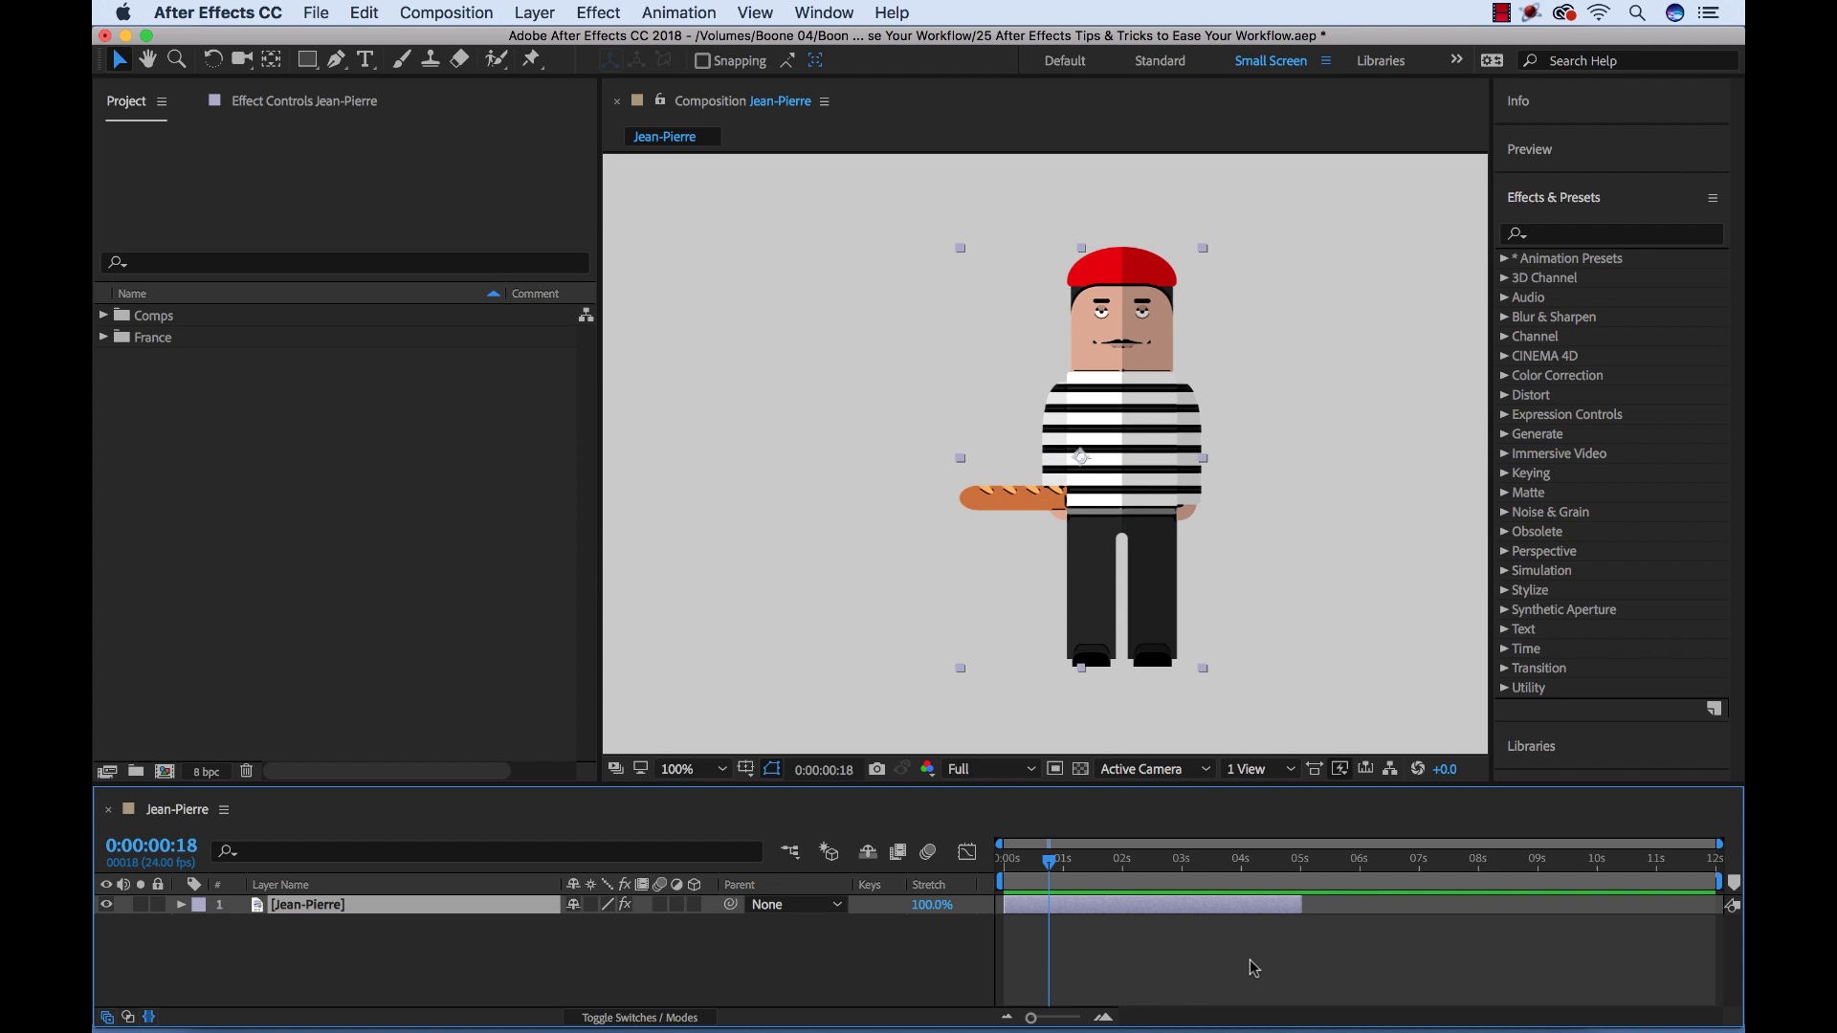
# End the work area at the layer's 5-second end and trim the comp to it
pyautogui.click(468, 15)
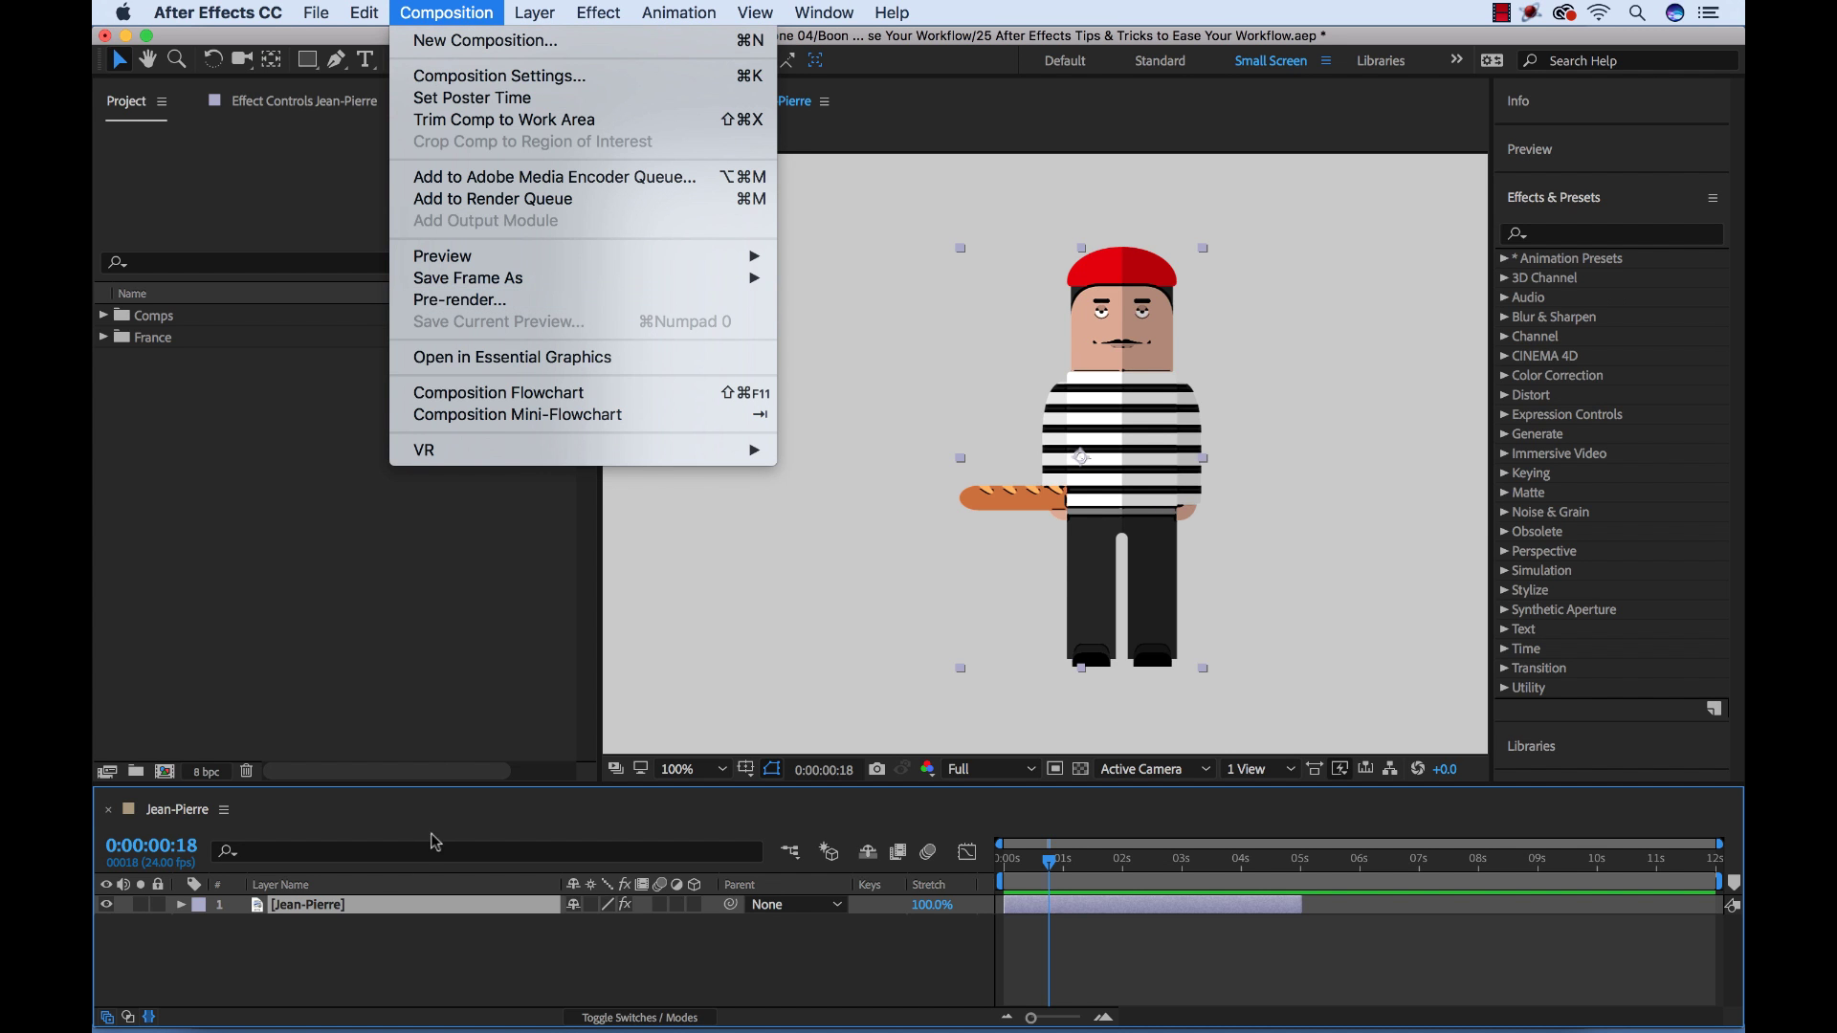
pyautogui.click(354, 935)
pyautogui.click(308, 940)
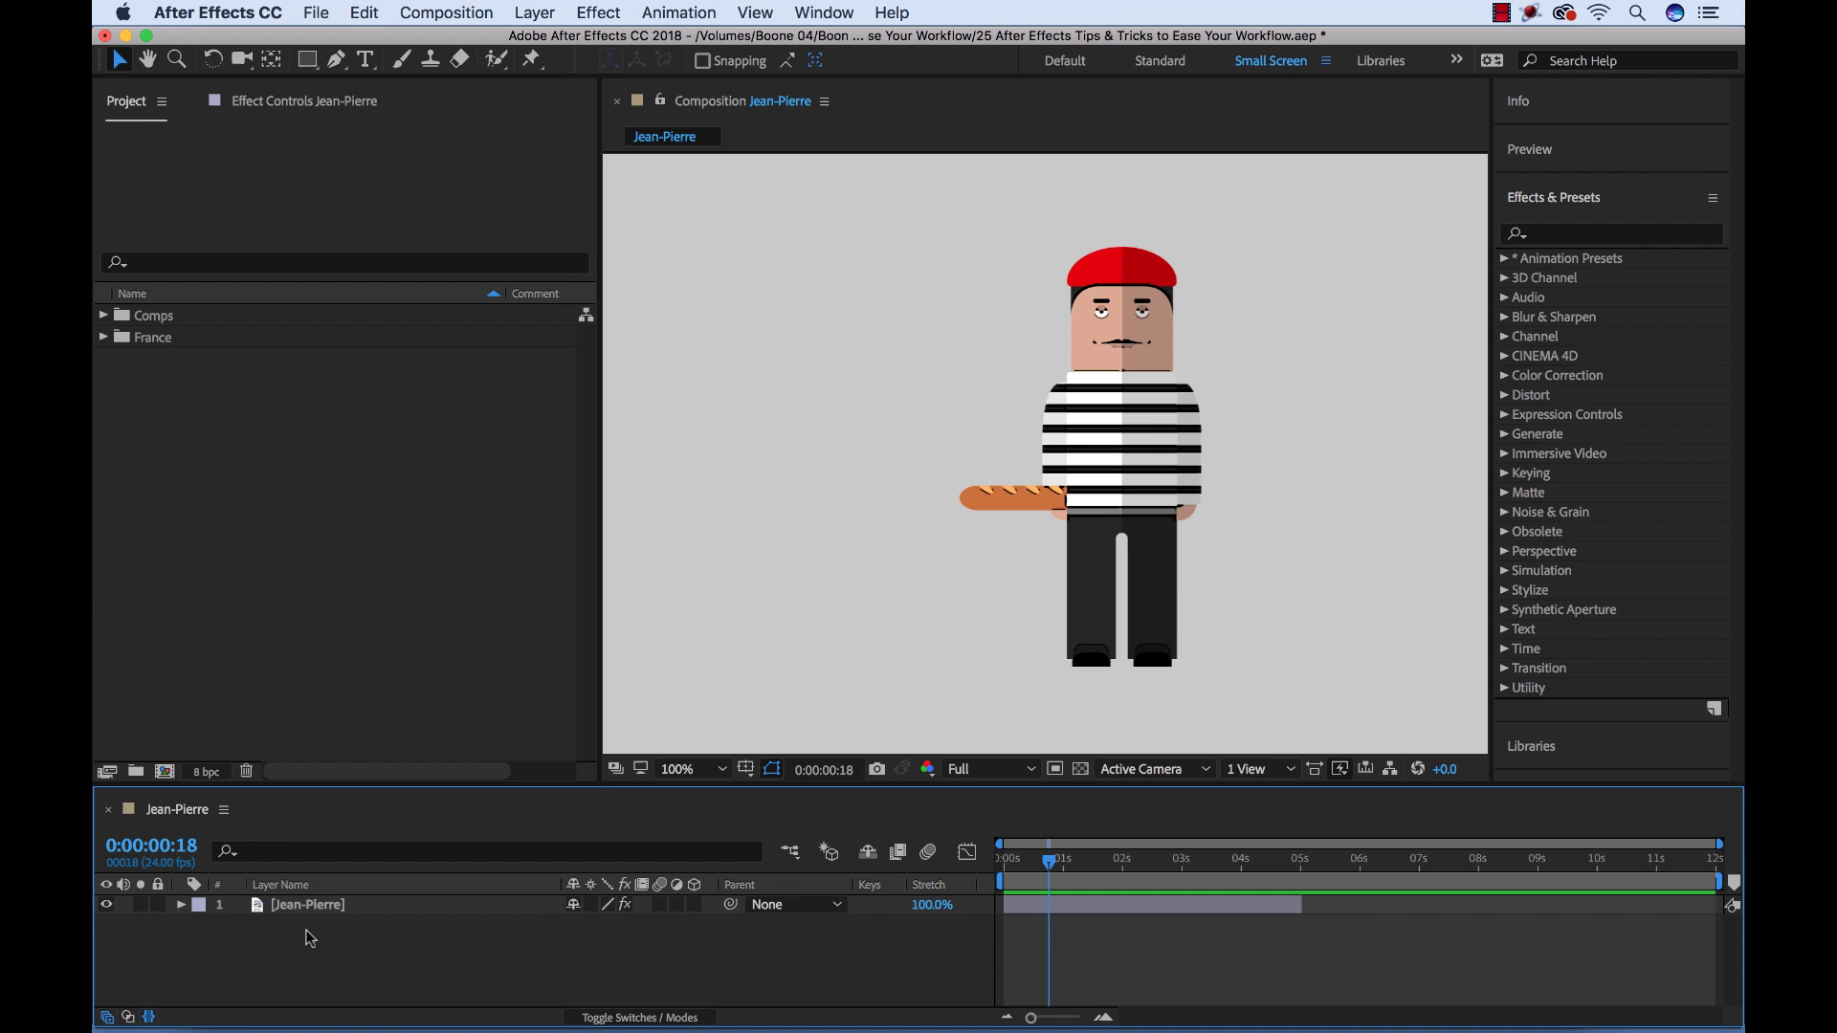
pyautogui.click(322, 913)
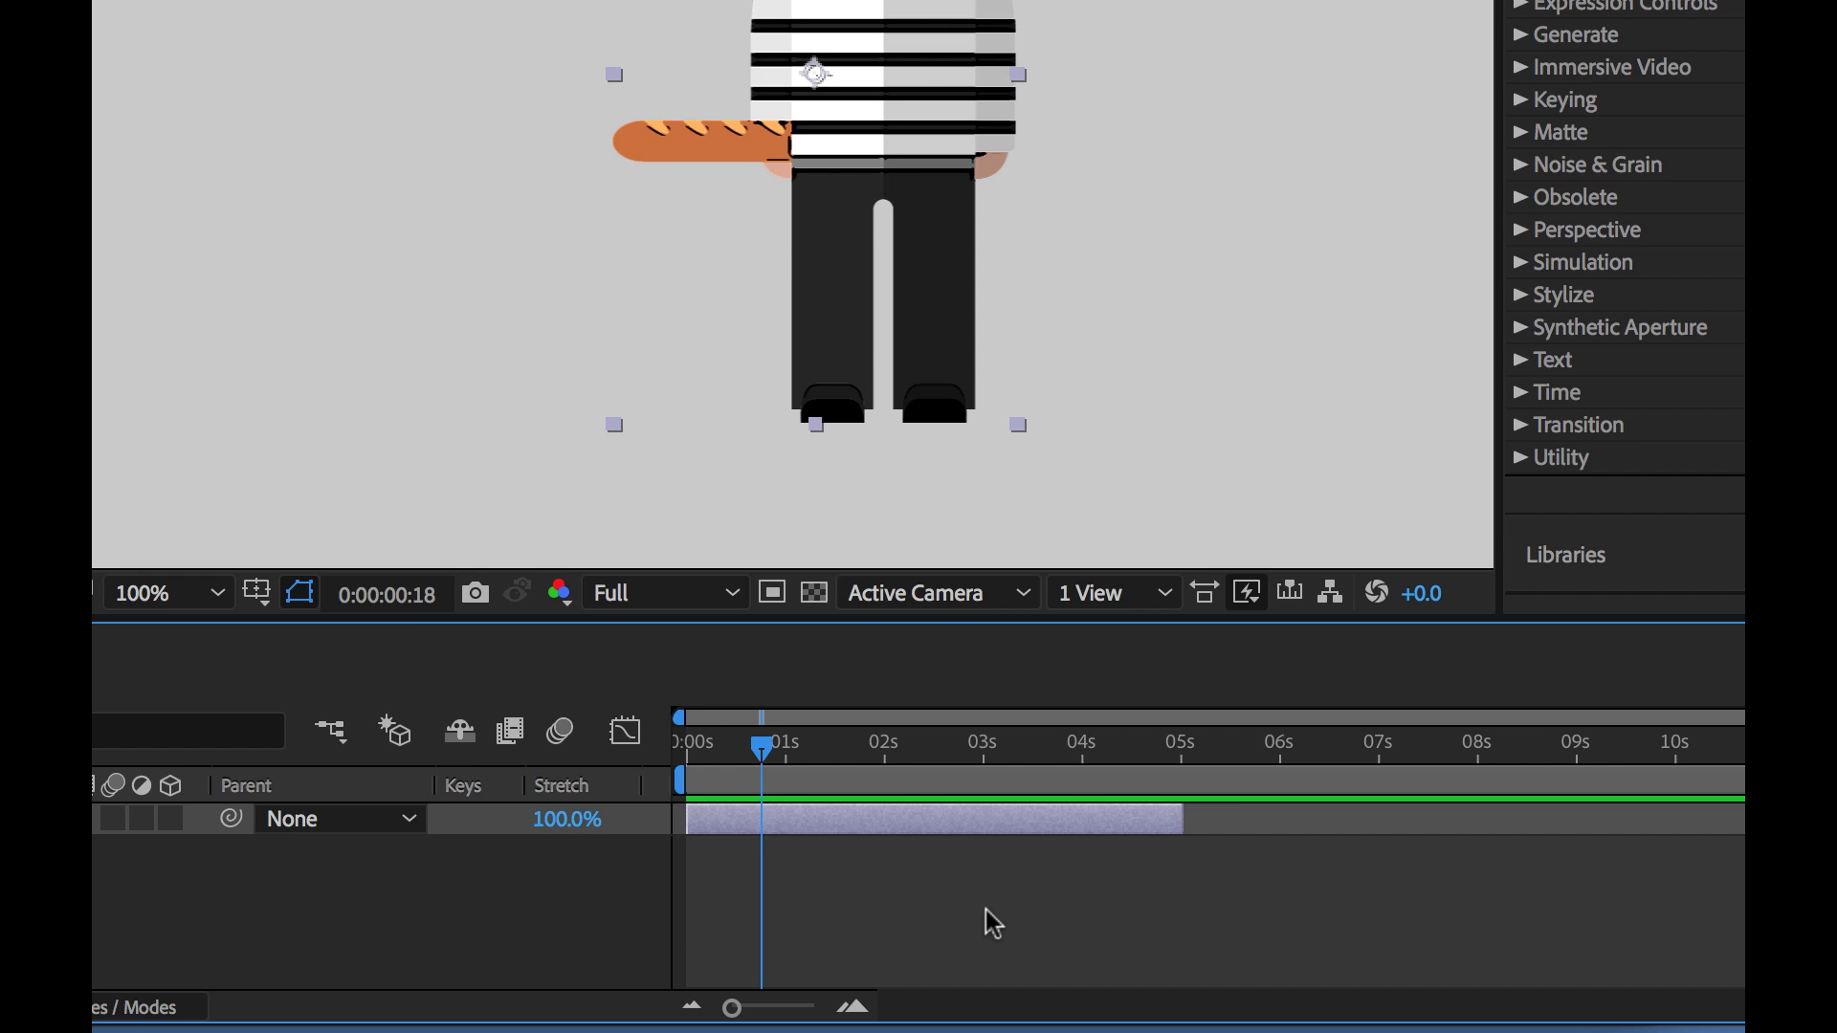
pyautogui.press('Home')
pyautogui.press('o')
pyautogui.press('n')
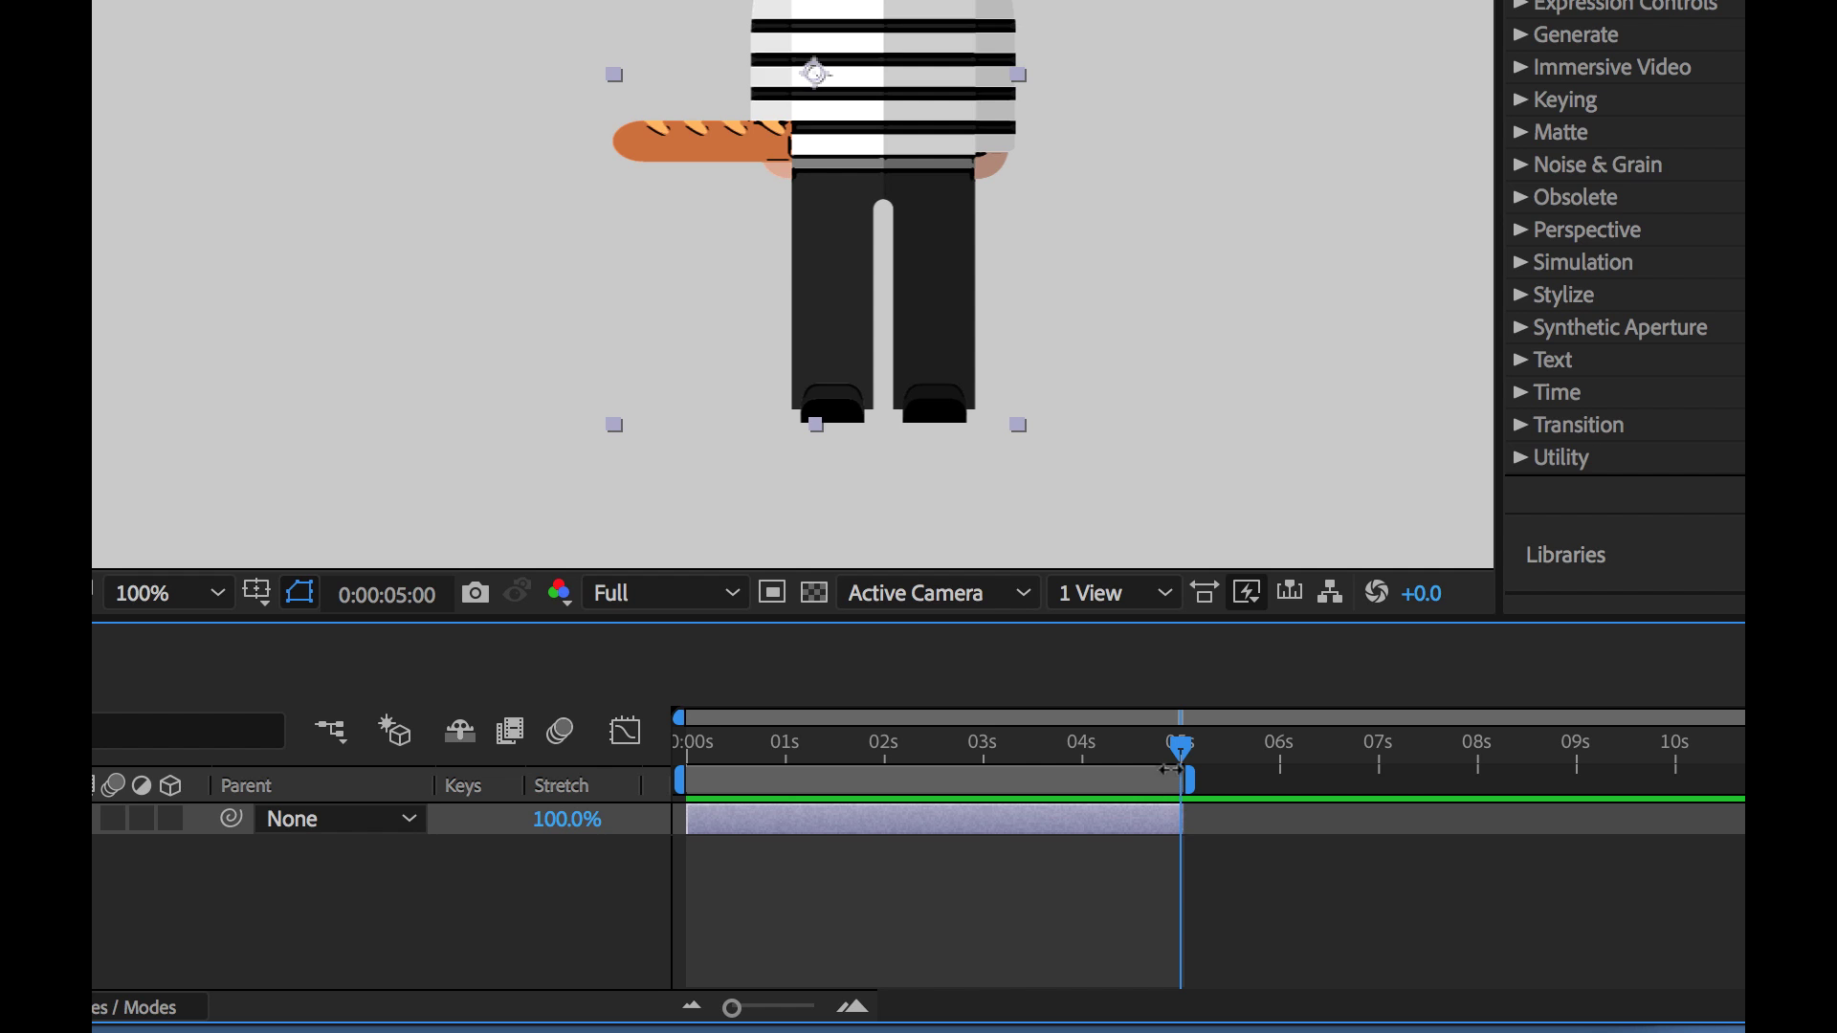
pyautogui.rightClick(1109, 778)
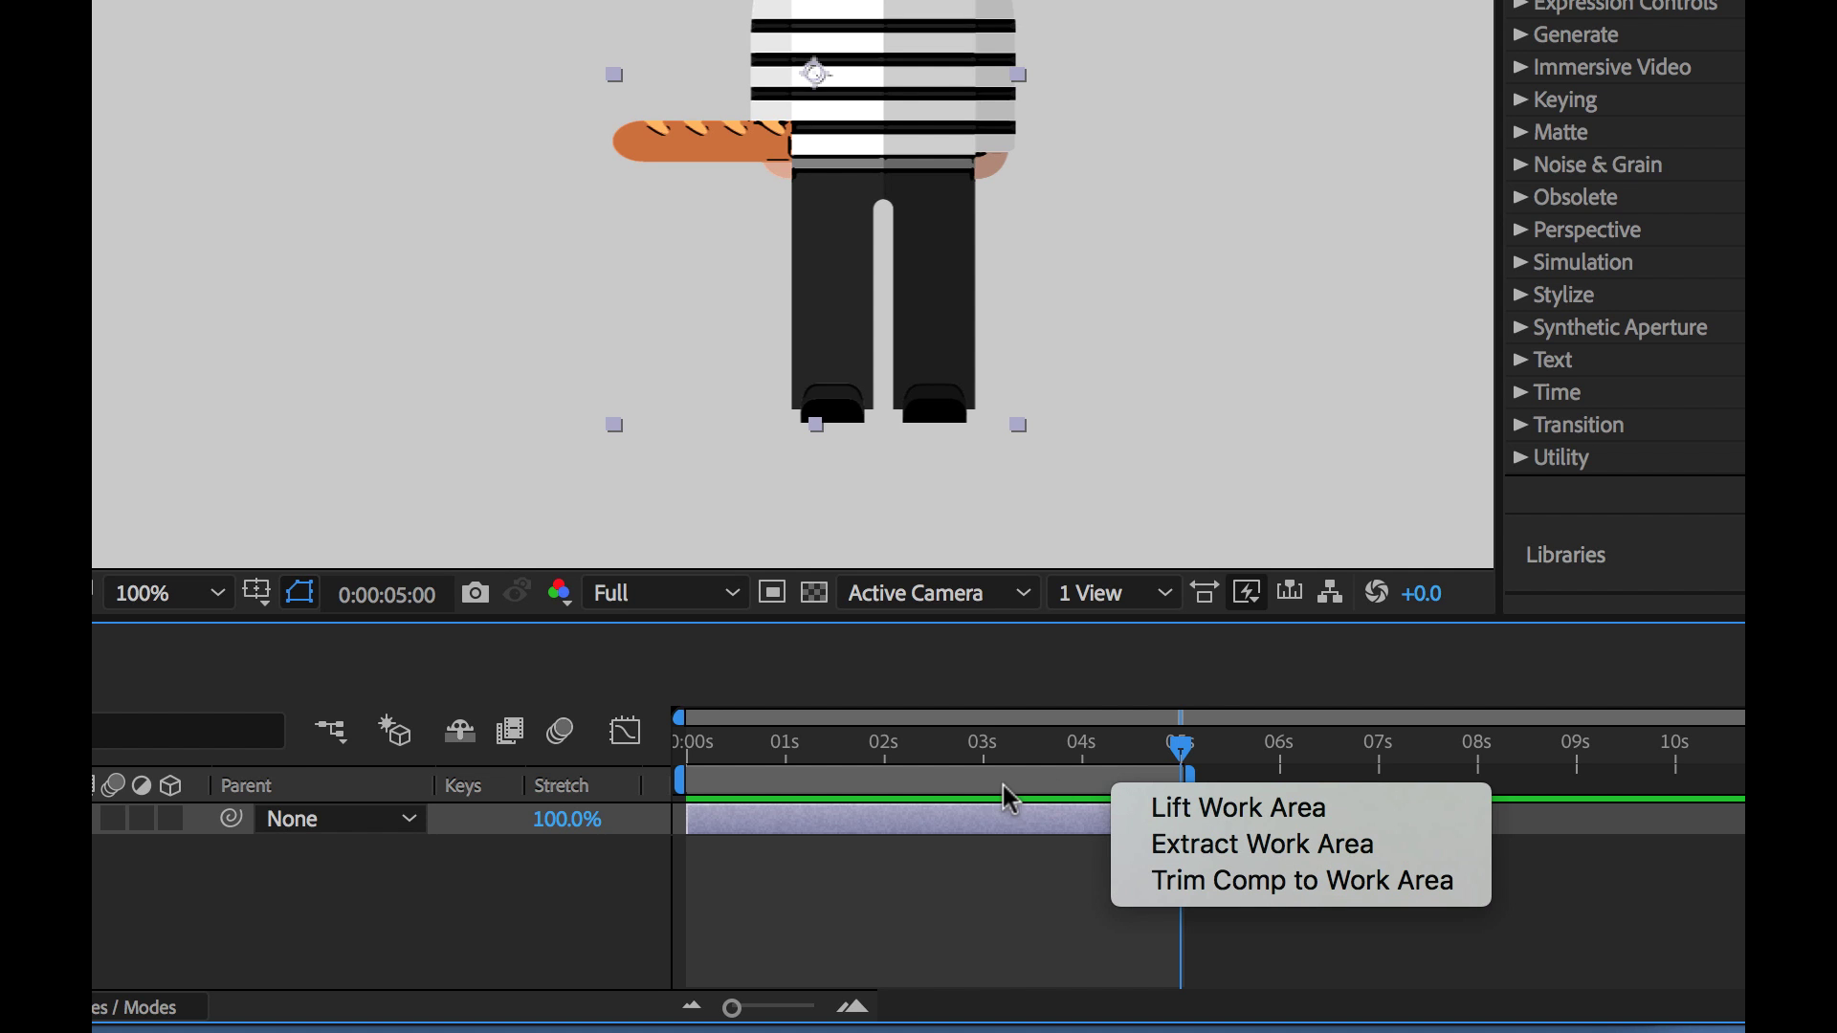
pyautogui.click(1267, 881)
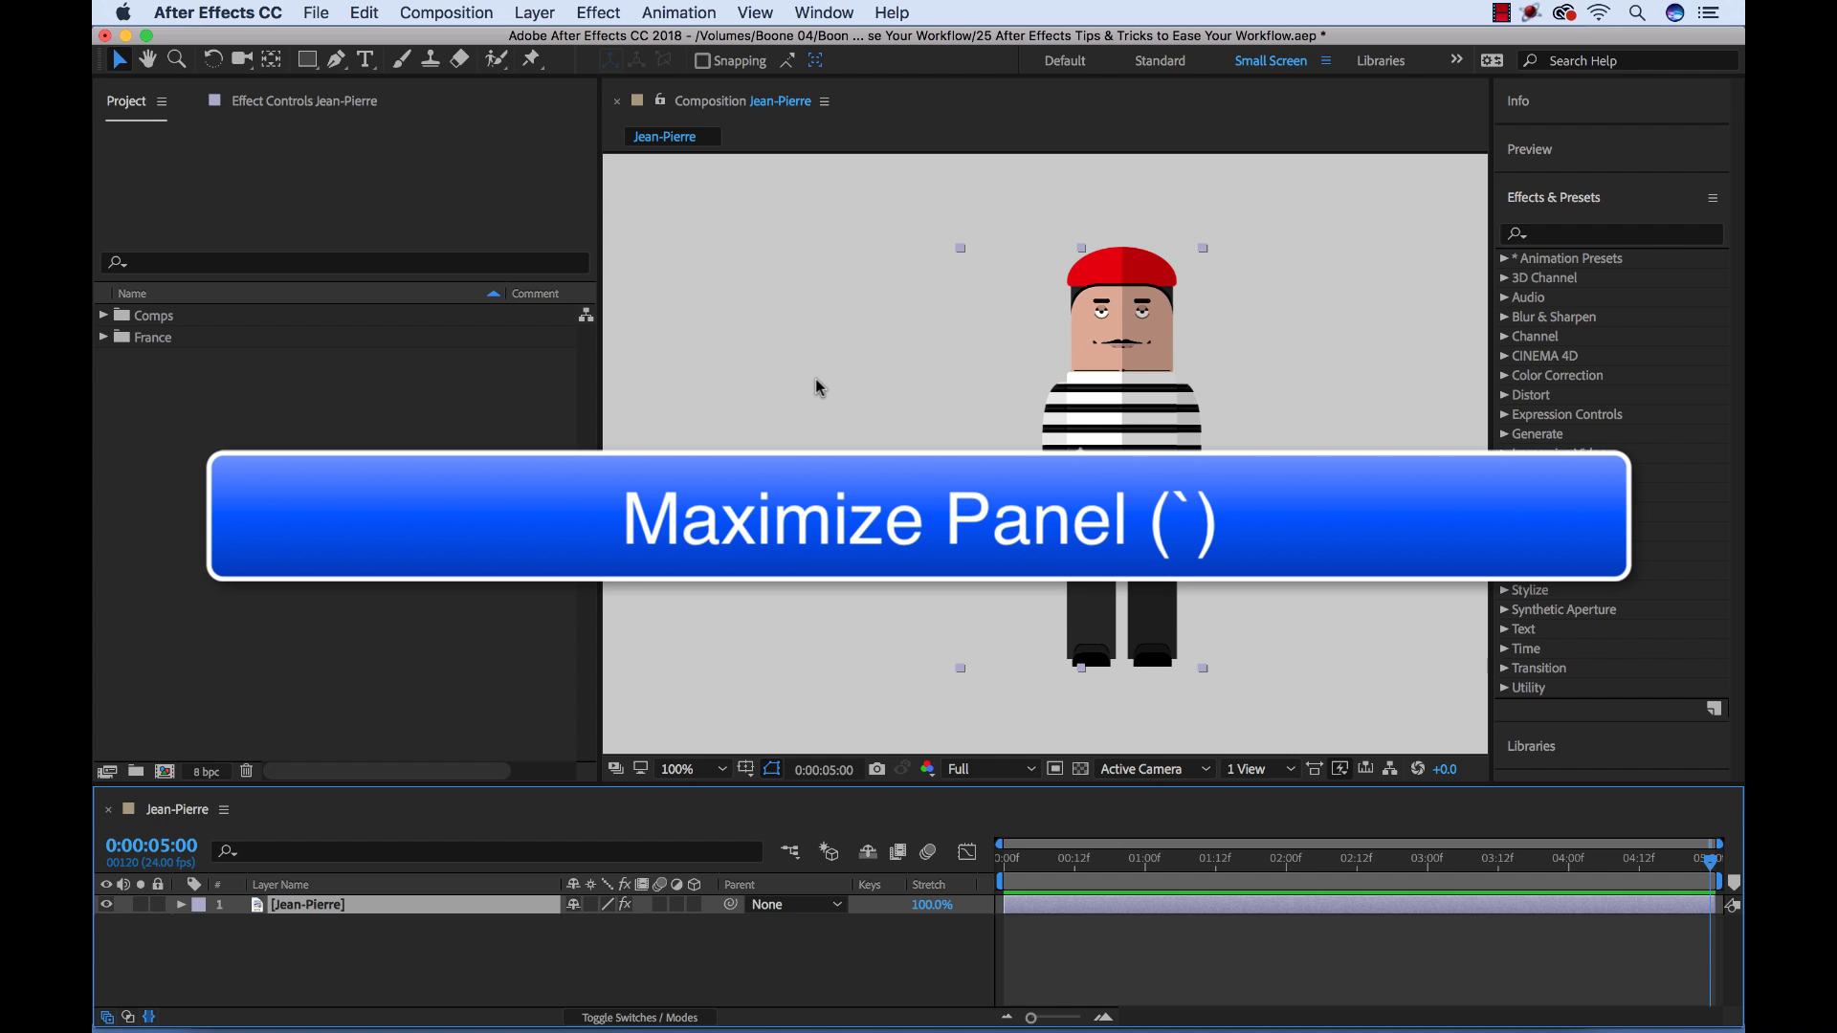
pyautogui.press('`')
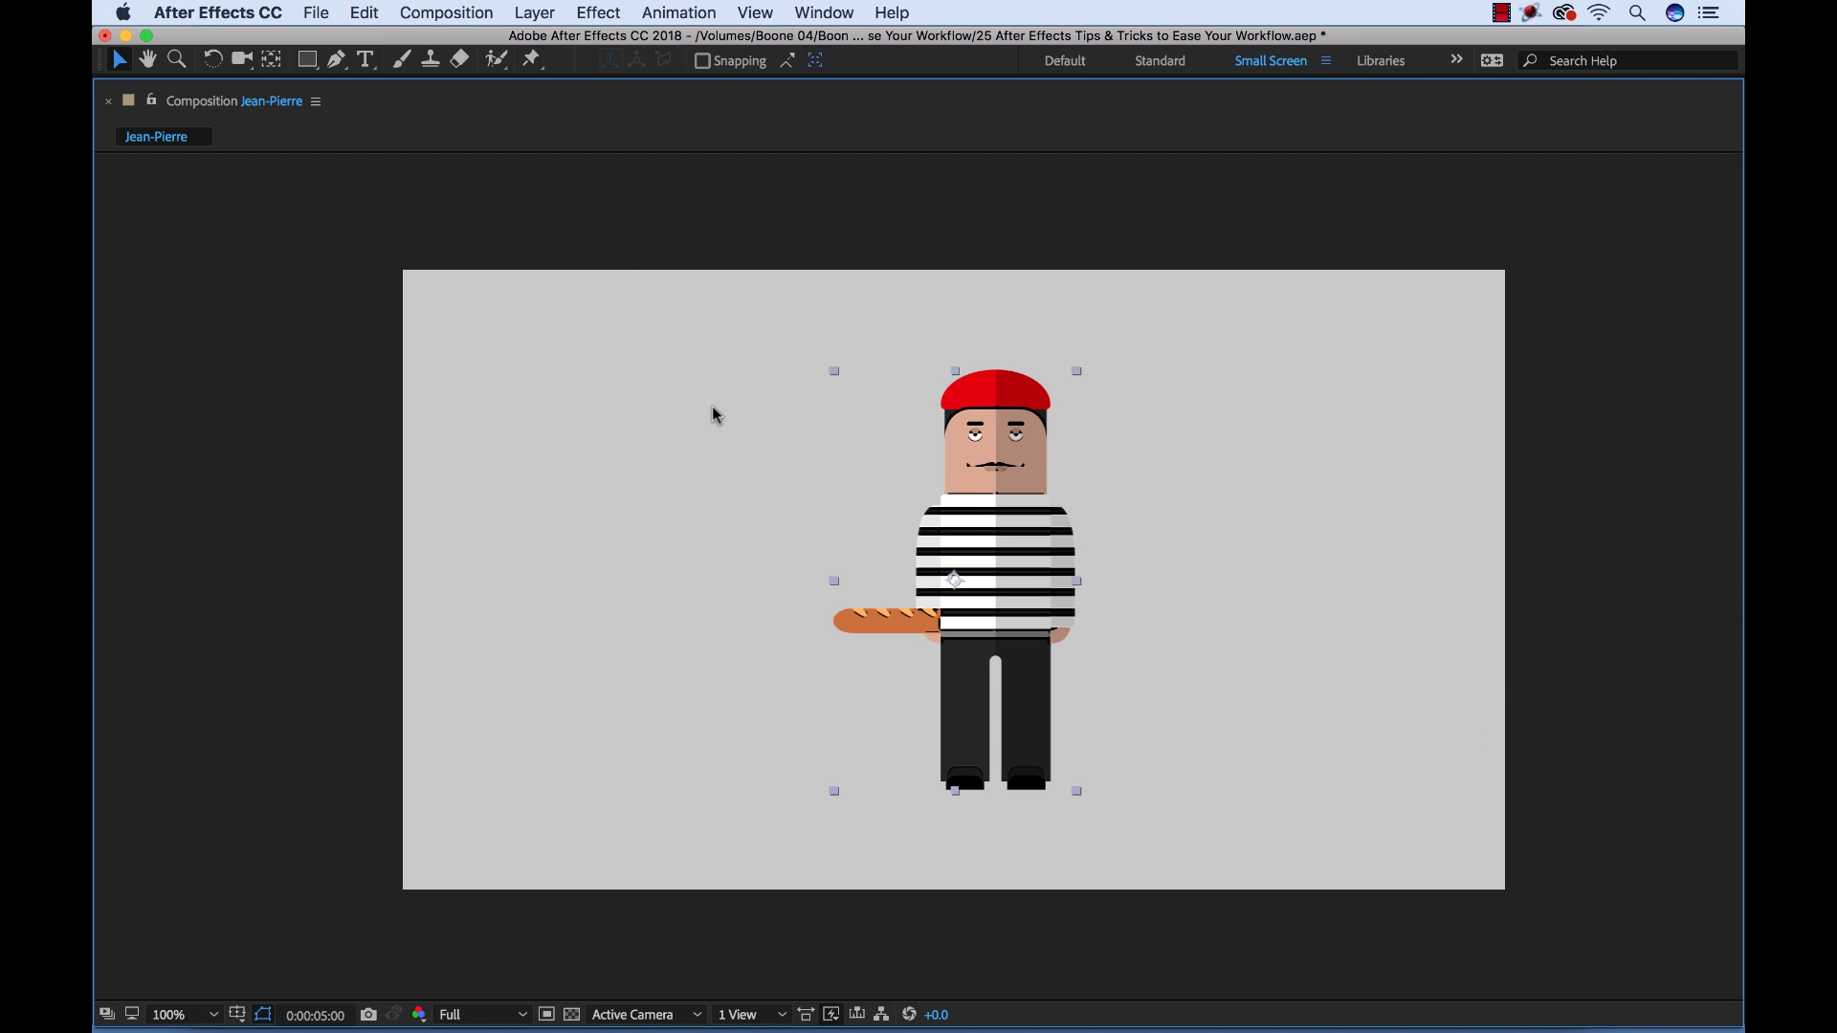
pyautogui.press('`')
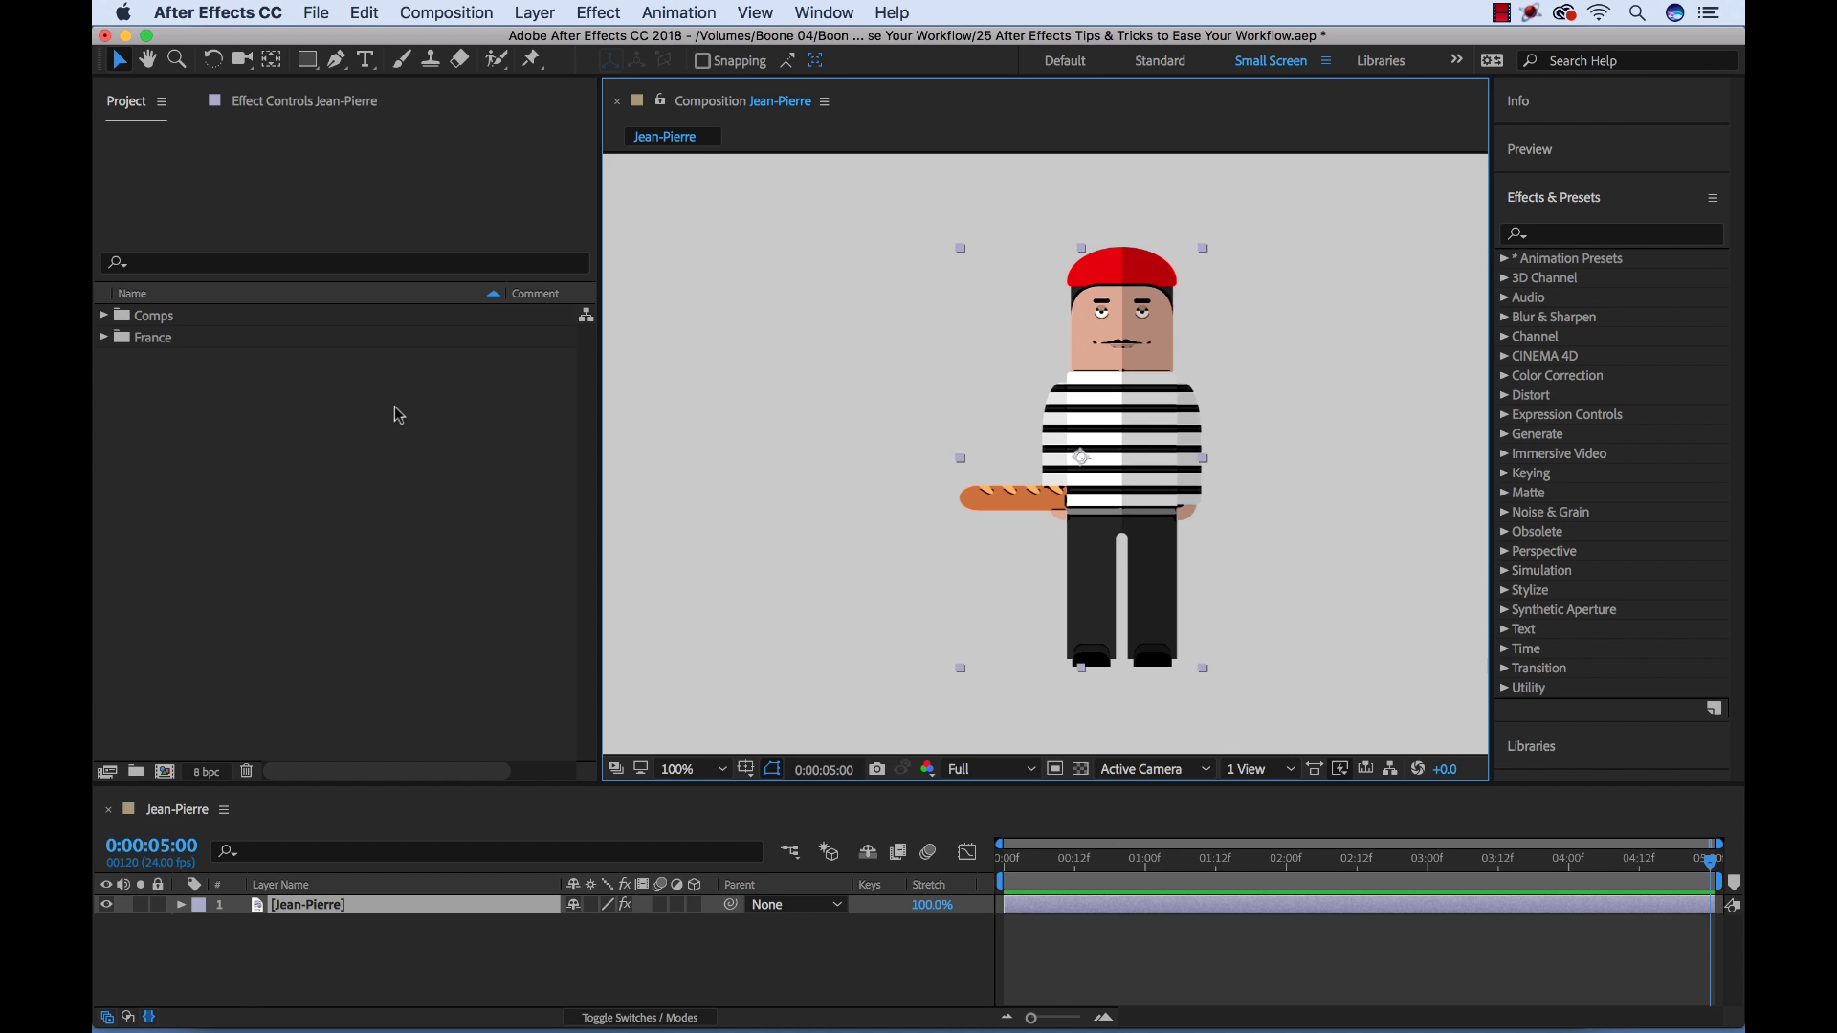
pyautogui.press('`')
pyautogui.press('`')
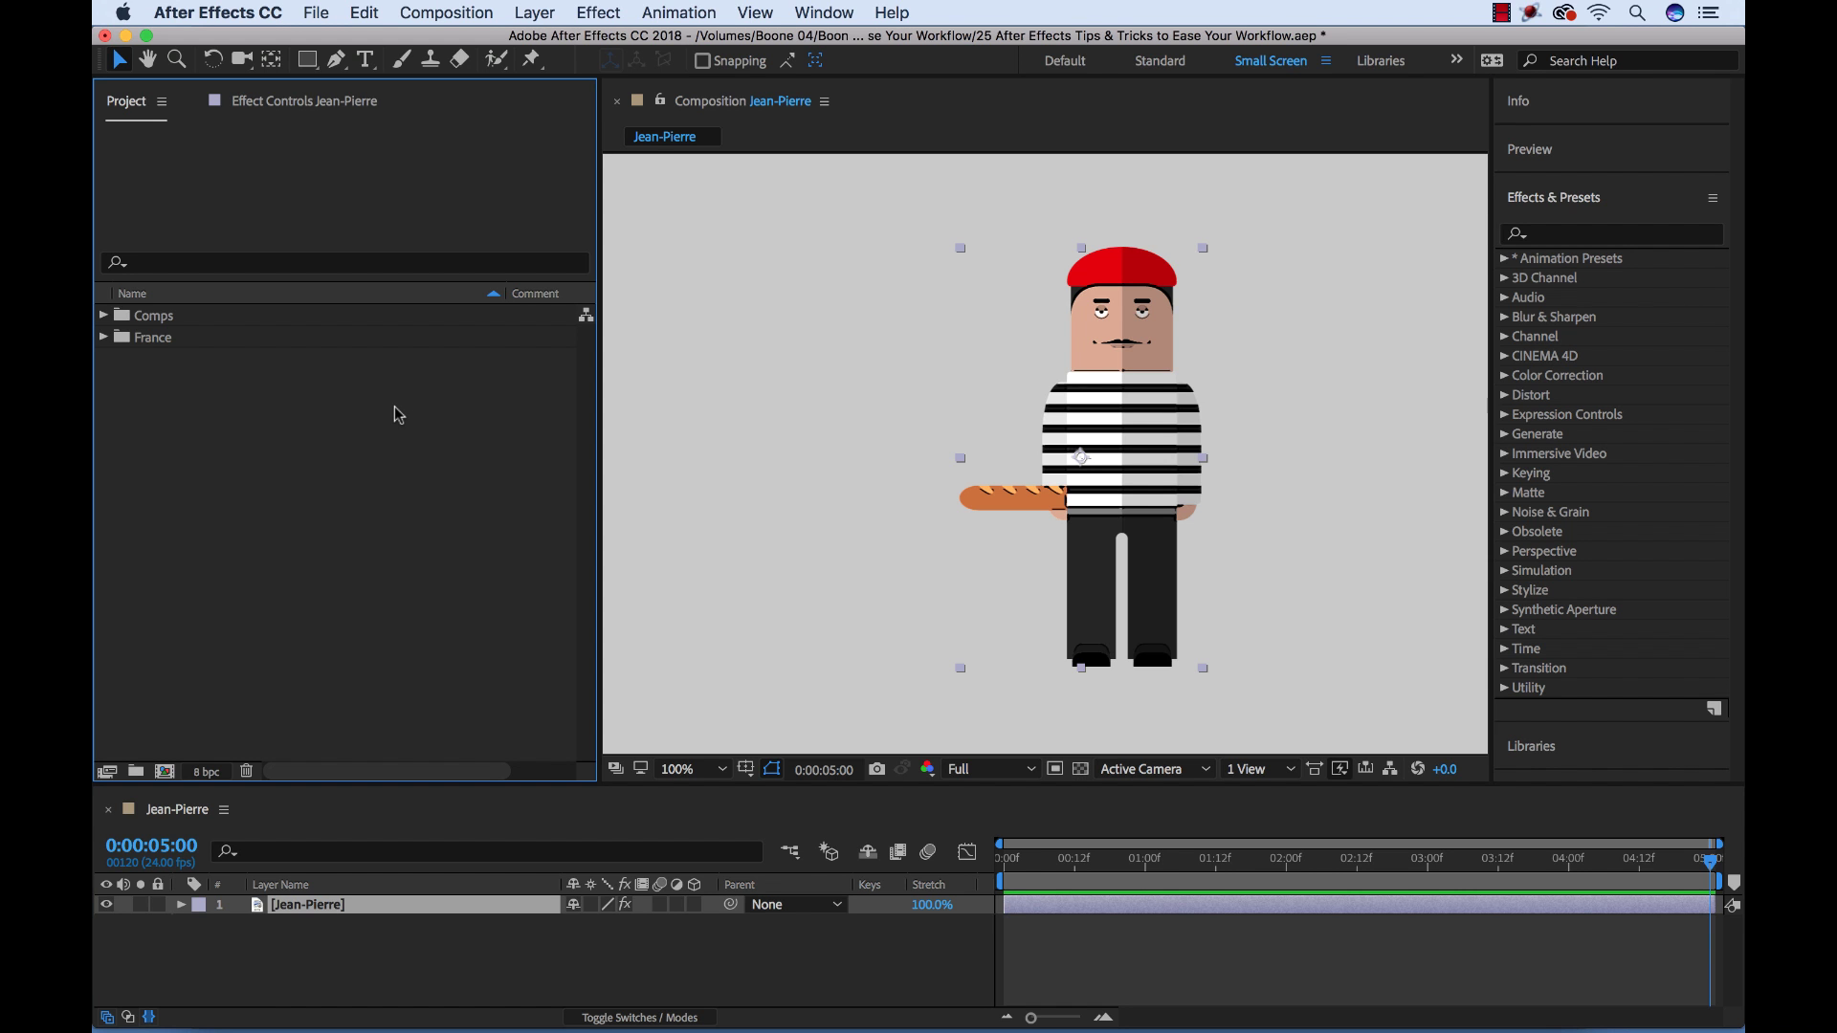
pyautogui.press('`')
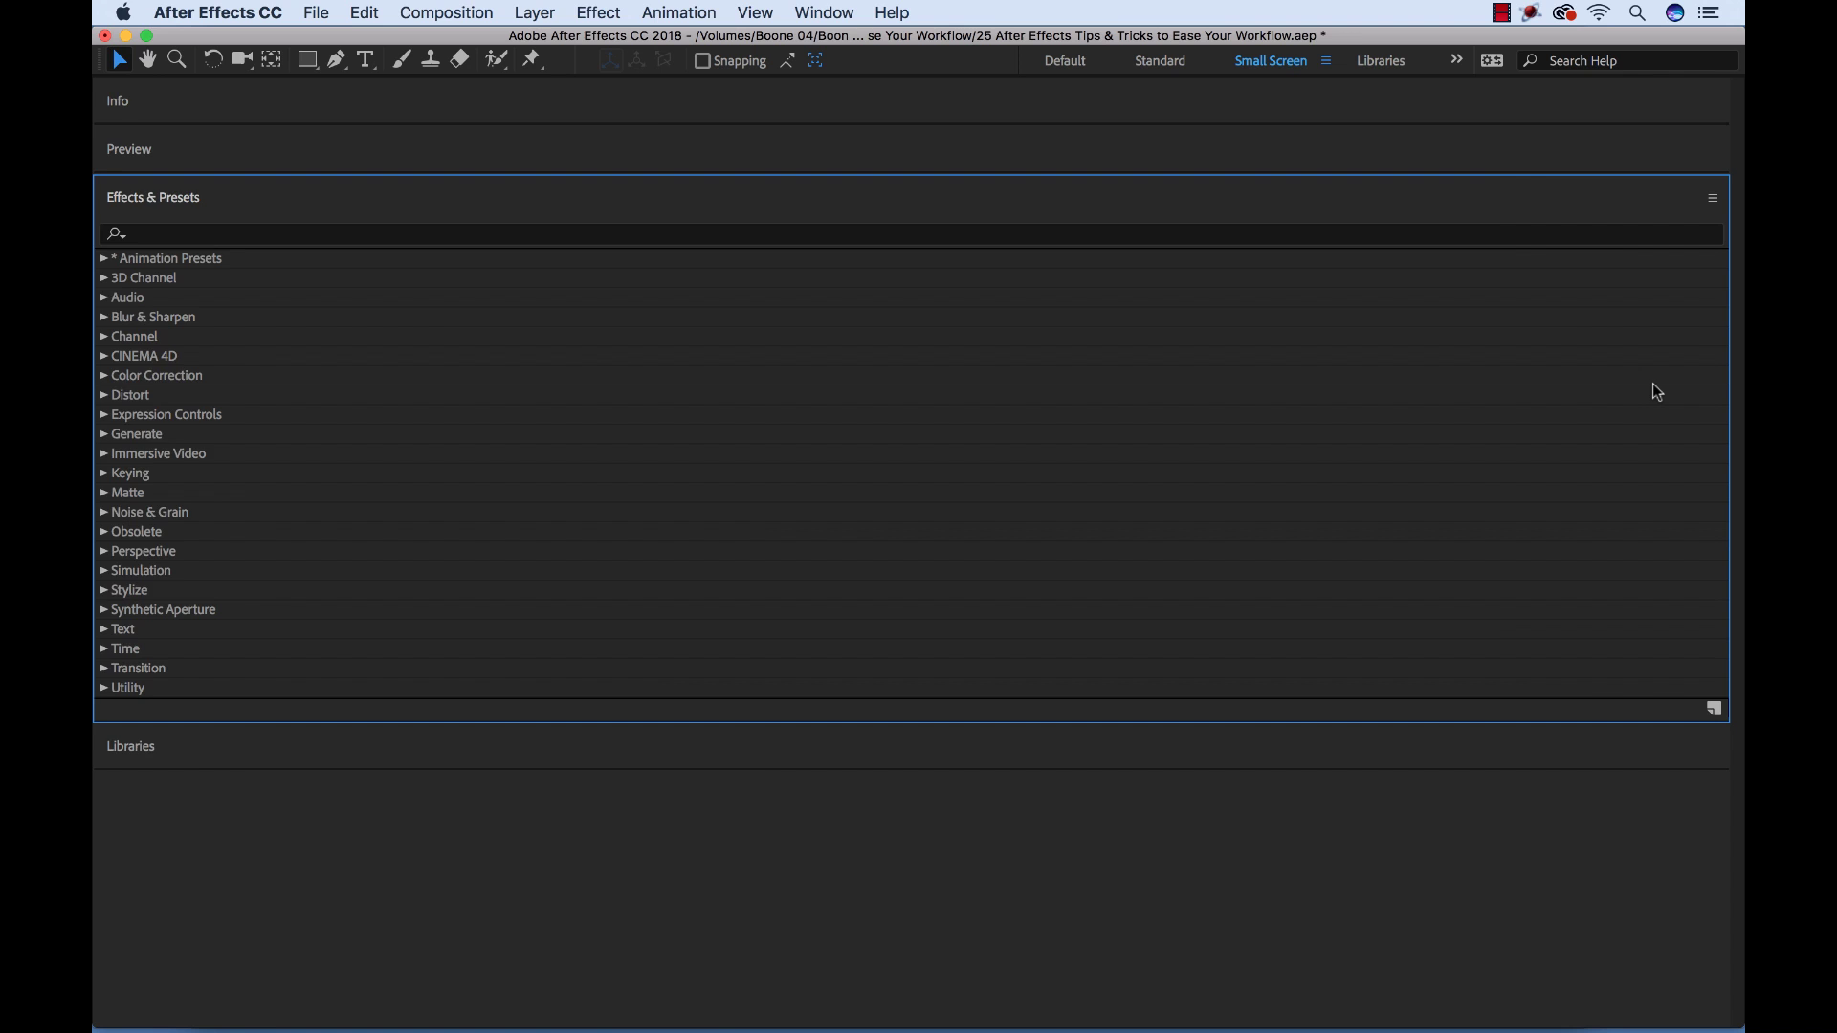
pyautogui.press('`')
pyautogui.press('`')
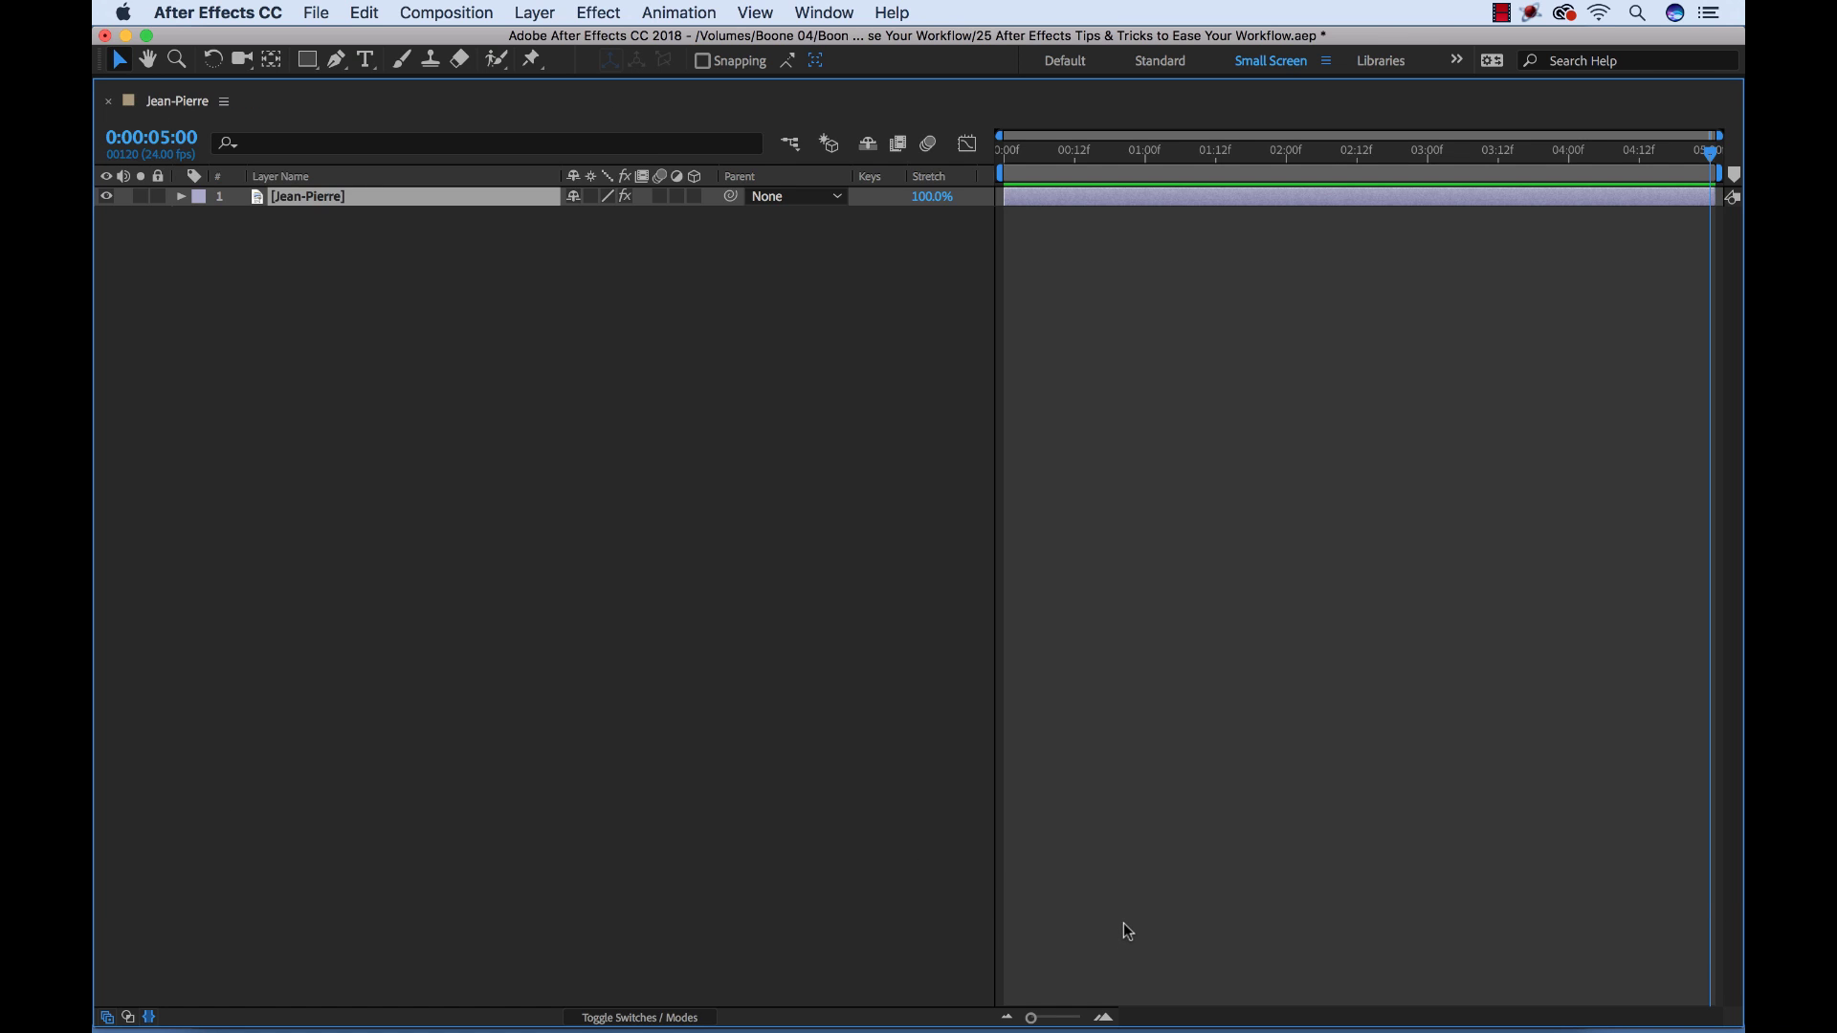
pyautogui.press('`')
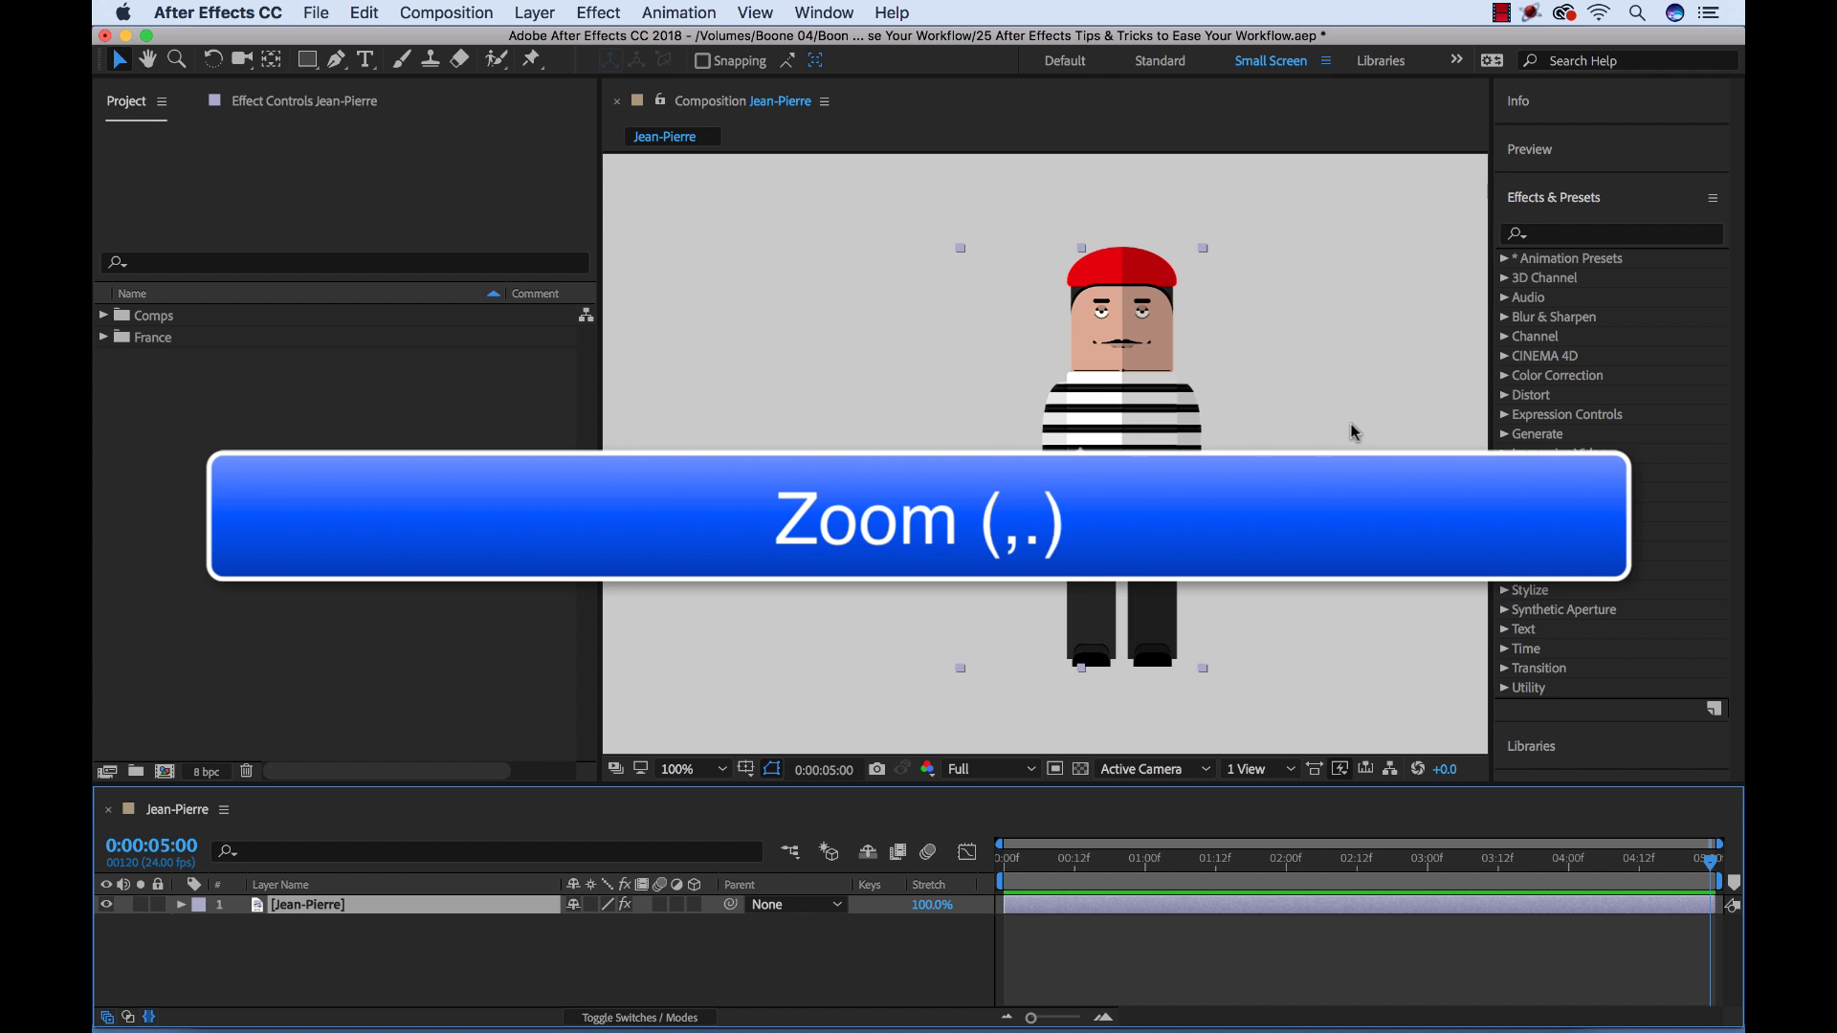
pyautogui.press('.')
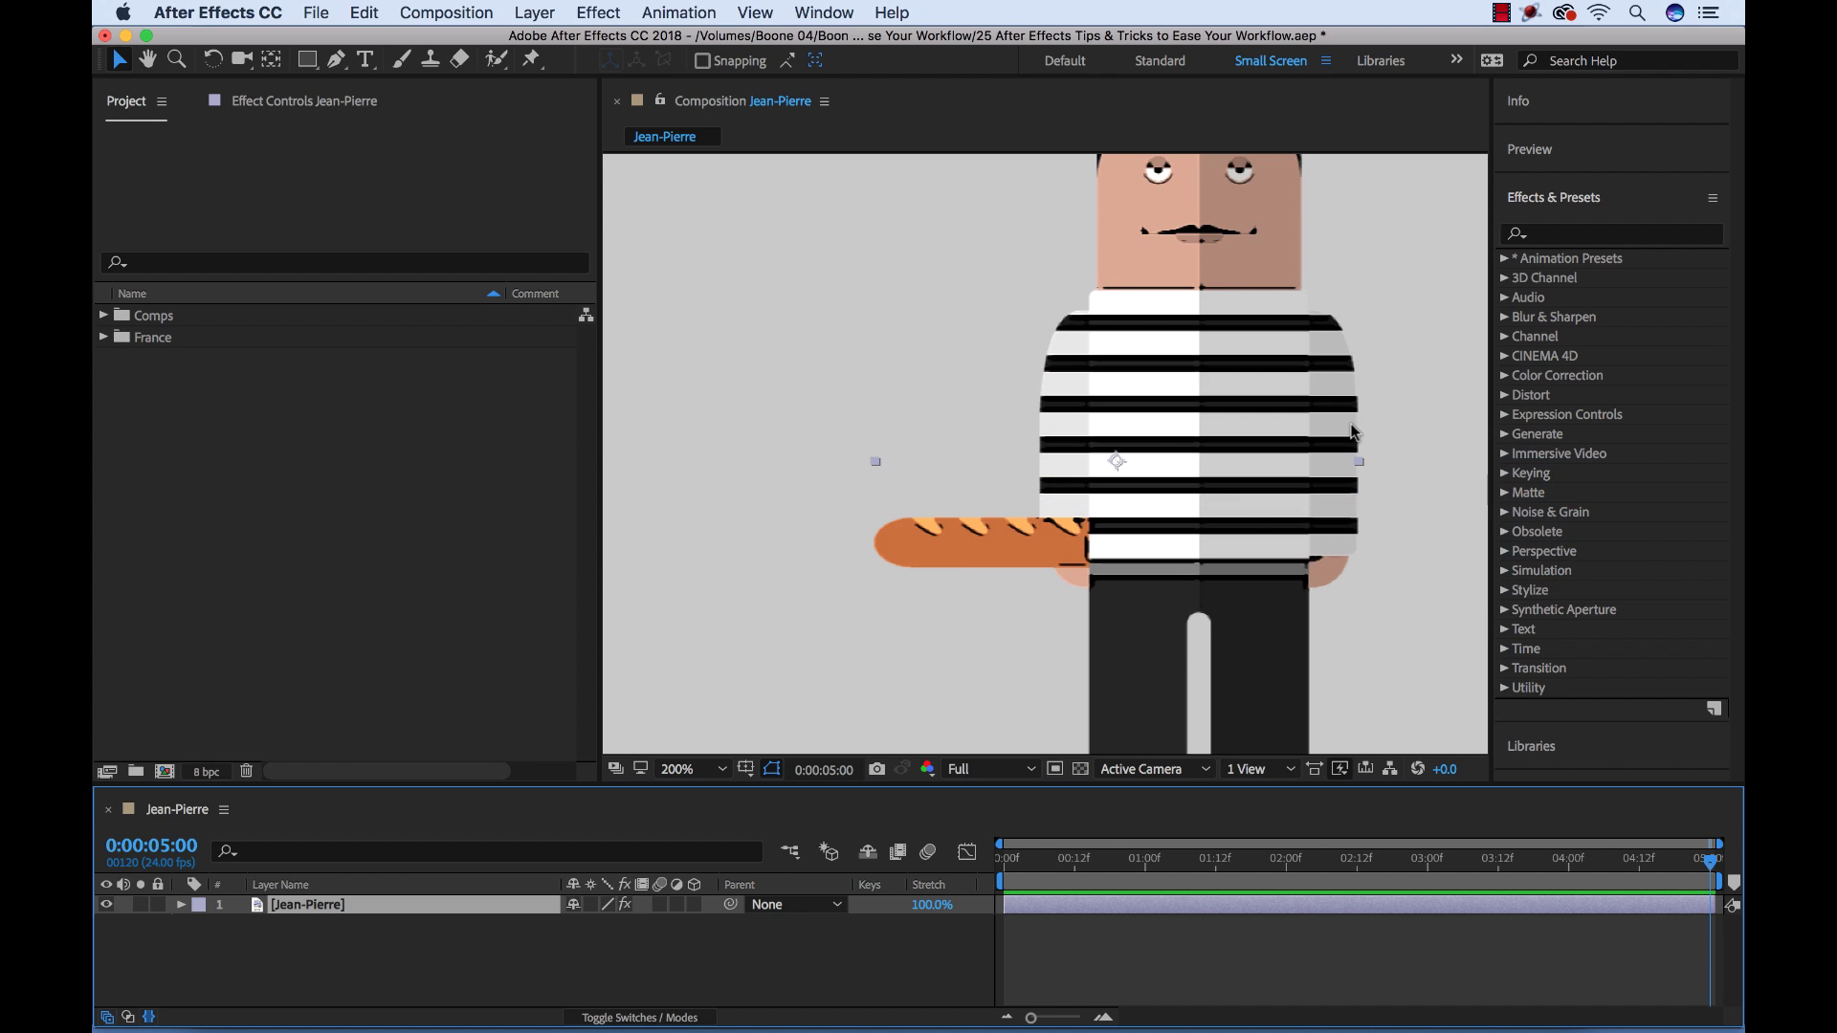
pyautogui.press(',')
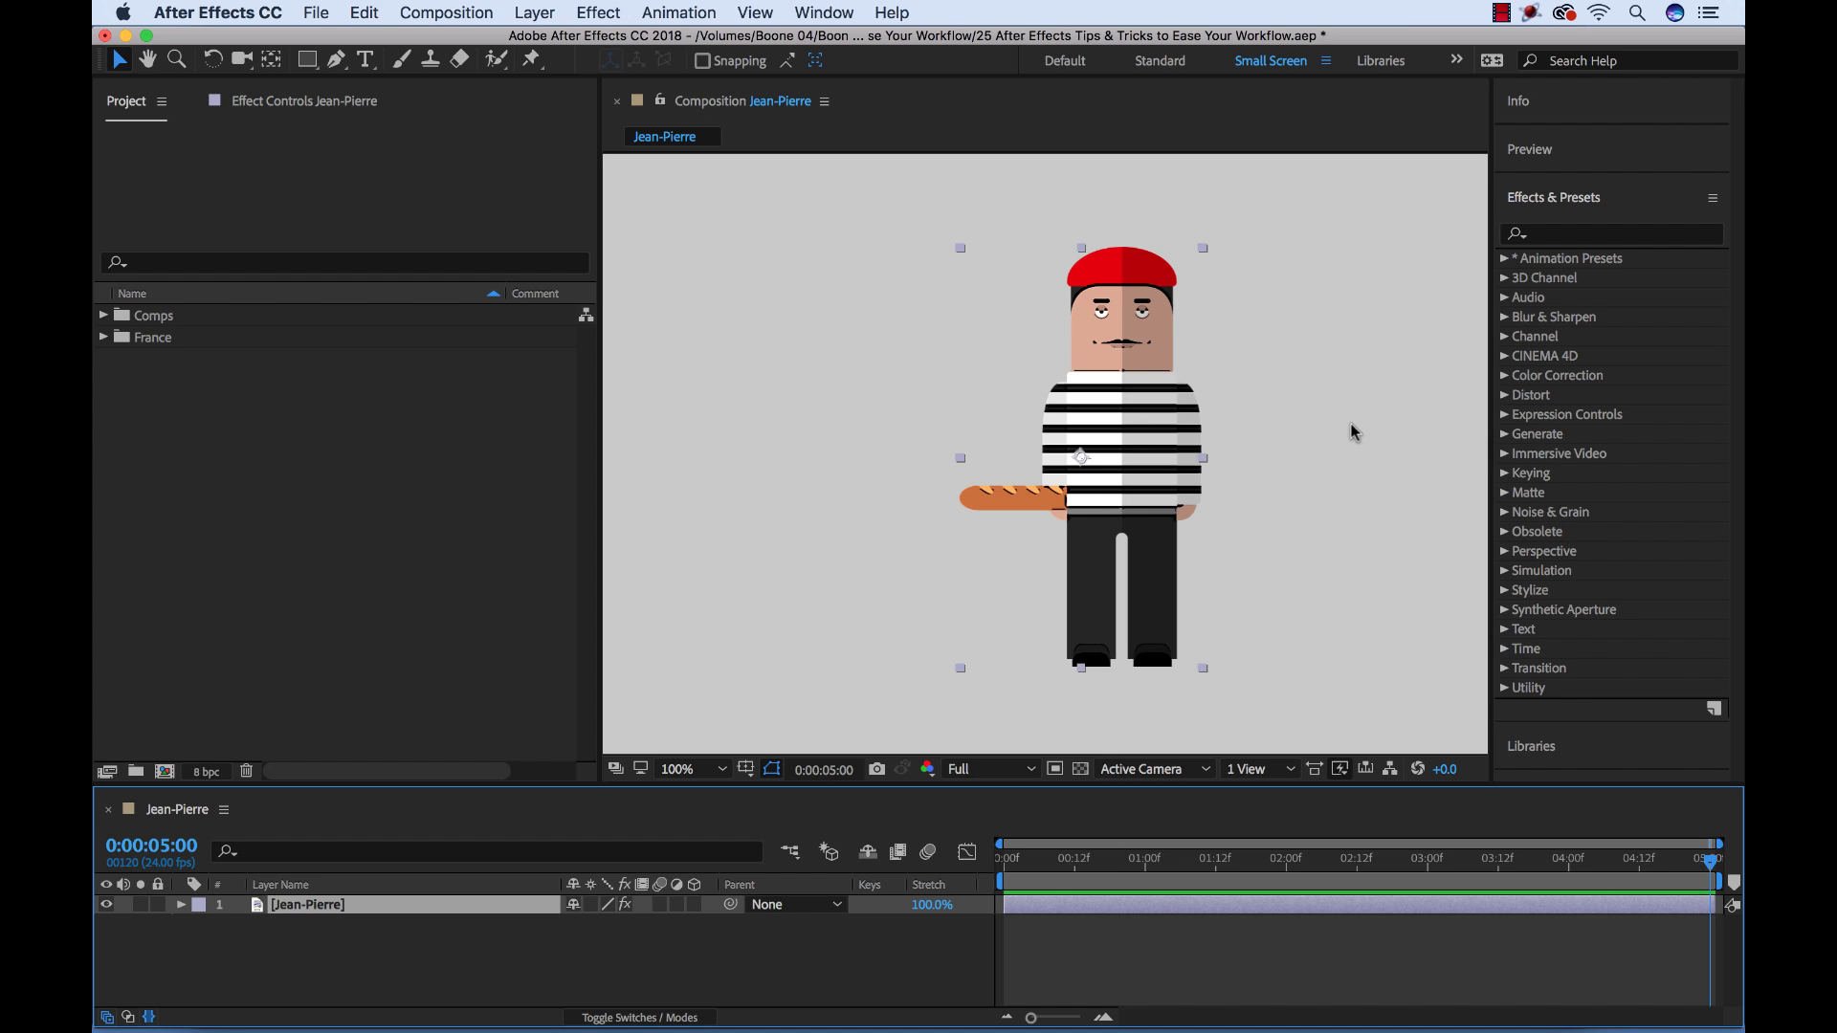
pyautogui.press(',')
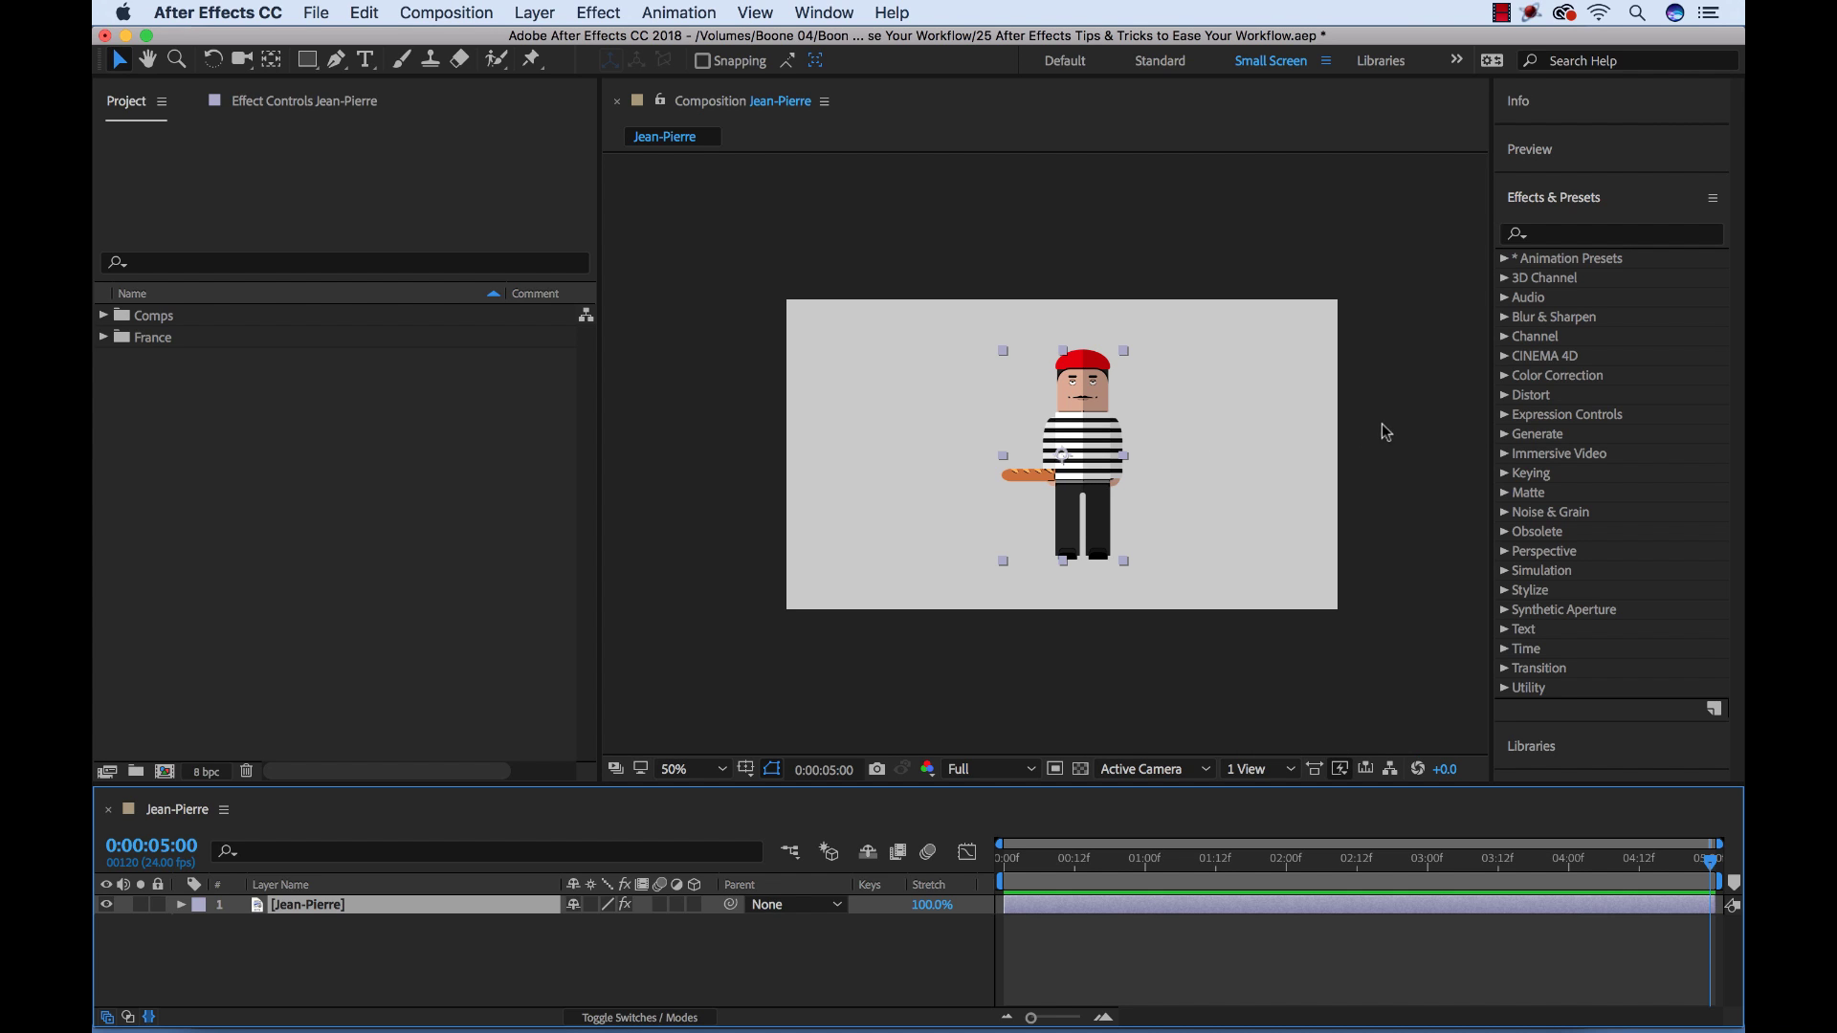
pyautogui.click(1382, 423)
pyautogui.press(',')
pyautogui.press('.')
pyautogui.press('.')
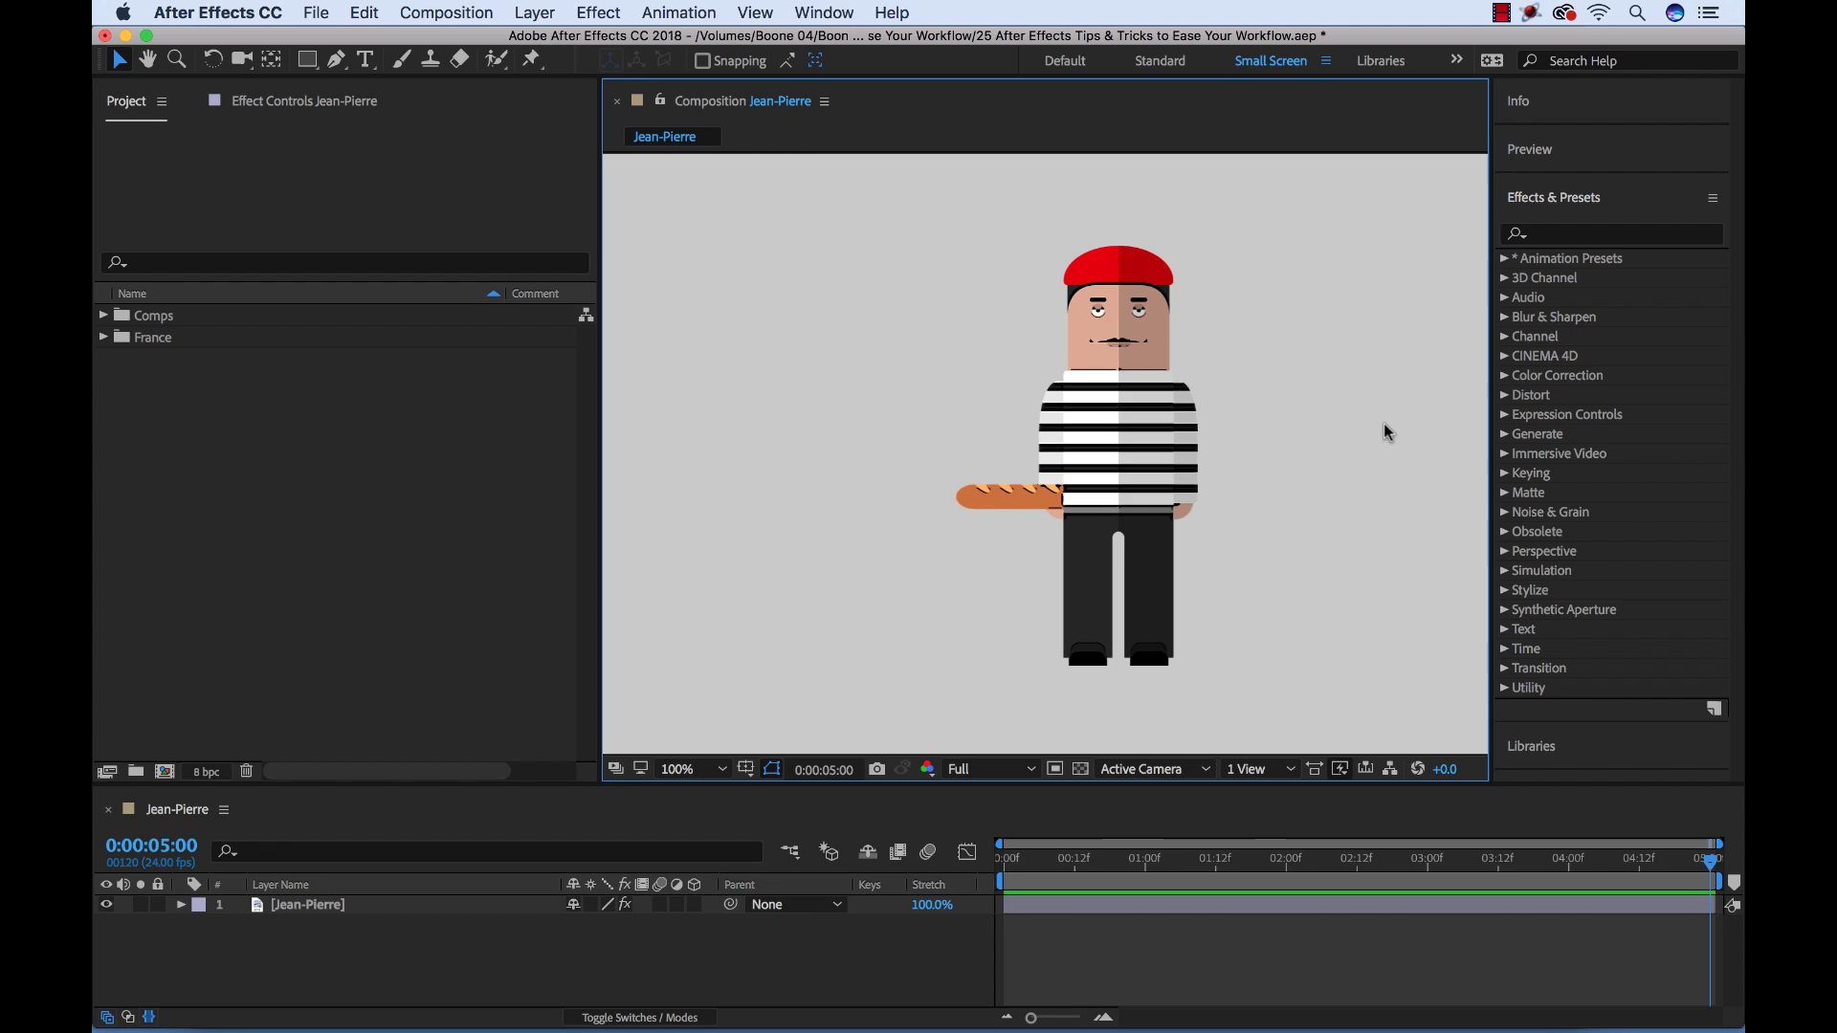
pyautogui.press(',')
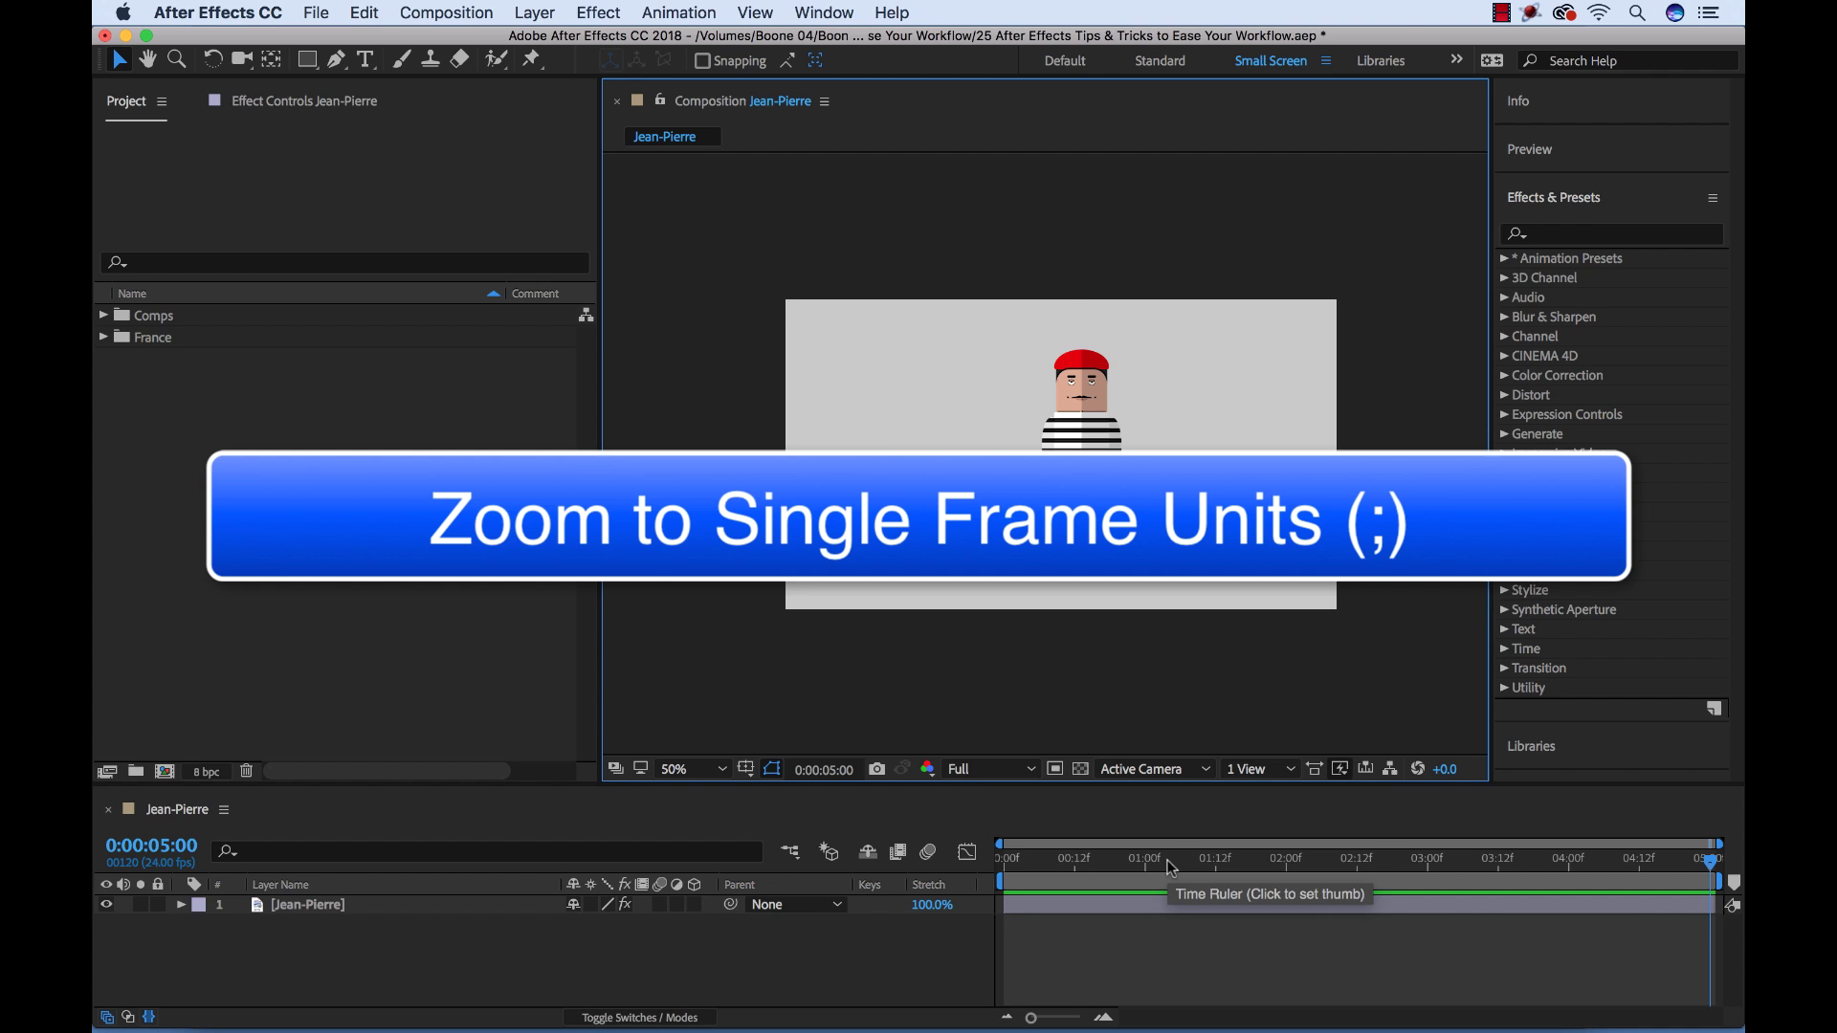
# Scrub to about 0:00:03:04, zoom to frames, and step frame by frame to 0:00:03:10
pyautogui.scroll(2, 1320, 745)
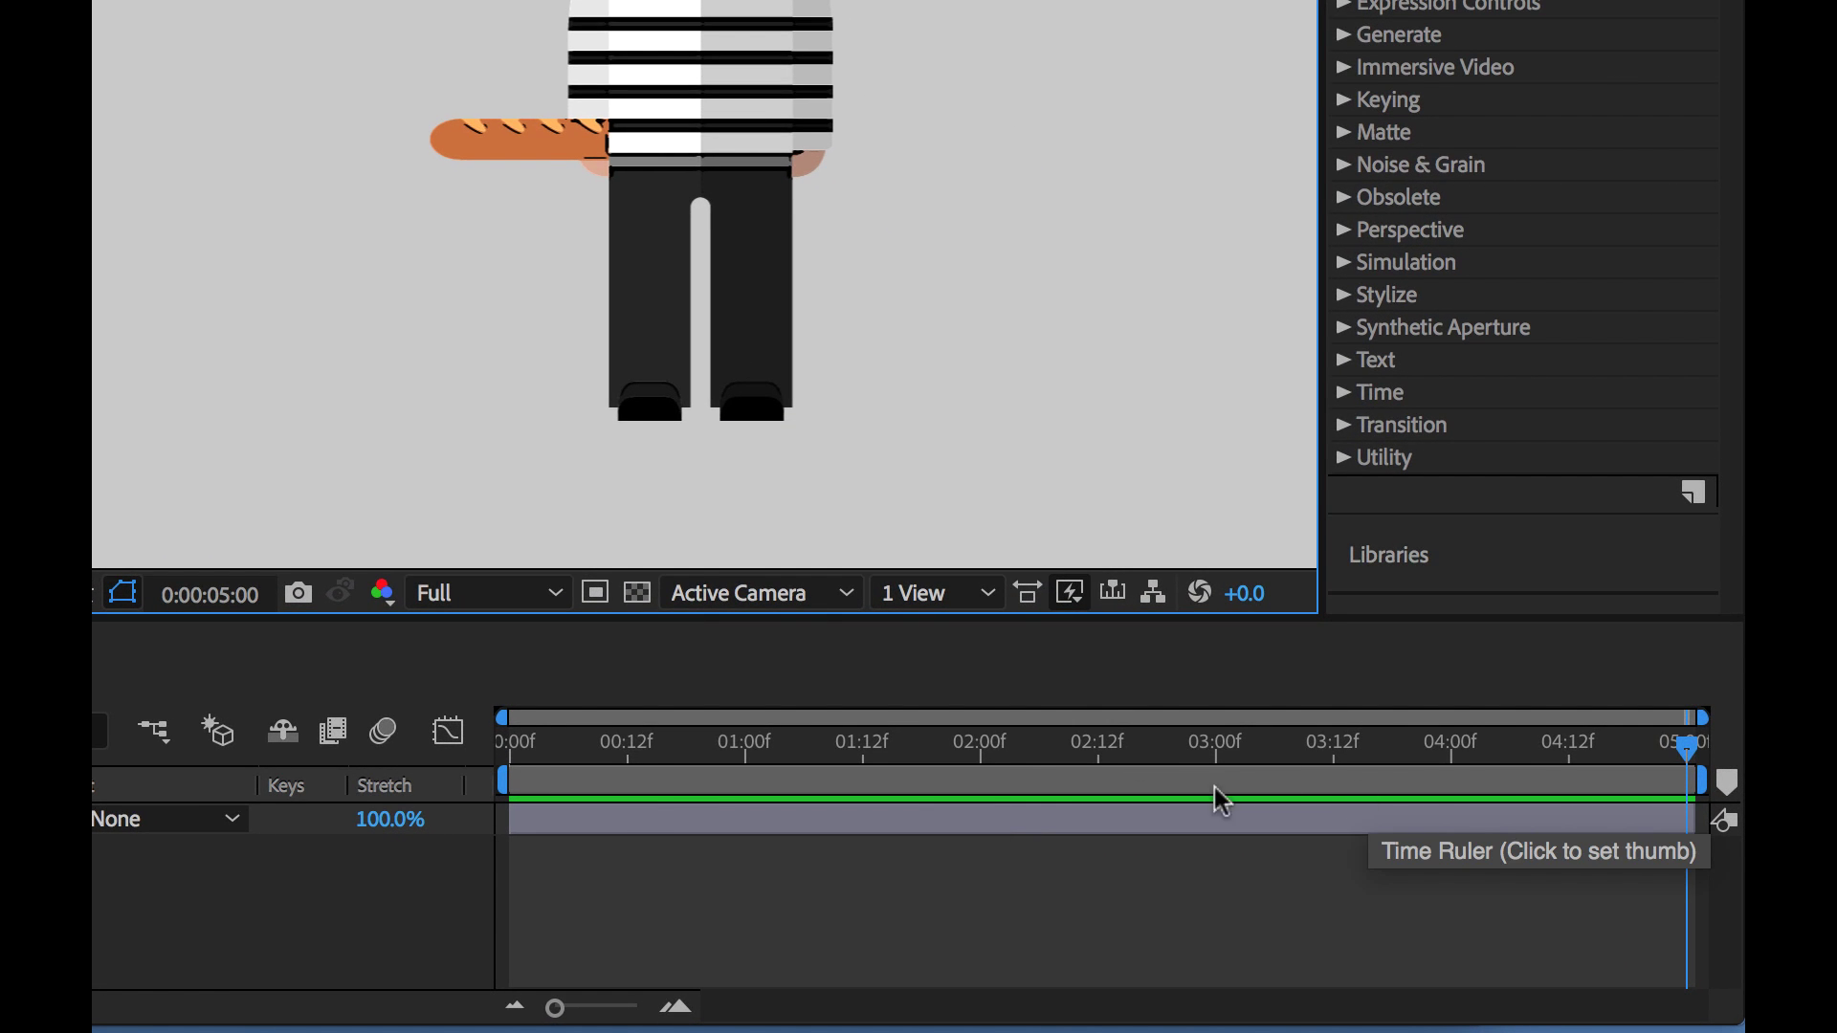
pyautogui.moveTo(1491, 753); pyautogui.dragTo(1253, 733)
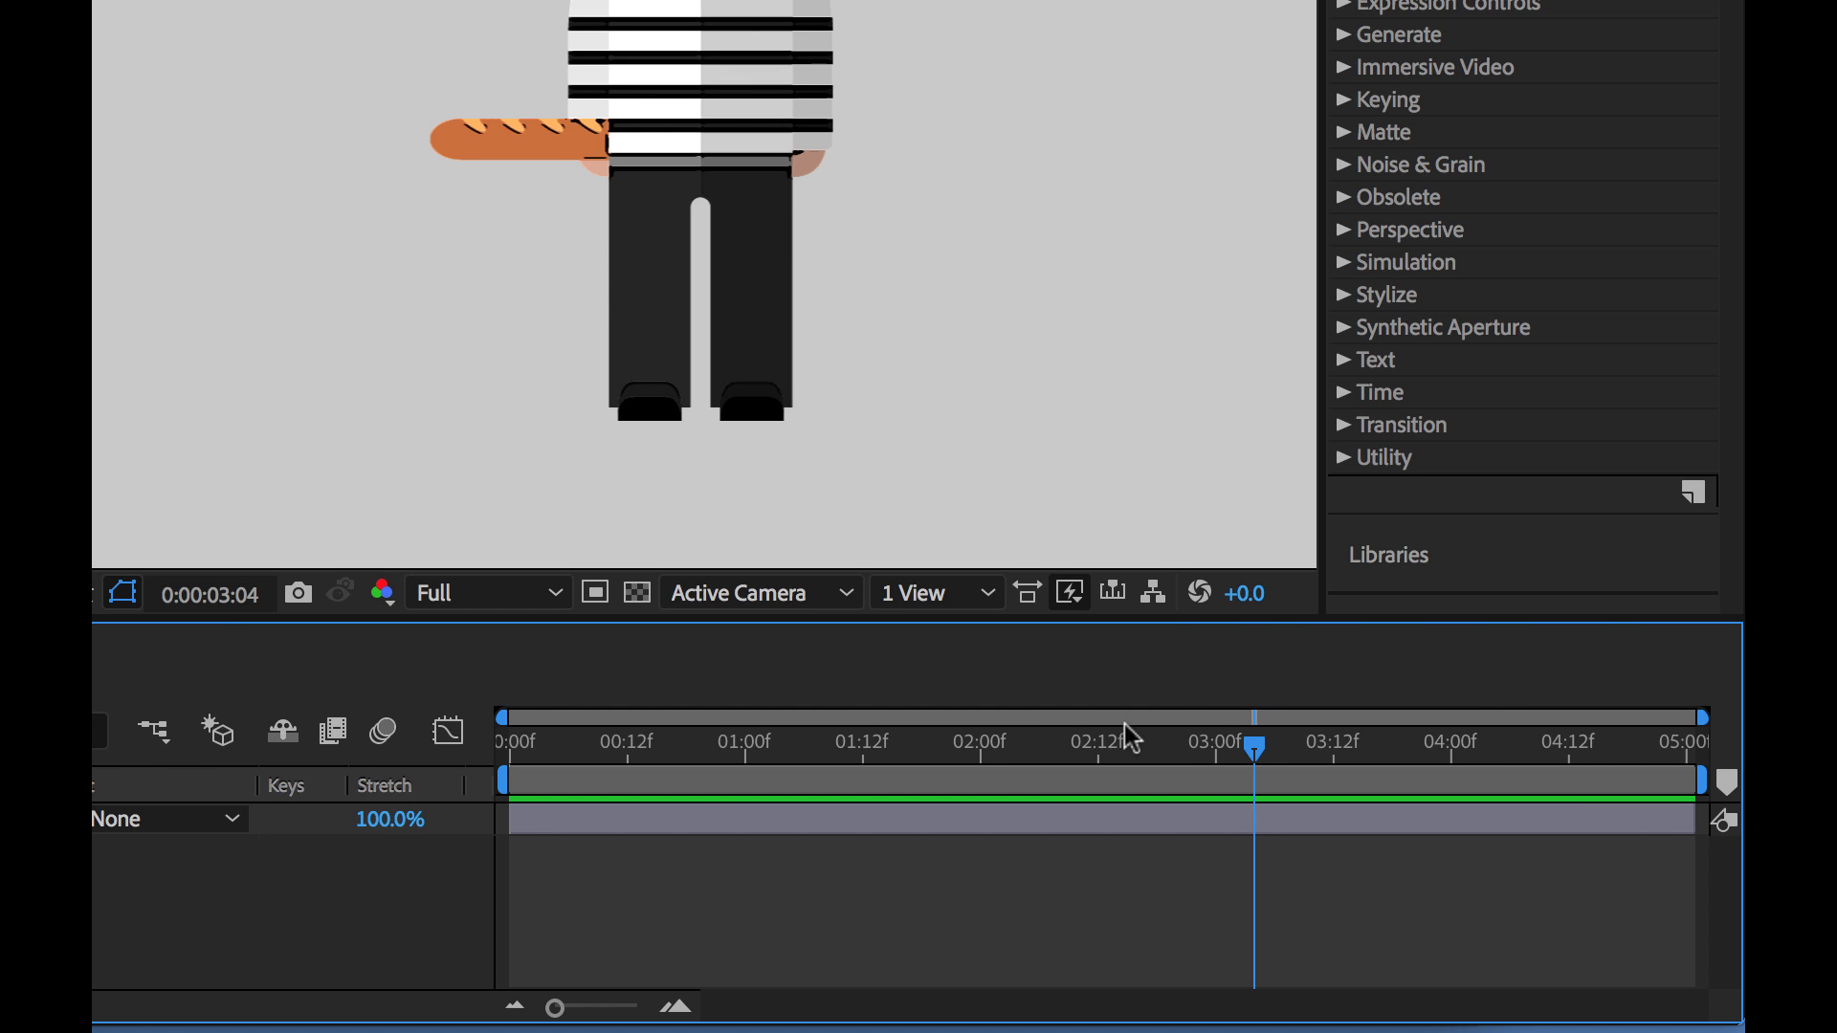
pyautogui.press(';')
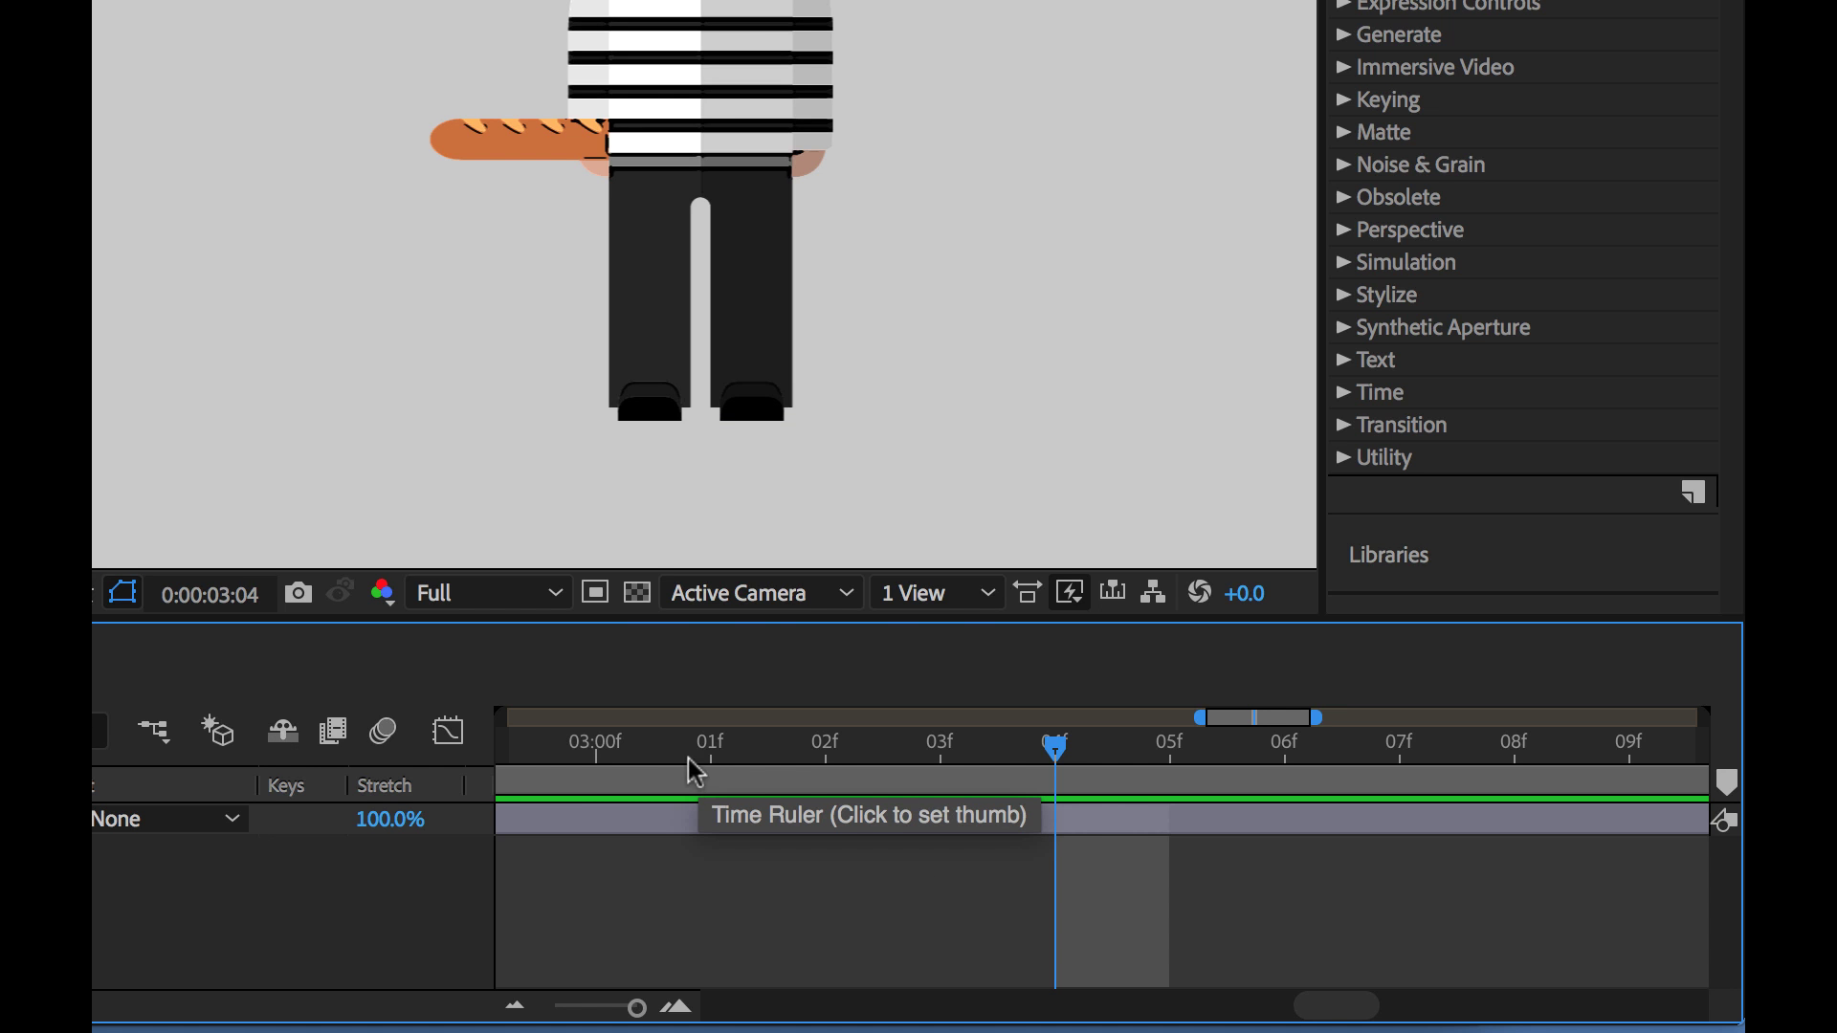
pyautogui.press('pagedown')
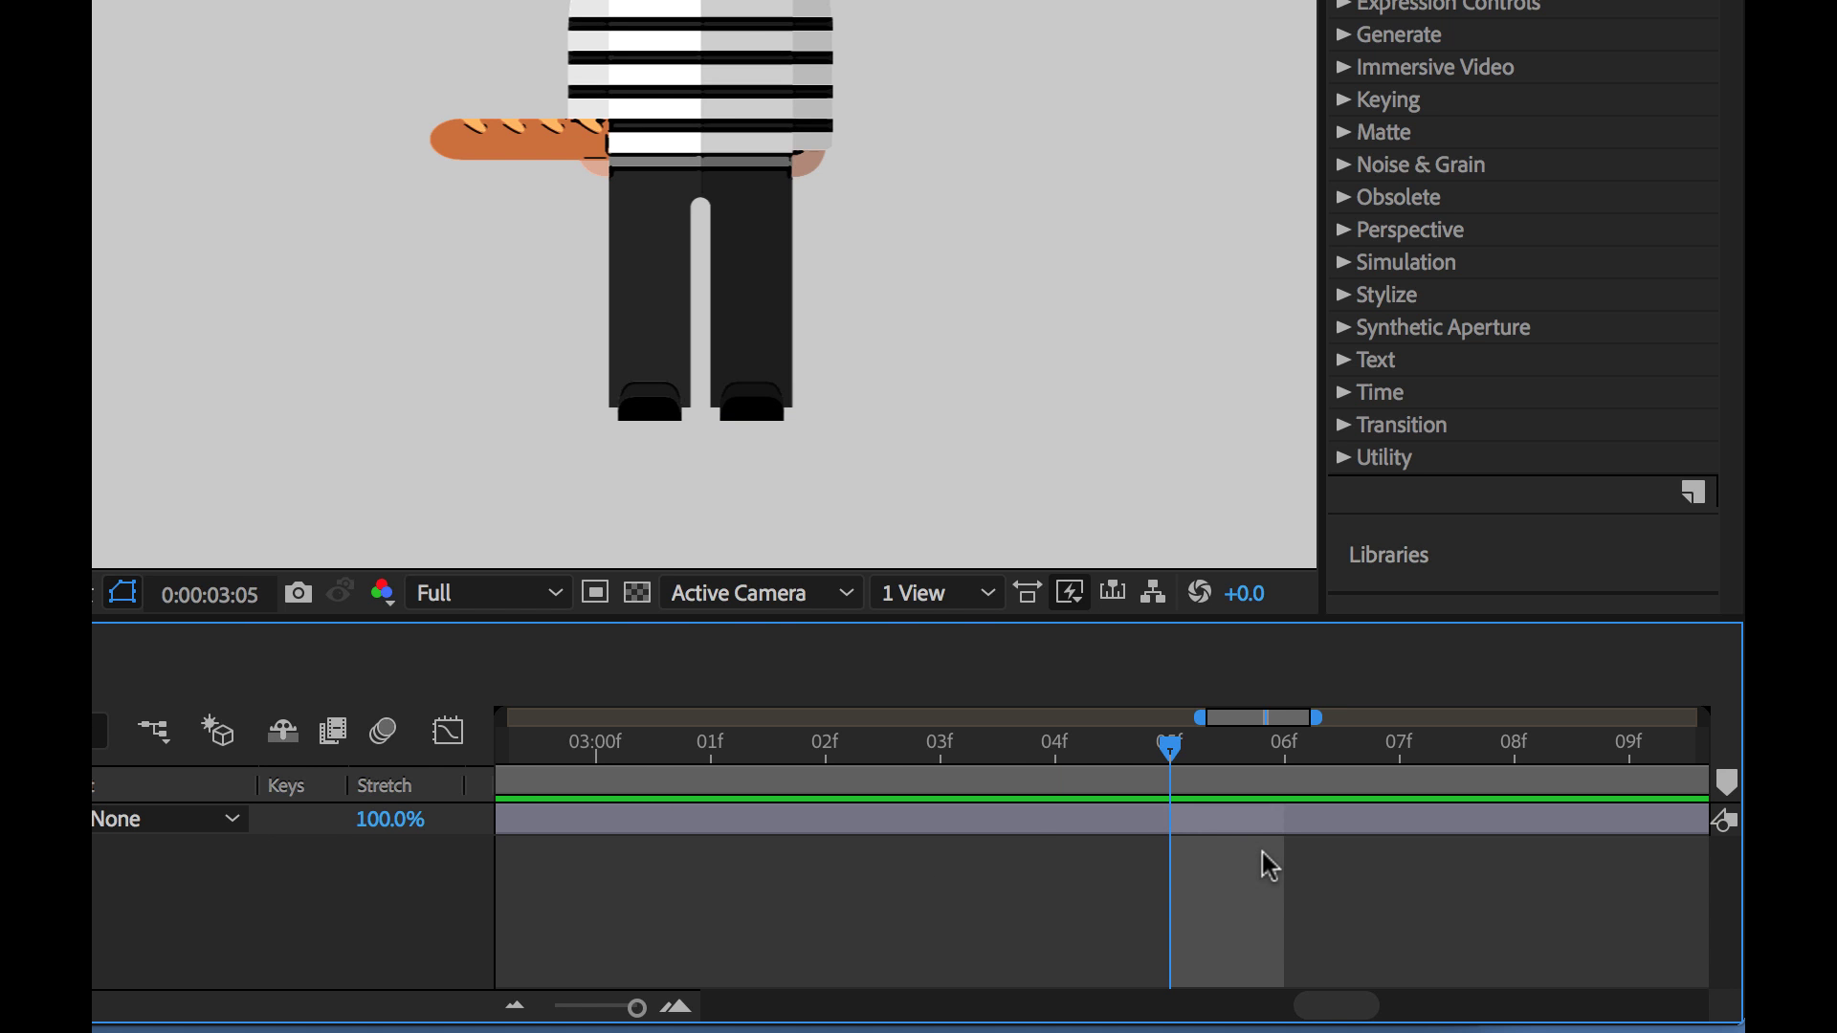
pyautogui.press('pageup')
pyautogui.press('pageup')
pyautogui.press('pageup')
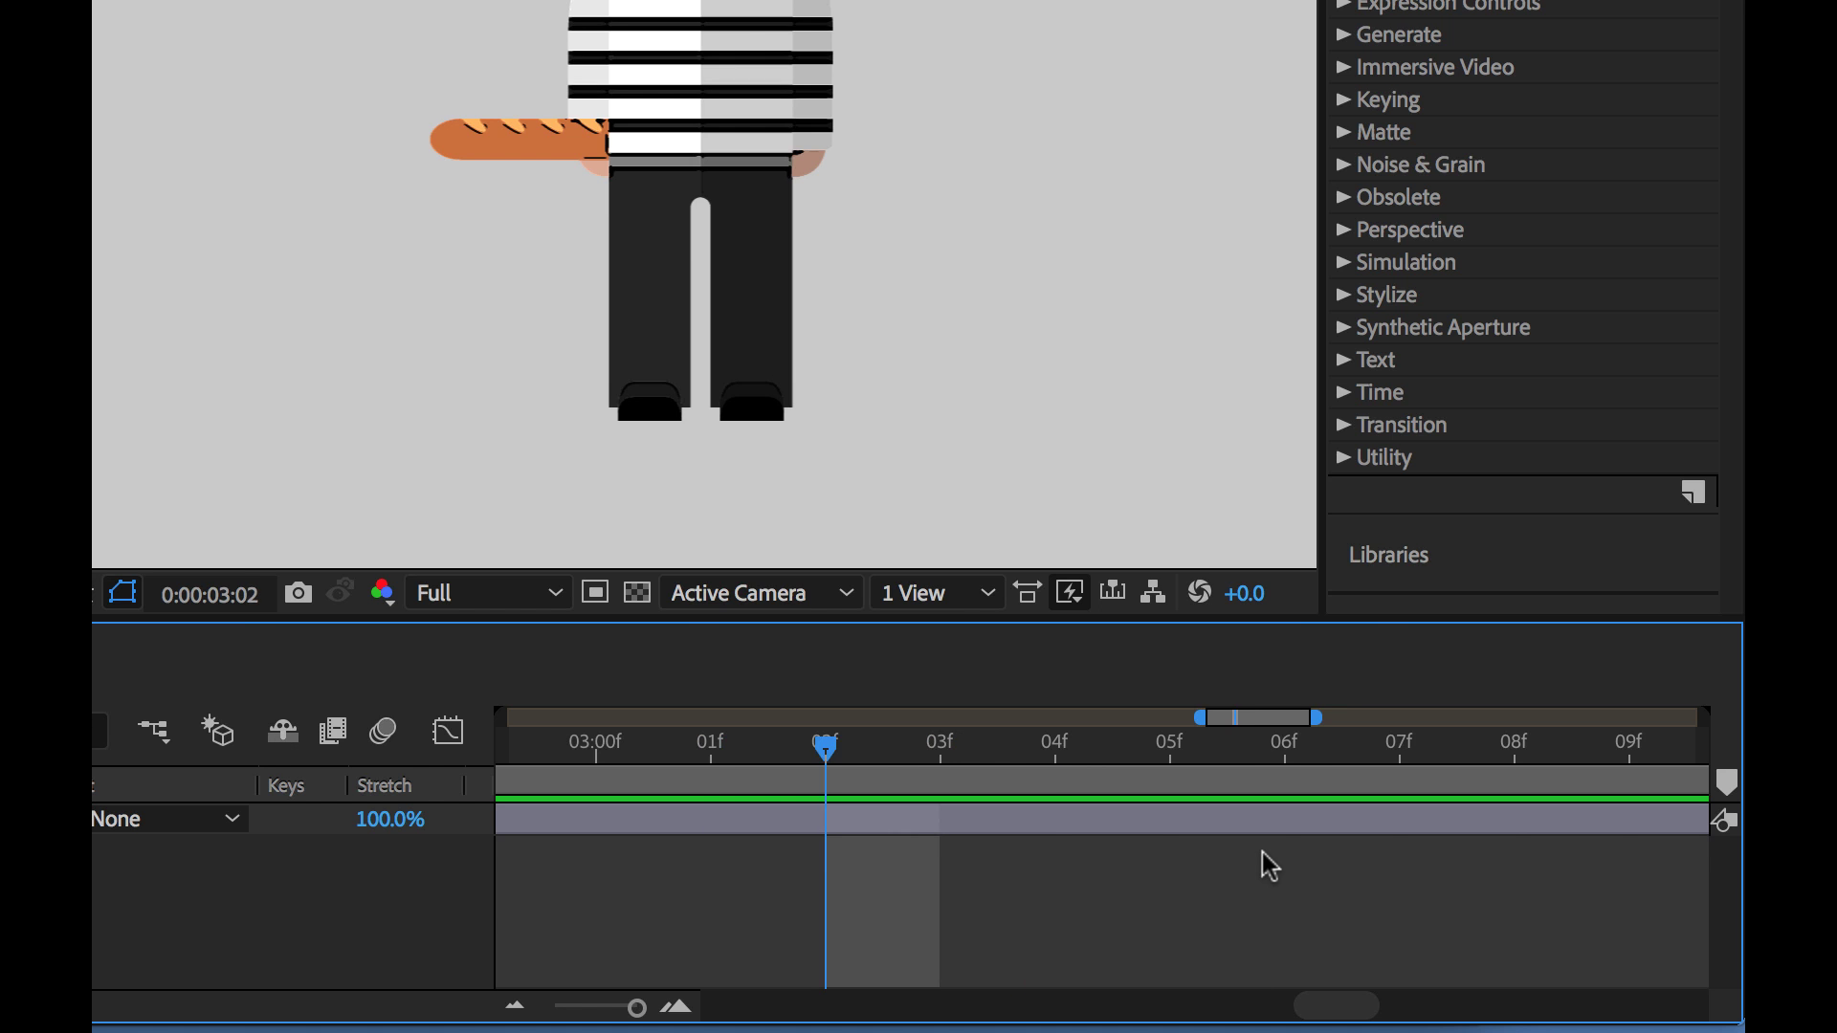
pyautogui.press('pagedown')
pyautogui.press('pagedown')
pyautogui.press('pagedown')
pyautogui.press('pagedown')
pyautogui.press('pagedown')
pyautogui.press('pagedown')
pyautogui.press('pagedown')
pyautogui.press('pagedown')
pyautogui.press('pagedown')
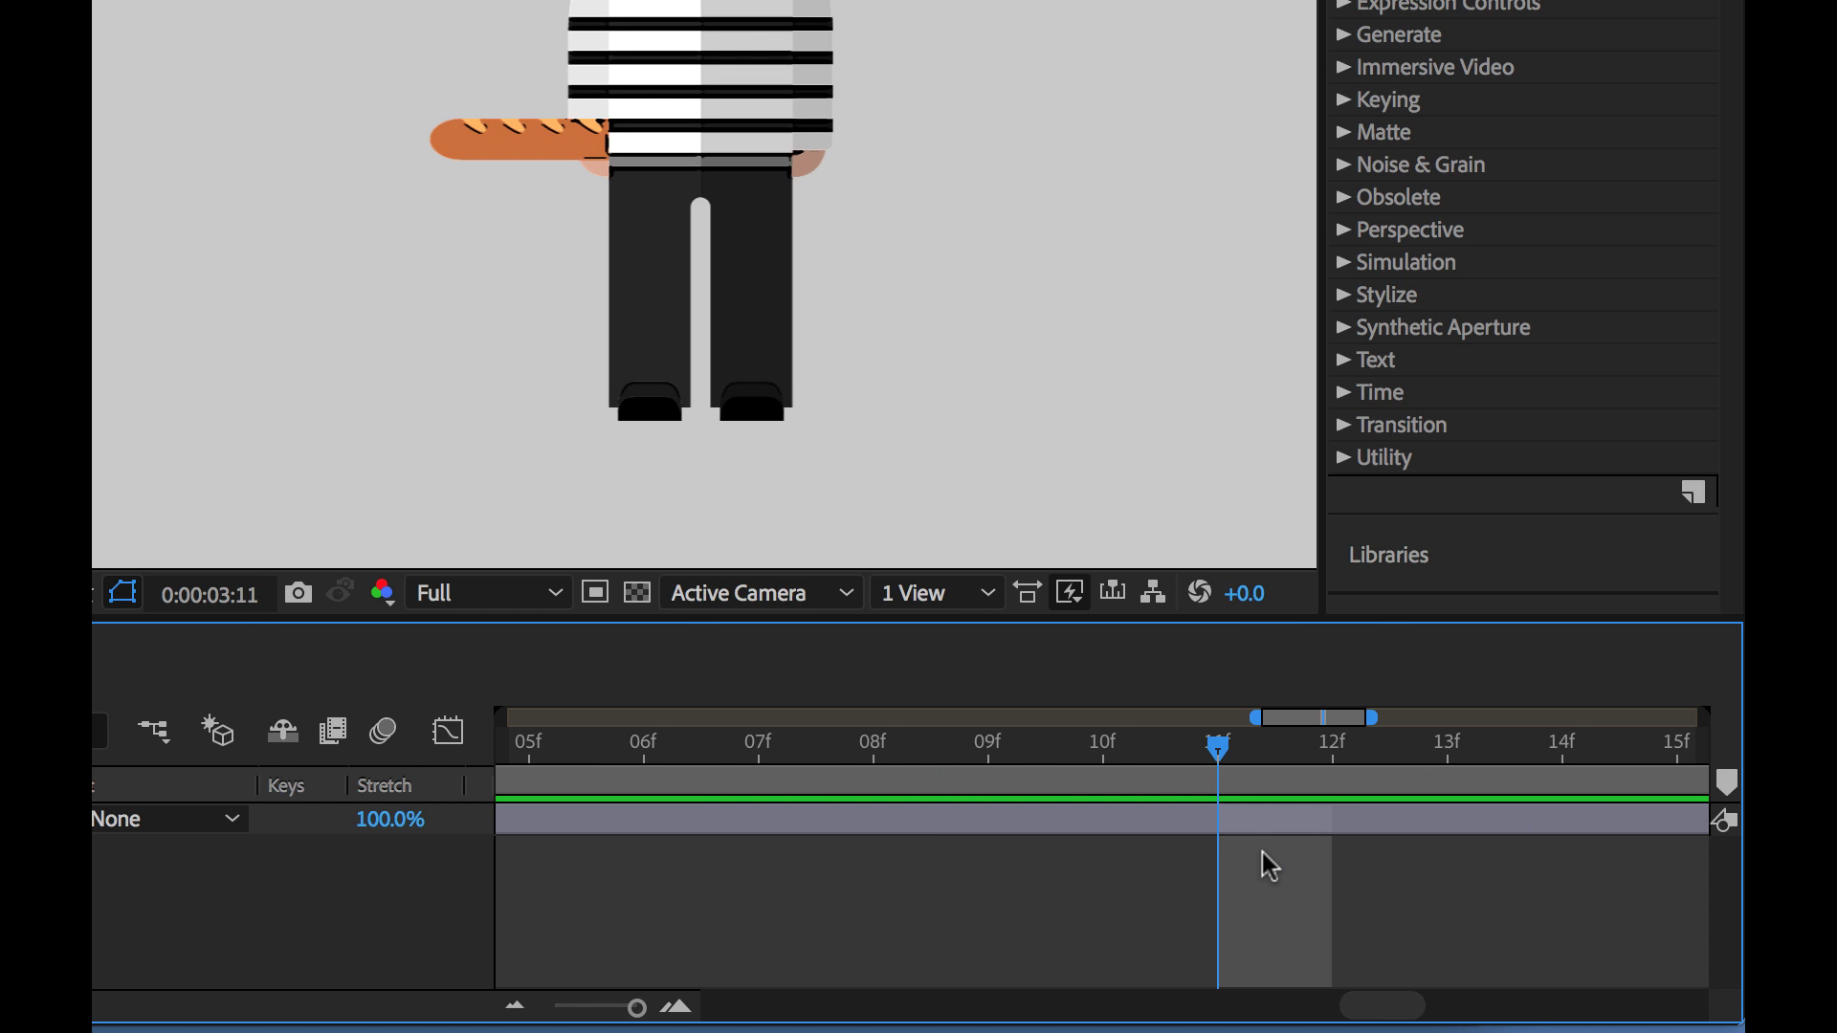
pyautogui.hscroll(6, 1263, 854)
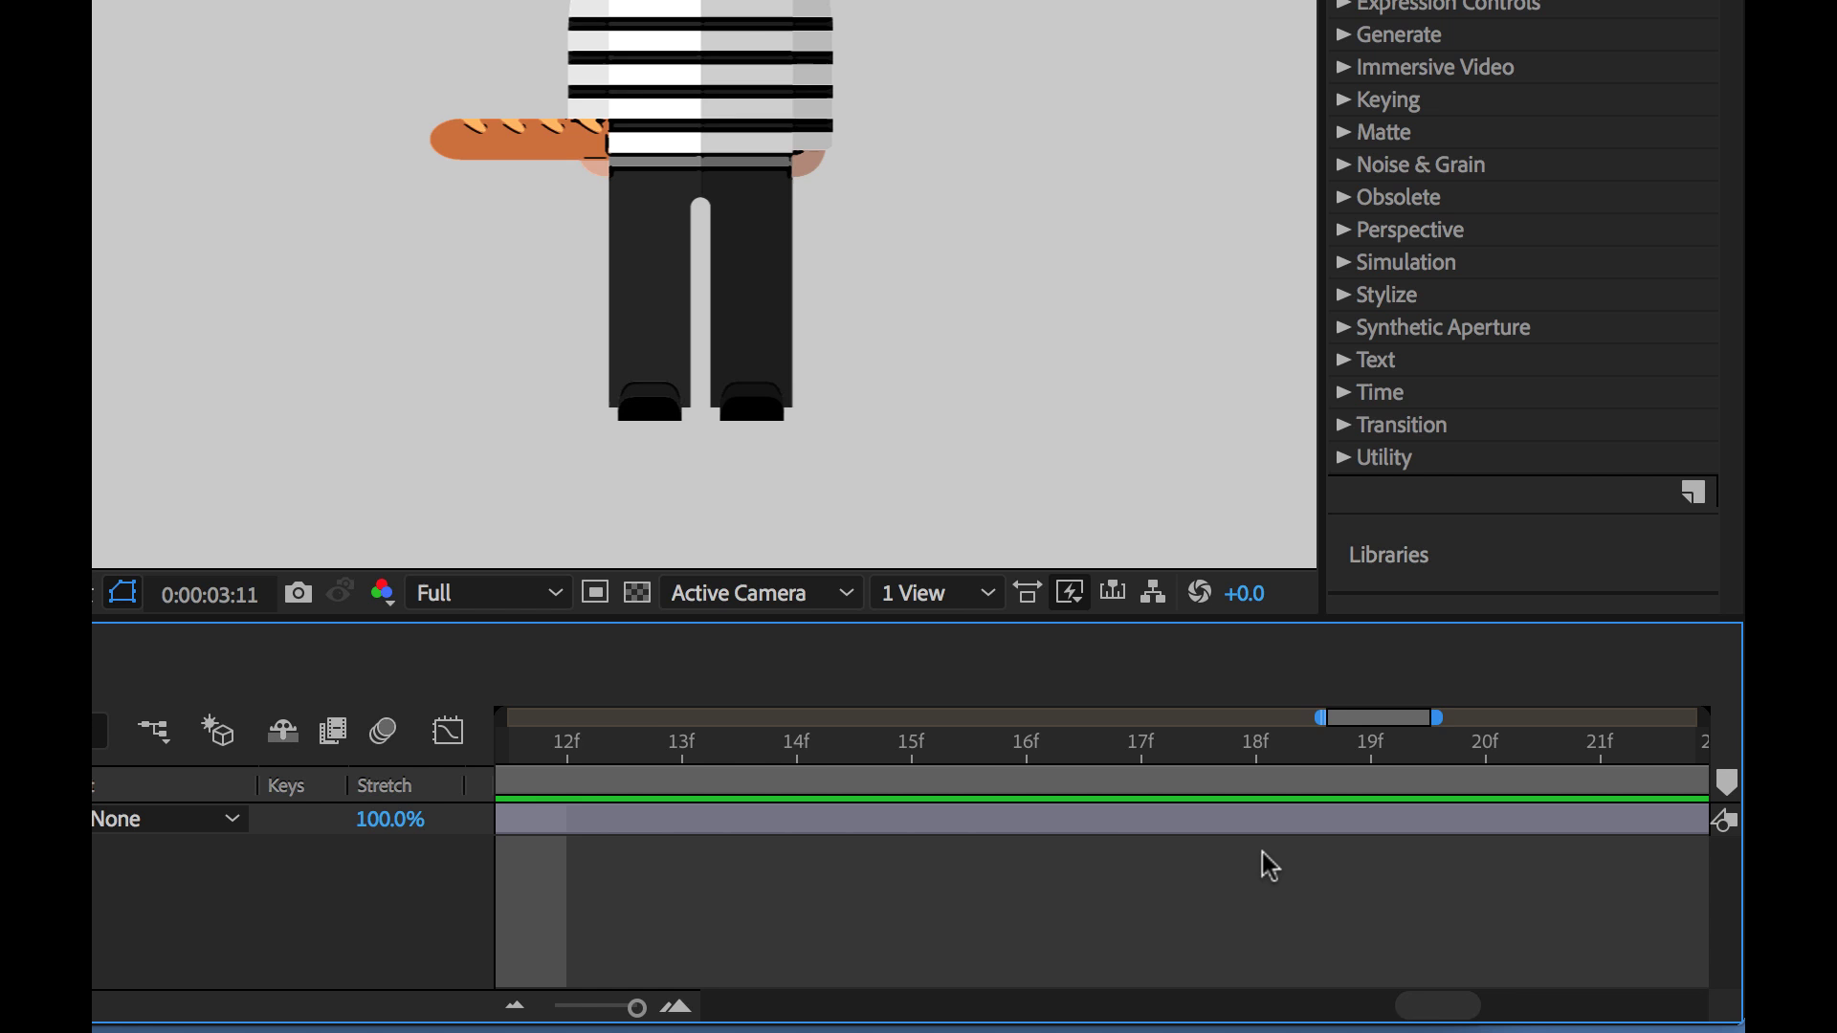
pyautogui.hscroll(10, 1261, 855)
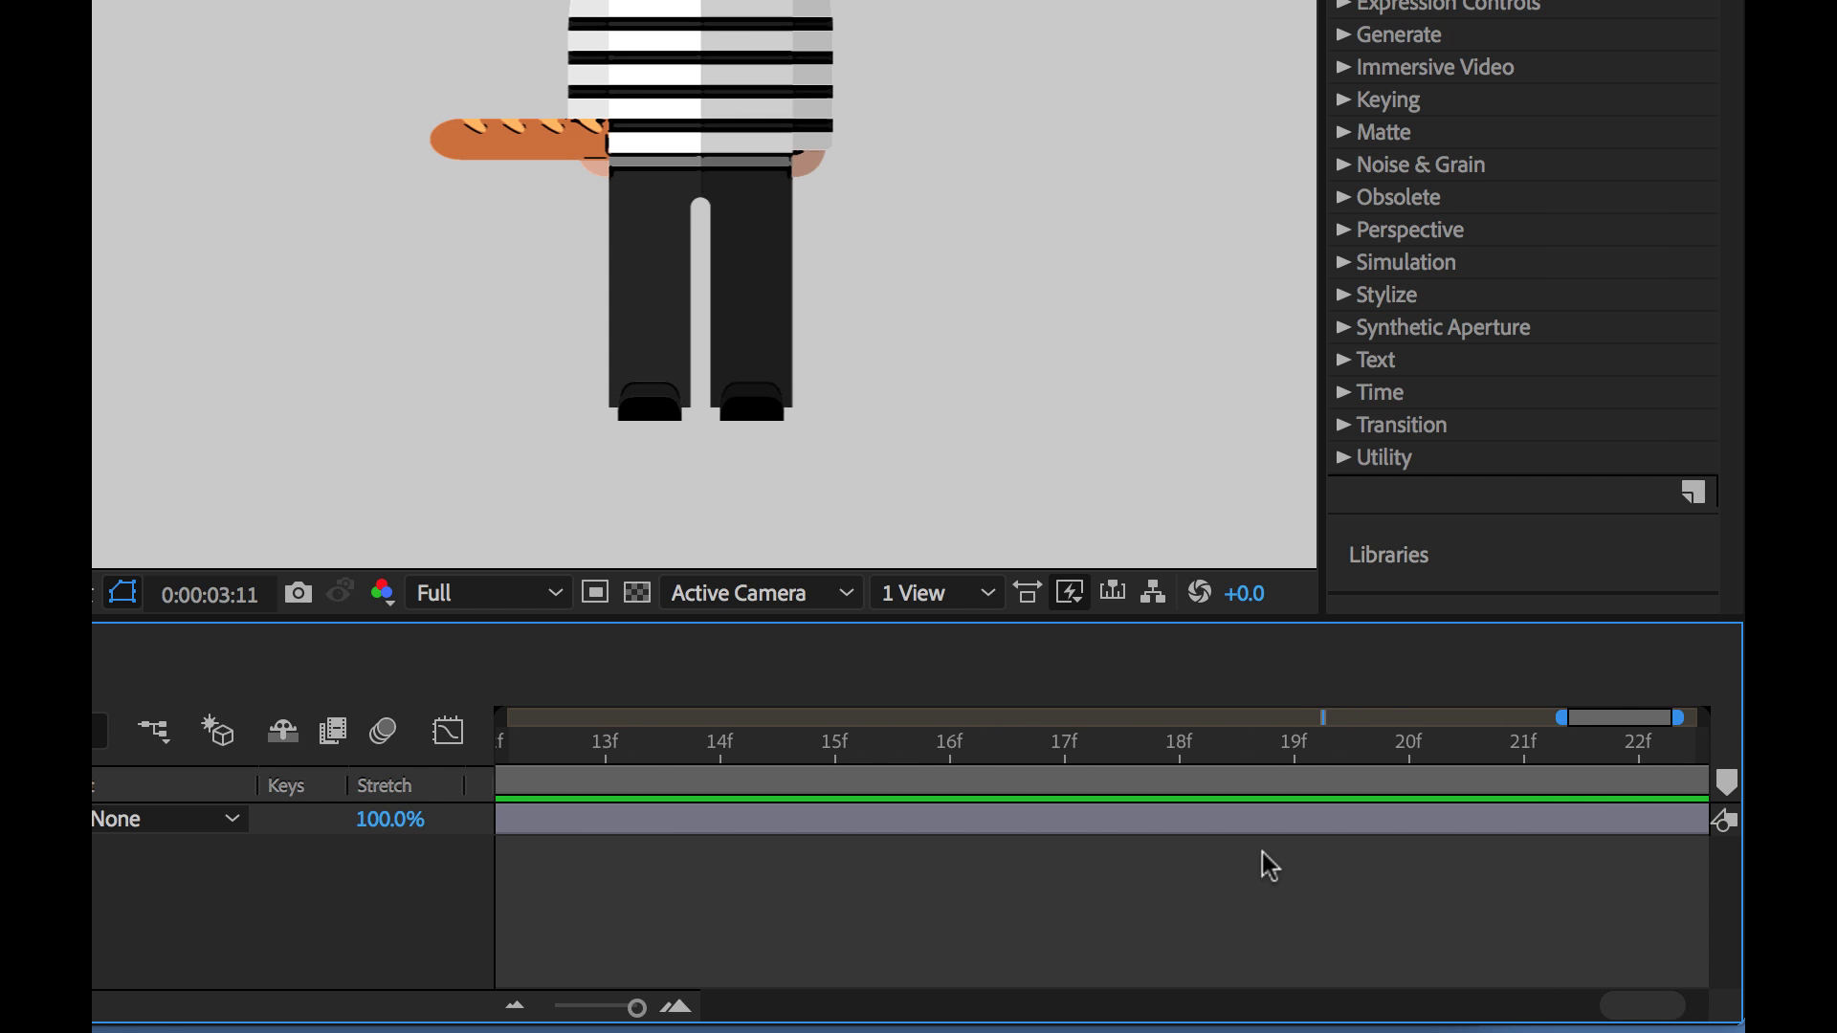
pyautogui.hscroll(-2, 1262, 853)
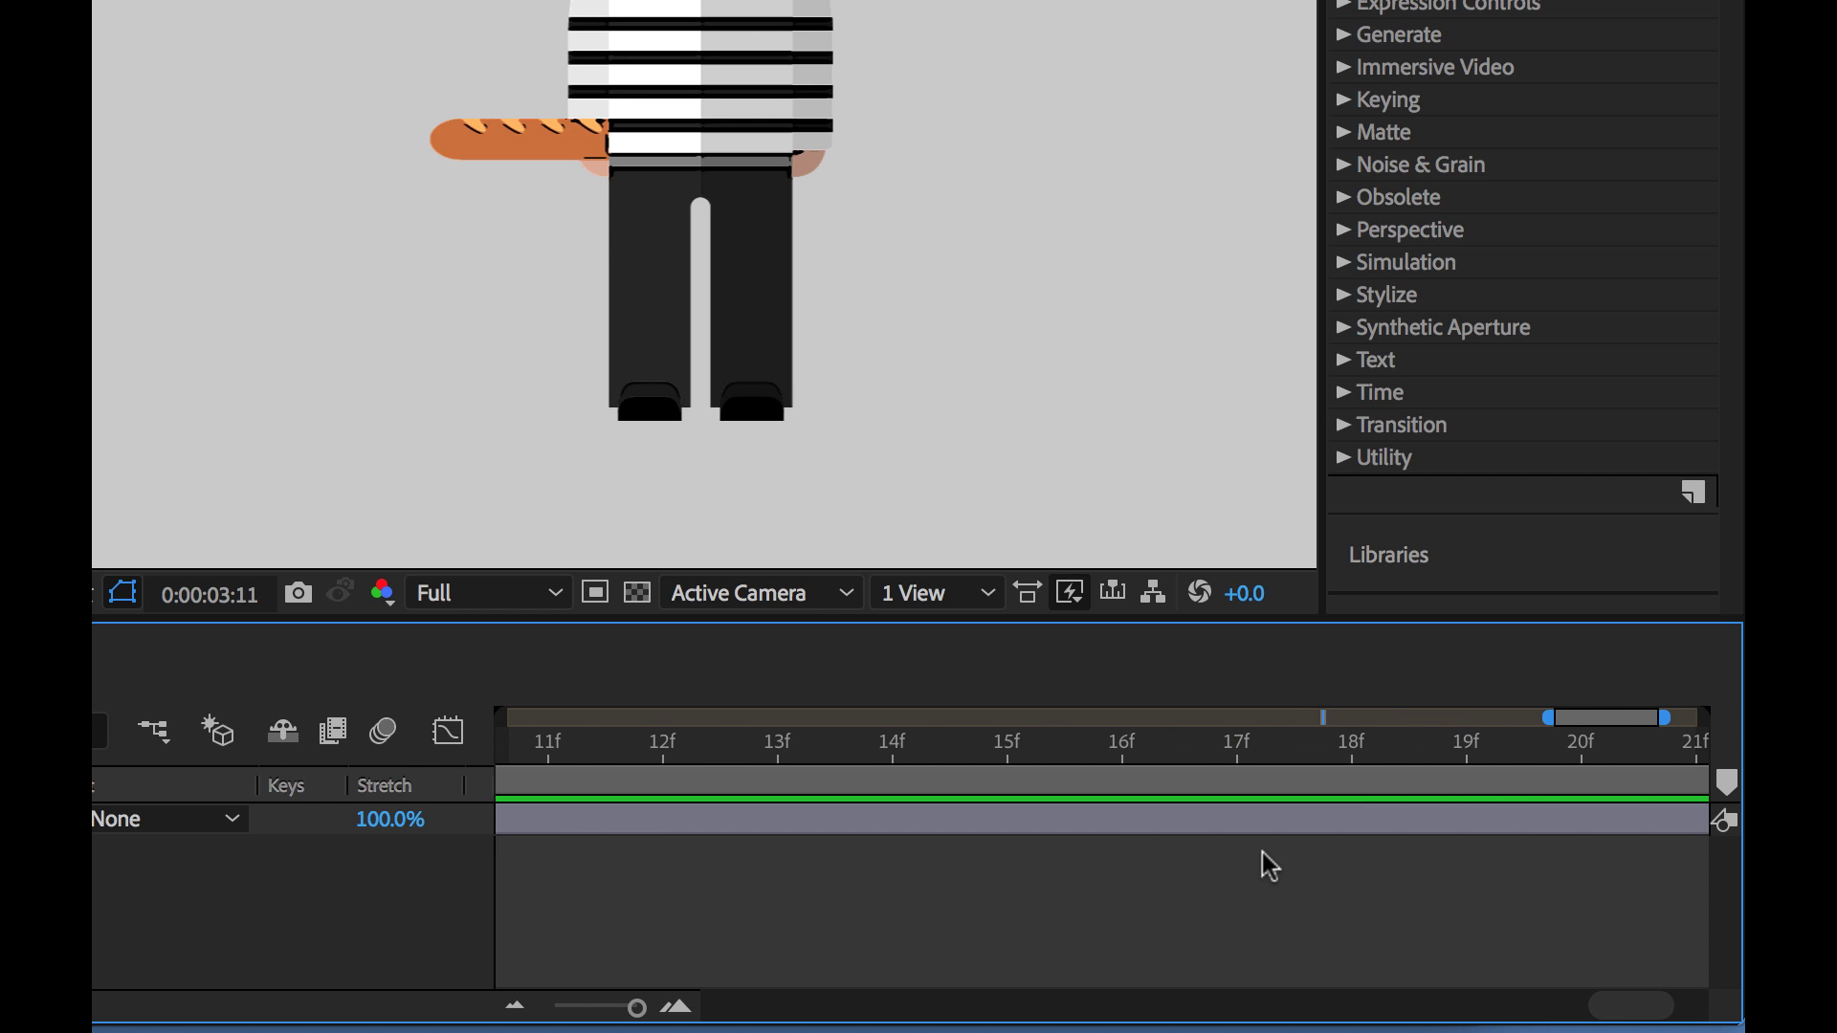
pyautogui.press('d')
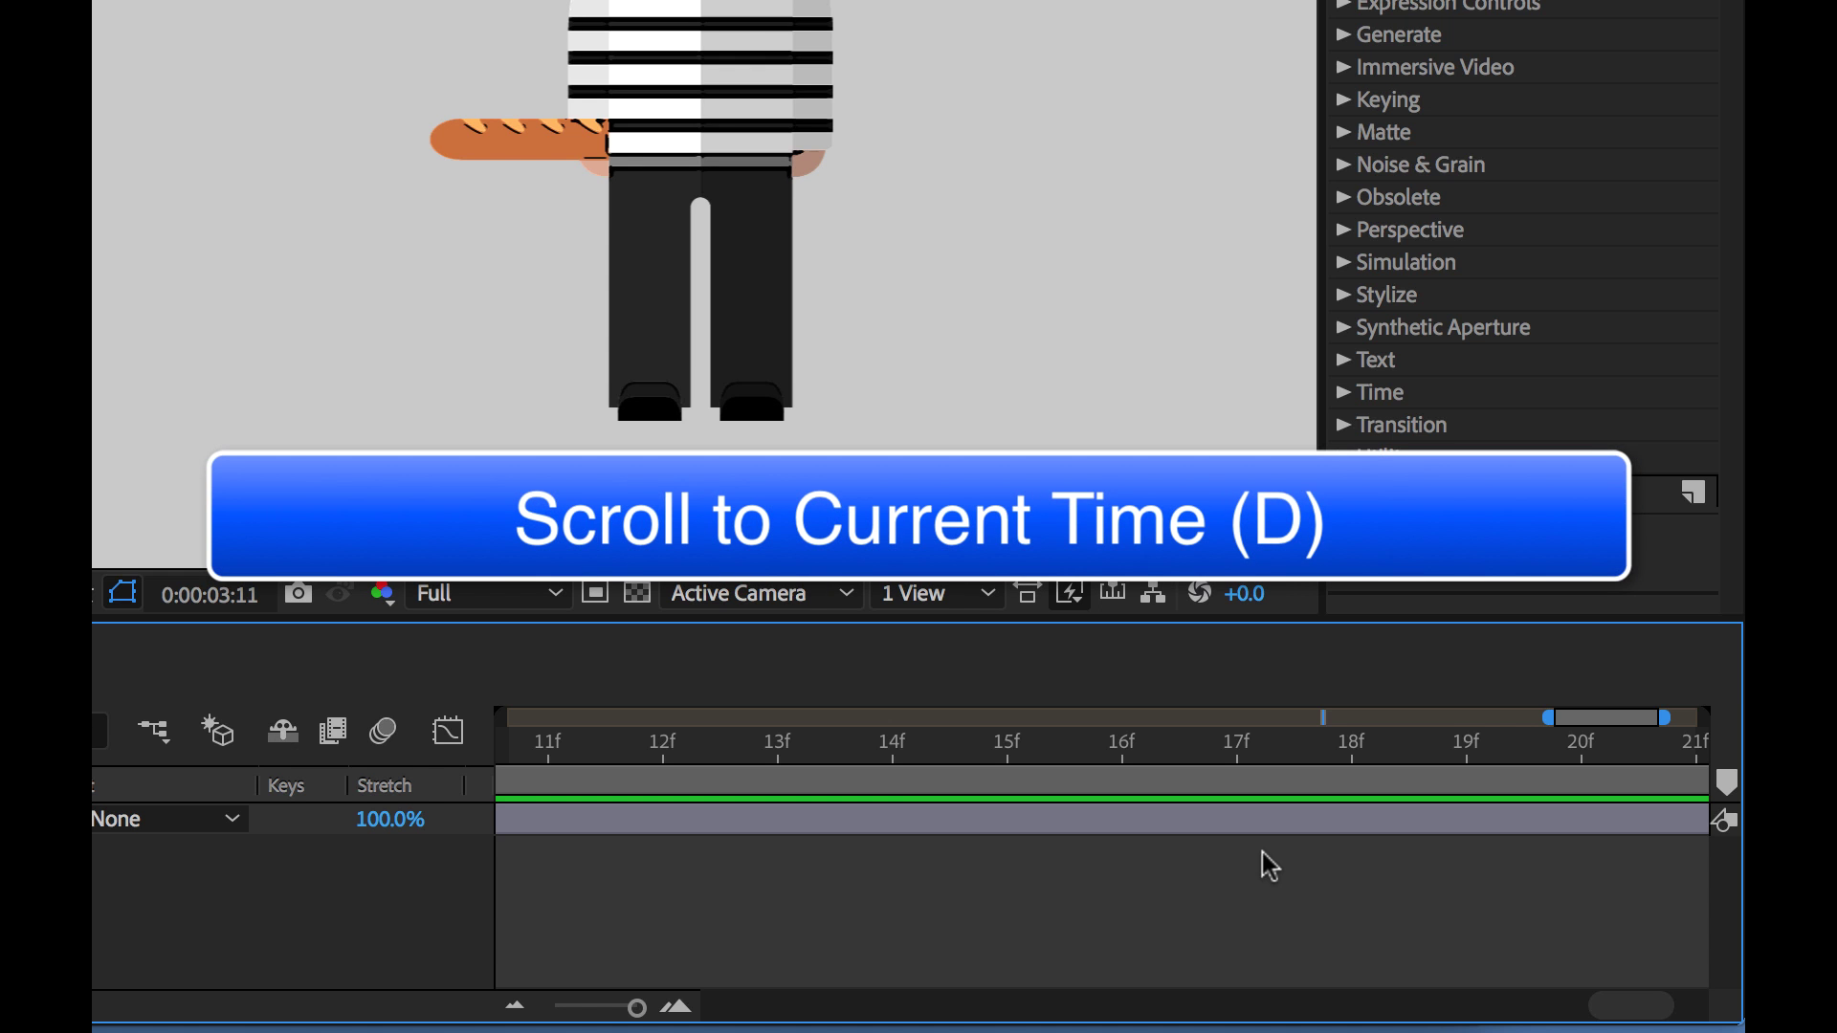
pyautogui.press('d')
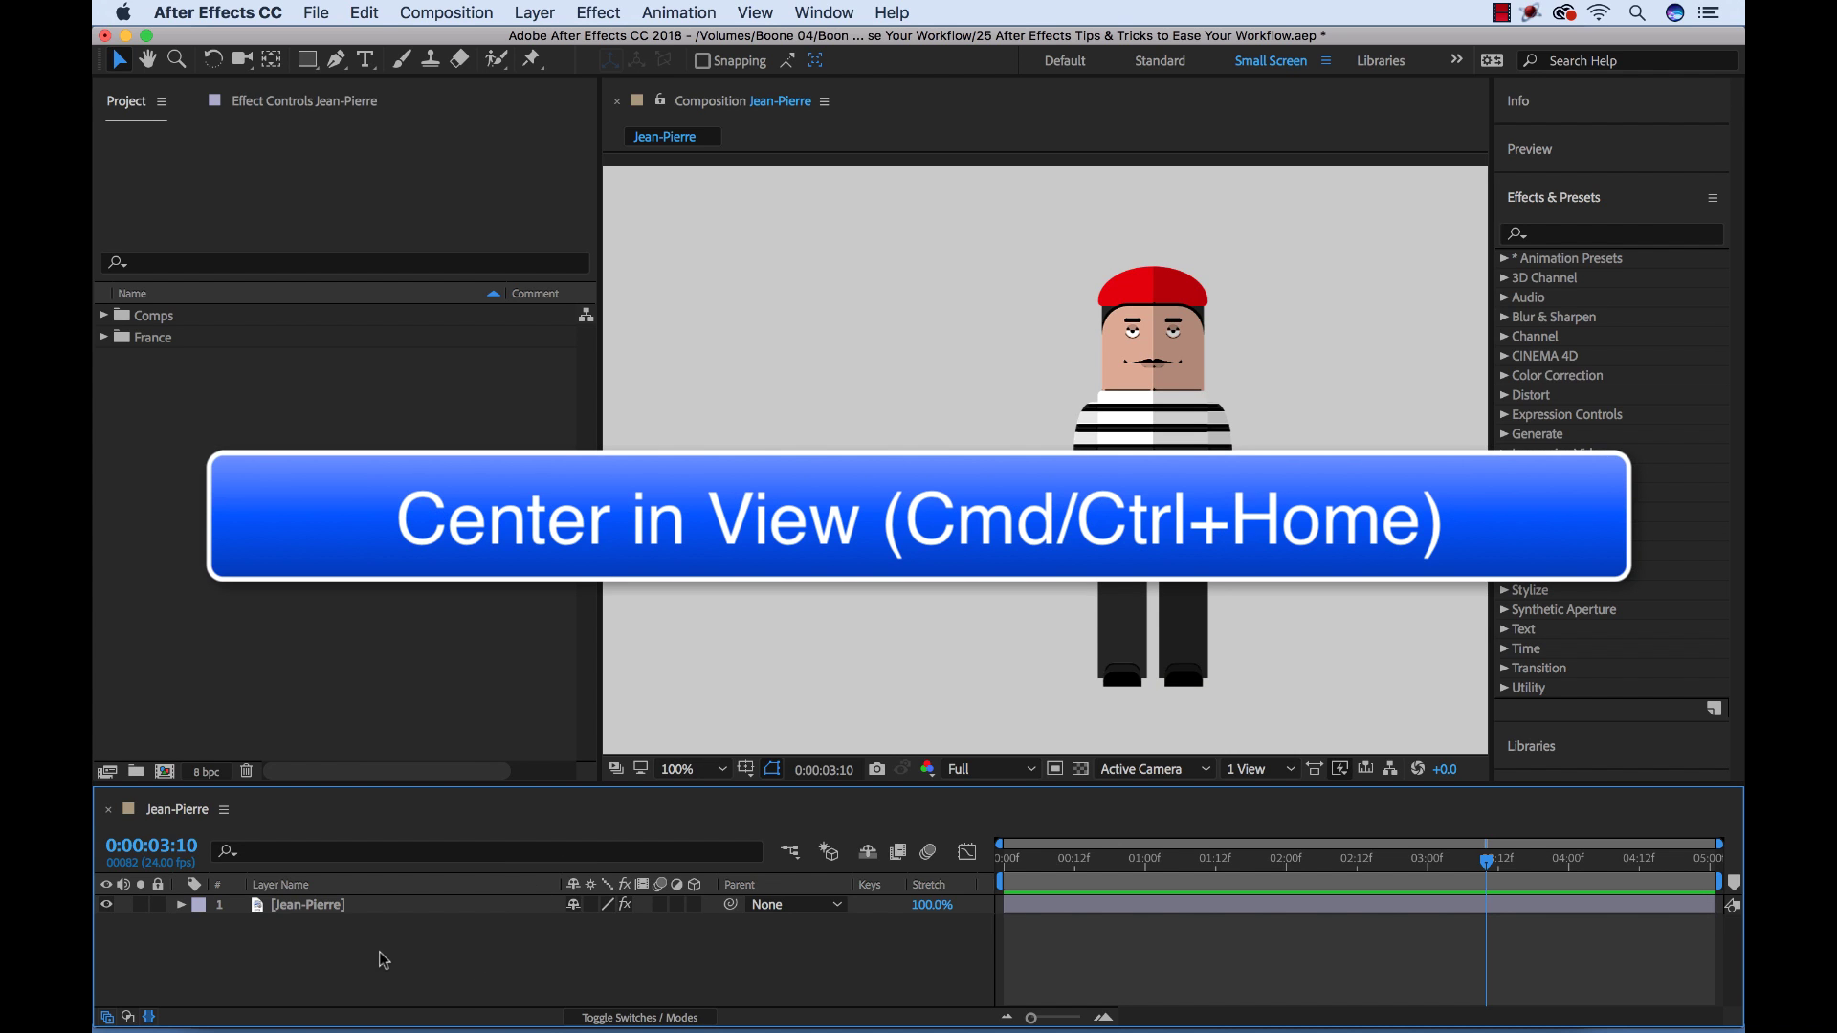
# Center the Jean-Pierre layer in view with Layer > Transform, then view the comp at 100%
pyautogui.press(',')
pyautogui.press(',')
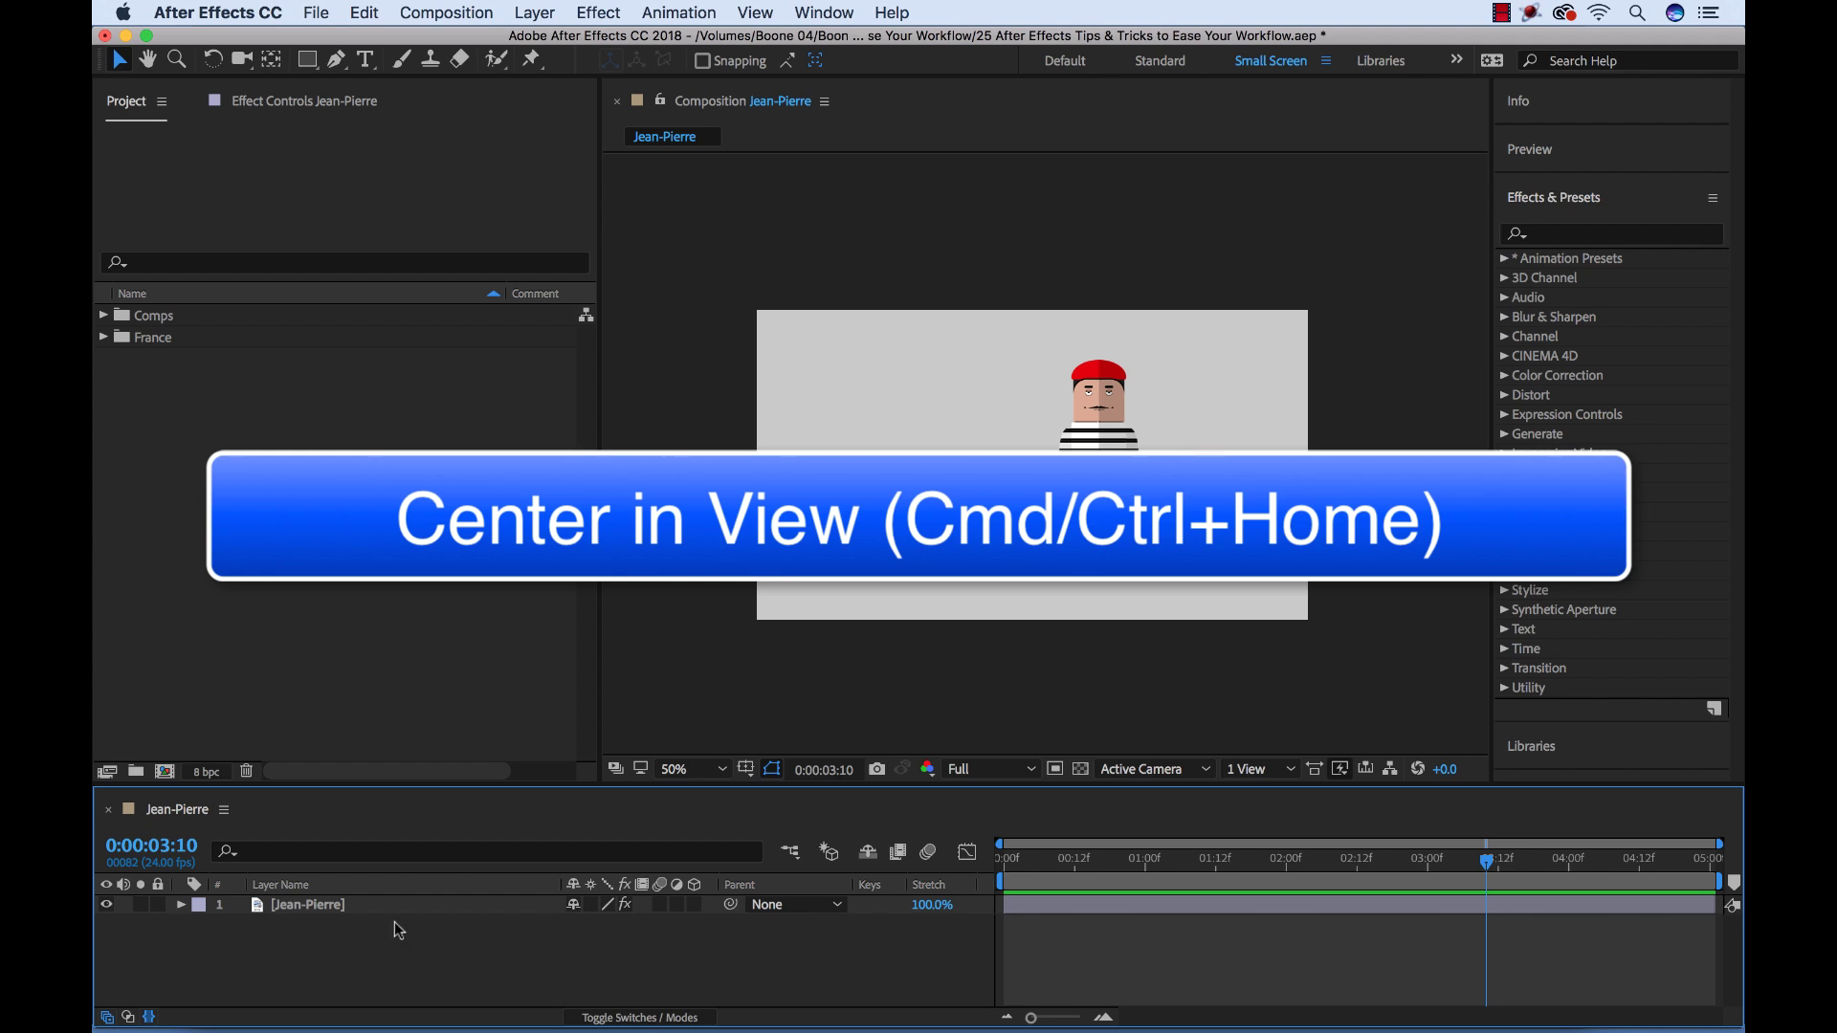
pyautogui.click(1099, 471)
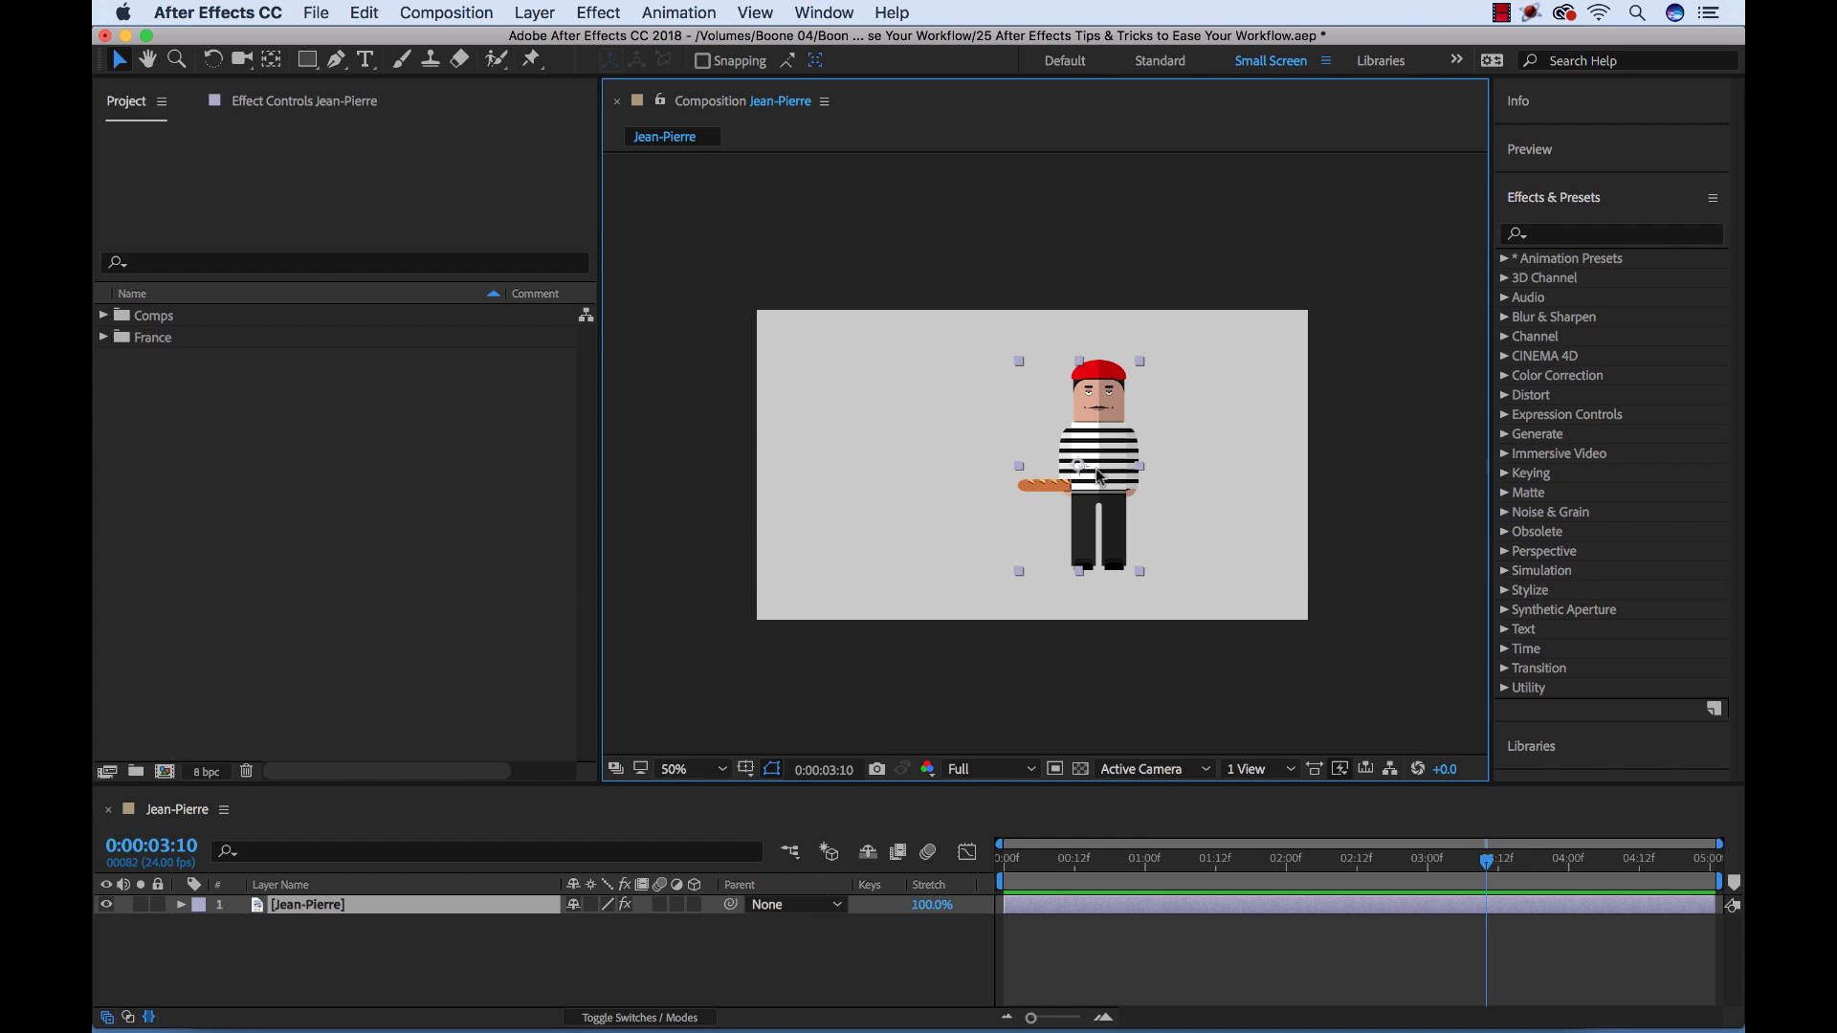
pyautogui.click(527, 19)
pyautogui.moveTo(618, 266)
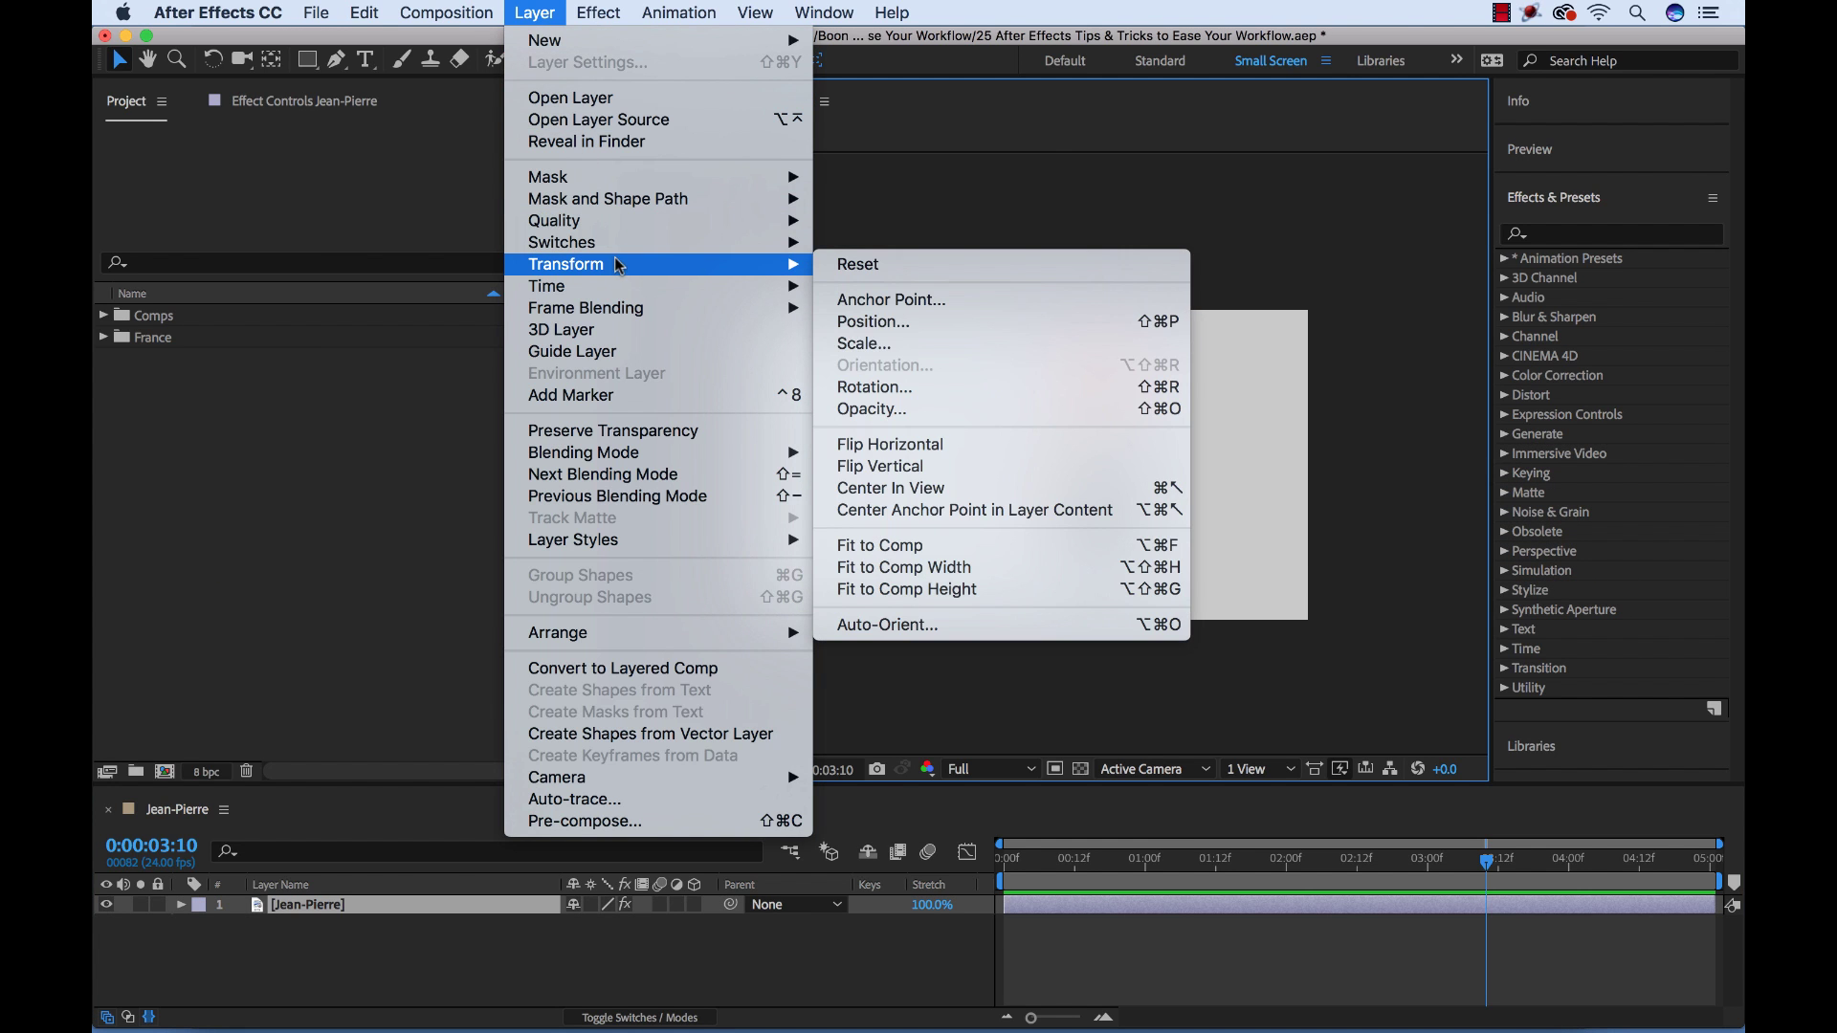
pyautogui.click(963, 488)
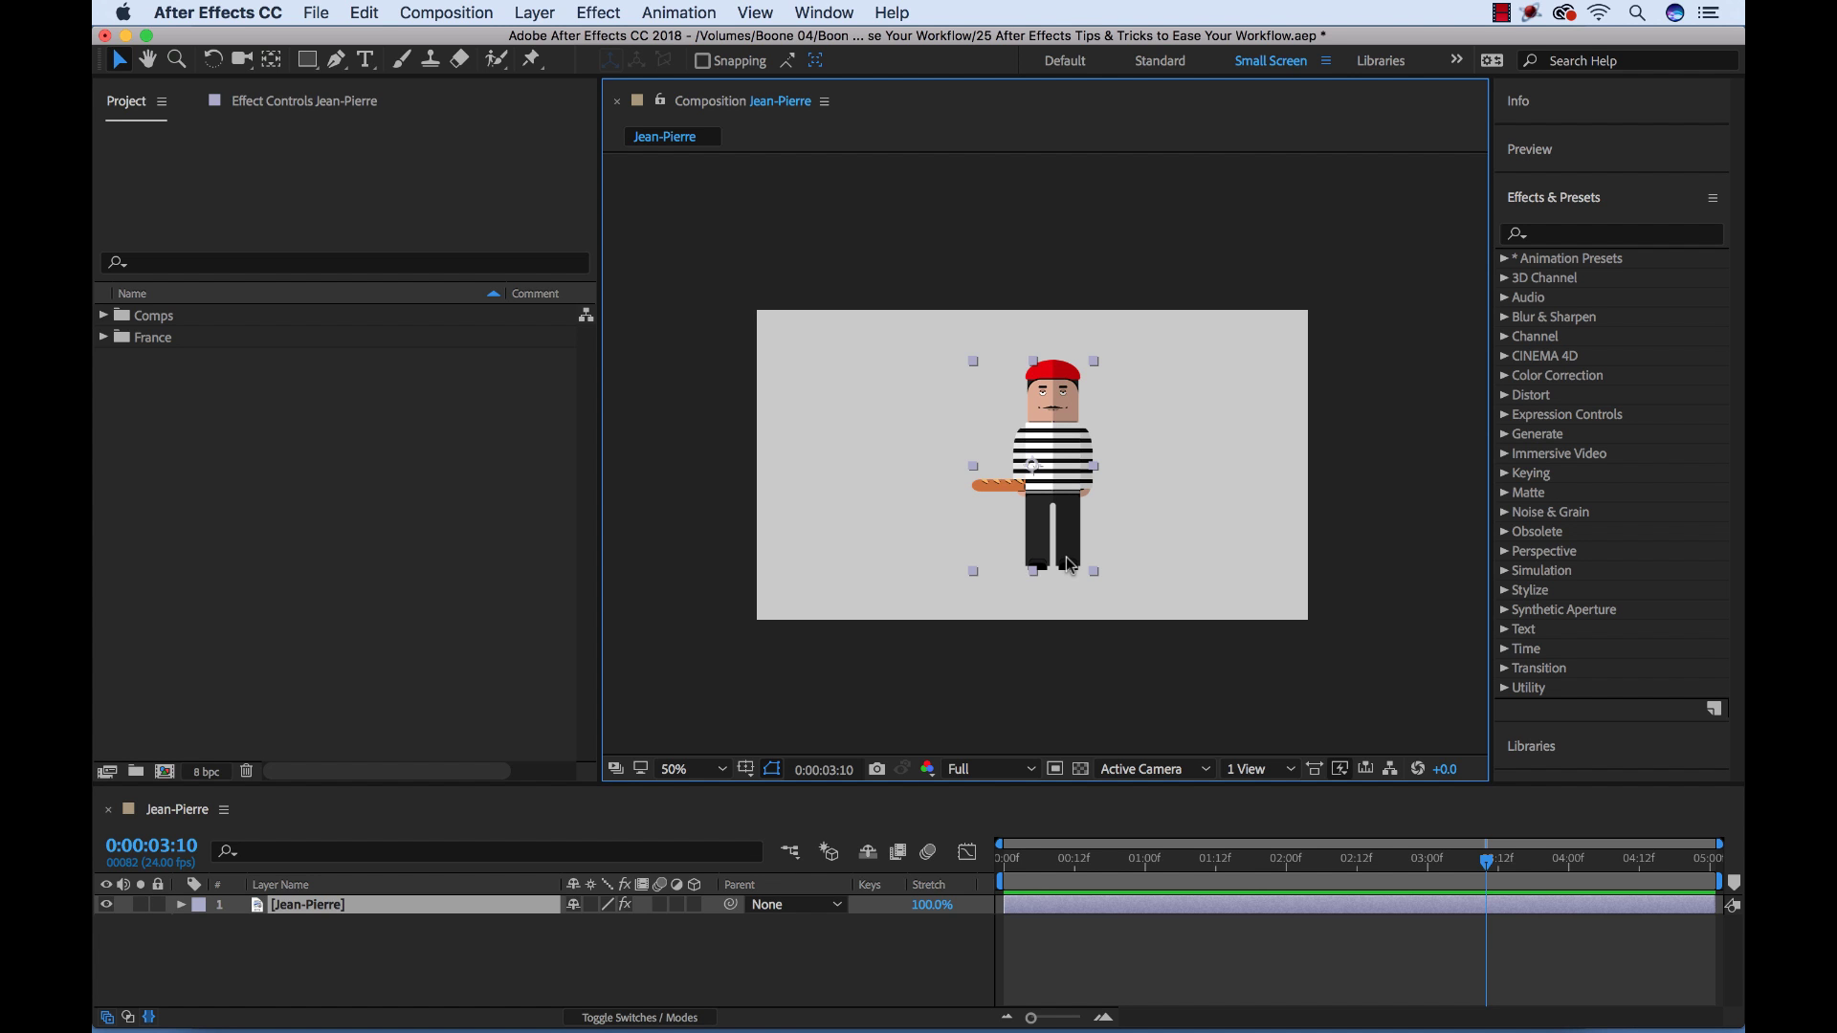
pyautogui.press('/')
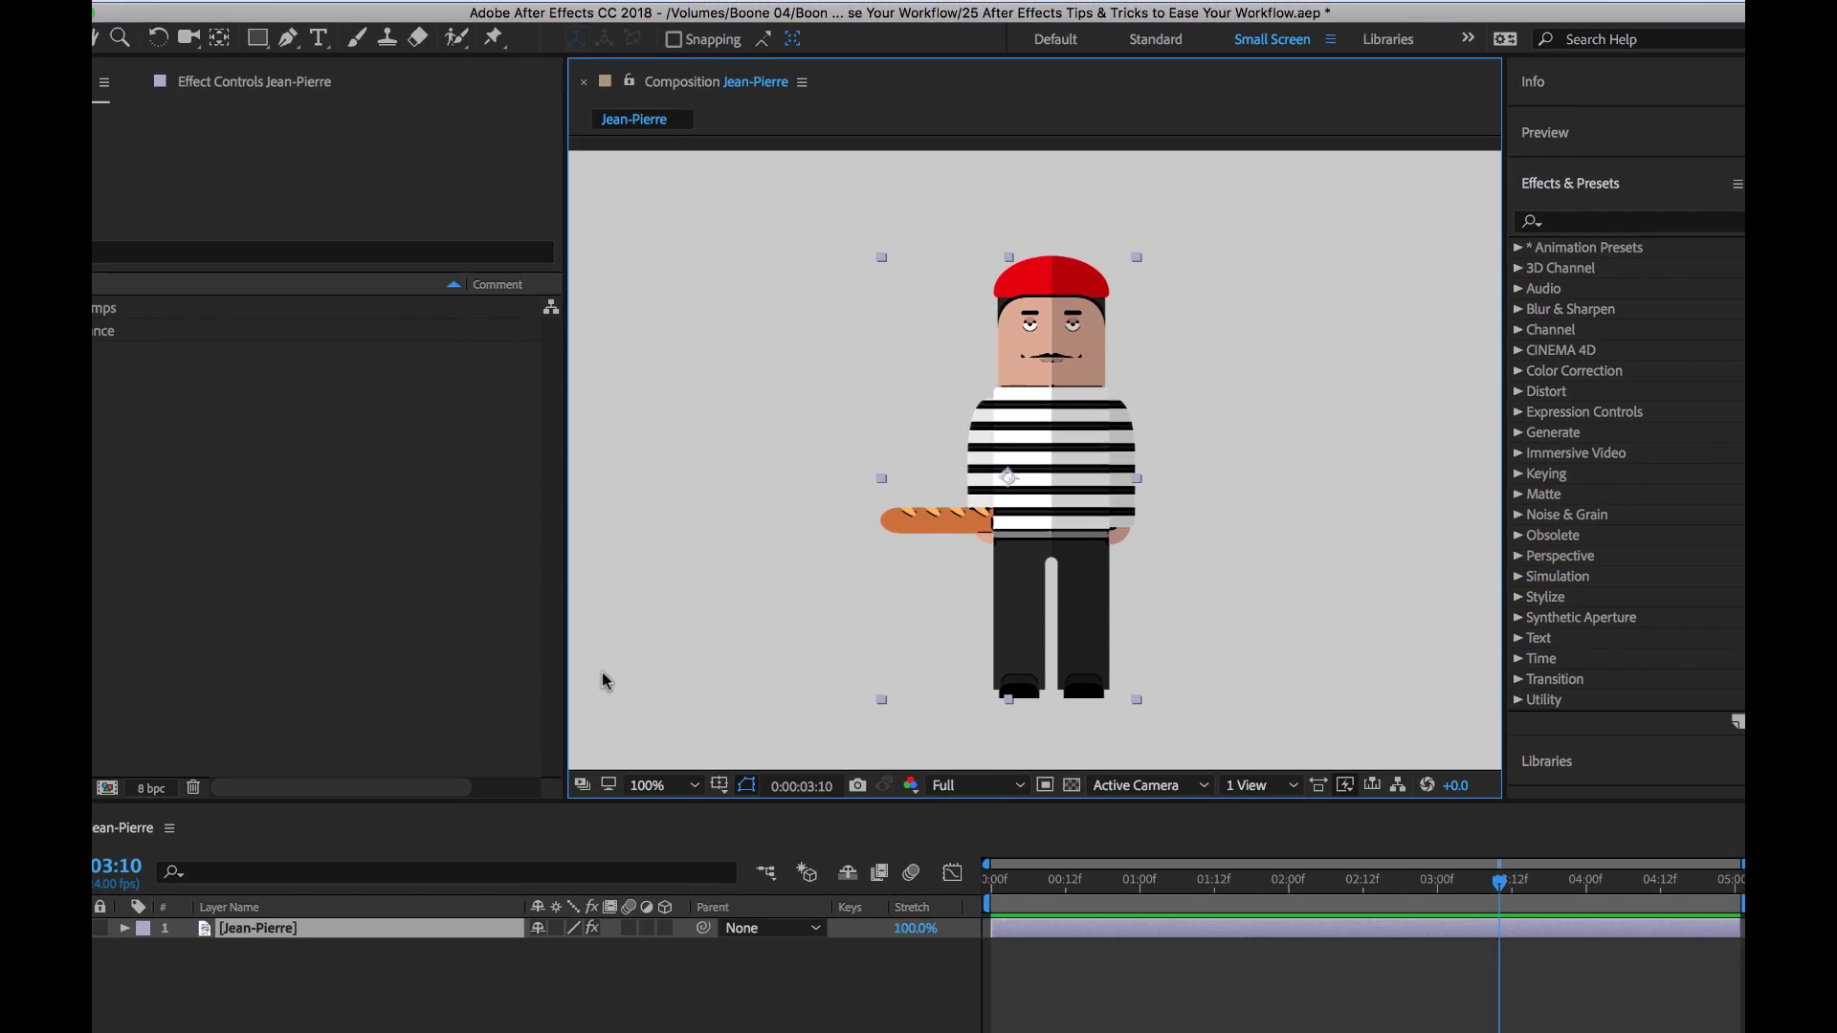
# Test the layer's Rotation by scrubbing it, then undo so the character stands upright
pyautogui.press('r')
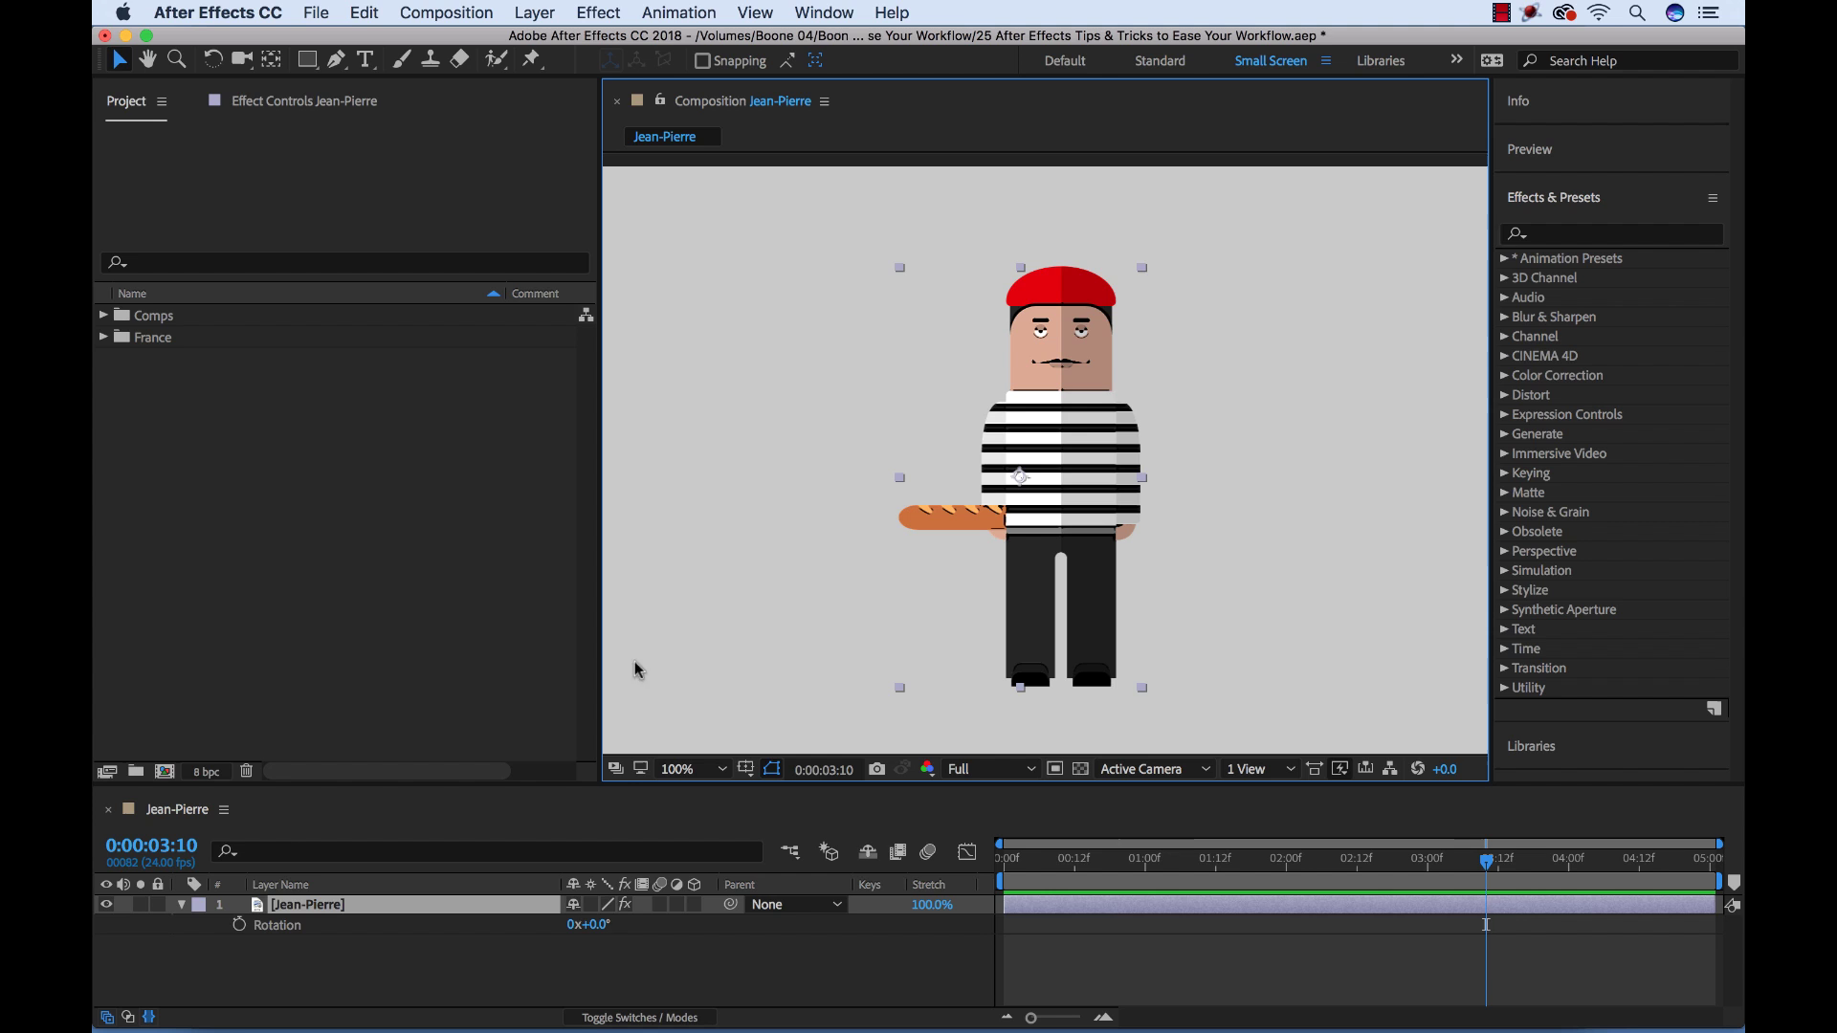
pyautogui.moveTo(592, 924); pyautogui.dragTo(667, 926)
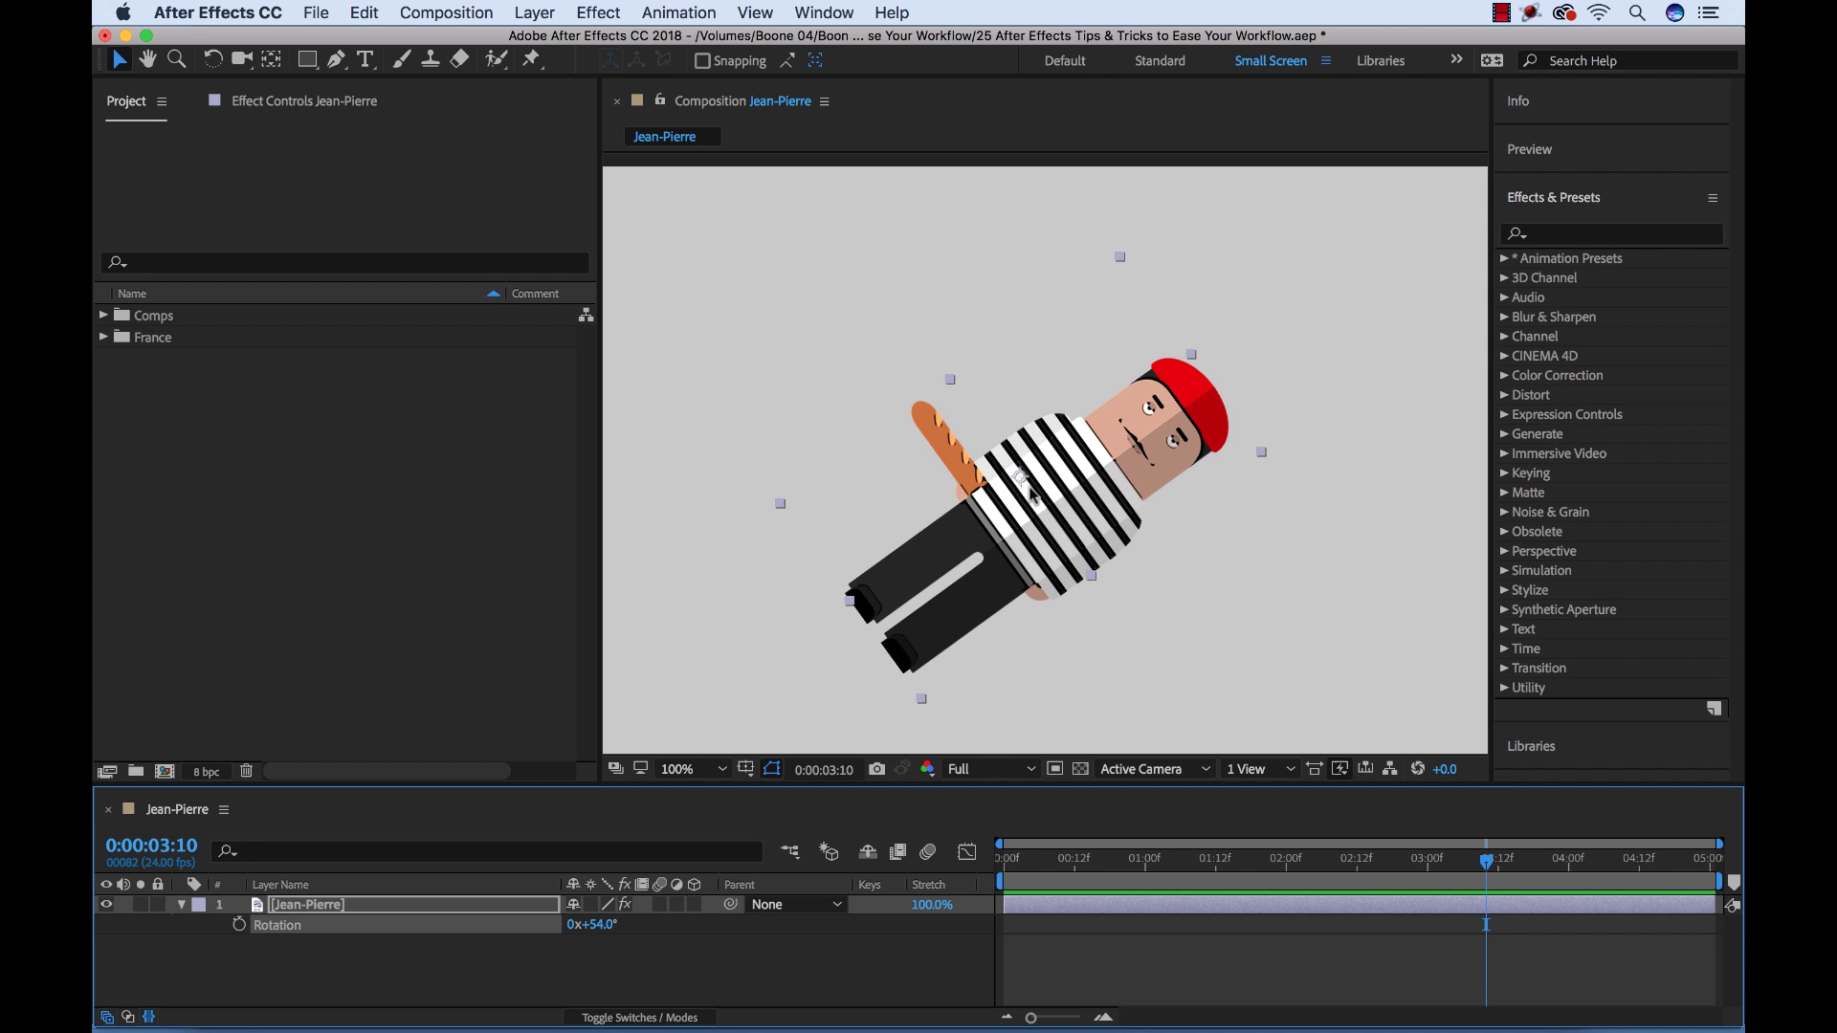
pyautogui.press('super+z')
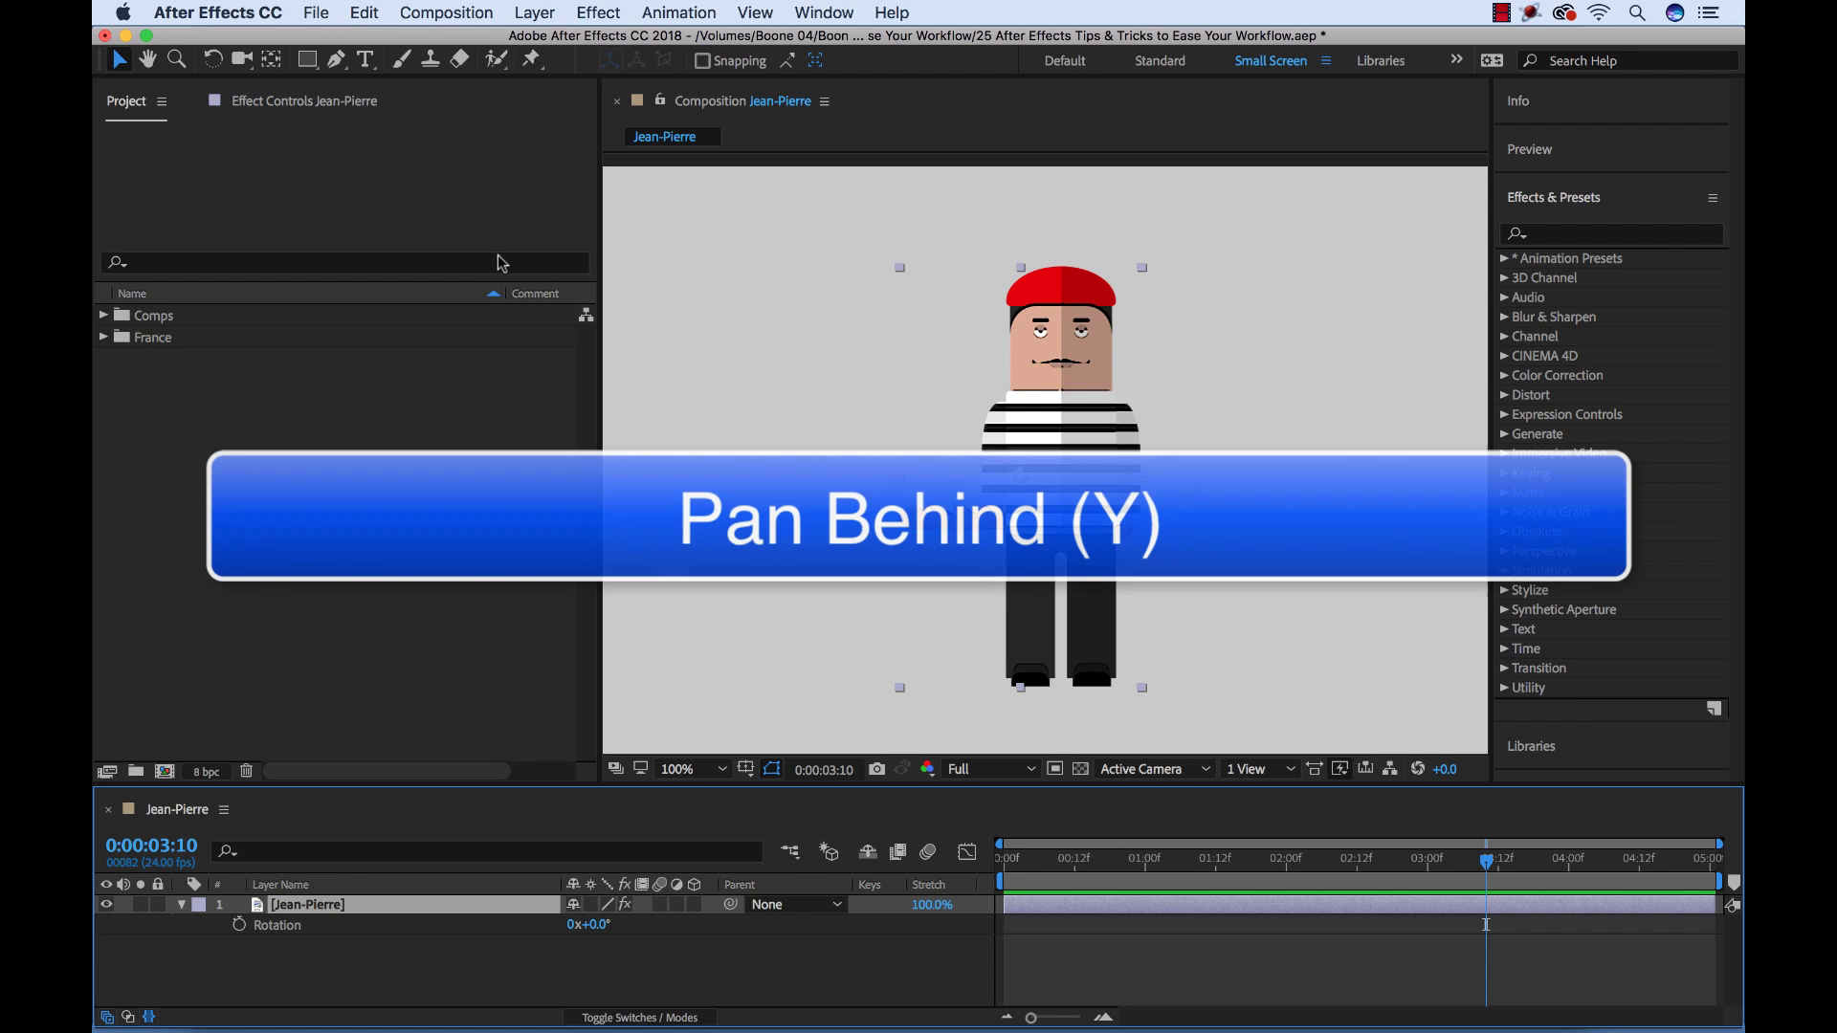
# Drag the anchor point with the Pan Behind tool to a spot beside the head
pyautogui.click(274, 65)
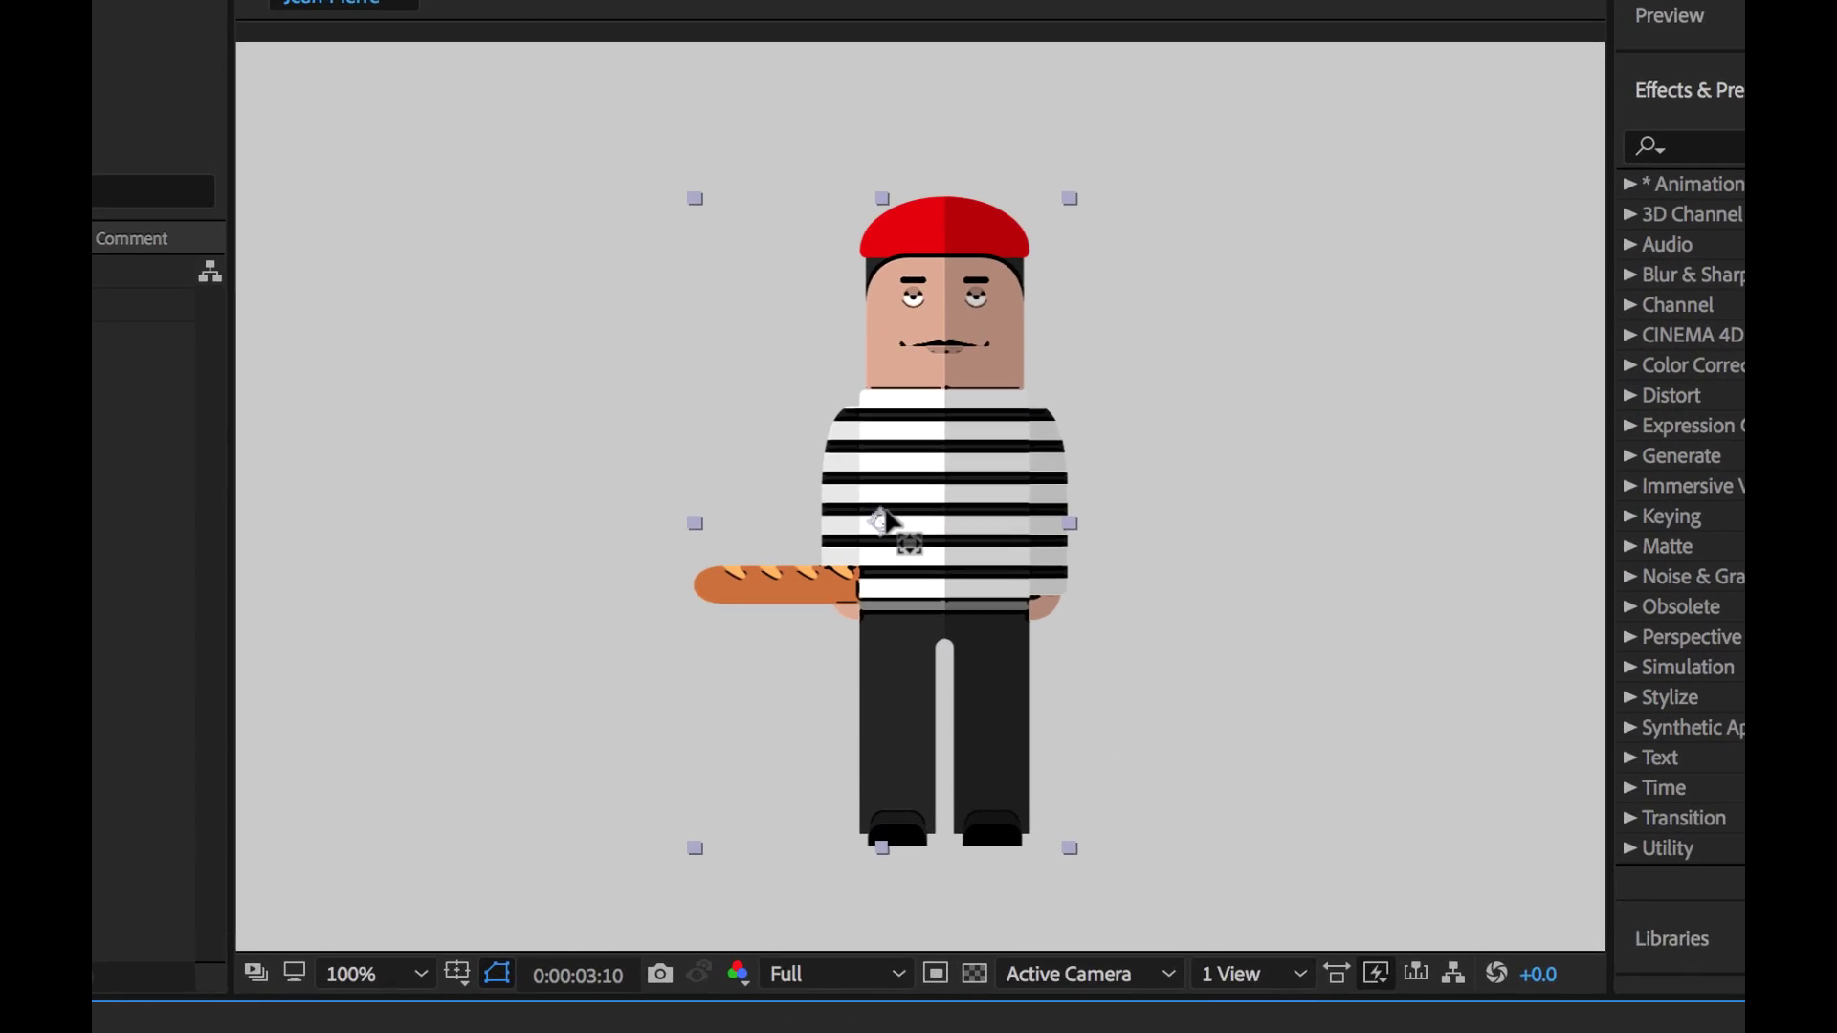
pyautogui.moveTo(881, 523); pyautogui.dragTo(924, 882)
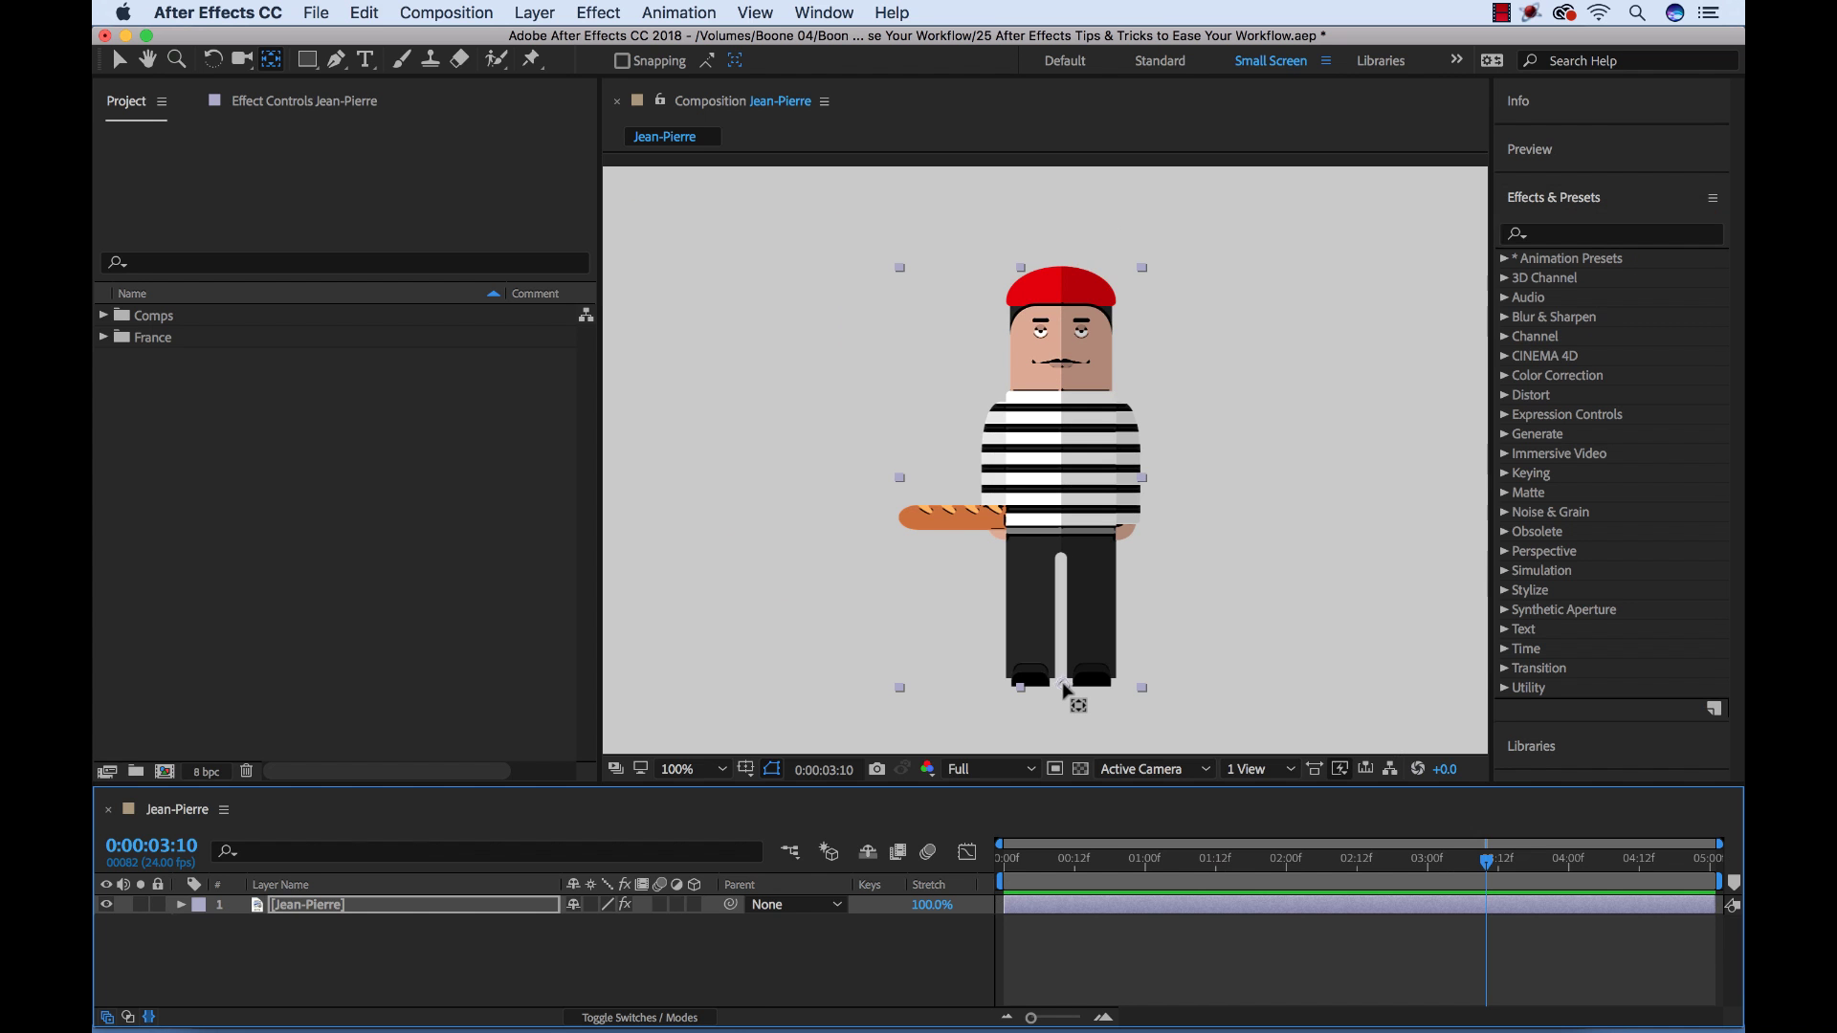
pyautogui.moveTo(1065, 687); pyautogui.dragTo(936, 476)
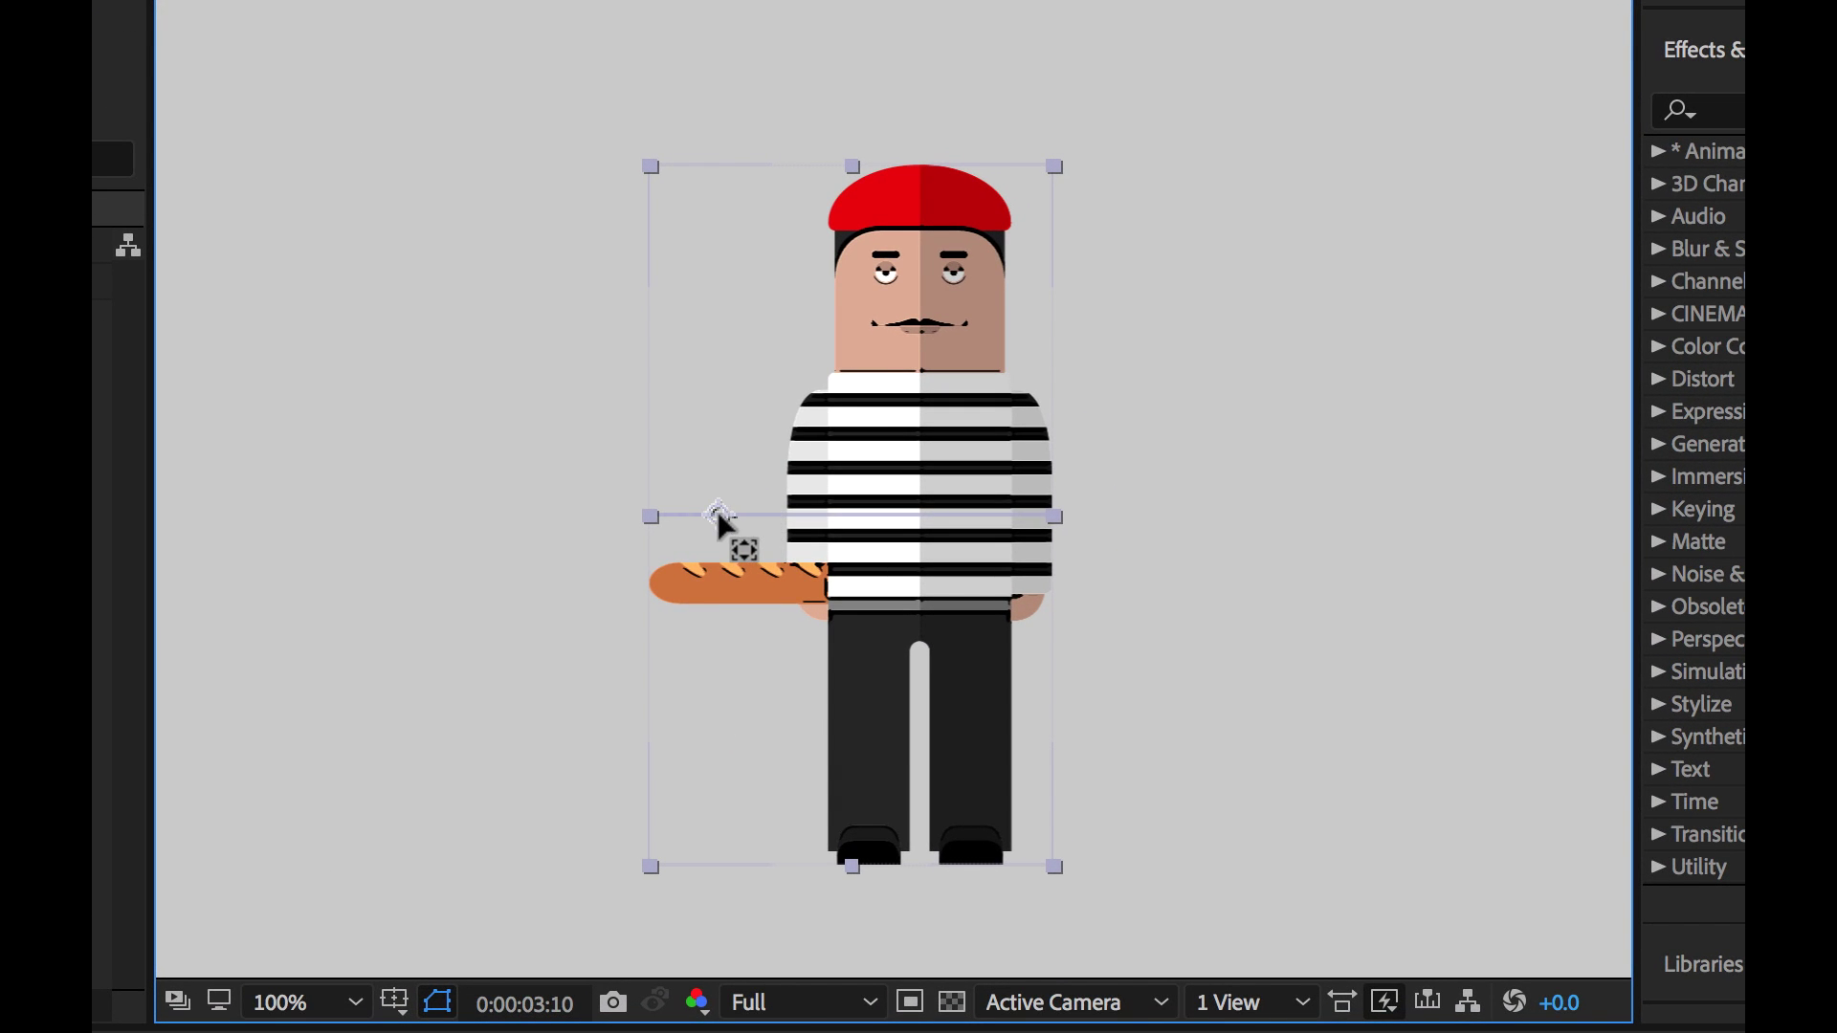
pyautogui.moveTo(717, 514); pyautogui.dragTo(709, 300)
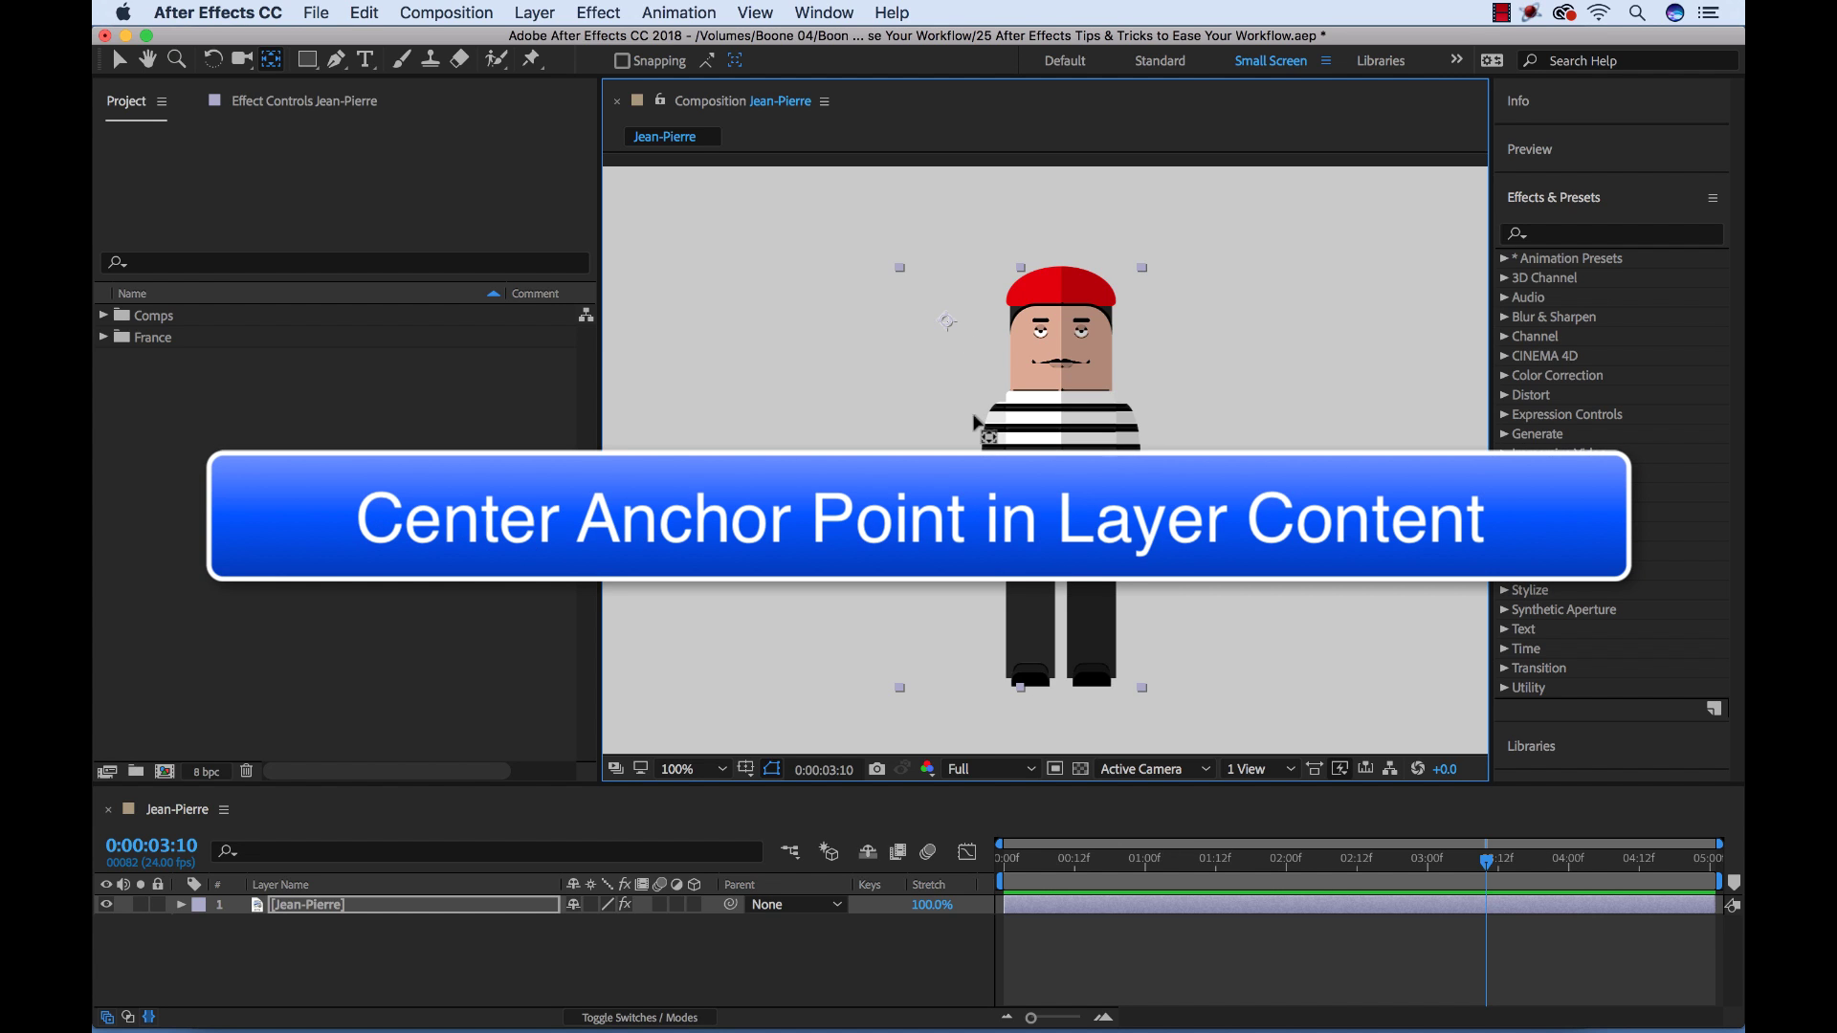
# Apply Layer > Transform > Center Anchor Point in Layer Content to Jean-Pierre
pyautogui.click(534, 12)
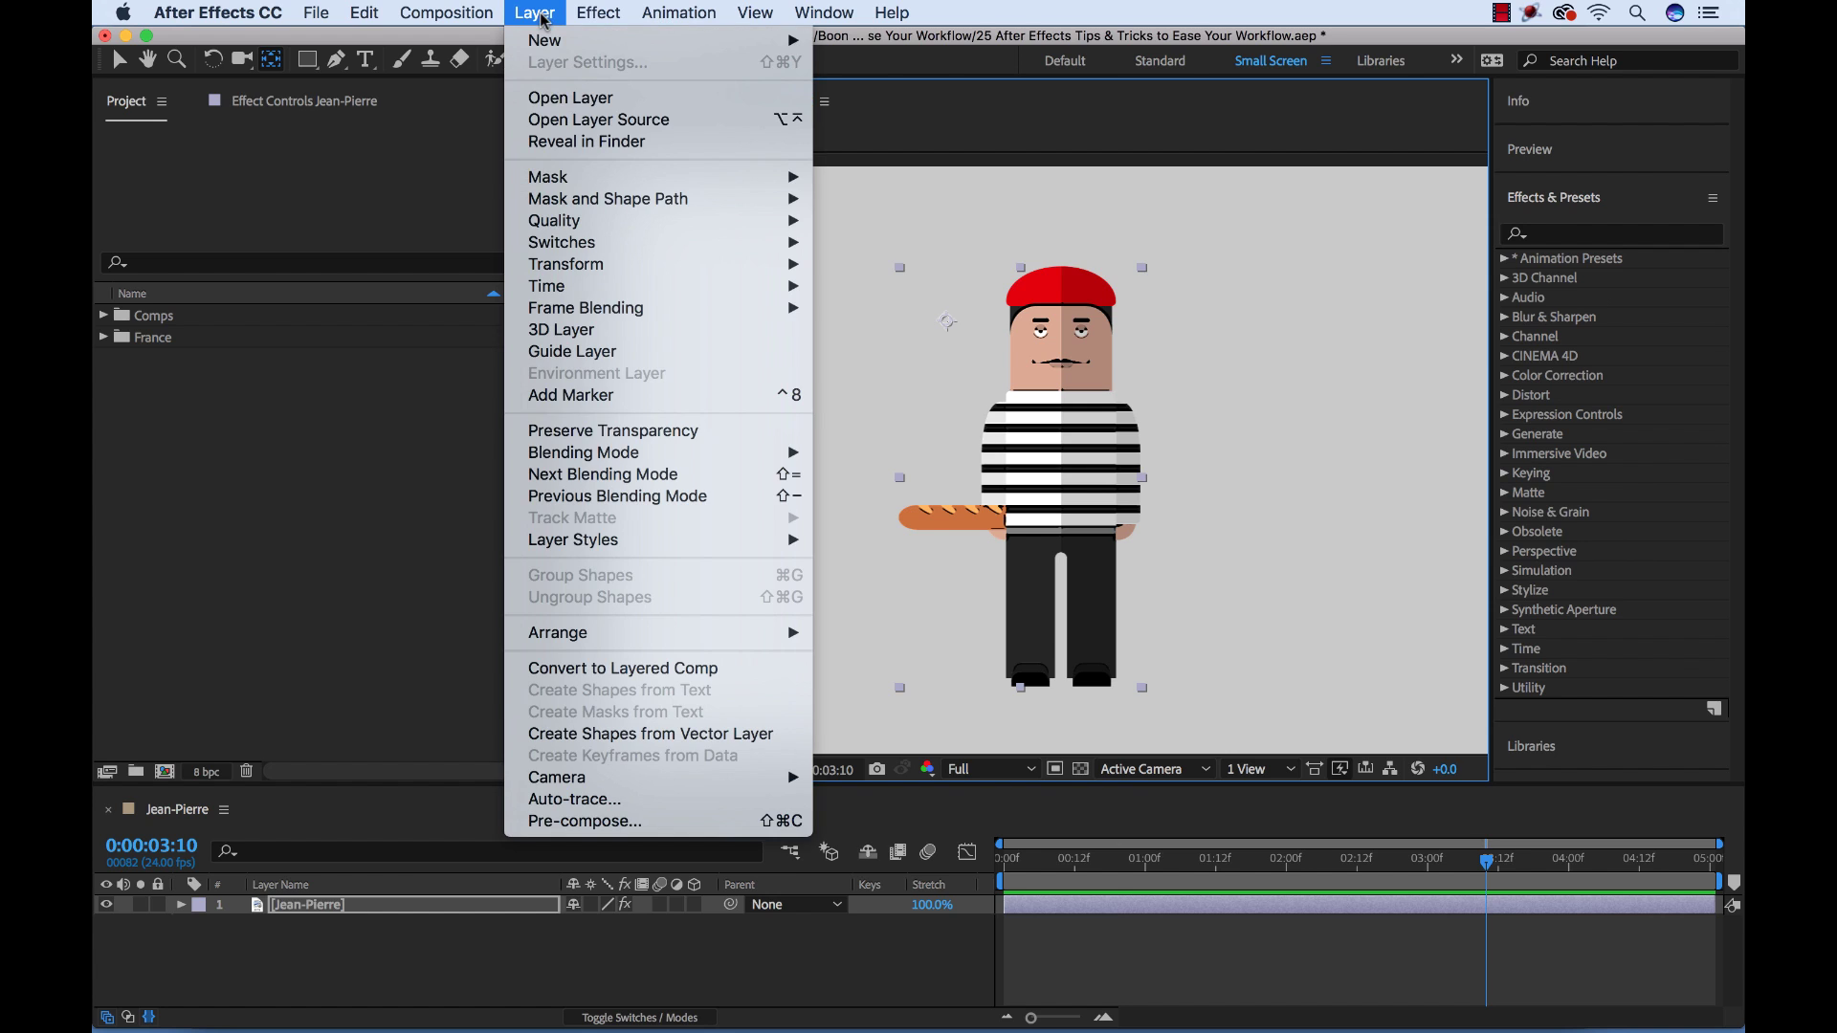
pyautogui.moveTo(613, 268)
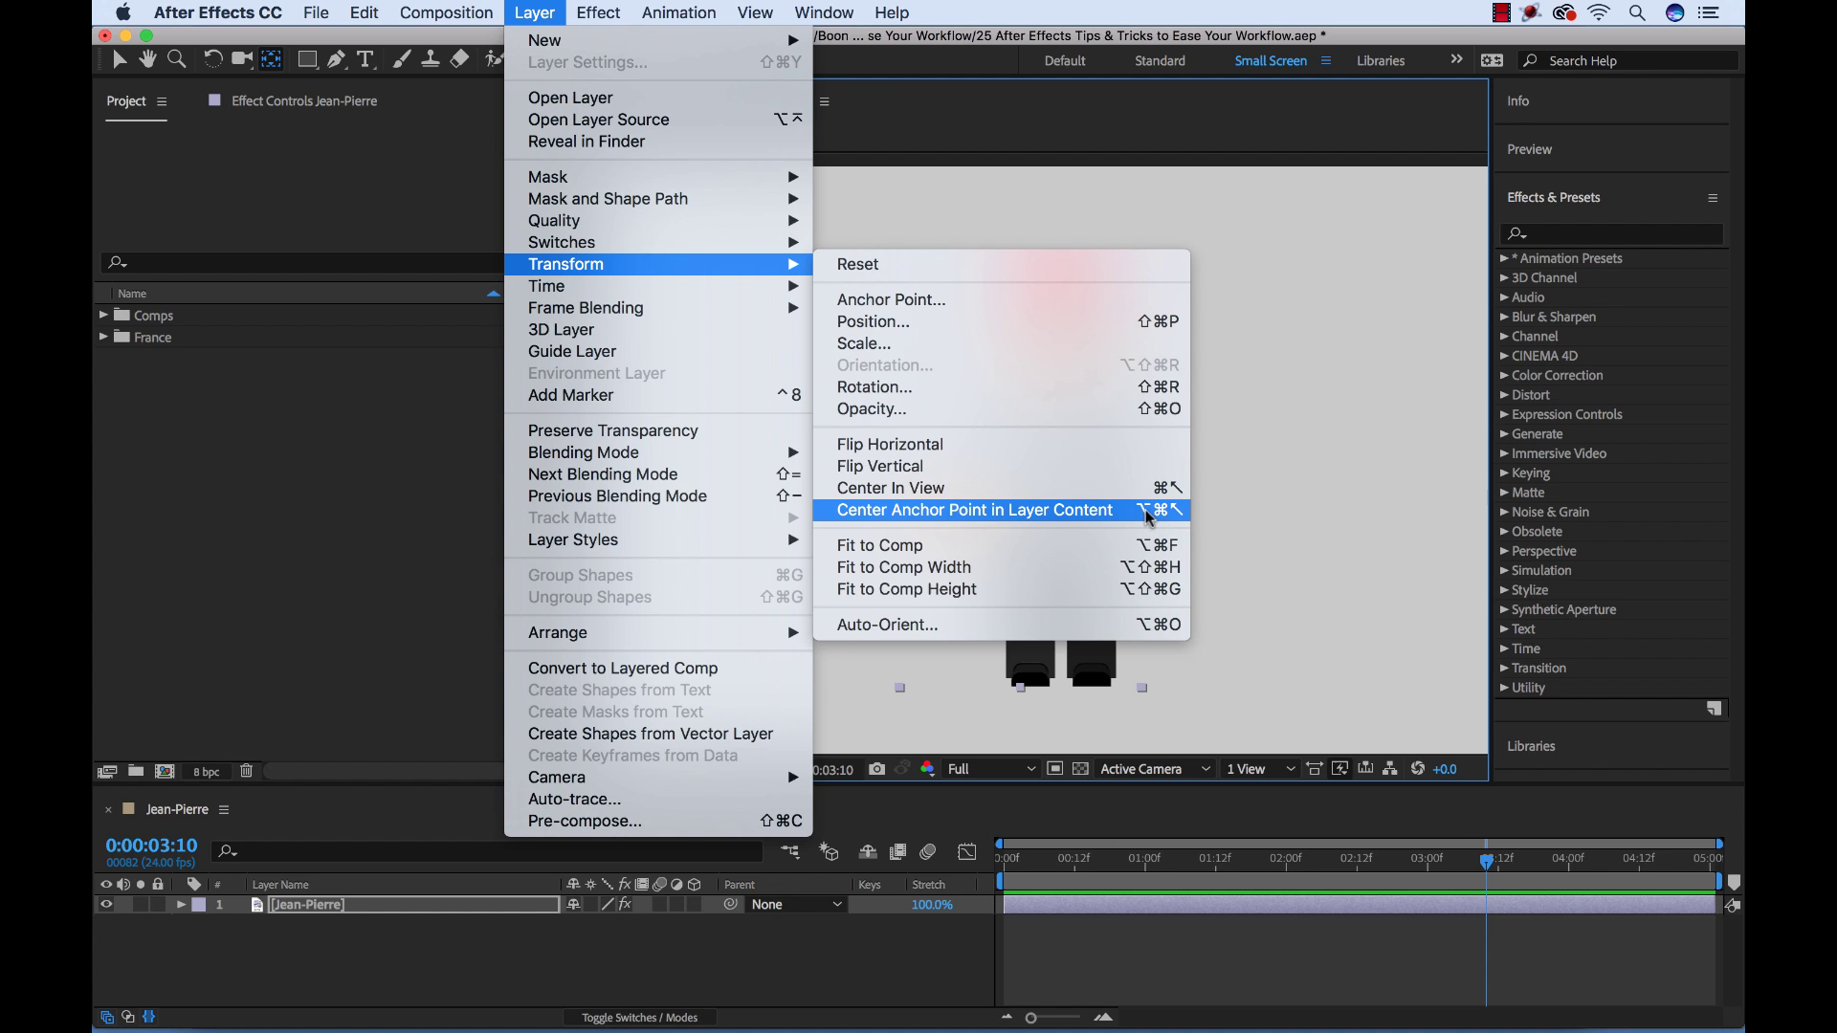
pyautogui.click(1087, 512)
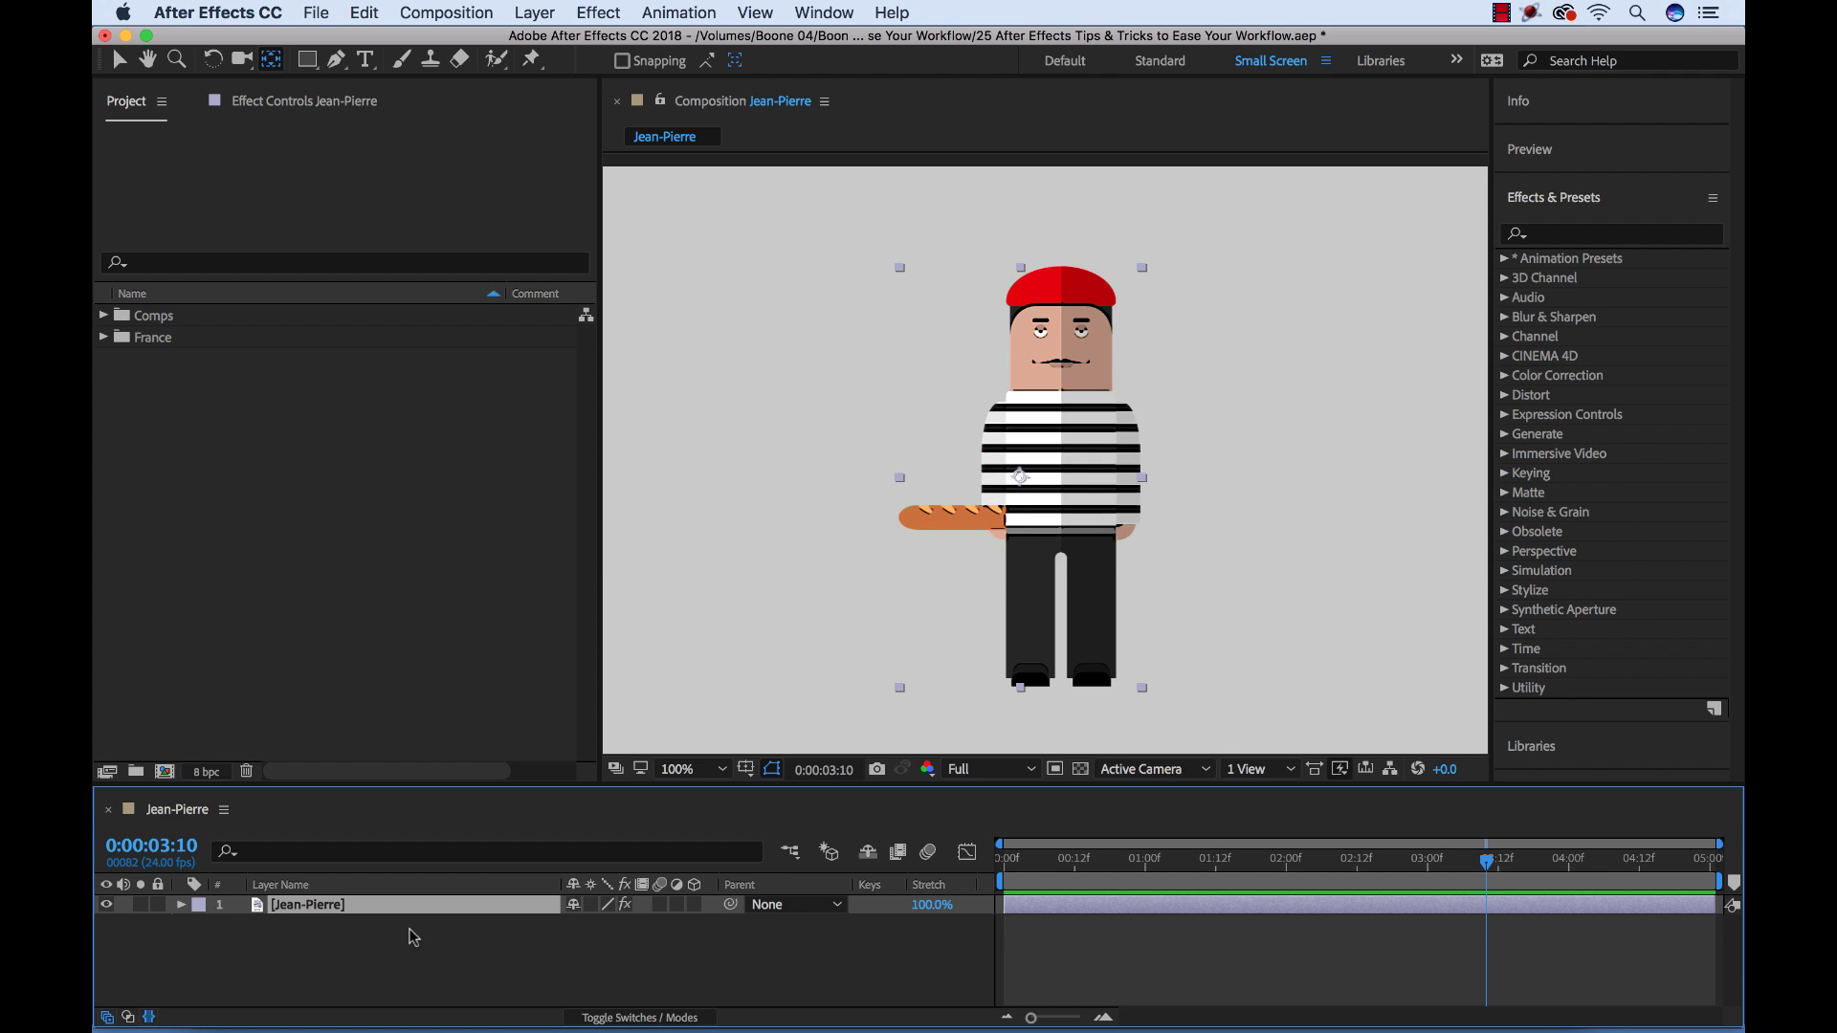
# Duplicate Jean-Pierre, shrink the copy to half size on the right, duplicate it, and preview
pyautogui.press('super+d')
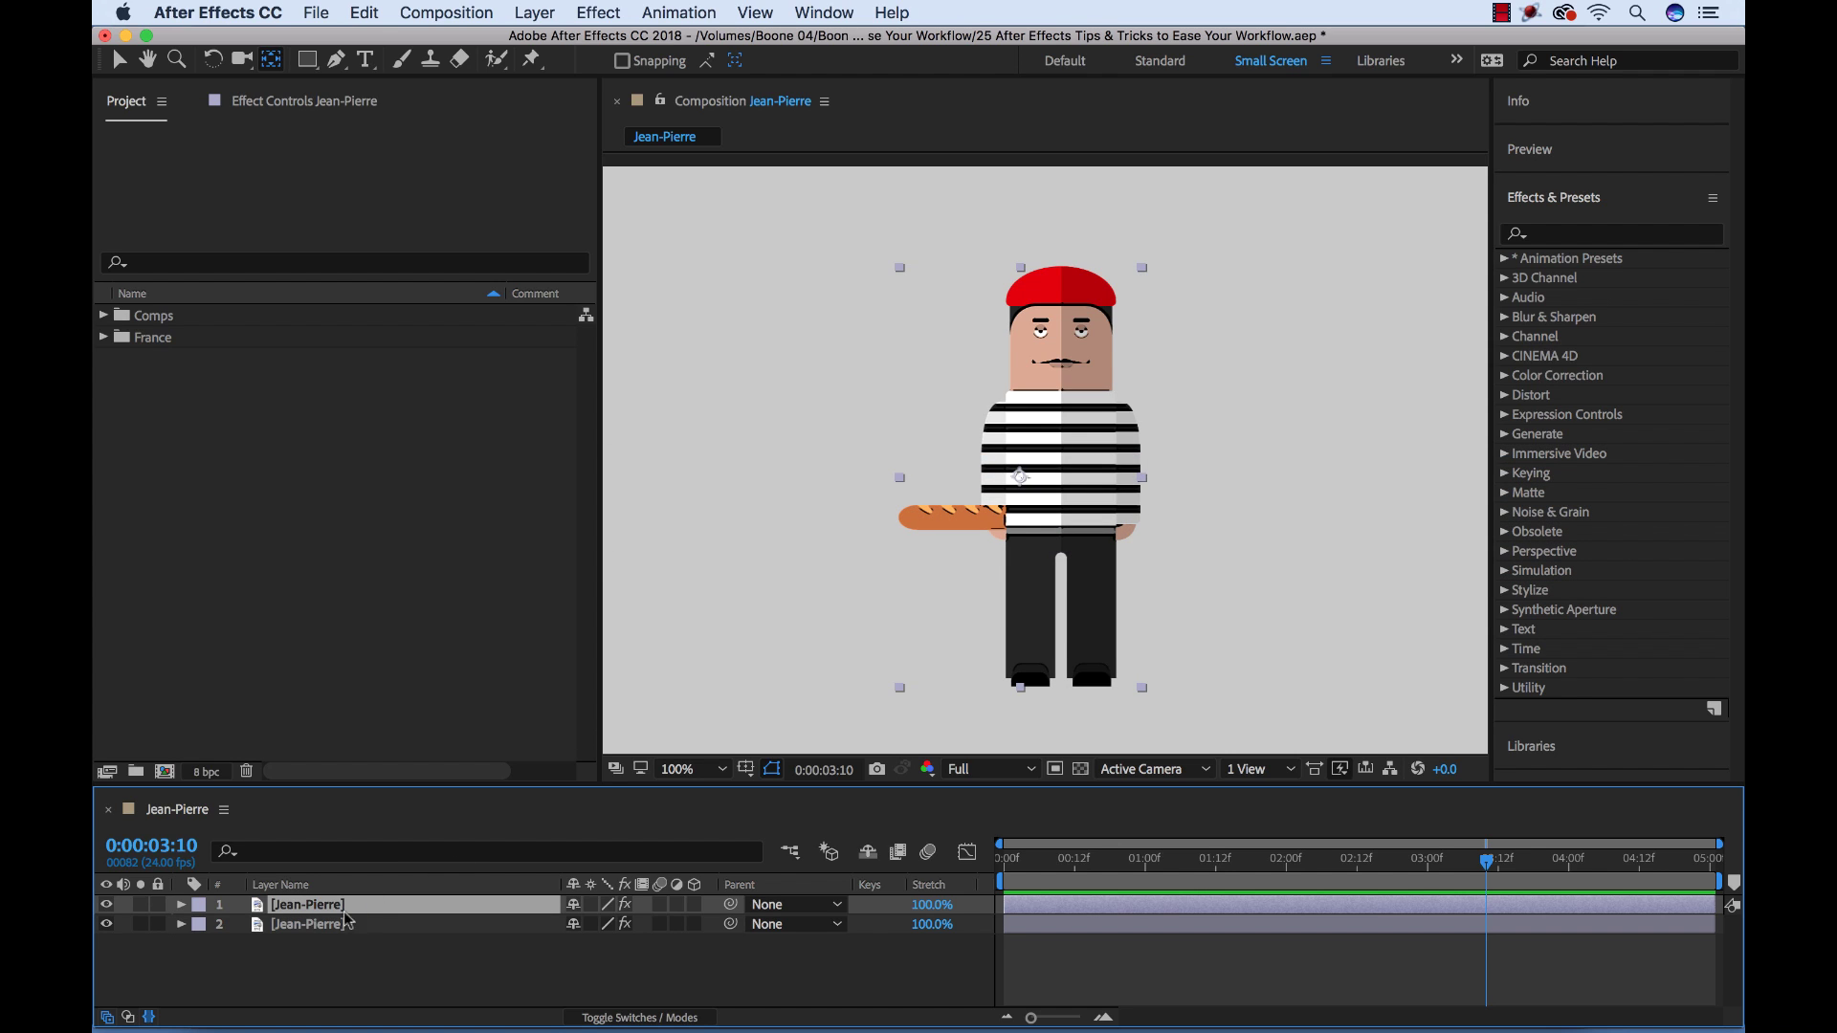
pyautogui.click(317, 925)
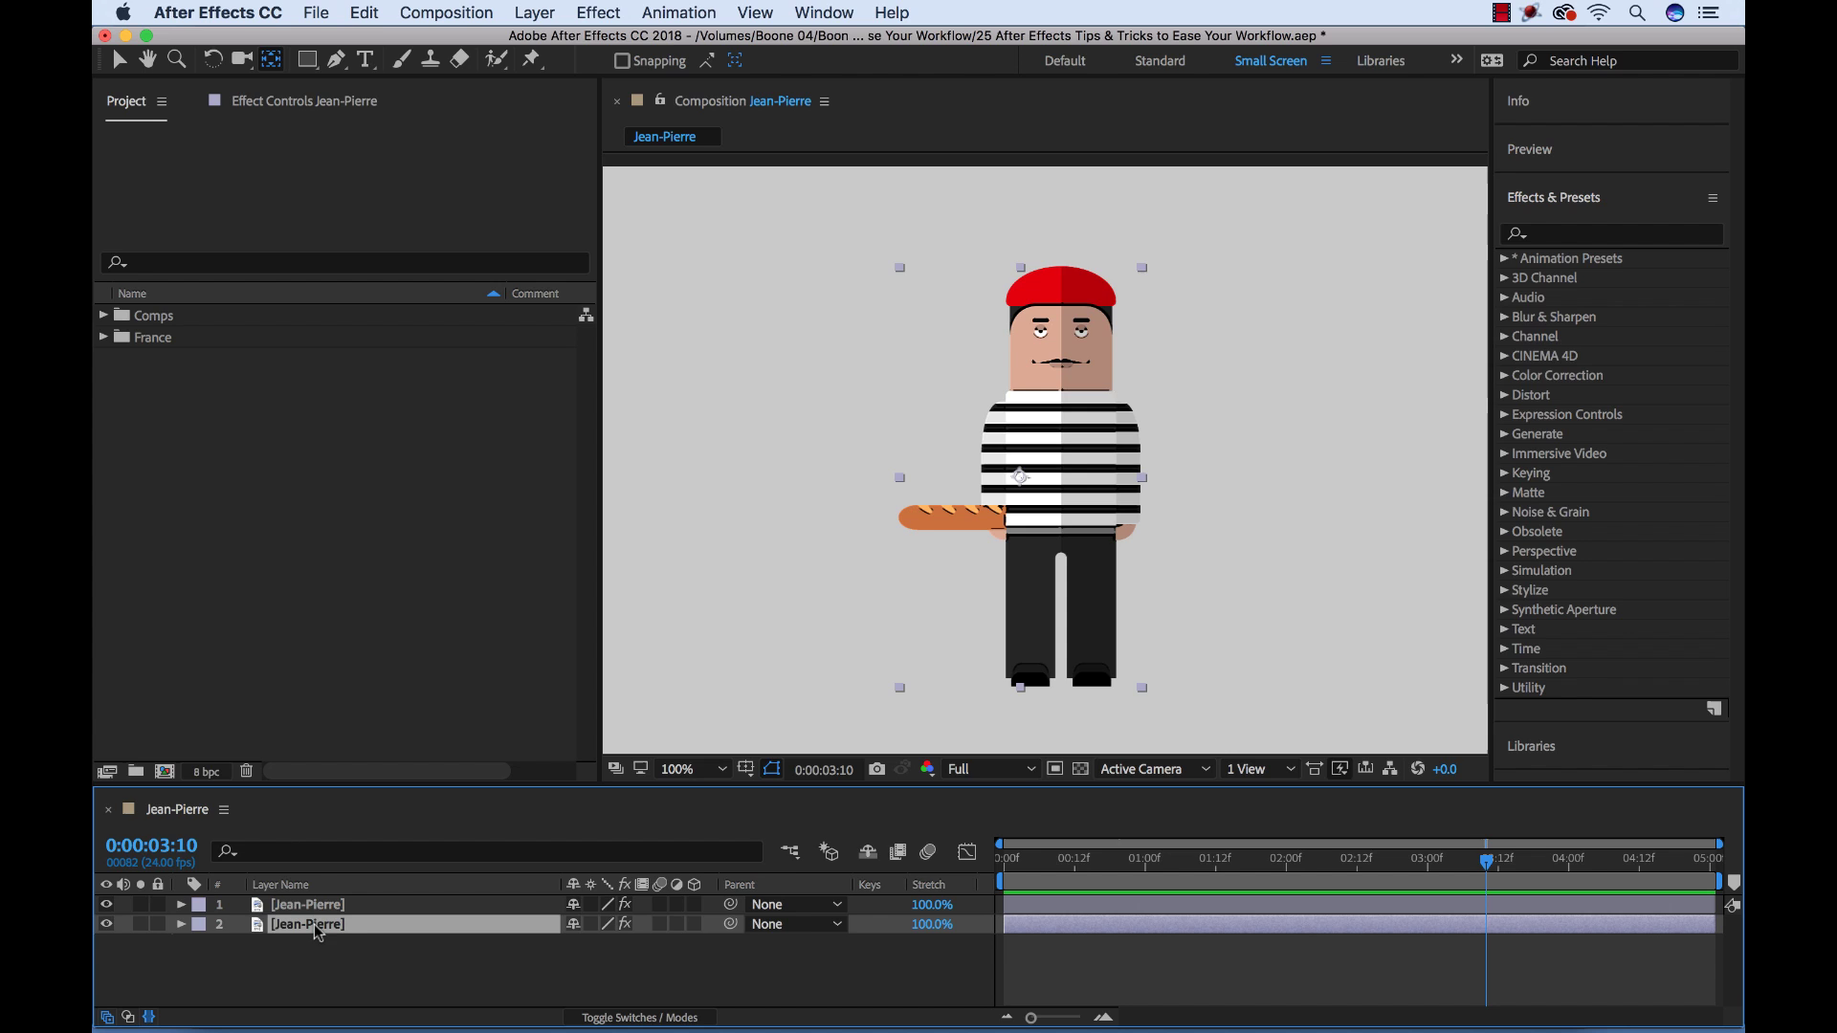
pyautogui.press('v')
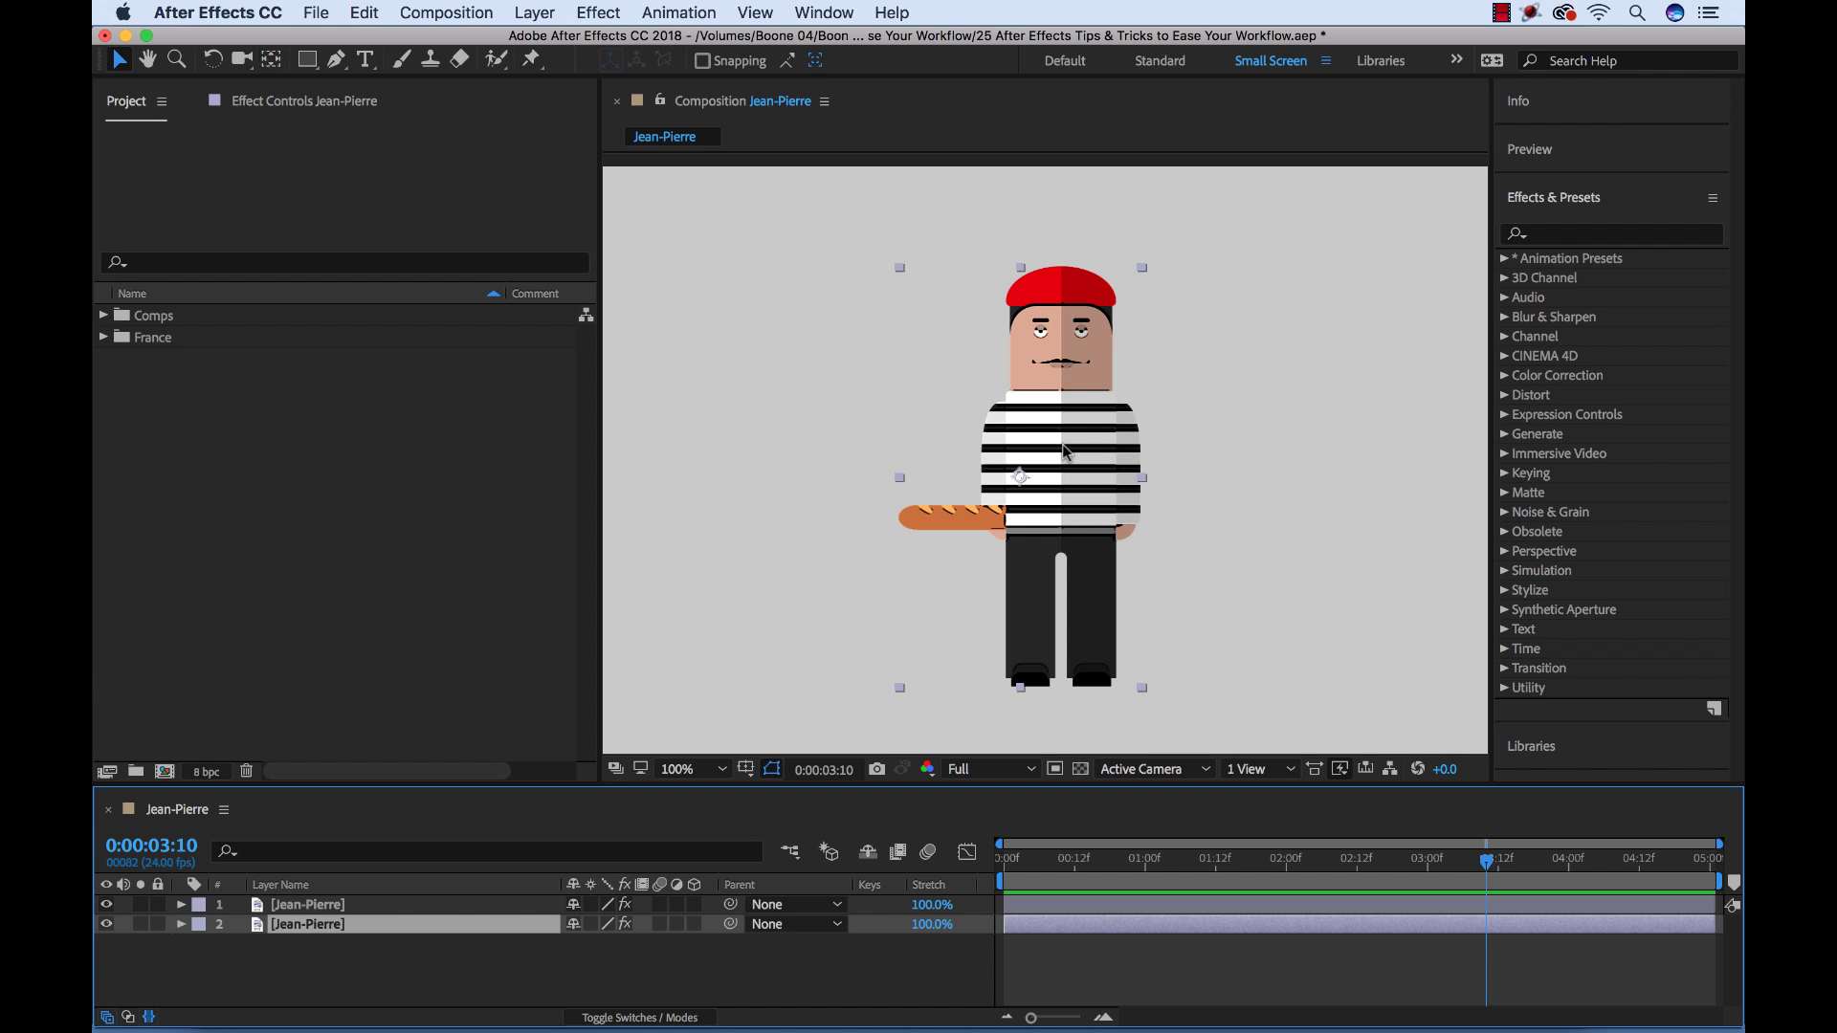
pyautogui.moveTo(1064, 450); pyautogui.dragTo(1354, 436)
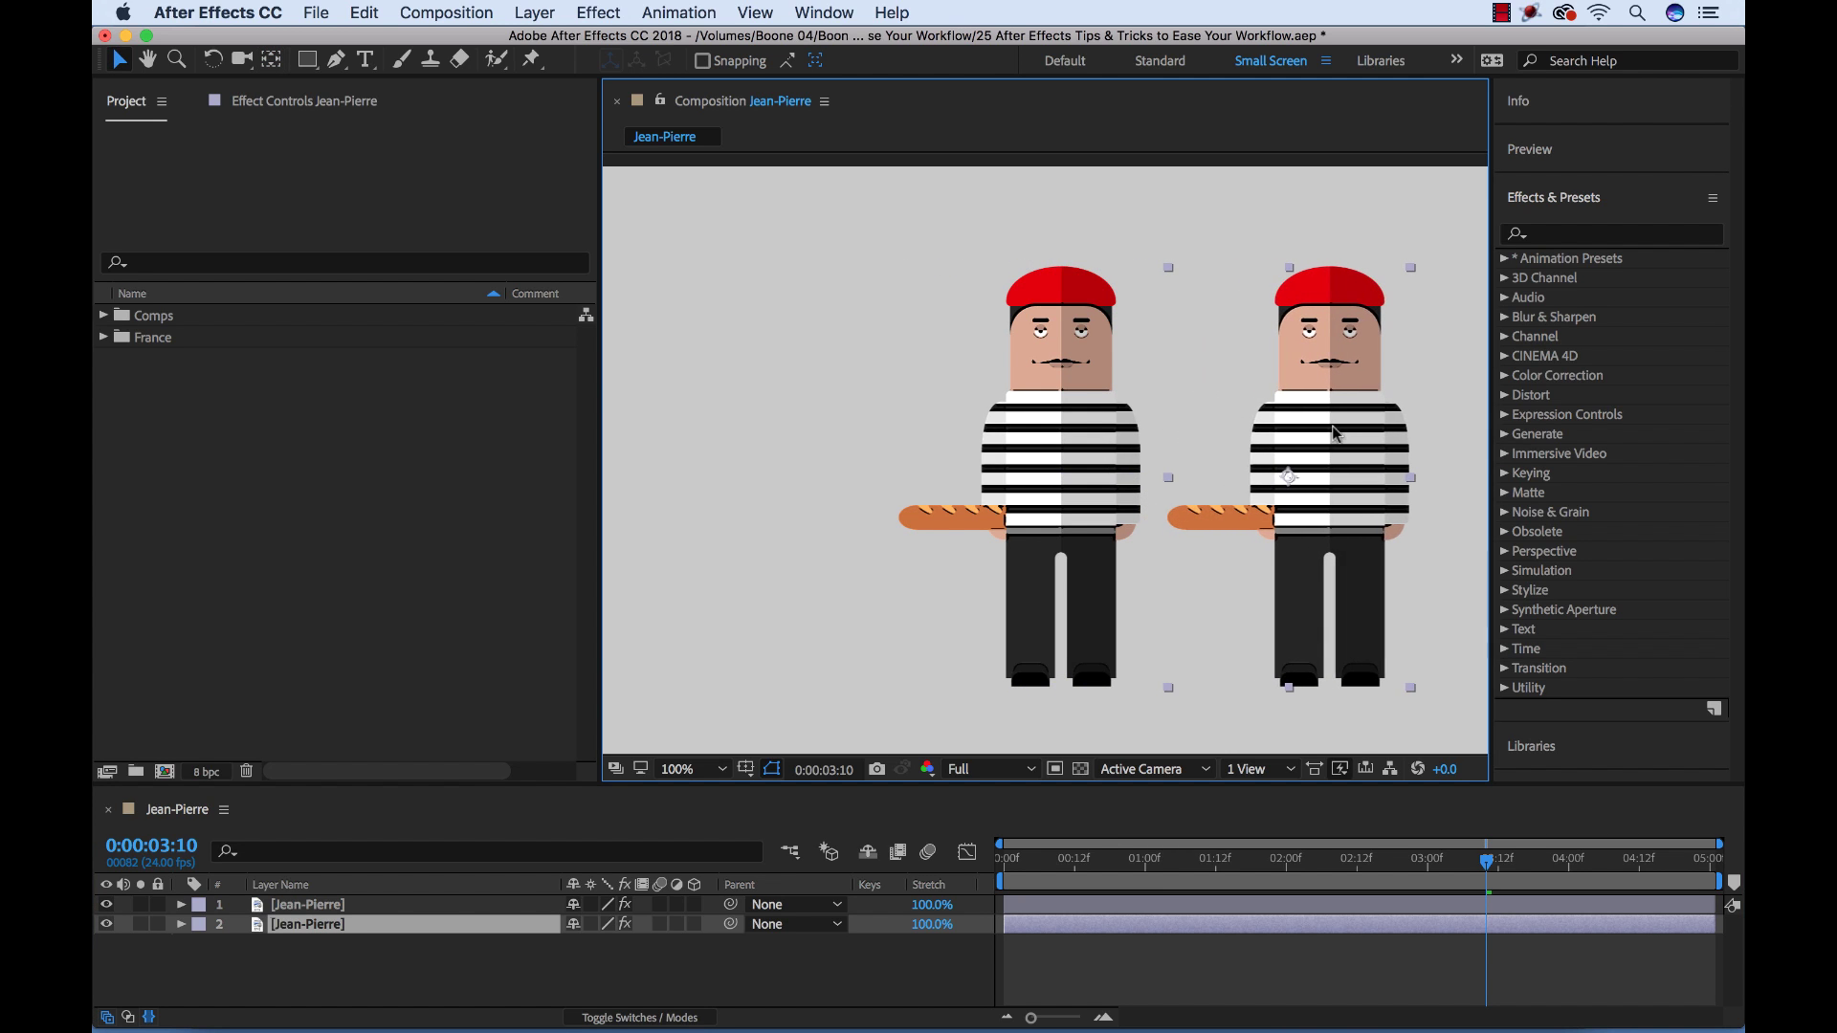
pyautogui.moveTo(1406, 275); pyautogui.dragTo(1344, 367)
pyautogui.moveTo(1312, 475); pyautogui.dragTo(1390, 544)
pyautogui.press('super+d')
pyautogui.press('space')
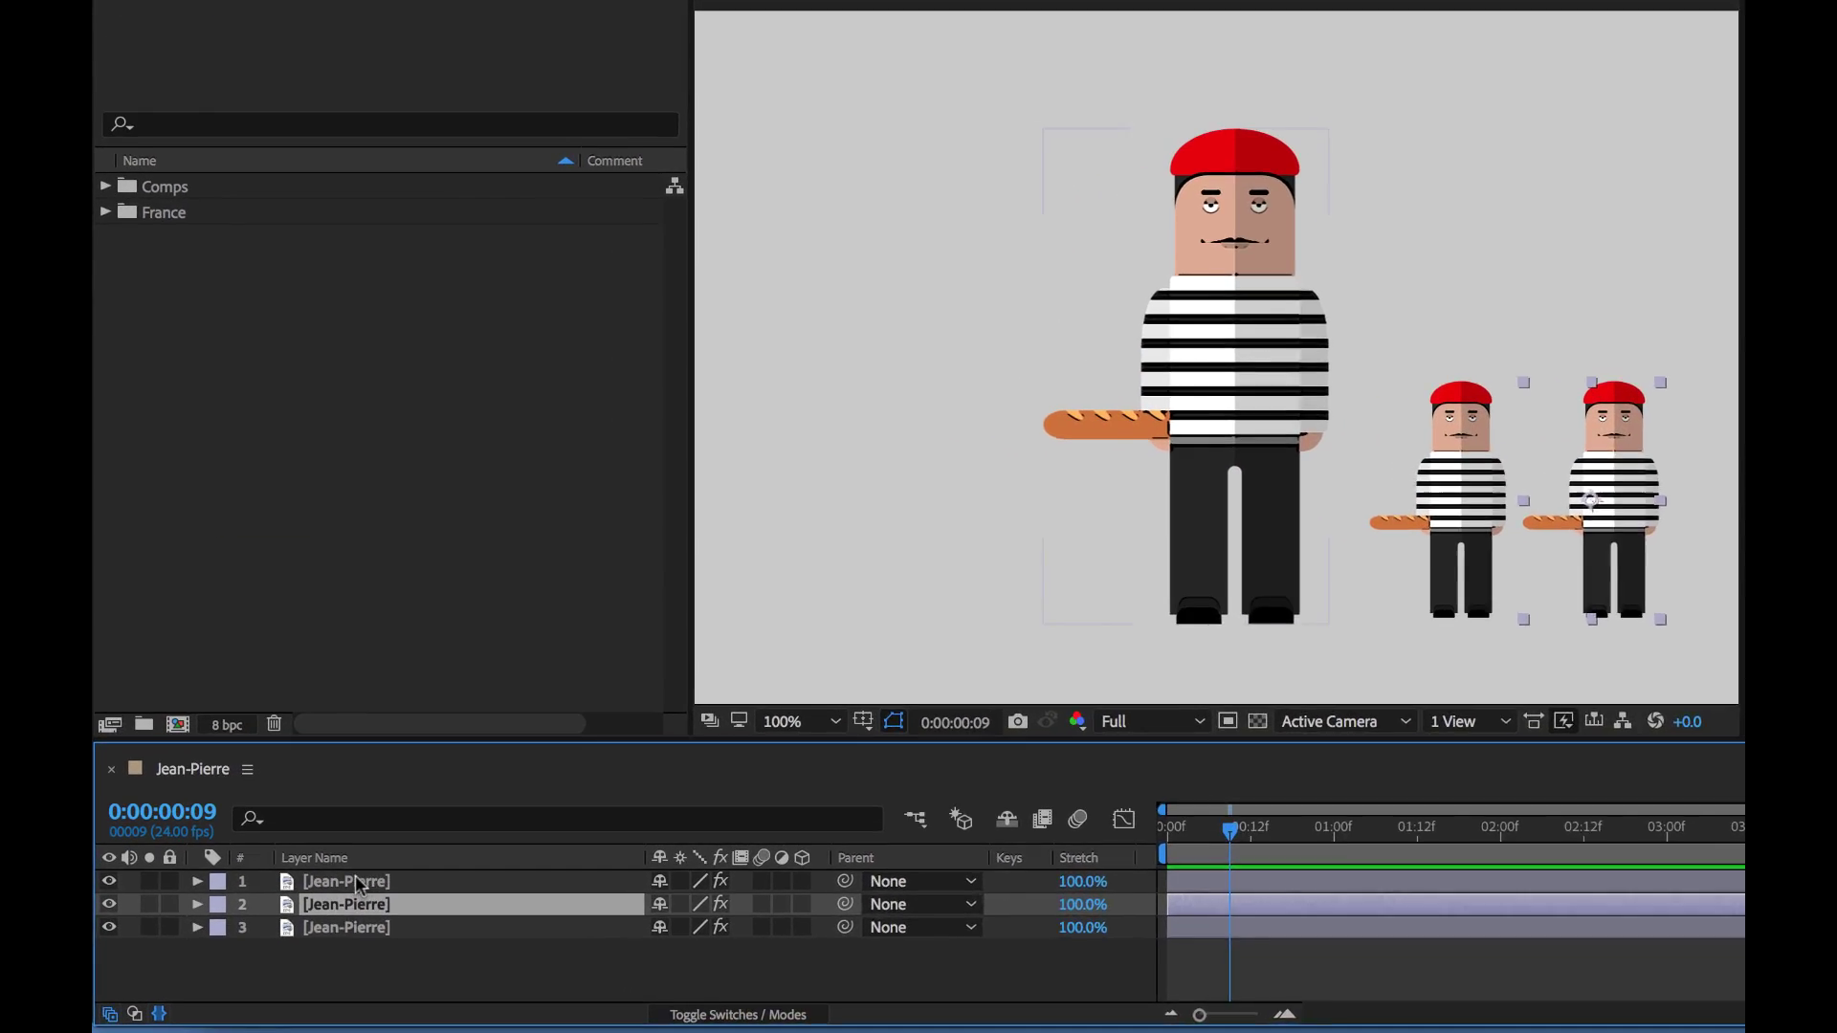
# Rename layer 1 to 'Jean-Pierre - Father'
pyautogui.click(318, 906)
pyautogui.press('Return')
pyautogui.press('Right')
pyautogui.write('-')
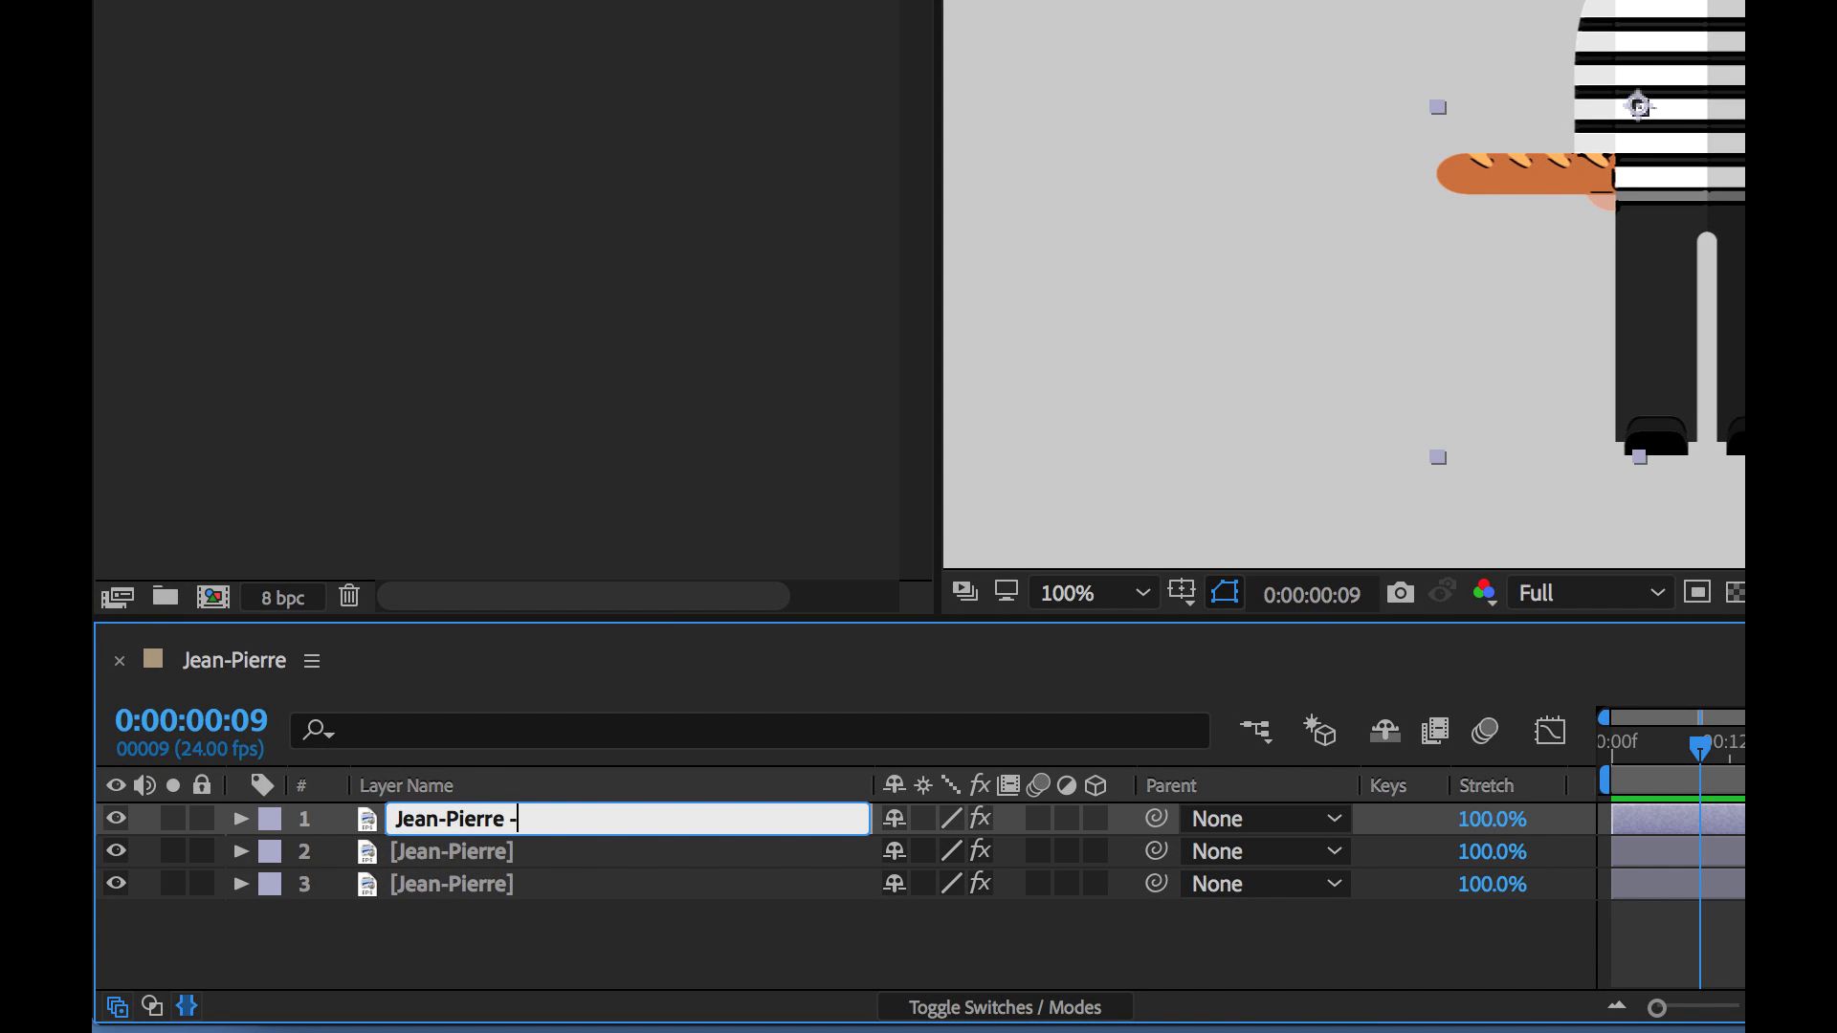
pyautogui.write(' Father')
pyautogui.press('Return')
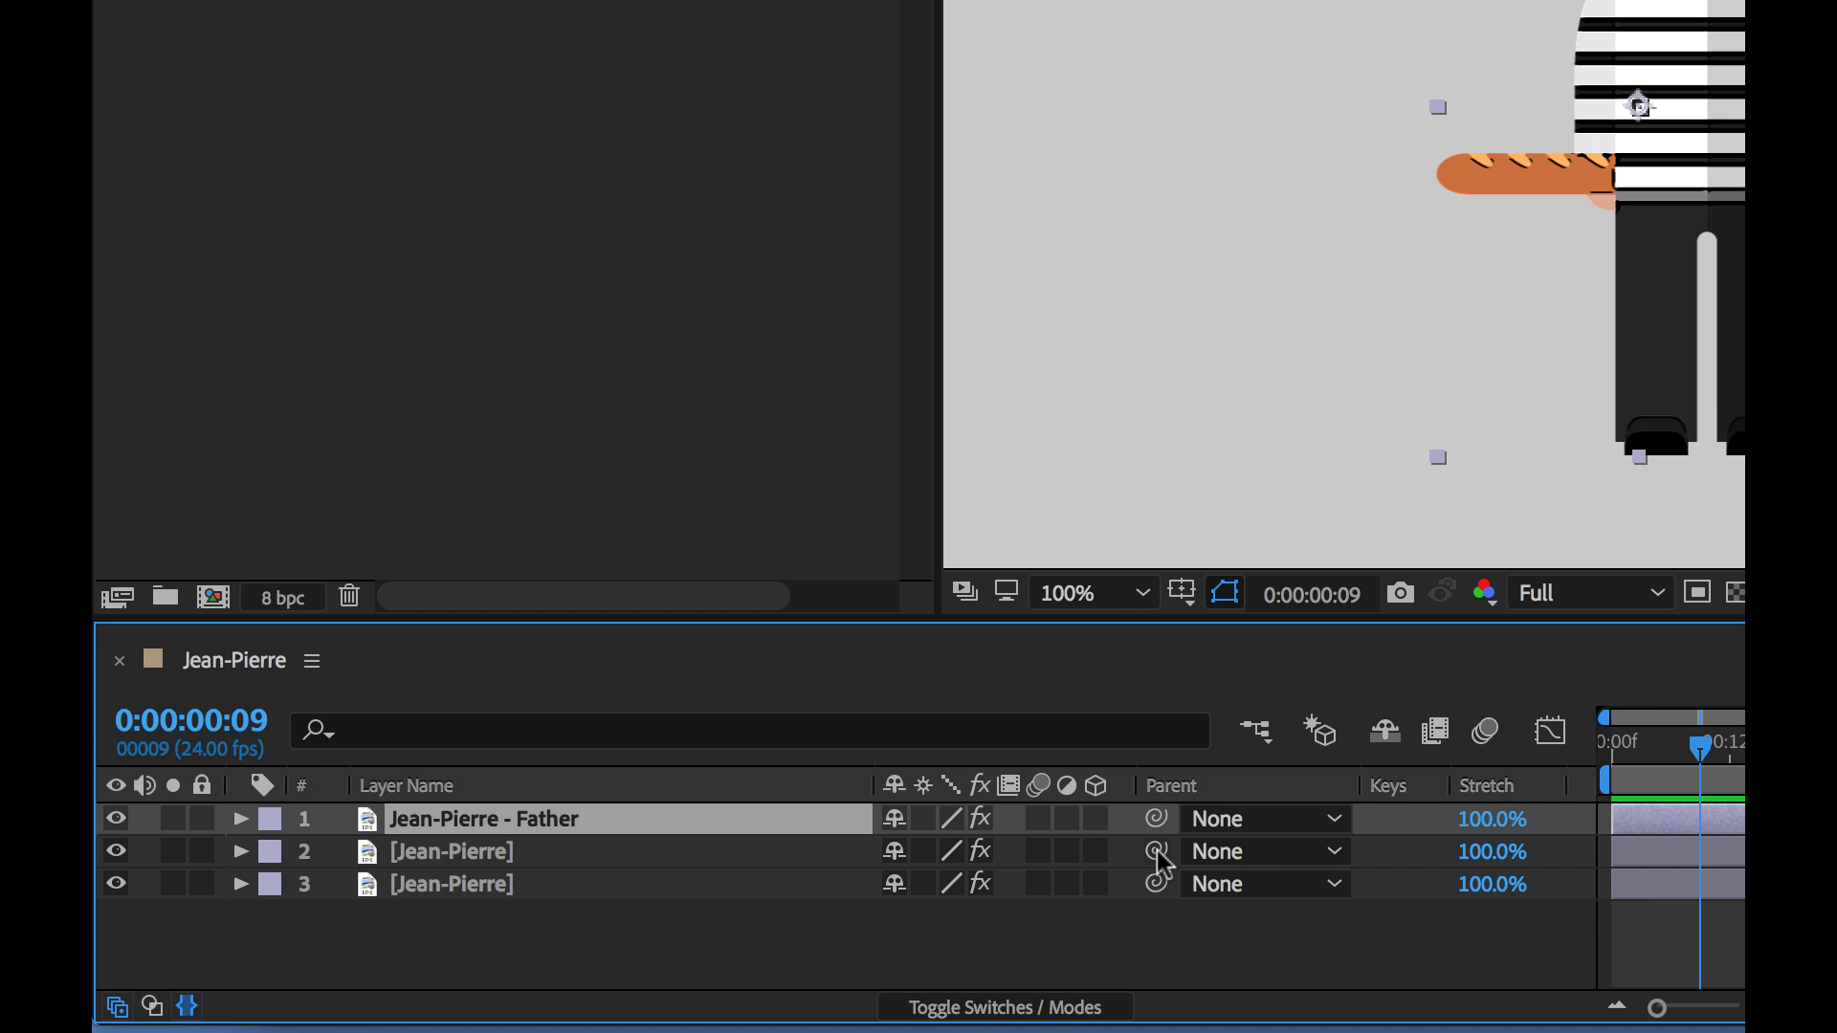
# Set layers 2 and 3's Parent to 1. Jean-Pierre - Father
pyautogui.moveTo(1156, 849); pyautogui.dragTo(527, 823)
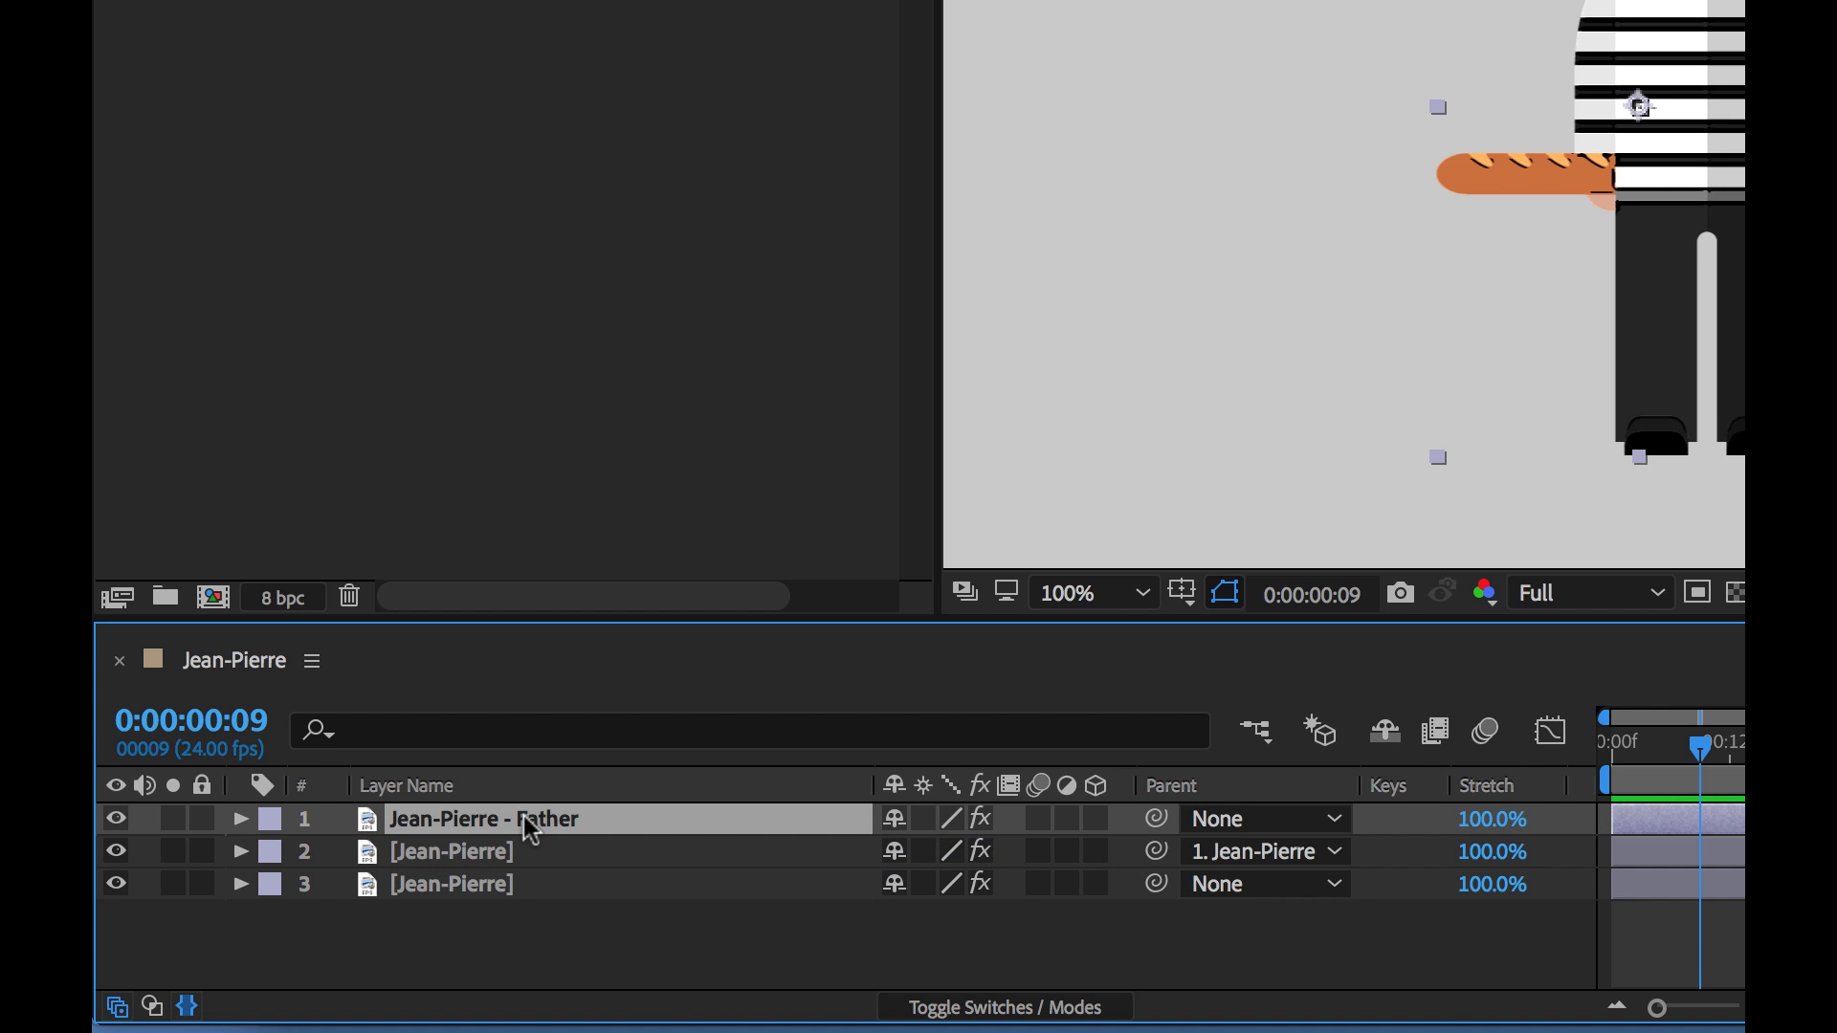
pyautogui.click(1257, 854)
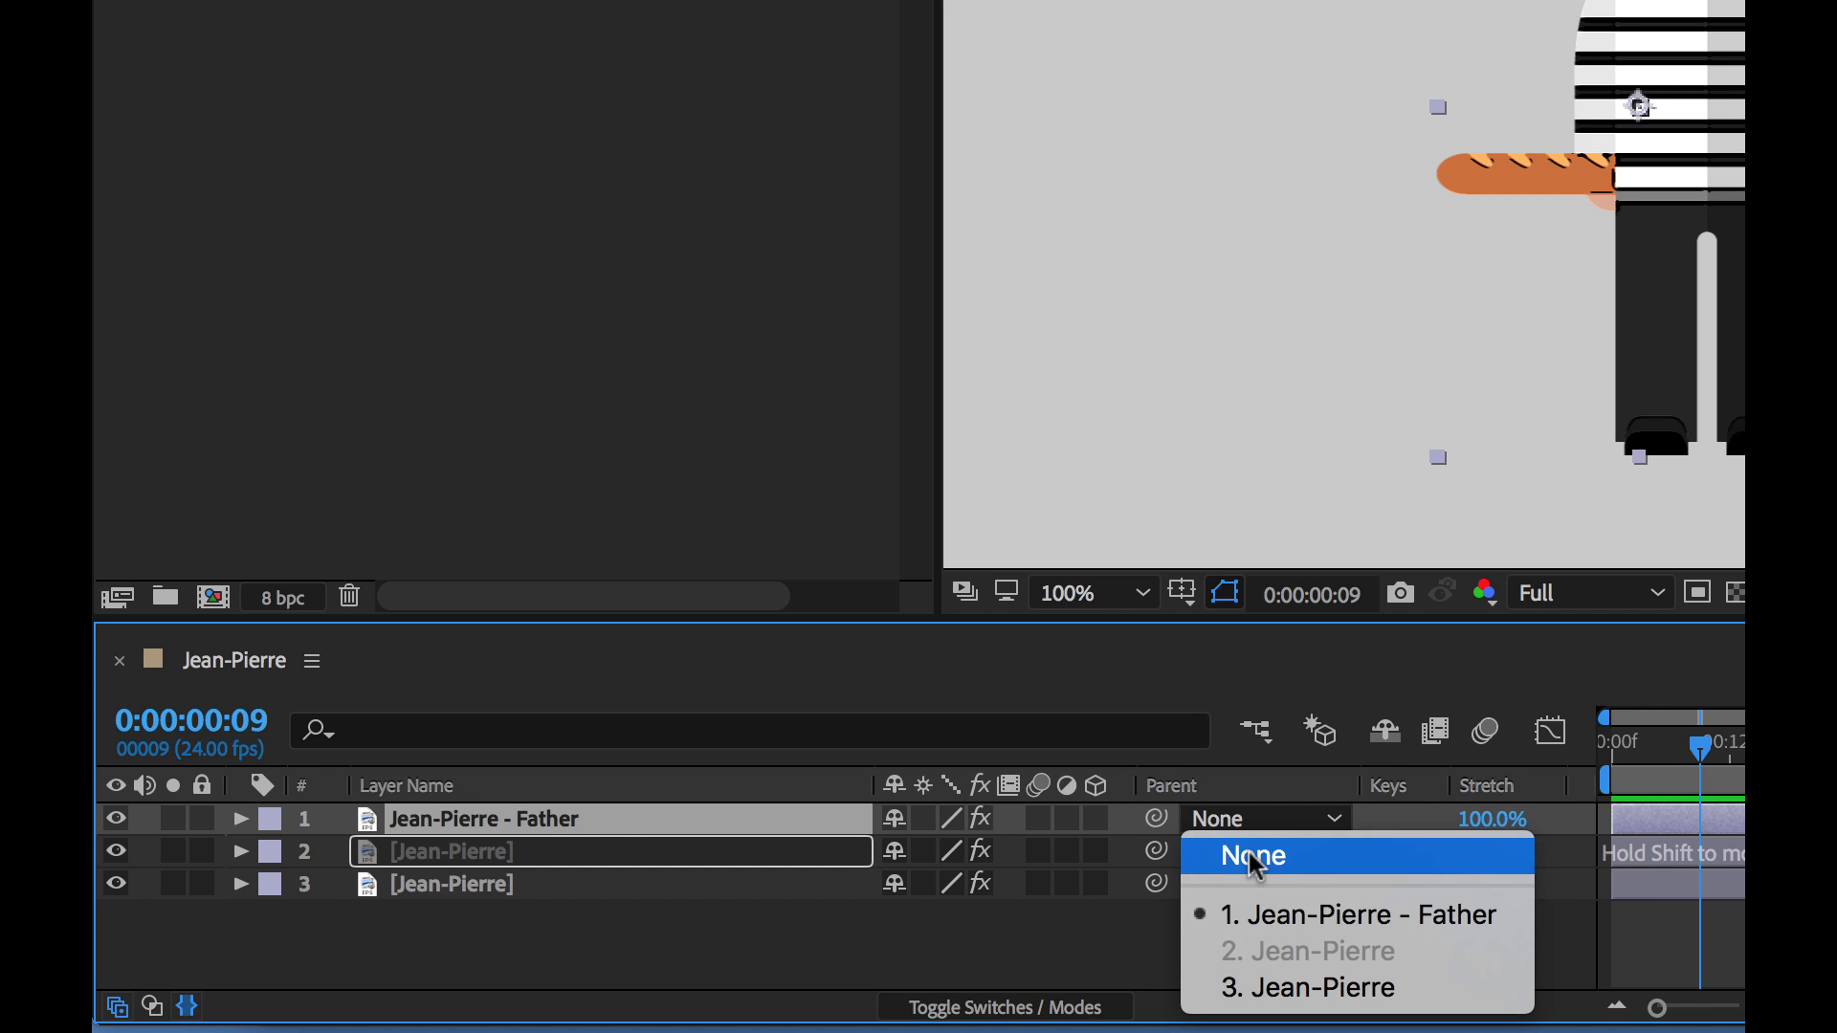
pyautogui.click(881, 970)
pyautogui.click(1297, 884)
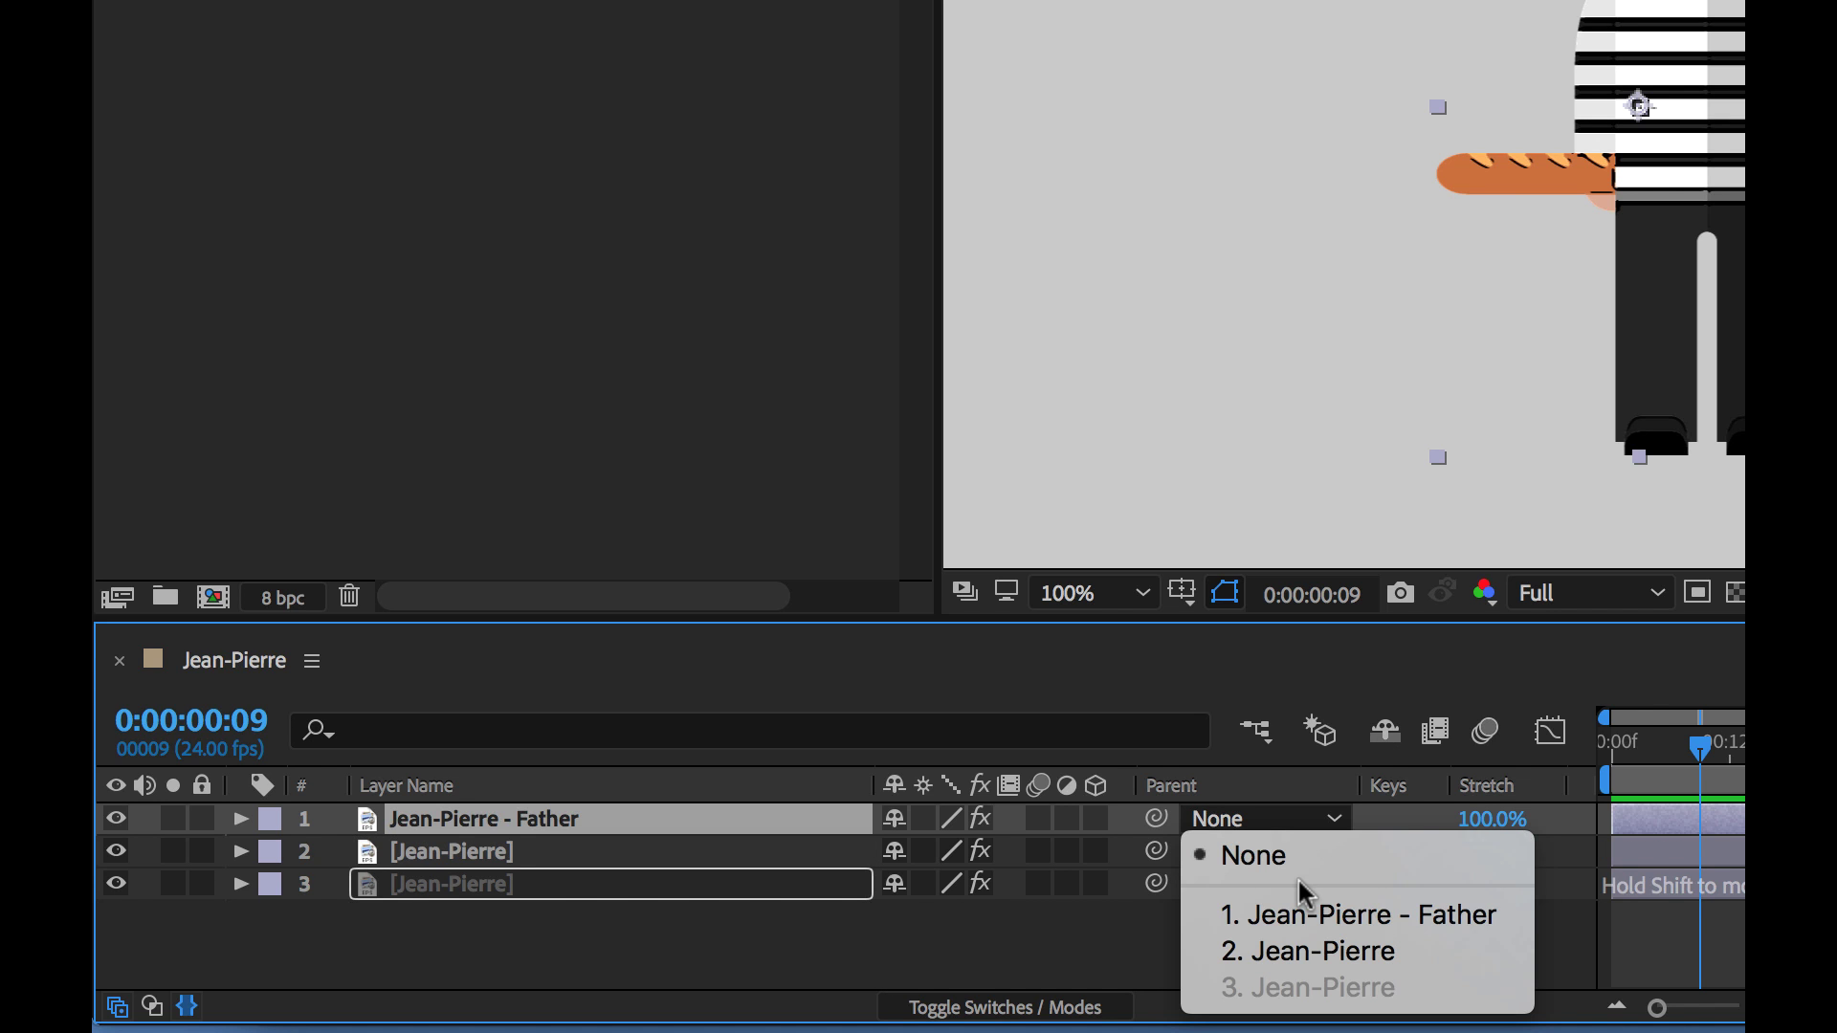
pyautogui.click(1358, 915)
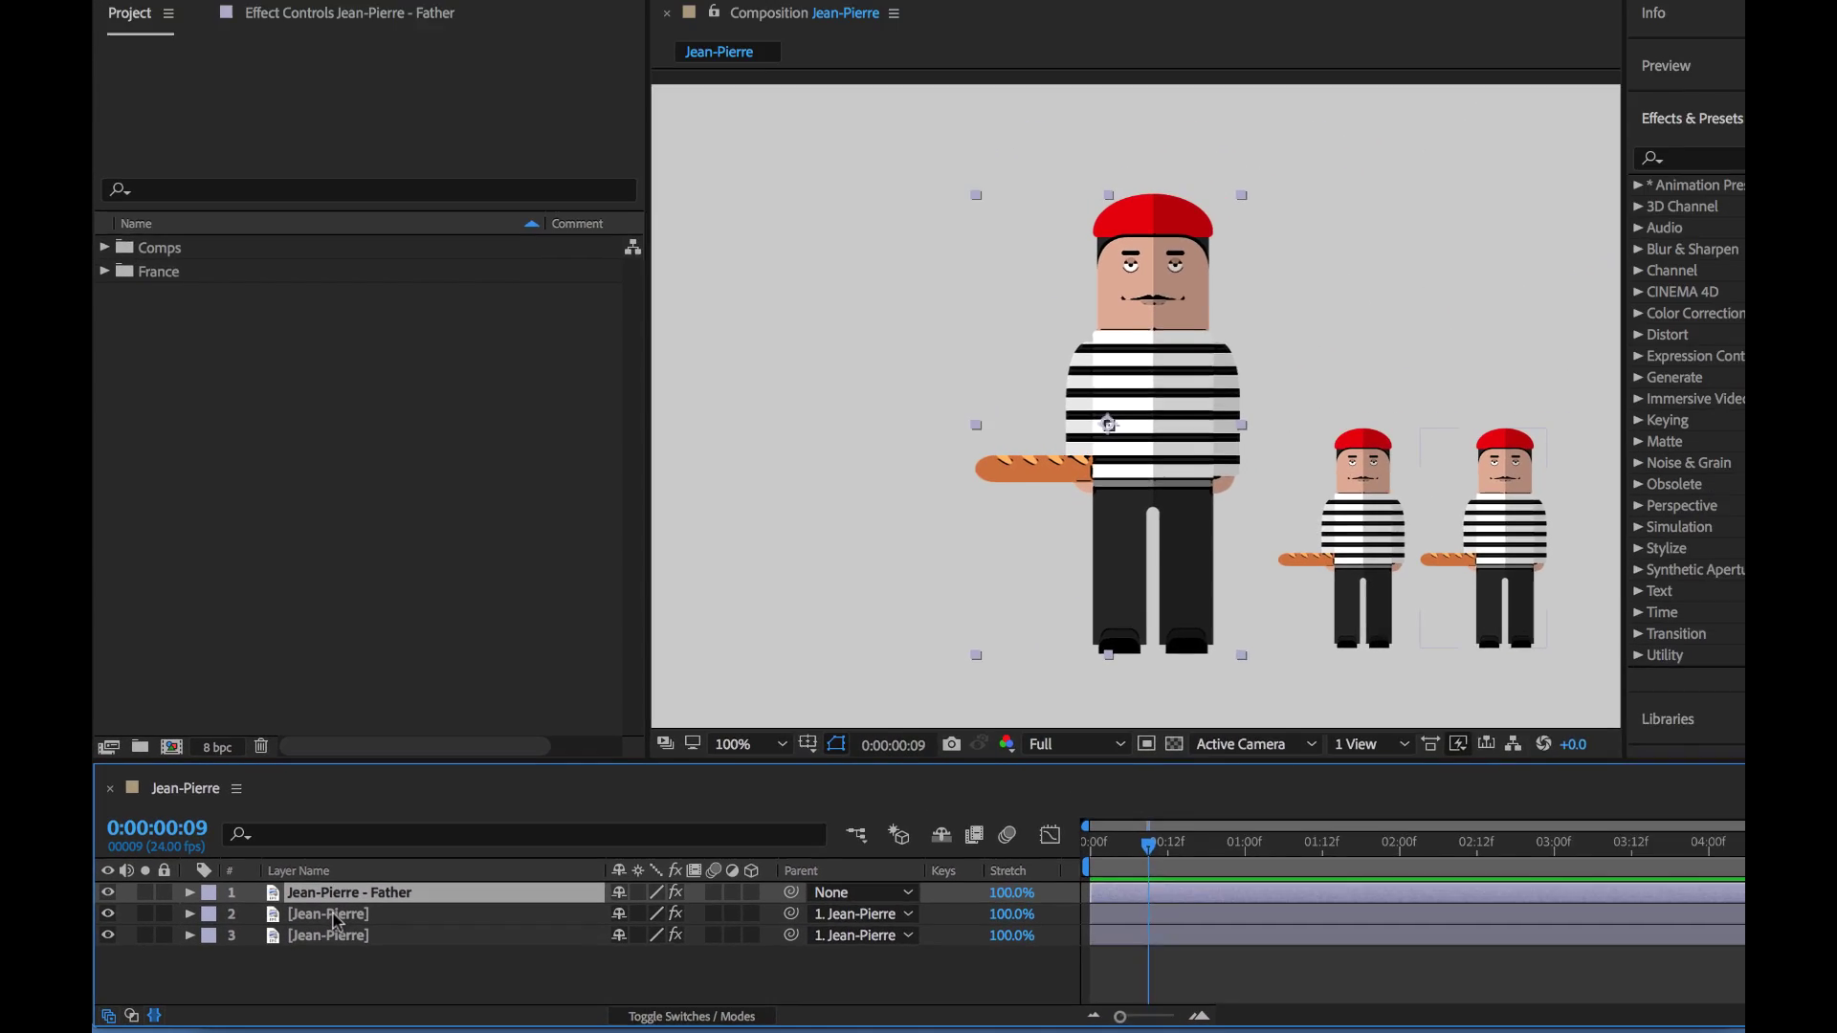
# Test the parenting by scaling the Father layer to 115%, then undo
pyautogui.click(337, 921)
pyautogui.keyDown('shift'); pyautogui.click(338, 934); pyautogui.keyUp('shift')
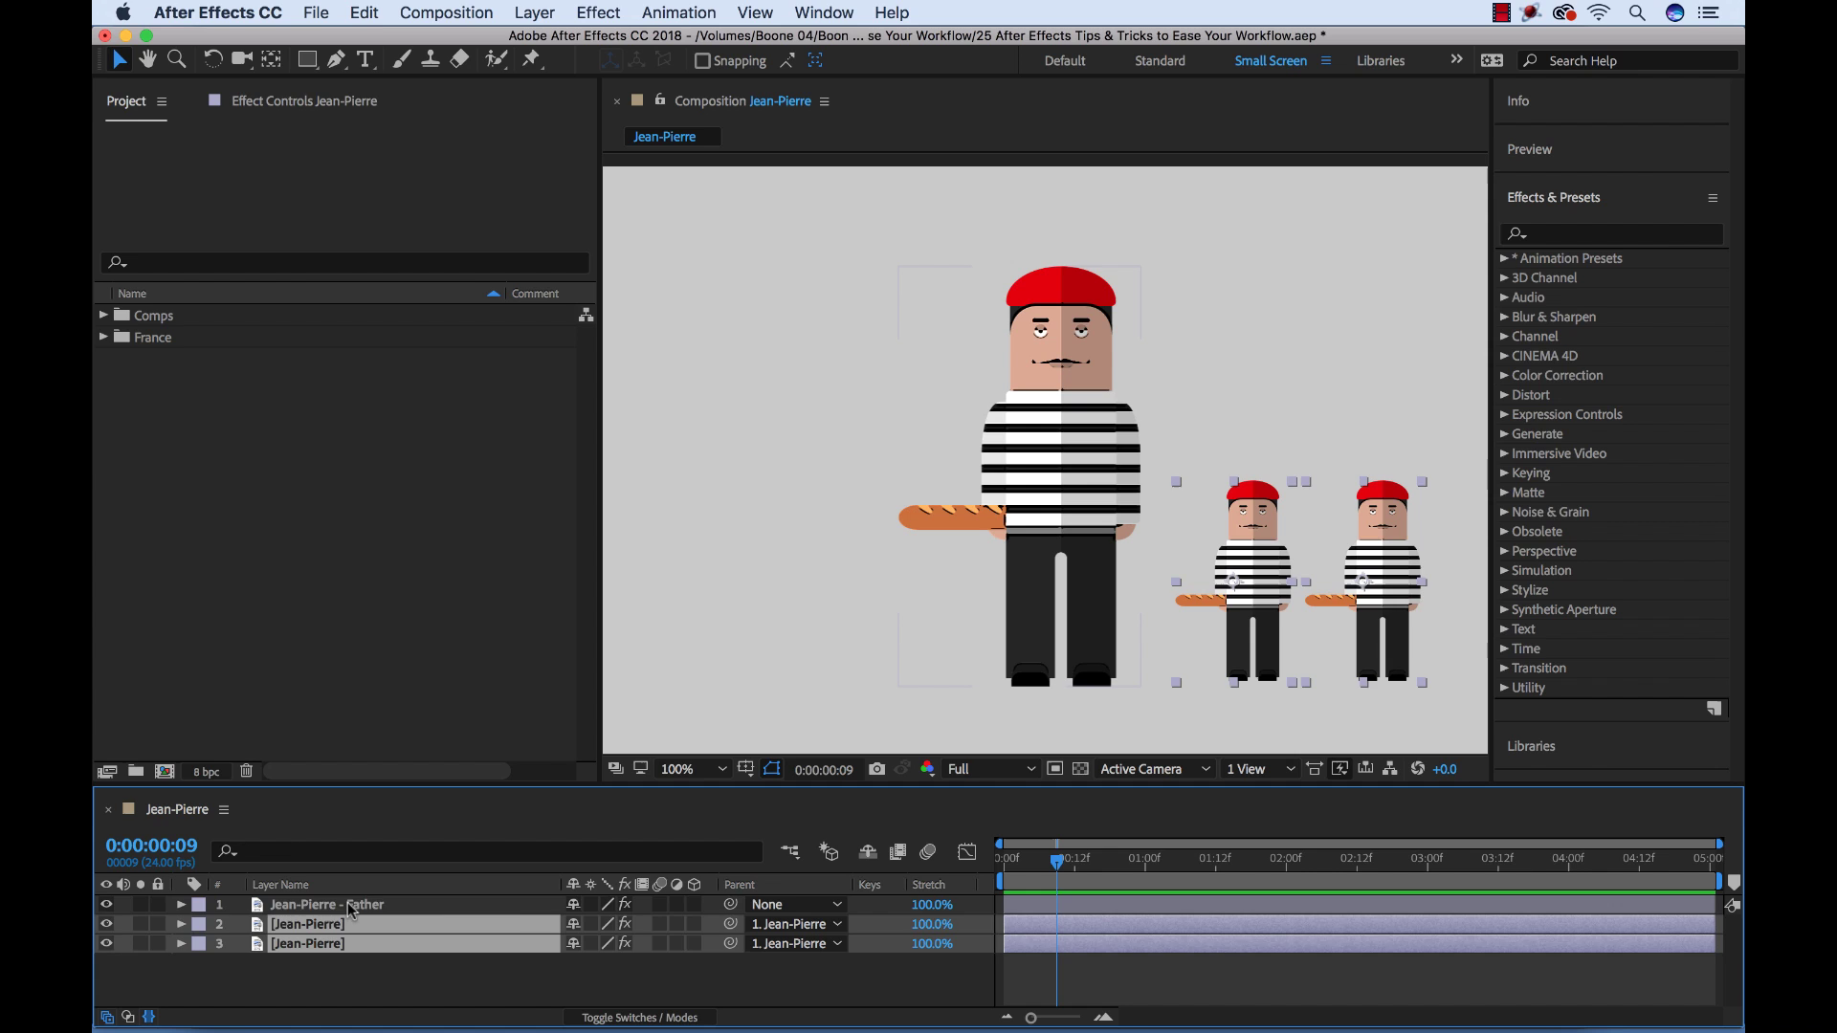
pyautogui.click(352, 910)
pyautogui.press('s')
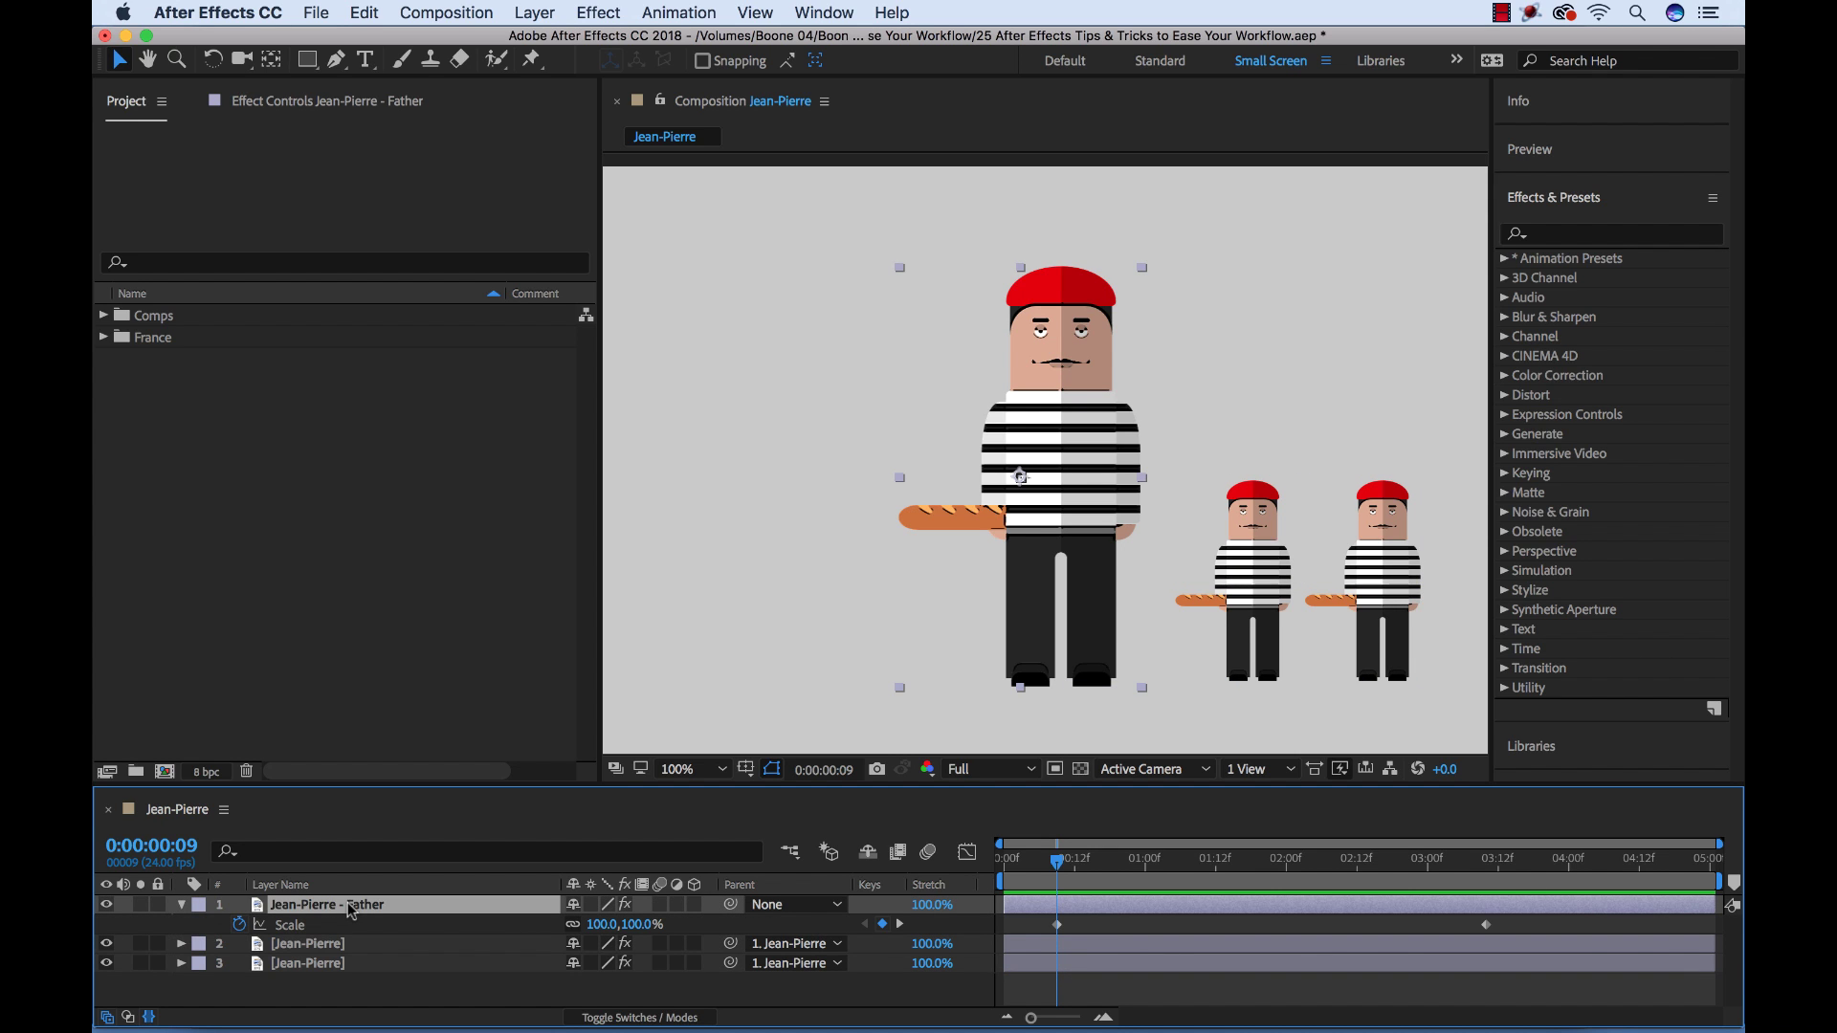
pyautogui.click(637, 924)
pyautogui.write('115')
pyautogui.press('Return')
pyautogui.hotkey('ctrl', 'z')
# Rotate the Father layer to 16° then 25° to test the children, then undo
pyautogui.press('r')
pyautogui.click(591, 925)
pyautogui.write('16')
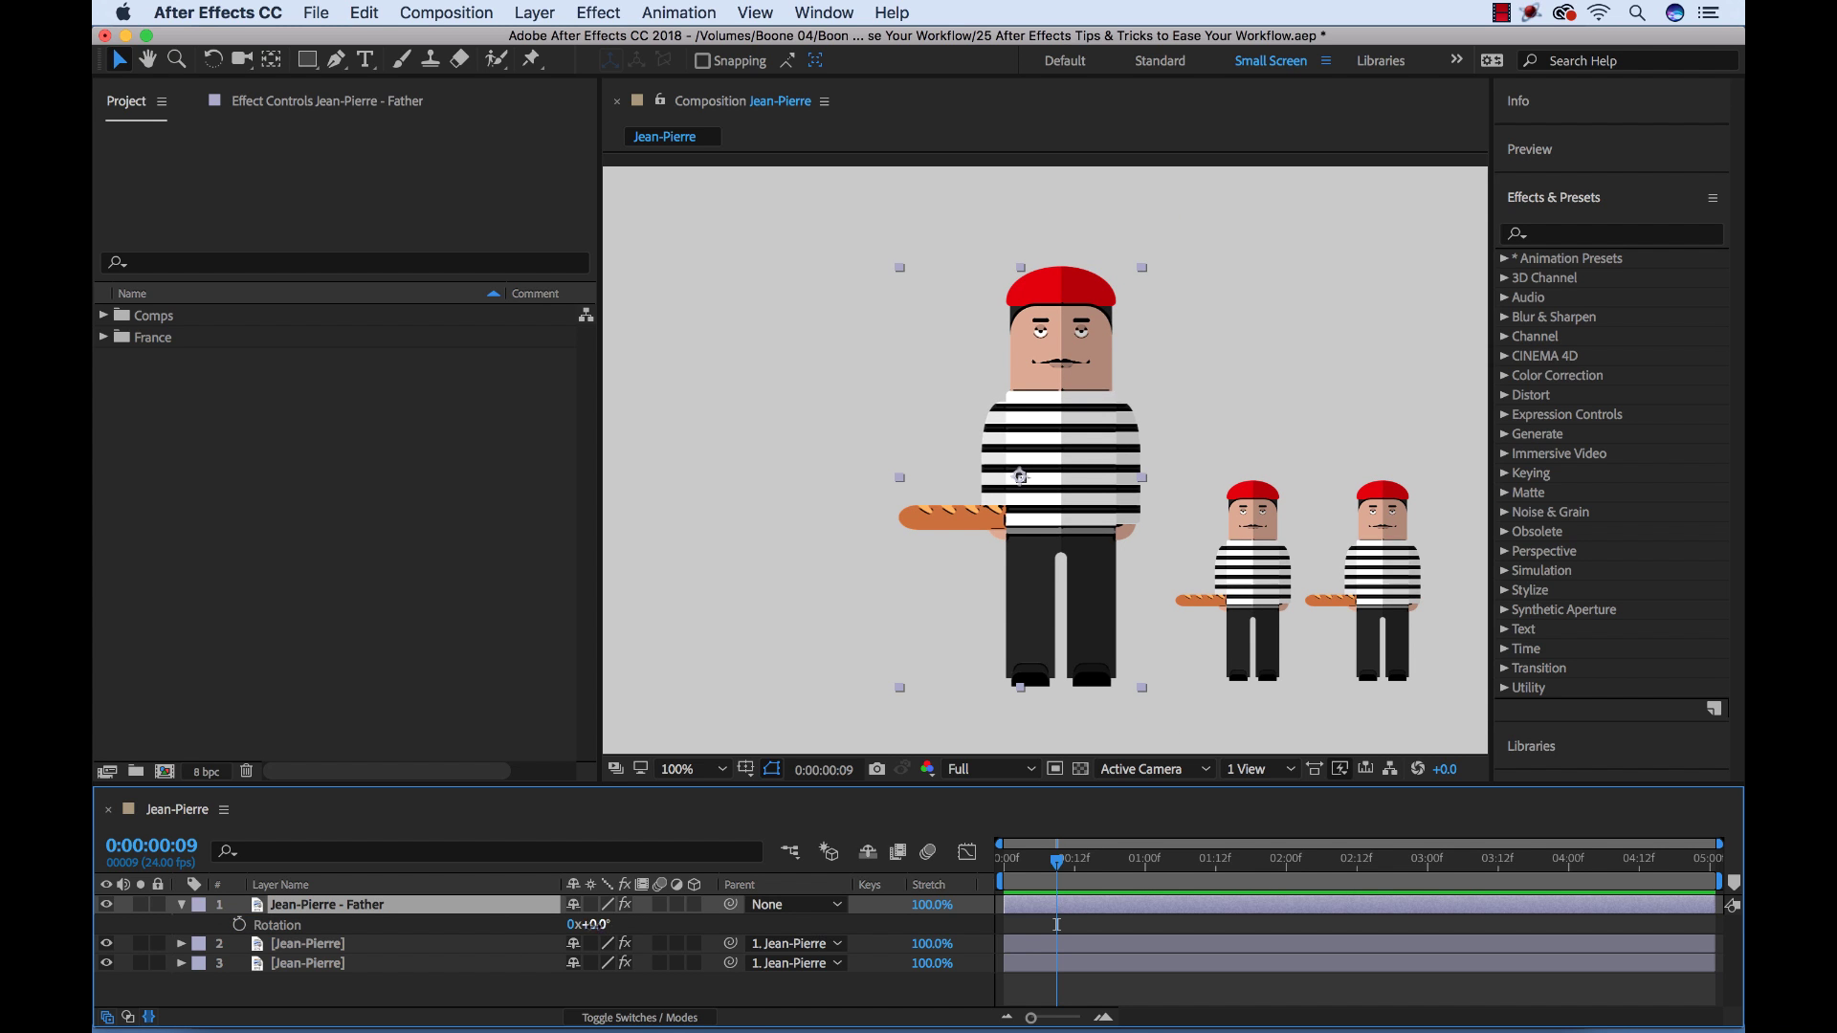
pyautogui.press('Return')
pyautogui.moveTo(612, 924); pyautogui.dragTo(627, 933)
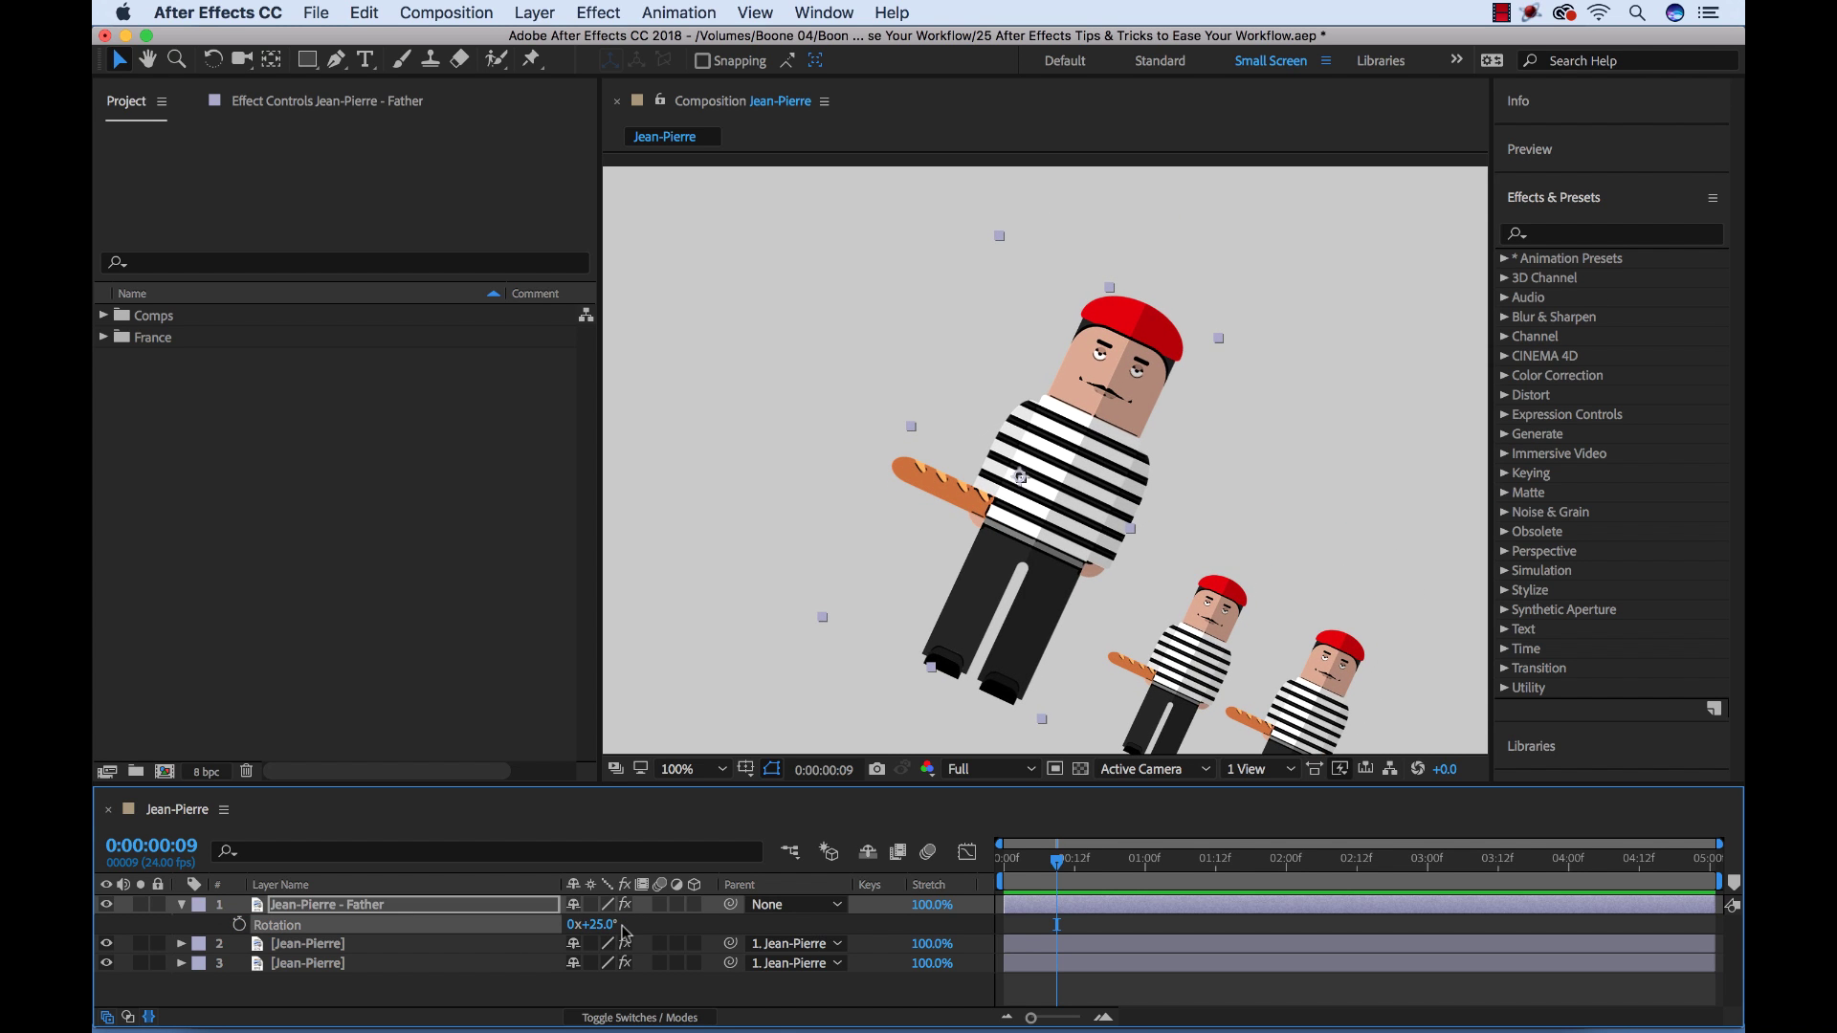
pyautogui.hotkey('ctrl', 'z')
pyautogui.hotkey('ctrl', 'z')
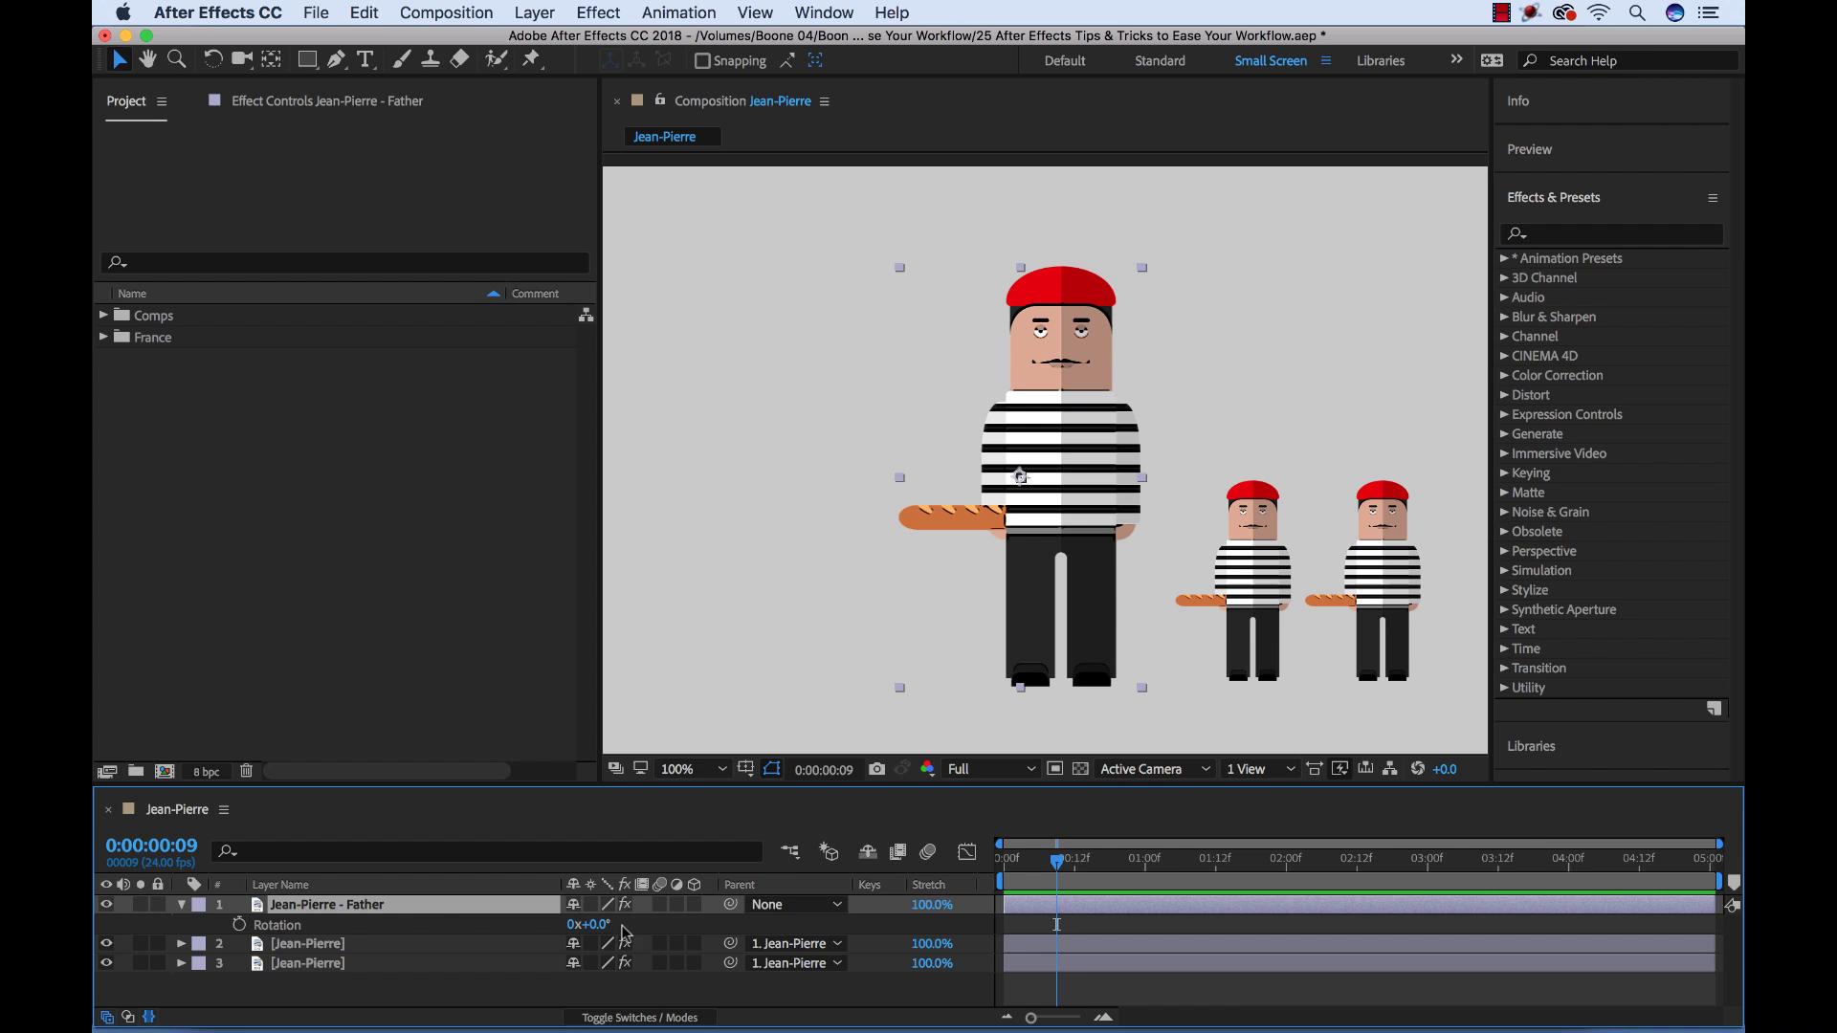
pyautogui.click(319, 946)
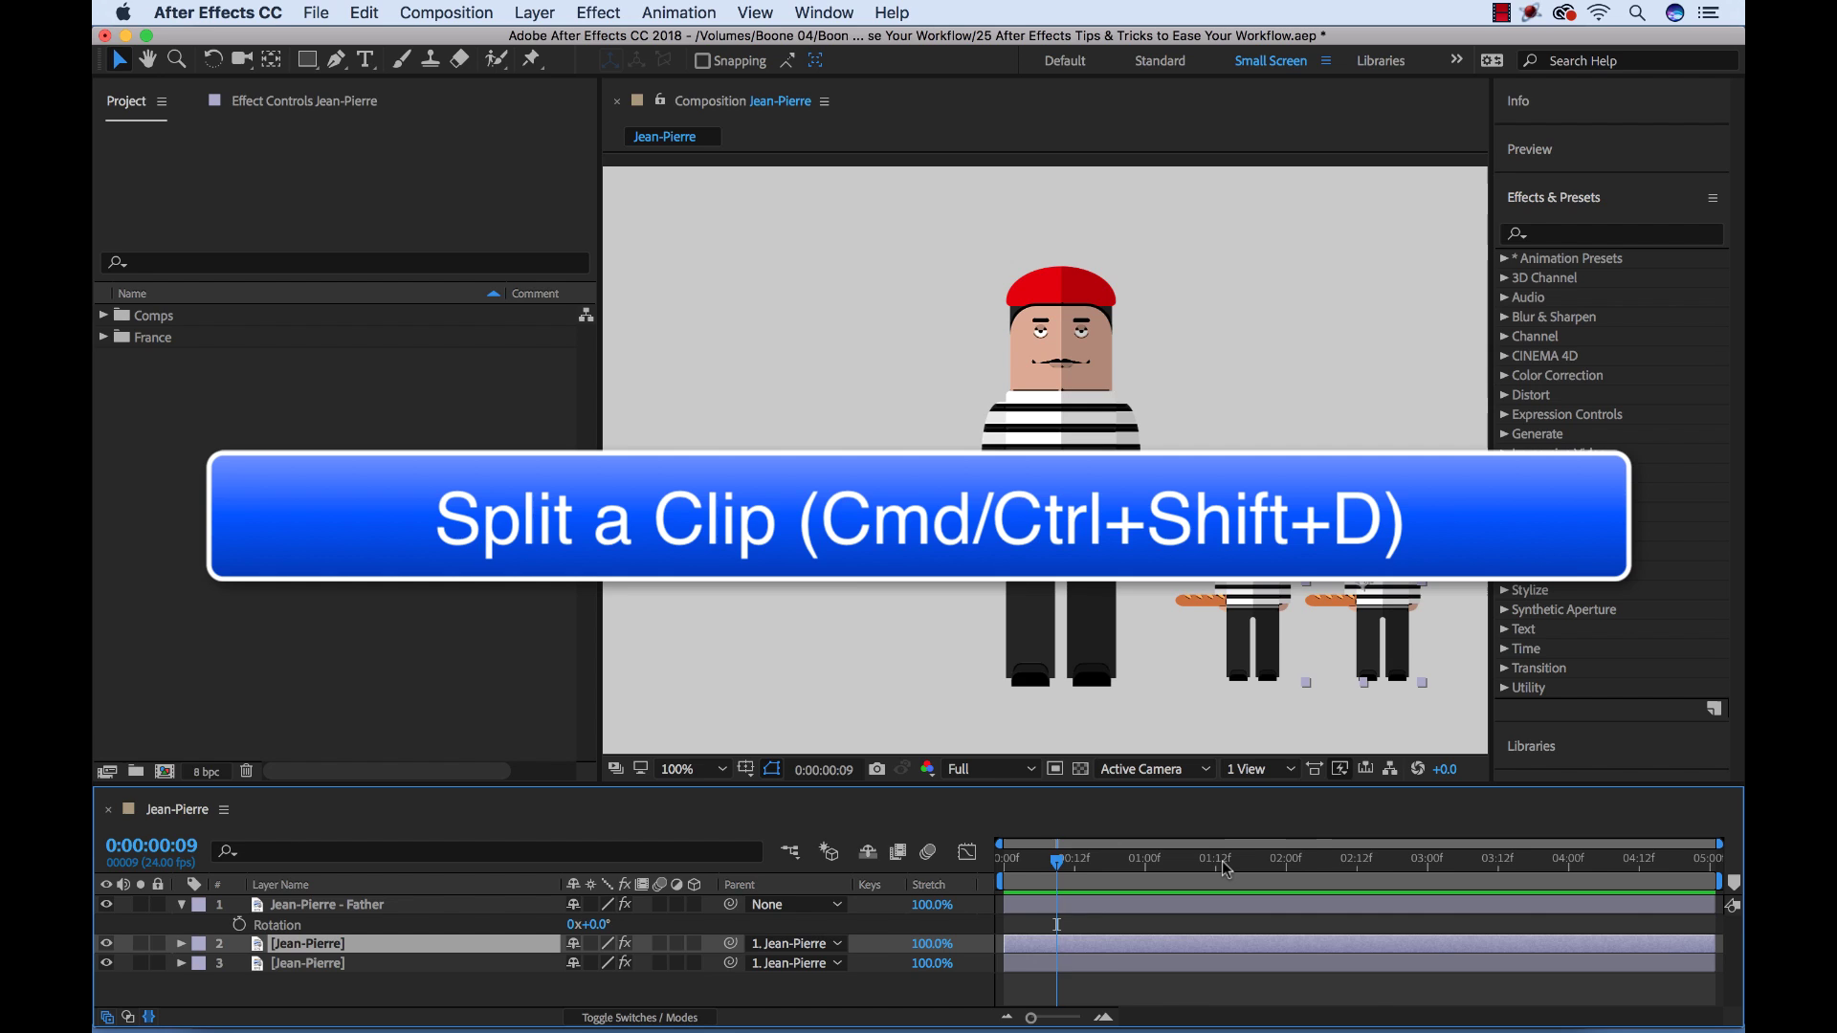
pyautogui.moveTo(1221, 859); pyautogui.dragTo(1351, 859)
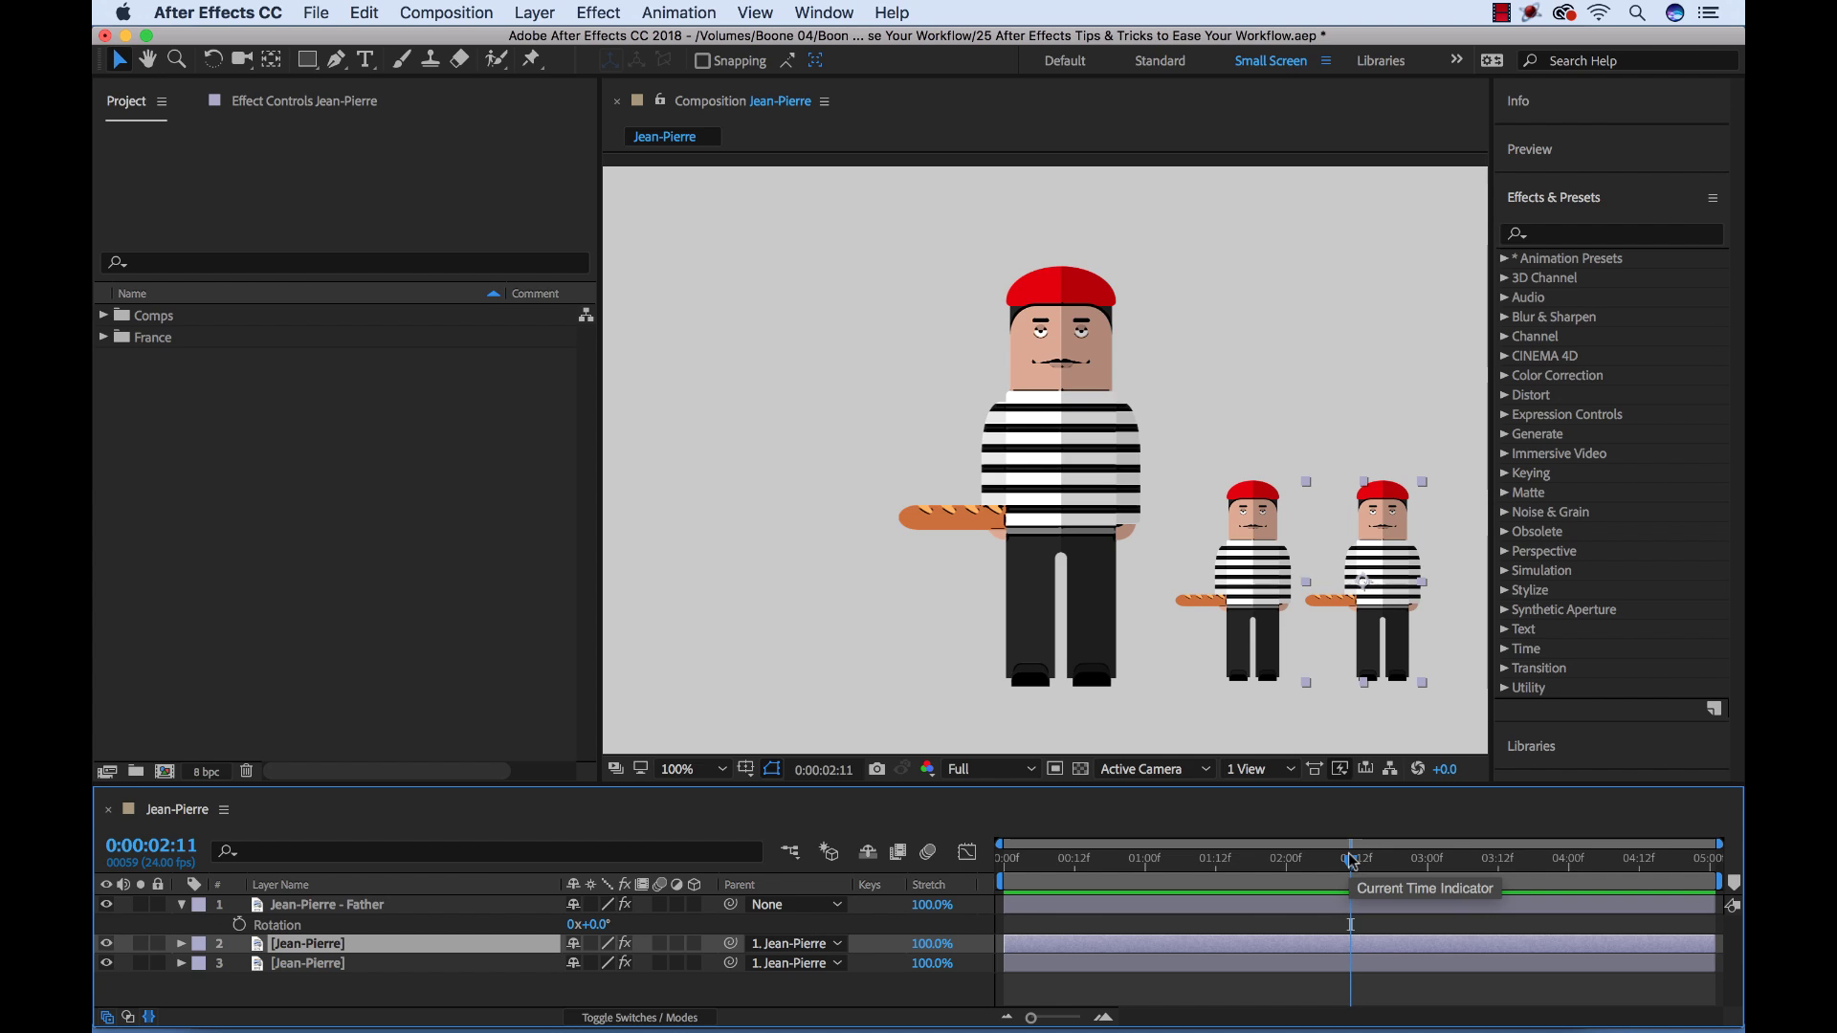
pyautogui.press('super+shift+d')
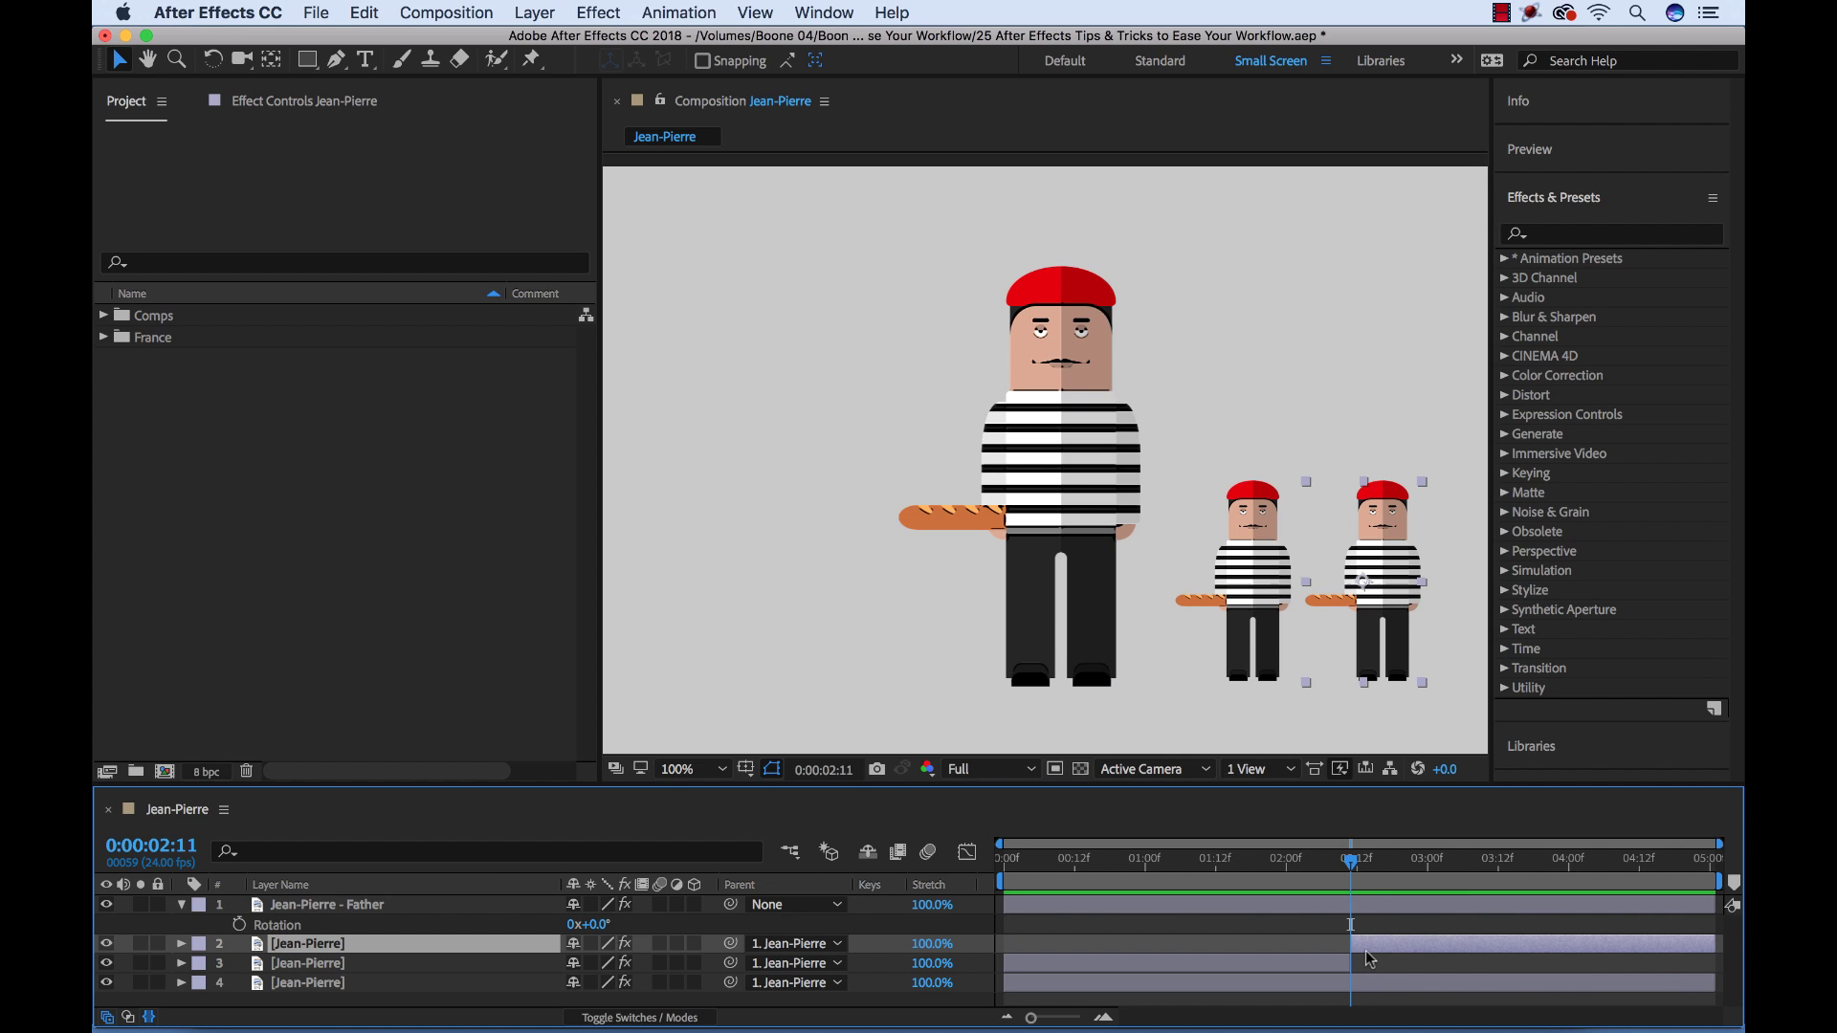
pyautogui.press('super+z')
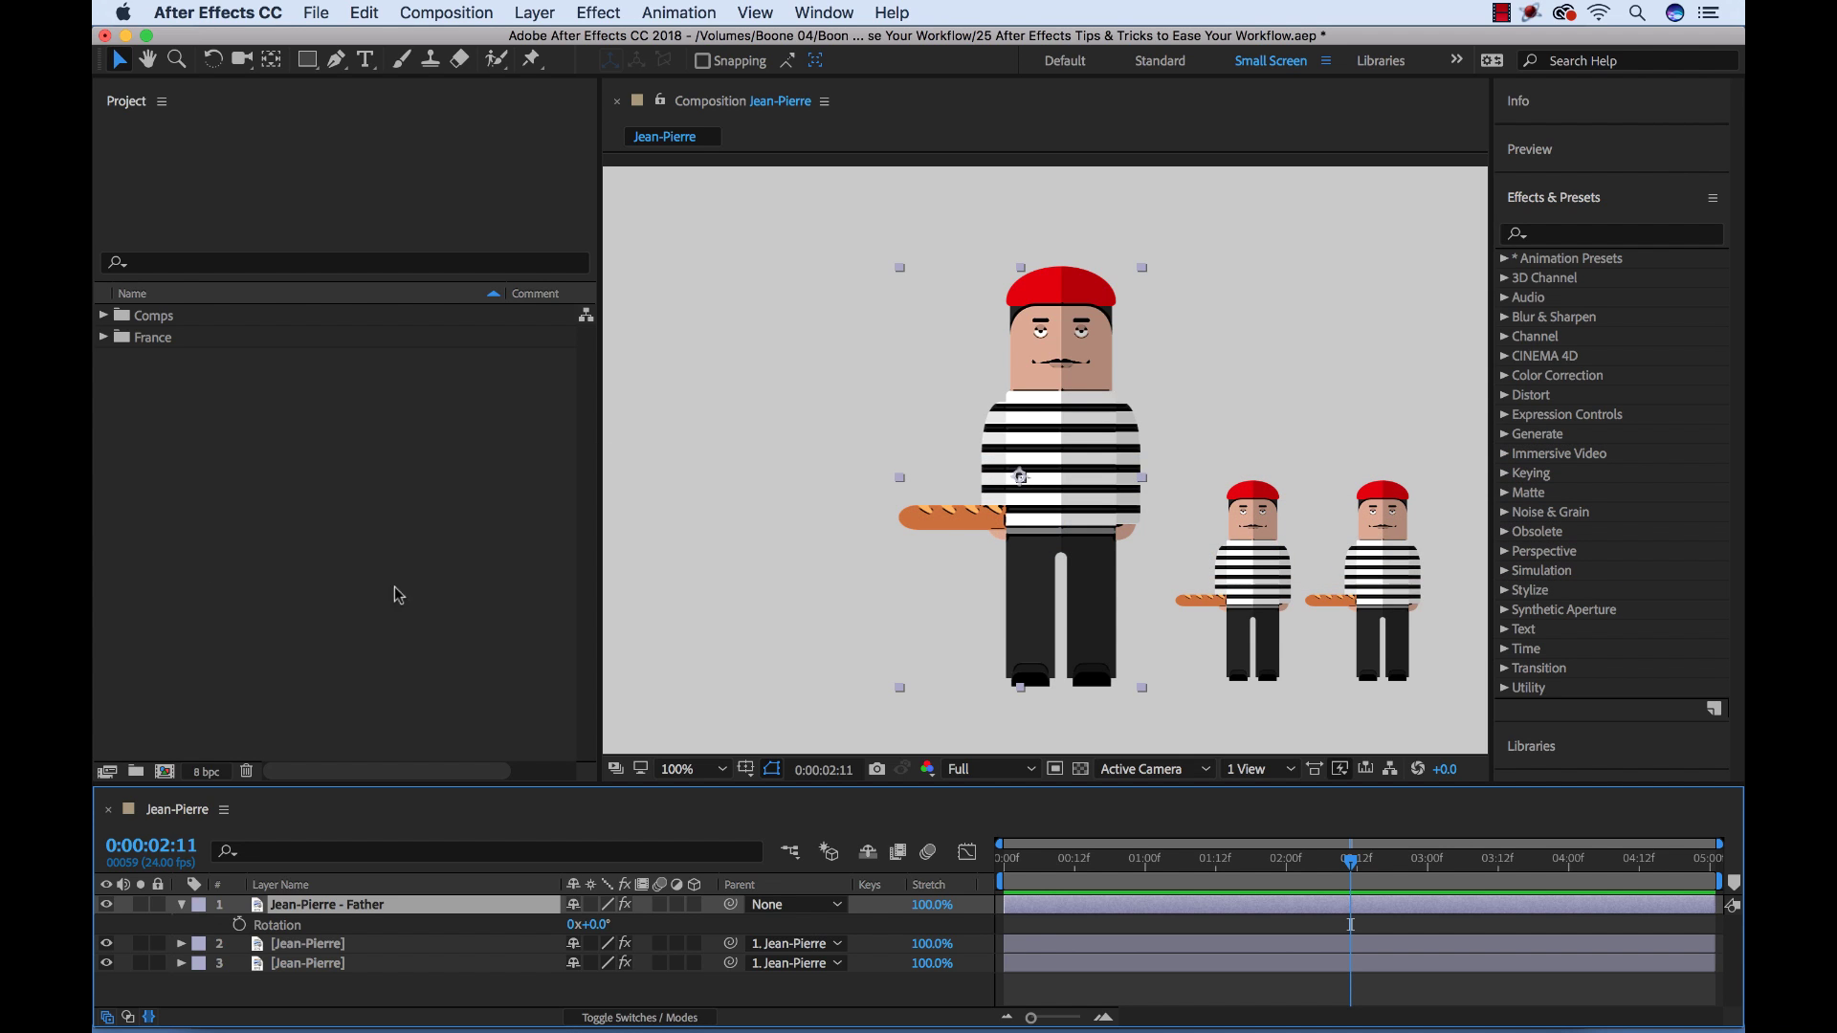
# Toggle between the Project and Effect Controls panels with F3, ending on the Effect Controls panel
pyautogui.click(313, 945)
pyautogui.click(325, 904)
pyautogui.press('F3')
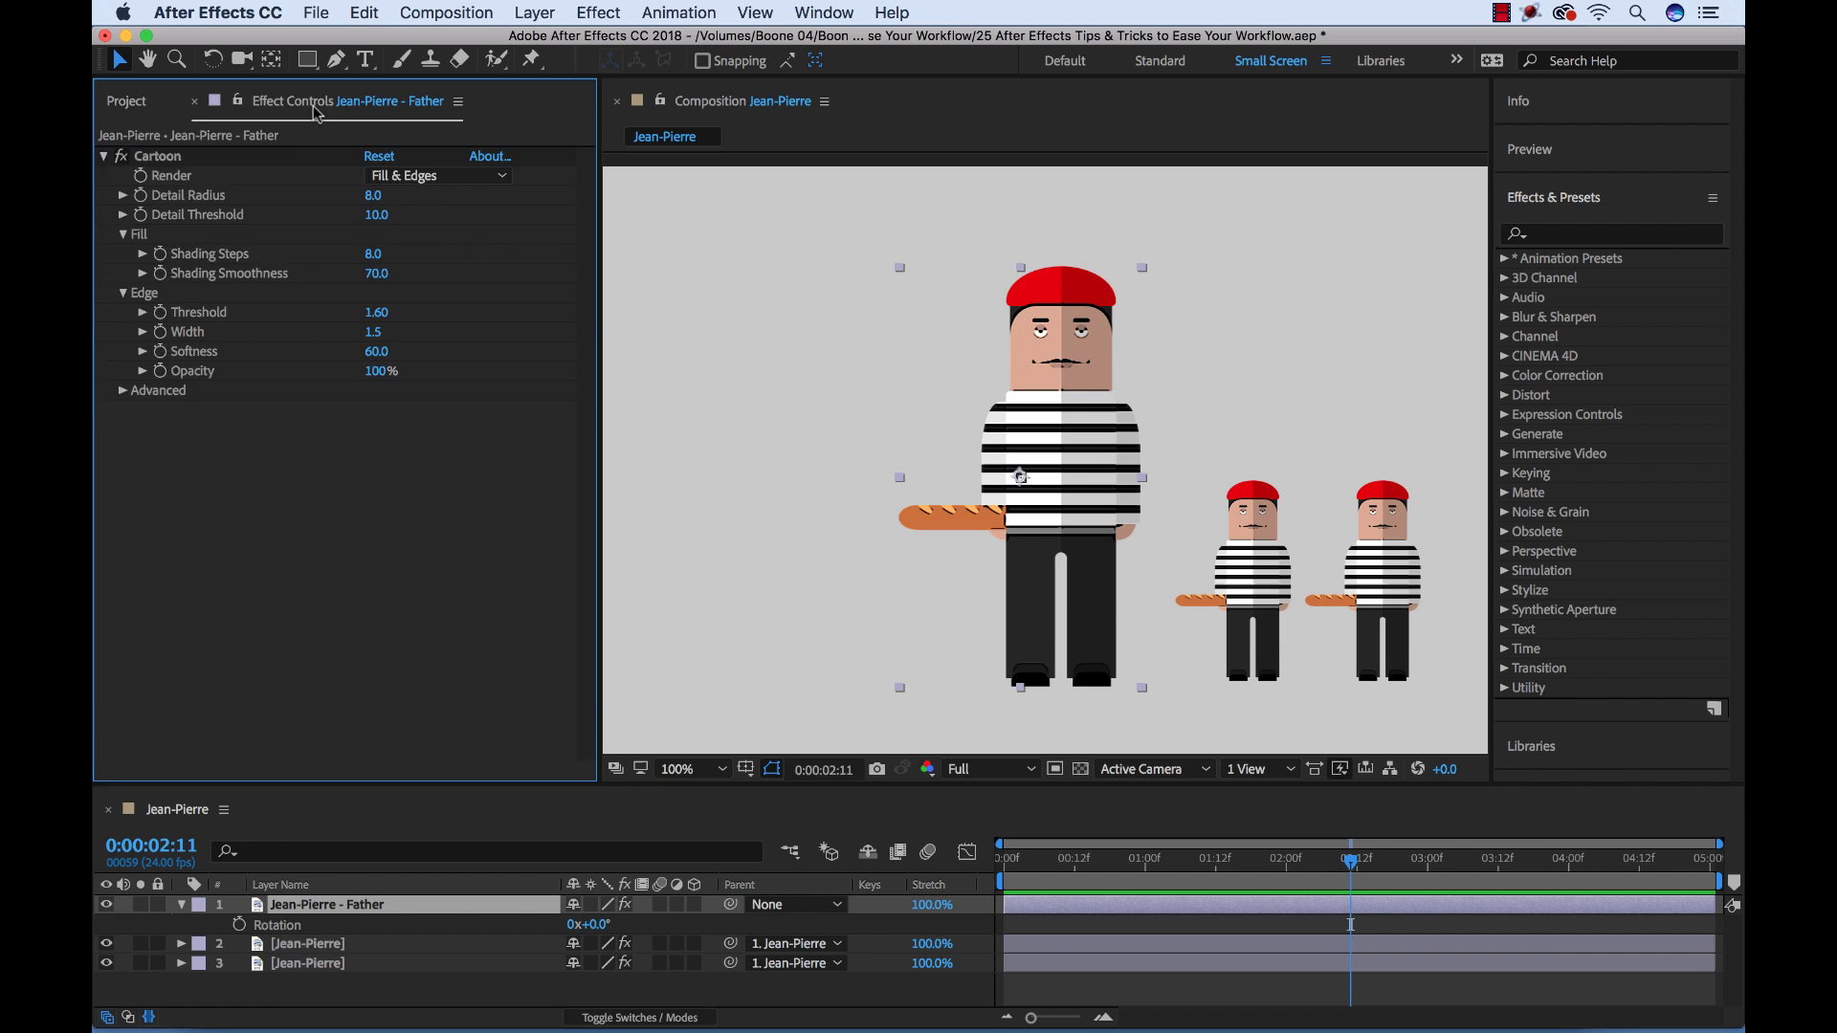
pyautogui.press('F3')
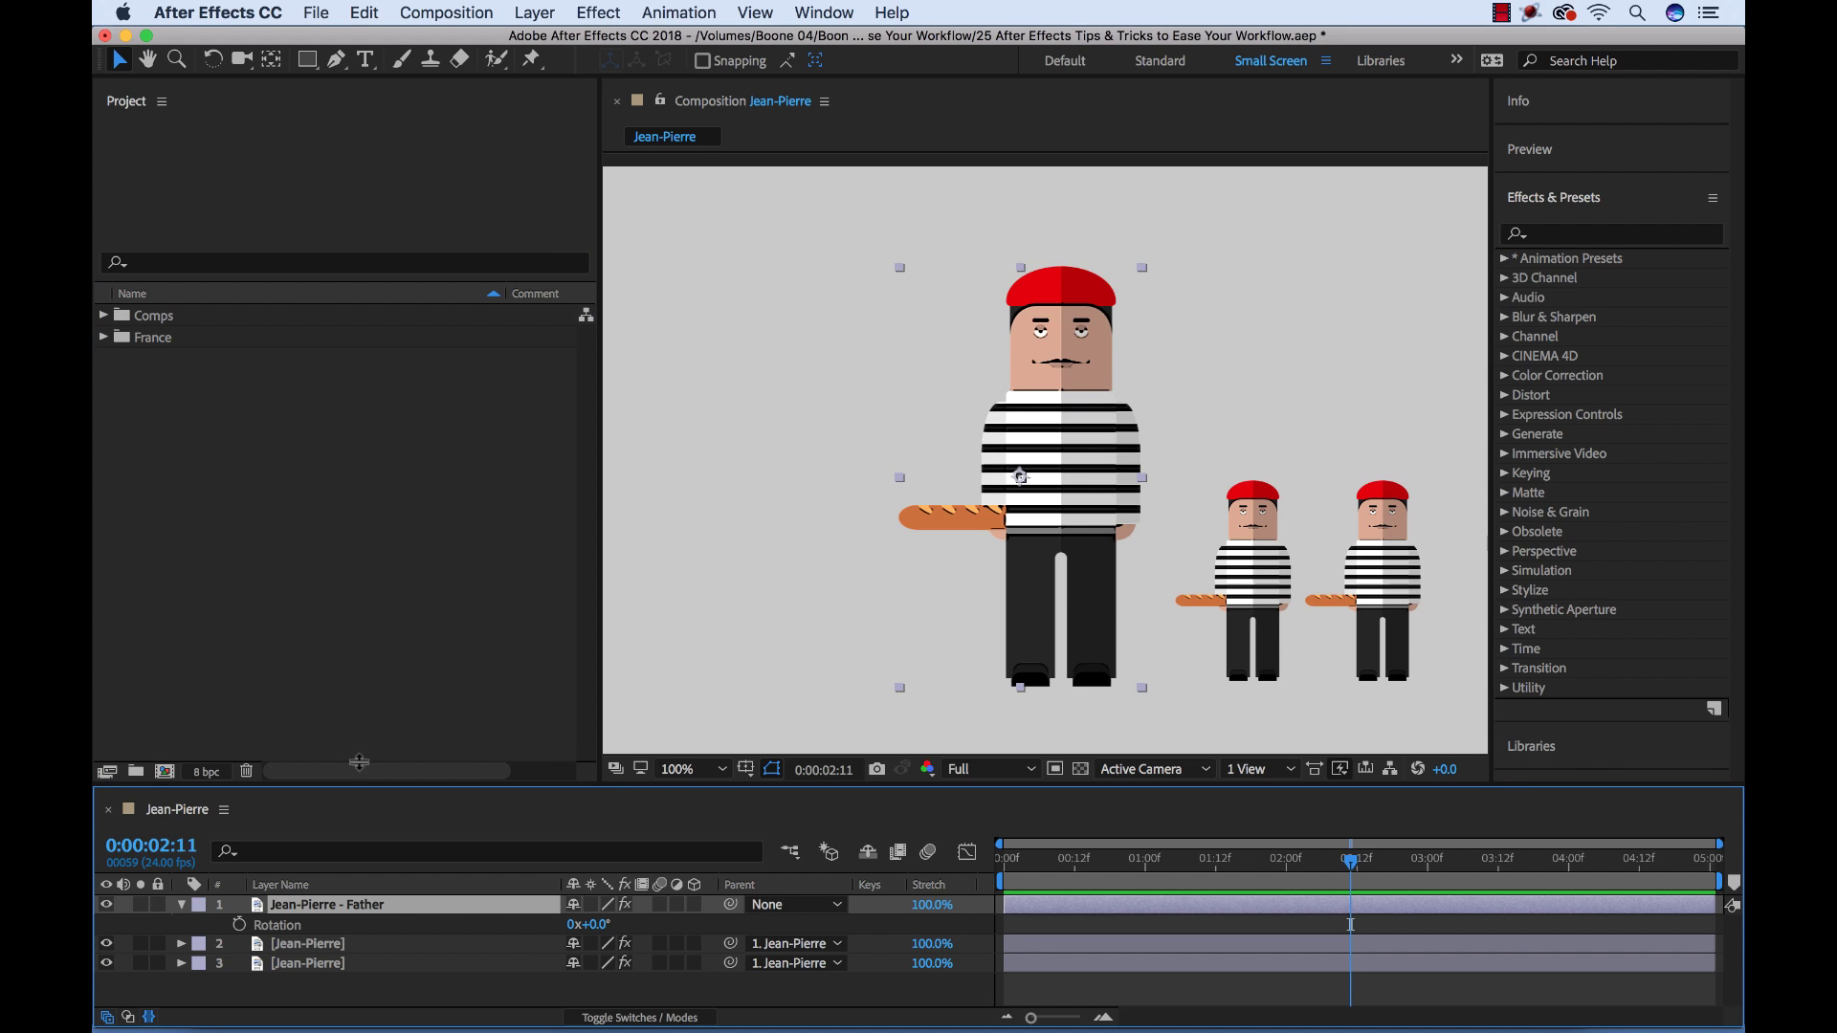
pyautogui.click(304, 944)
pyautogui.press('F3')
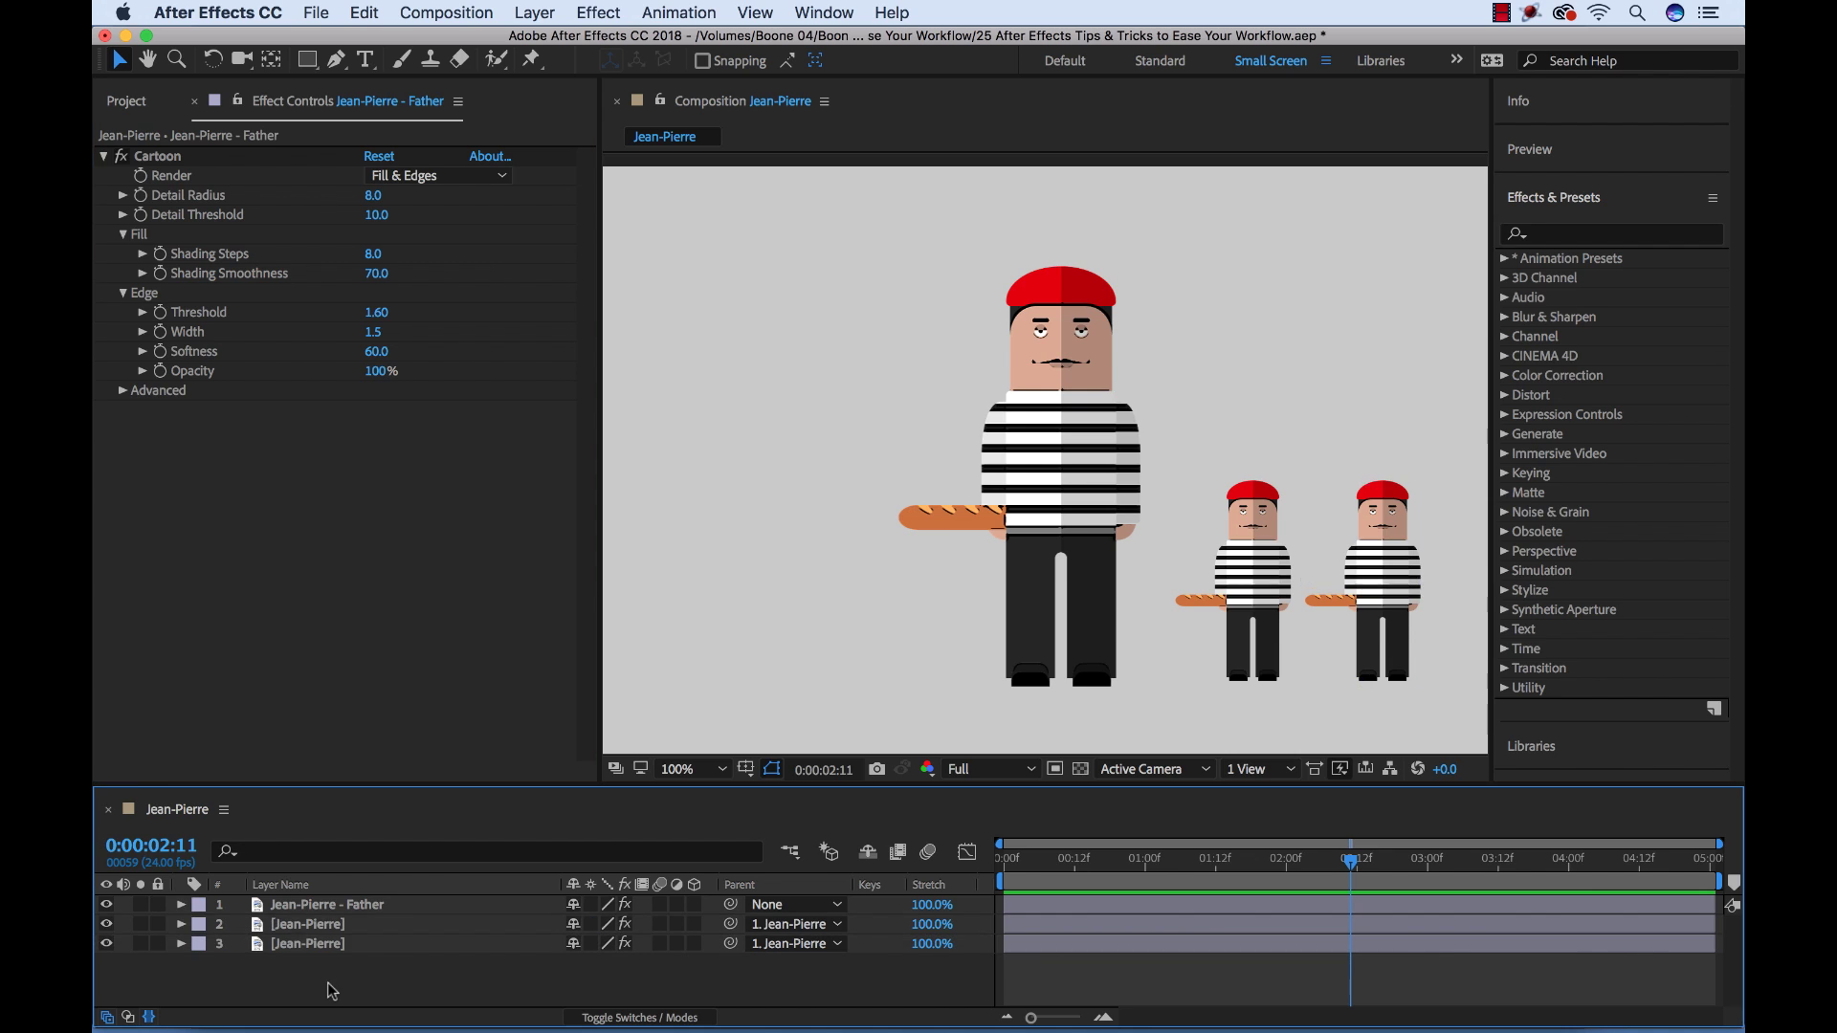
# Collapse Rotation, heighten the timeline, and reveal keyframed Position and Scale on the Father and layer 3
pyautogui.click(328, 984)
pyautogui.press('u')
pyautogui.click(300, 908)
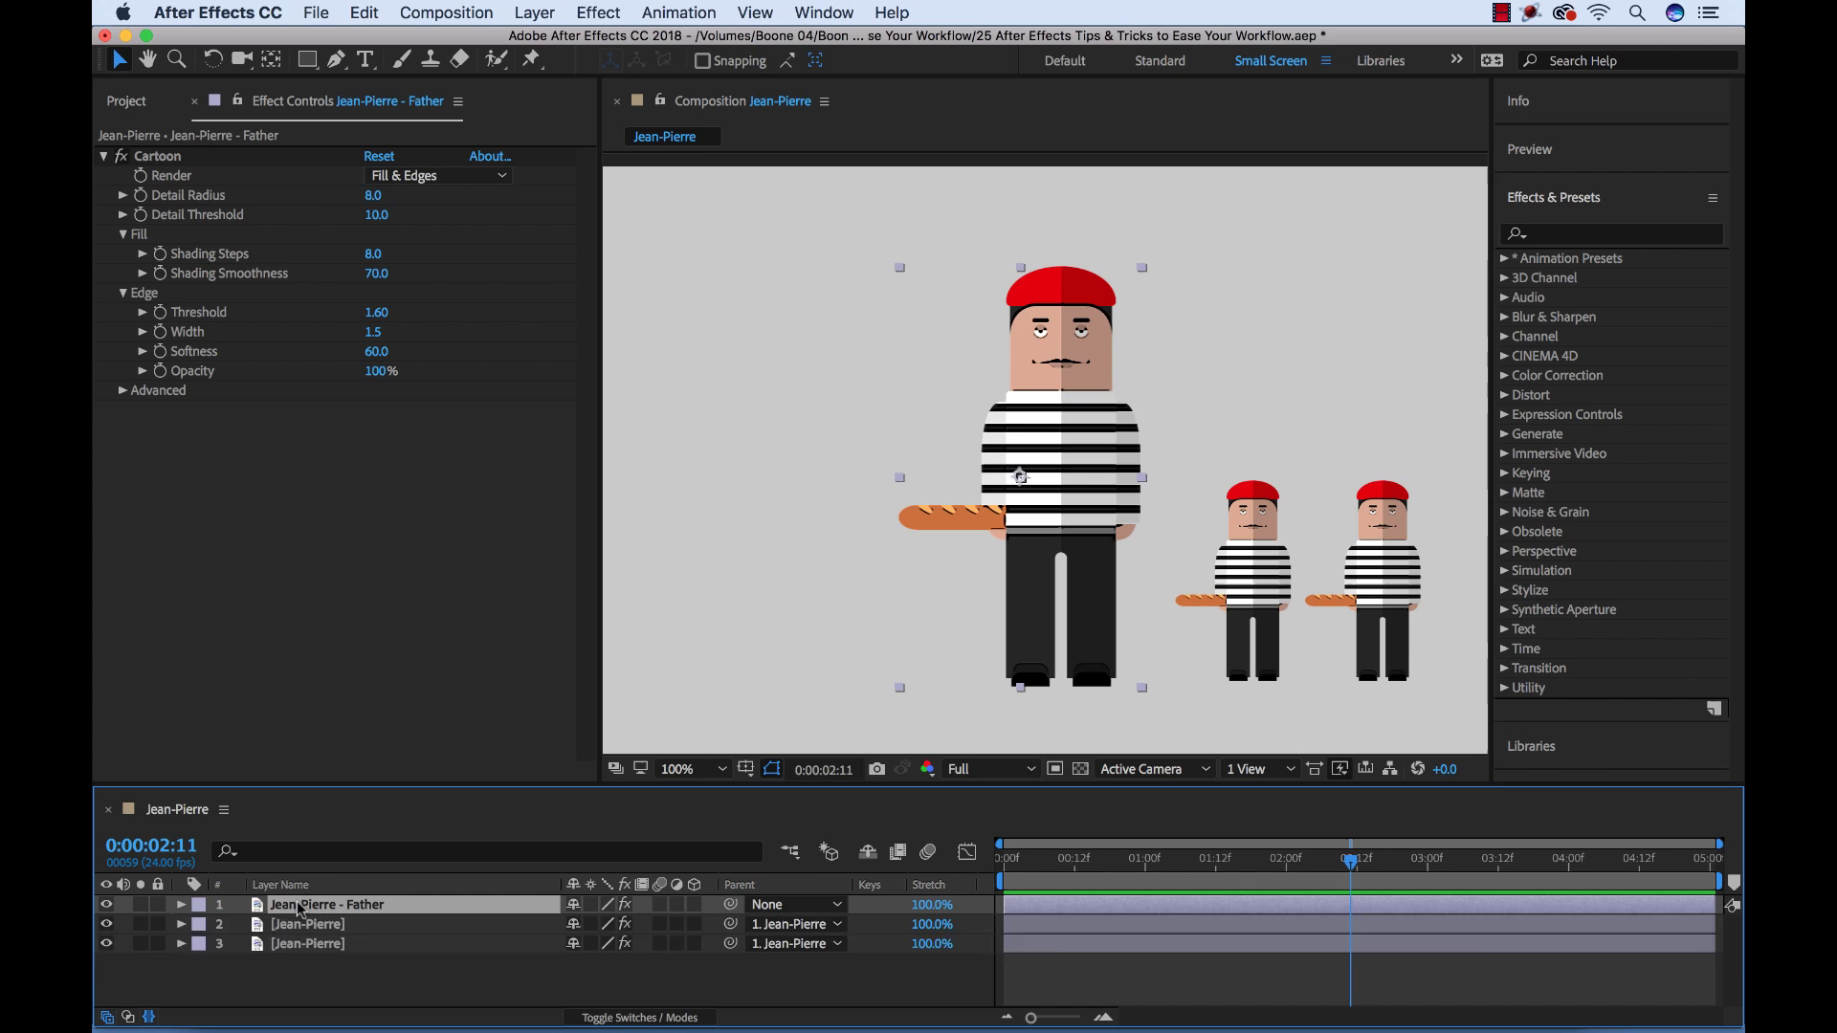
pyautogui.press('u')
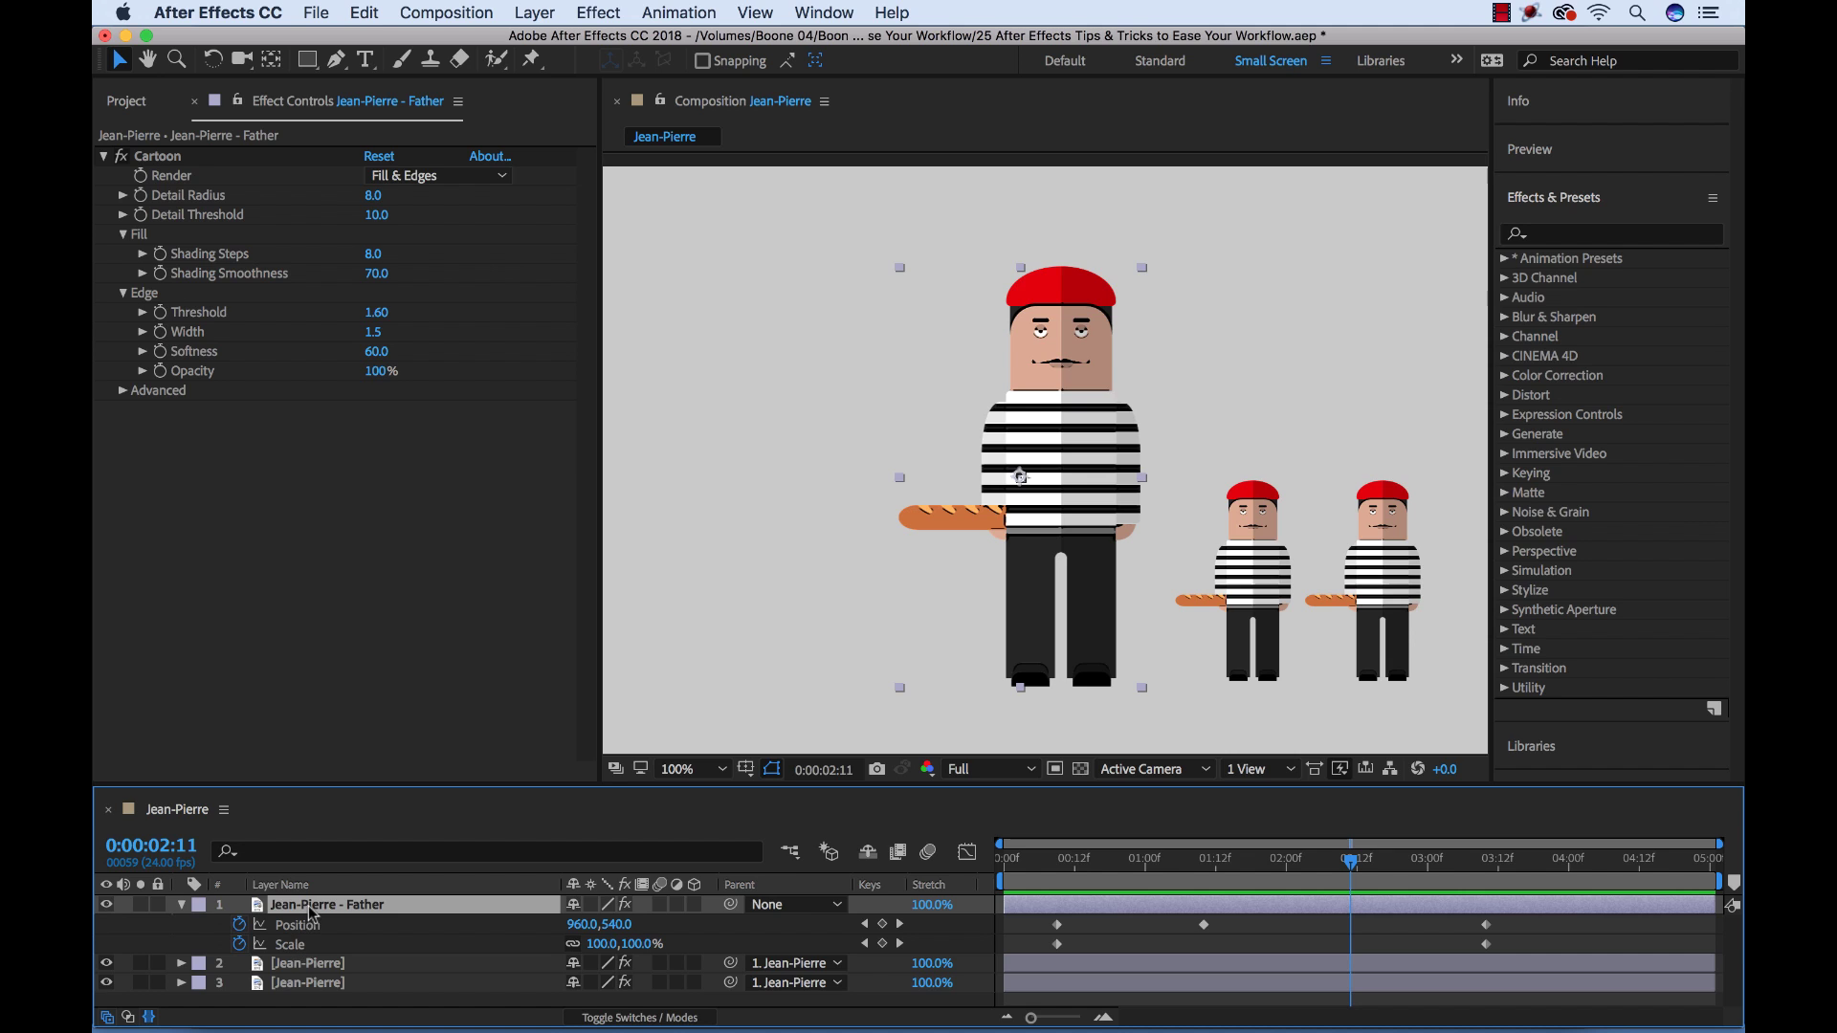
pyautogui.press('u')
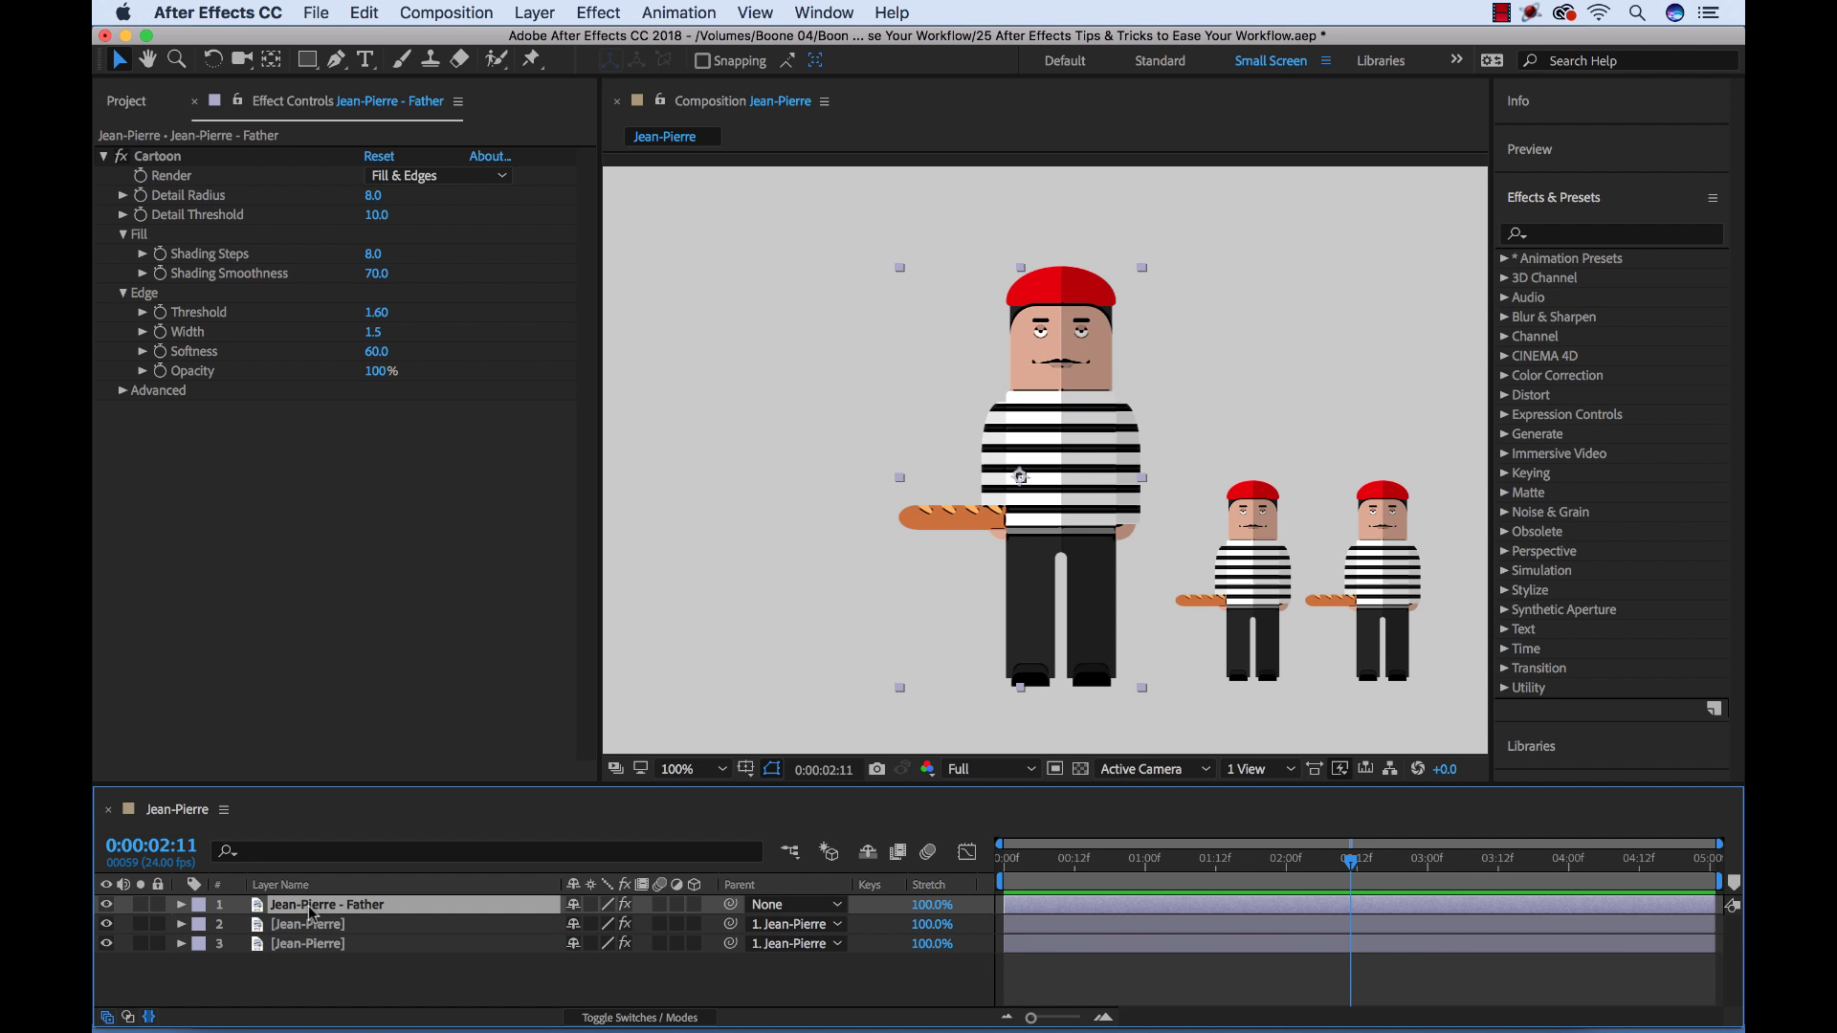
pyautogui.click(326, 968)
pyautogui.moveTo(427, 784); pyautogui.dragTo(450, 669)
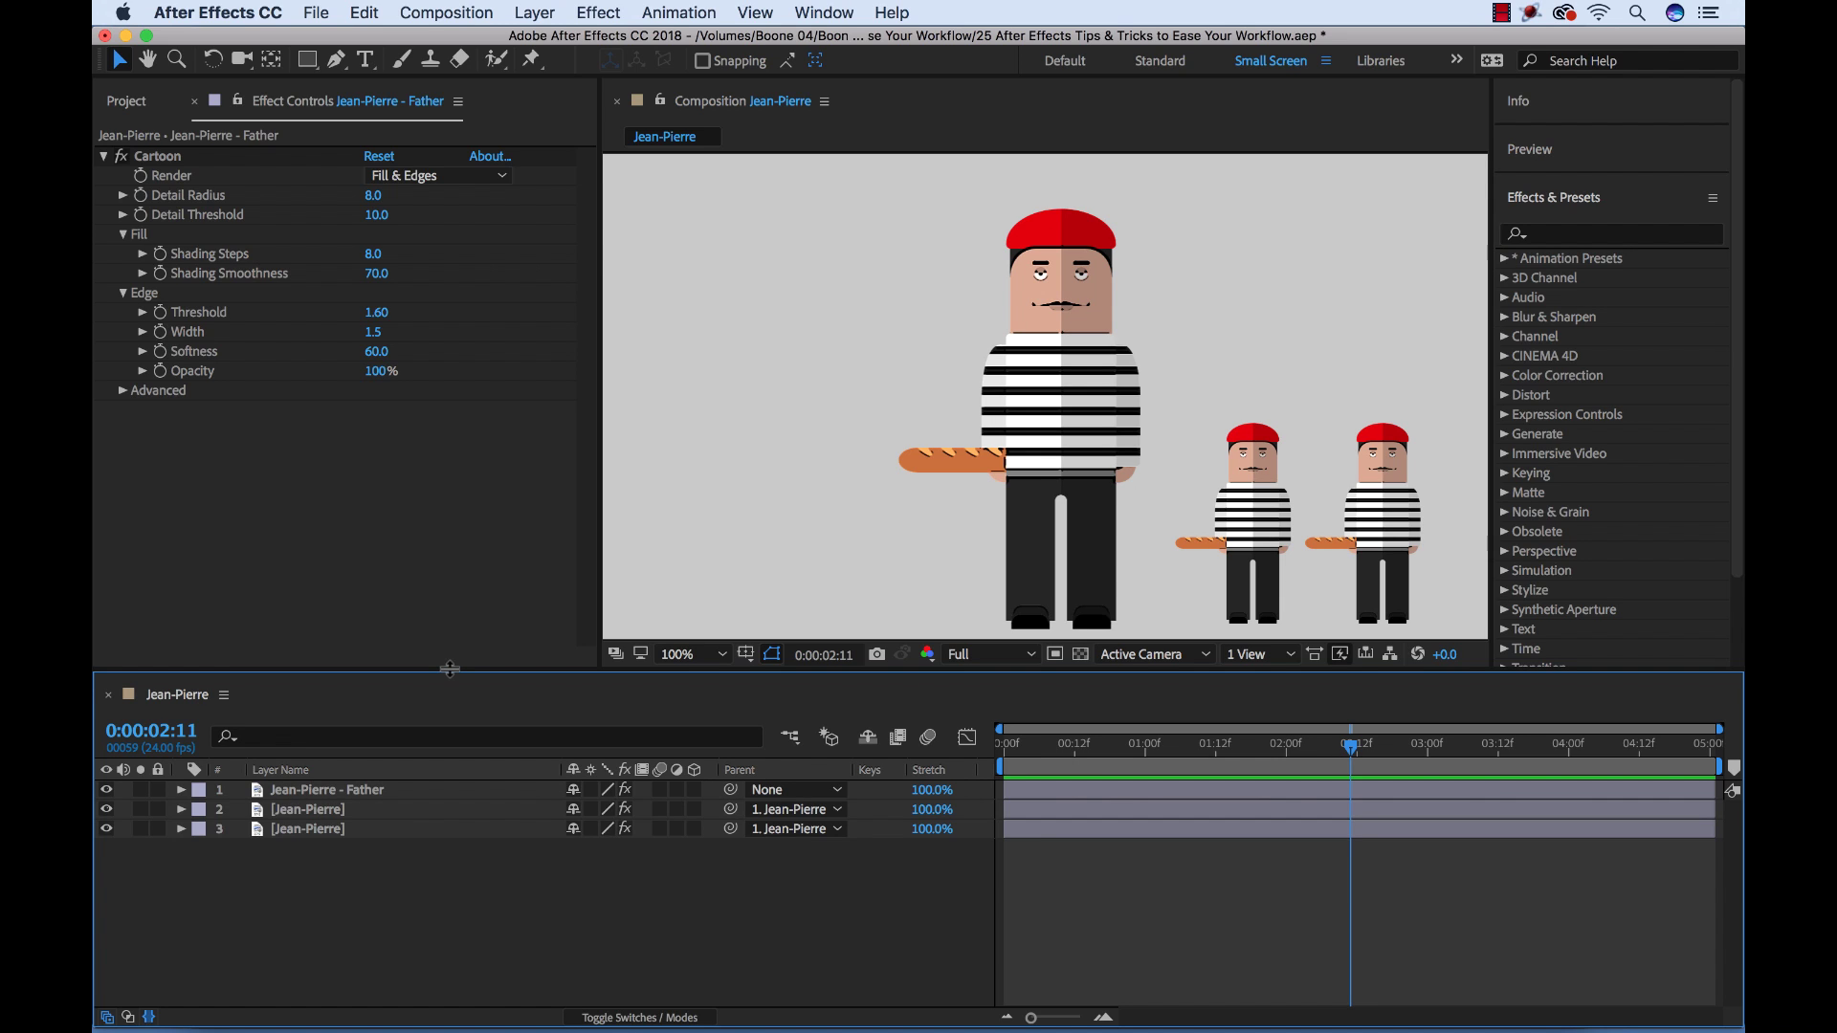
pyautogui.press('u')
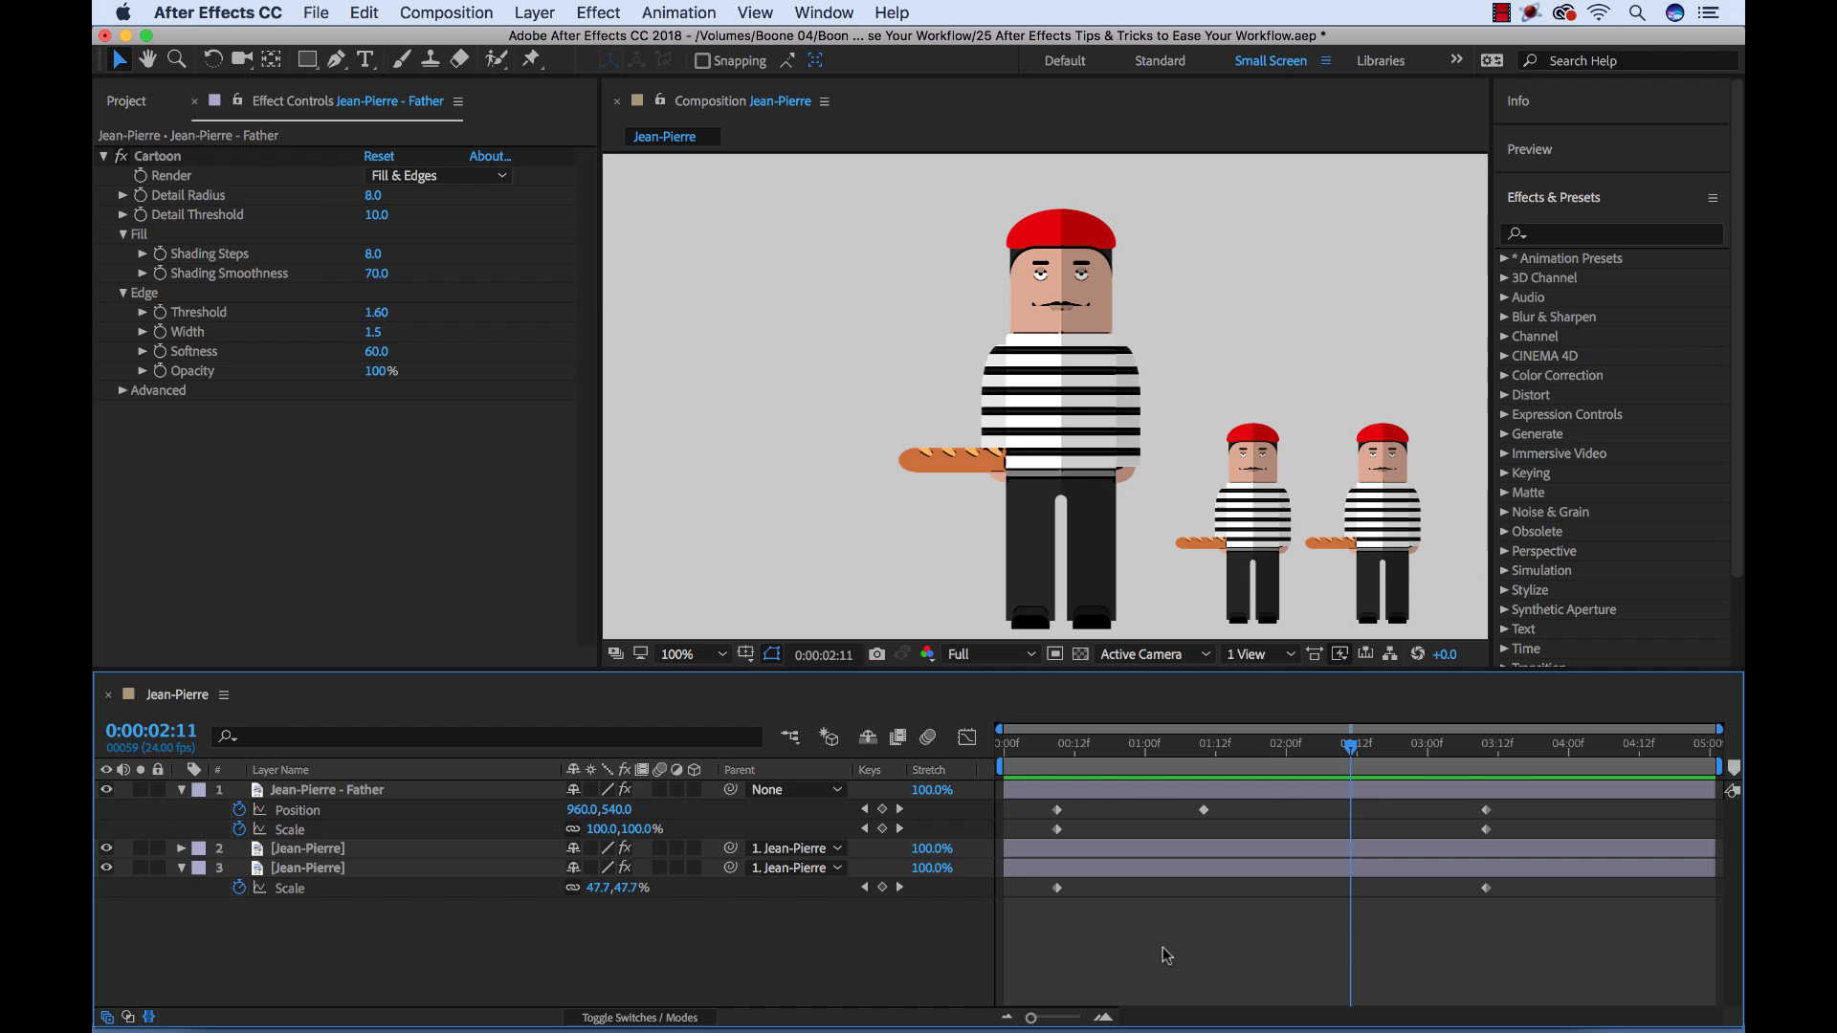
# Apply Easy Ease to the Father layer's first Position keyframe with F9
pyautogui.press('j')
pyautogui.press('j')
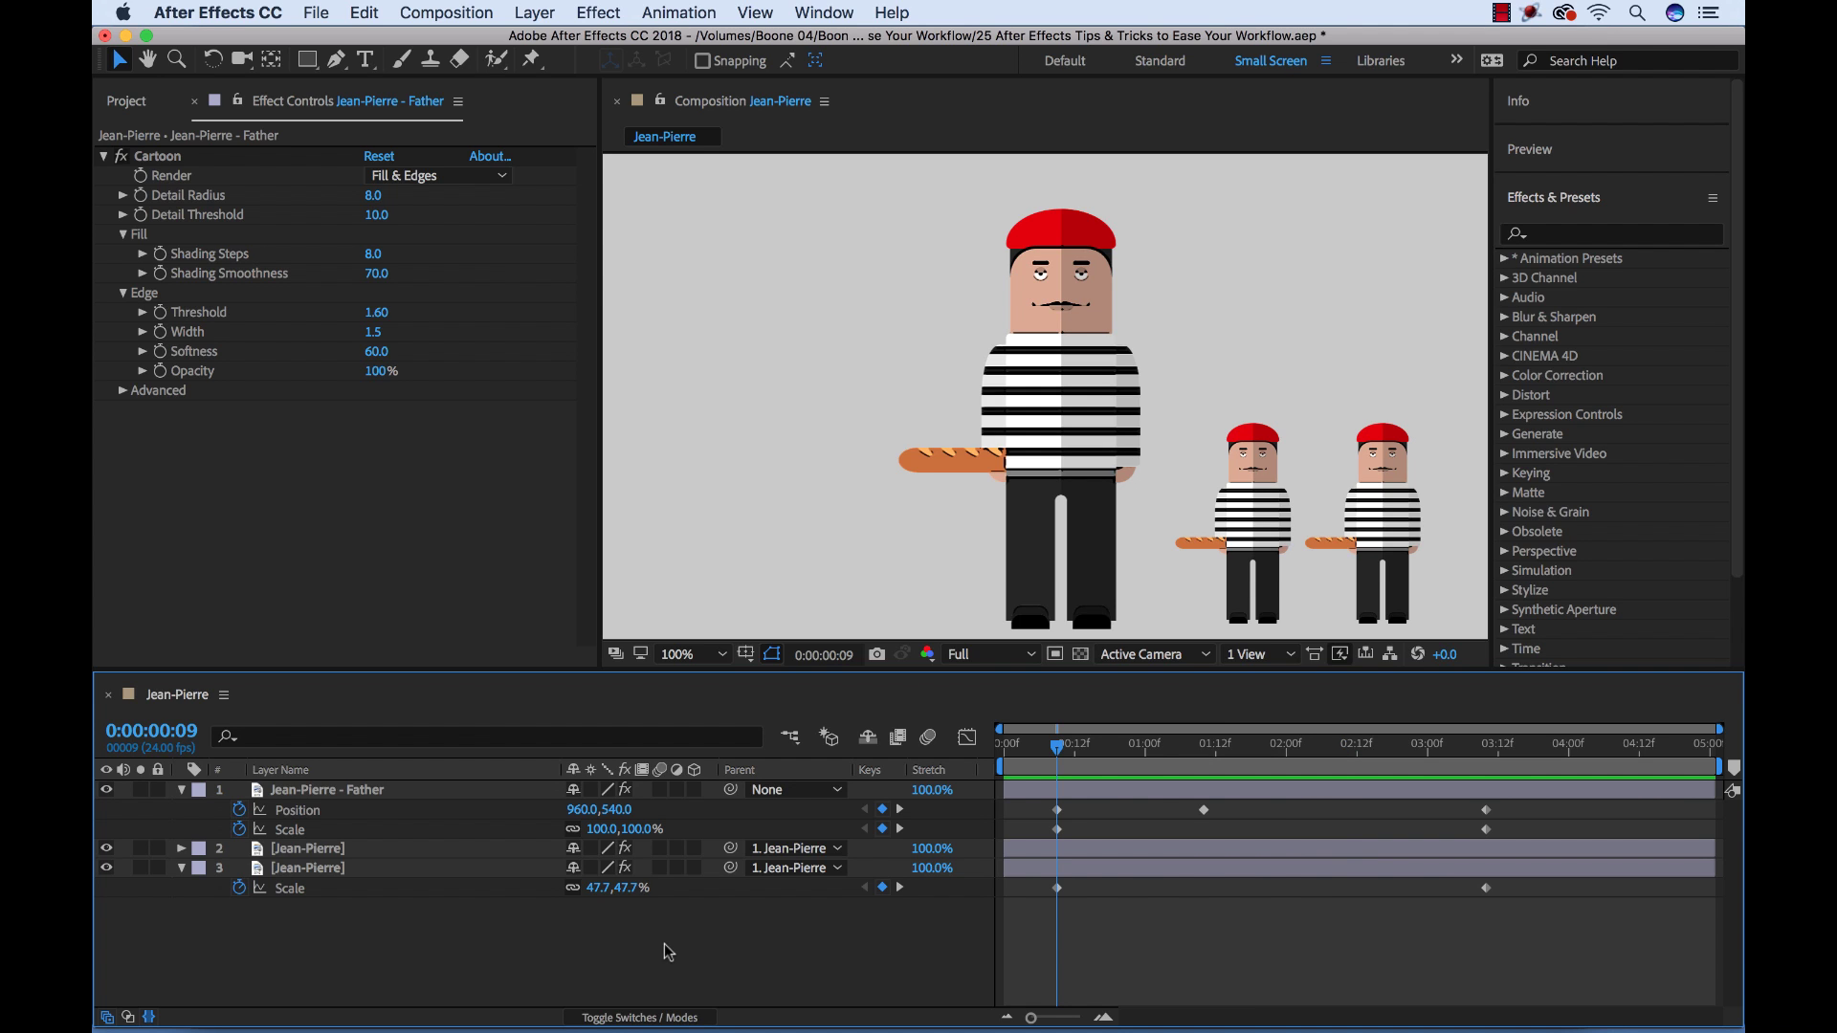
pyautogui.click(1057, 810)
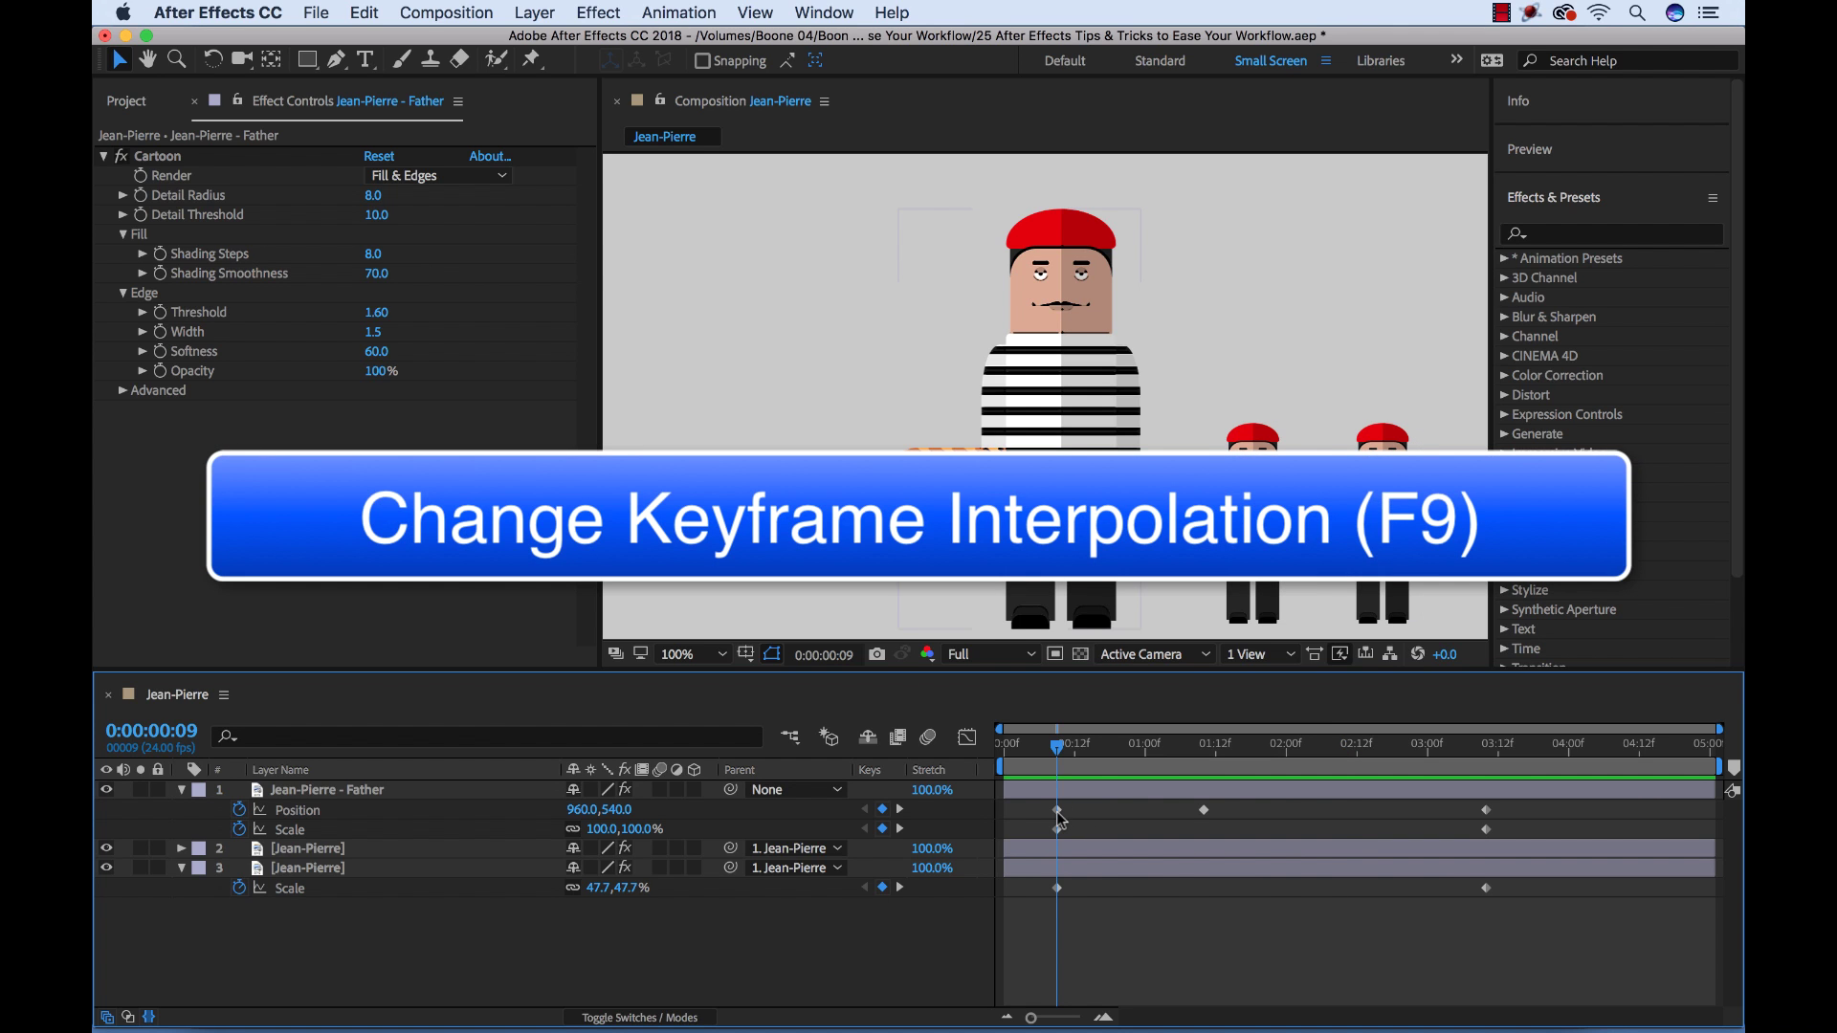
pyautogui.click(1058, 814)
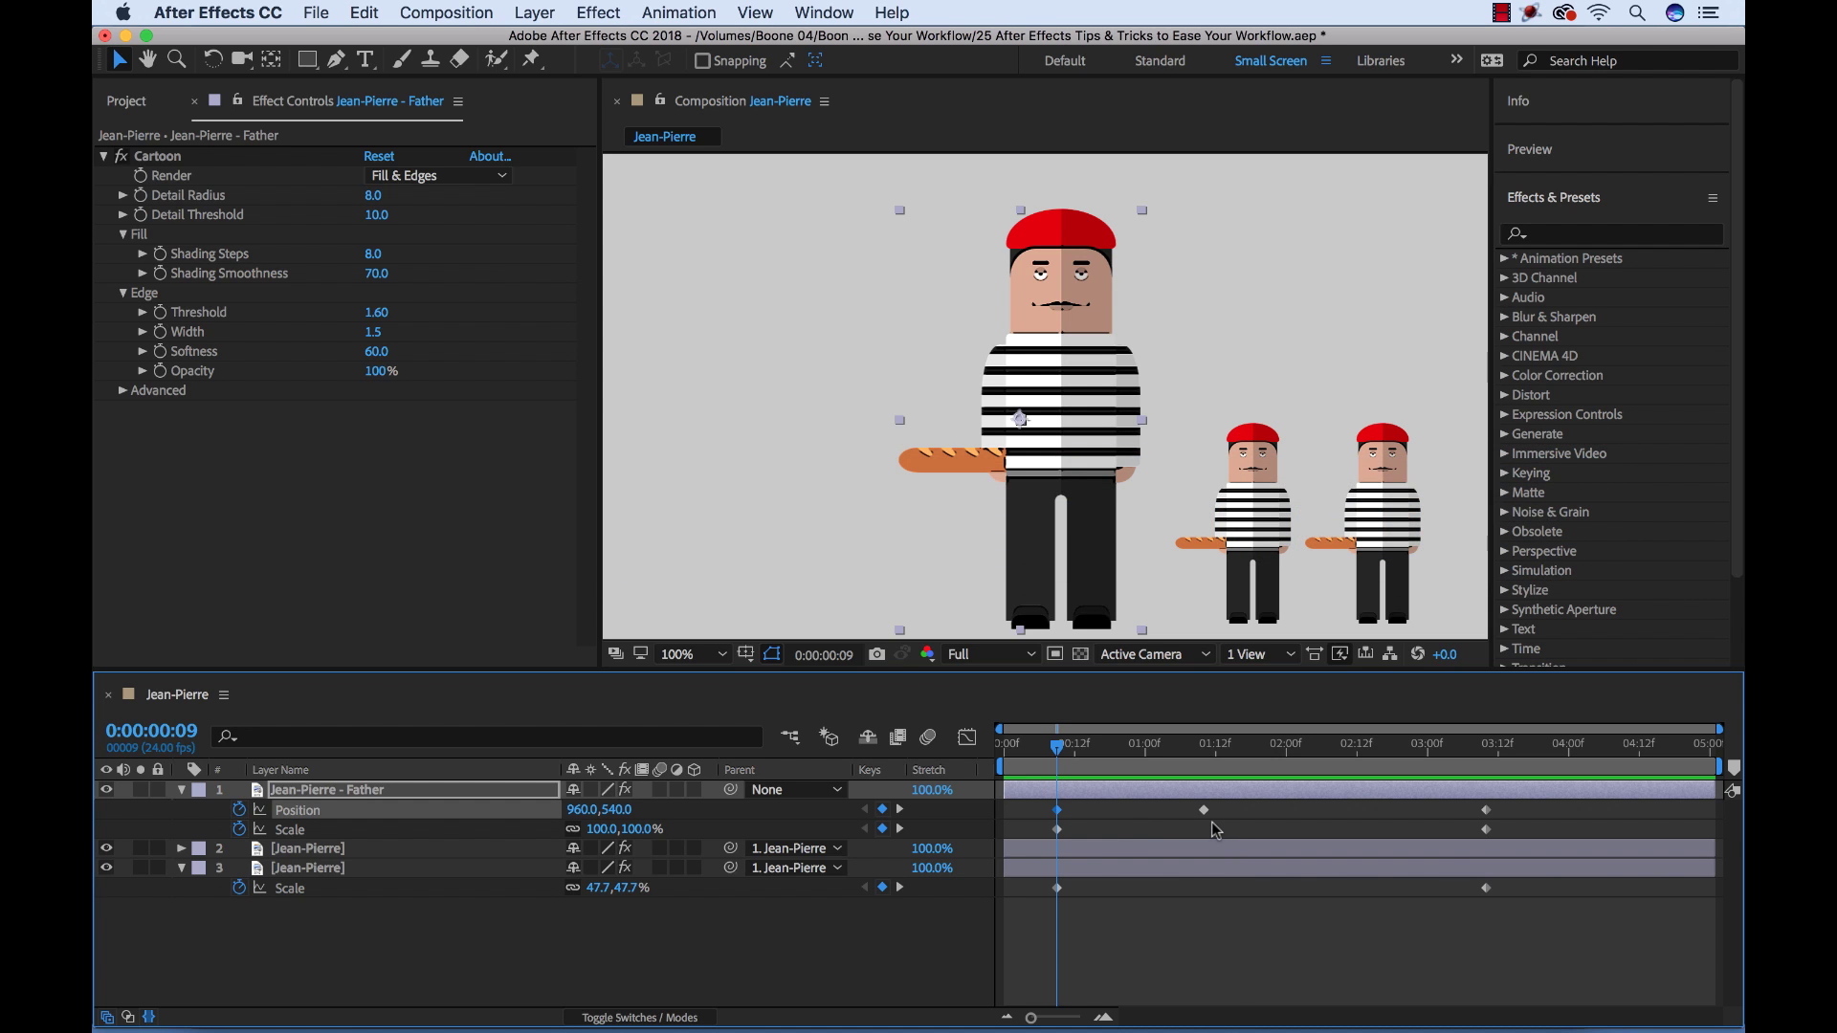
pyautogui.press('F9')
# Toggle the middle Position keyframe at 01:10 between linear and auto-bezier, leaving it auto-bezier
pyautogui.press('=')
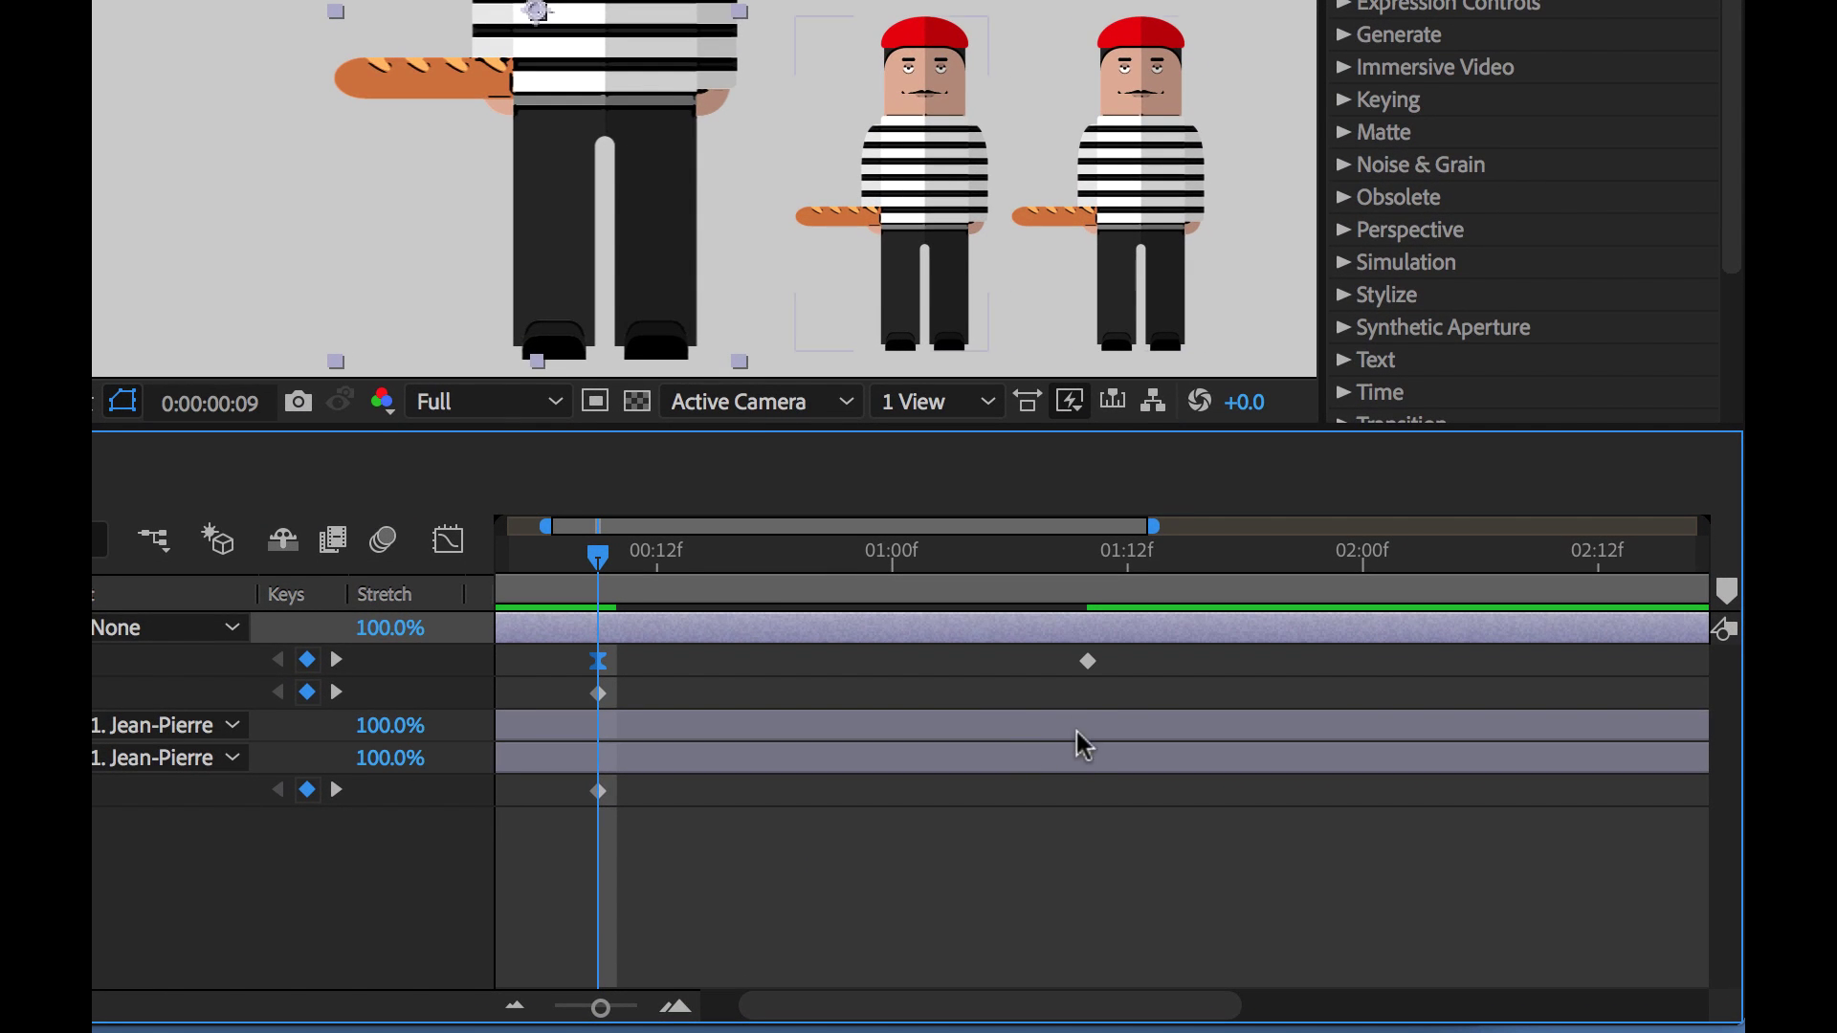
pyautogui.click(1089, 663)
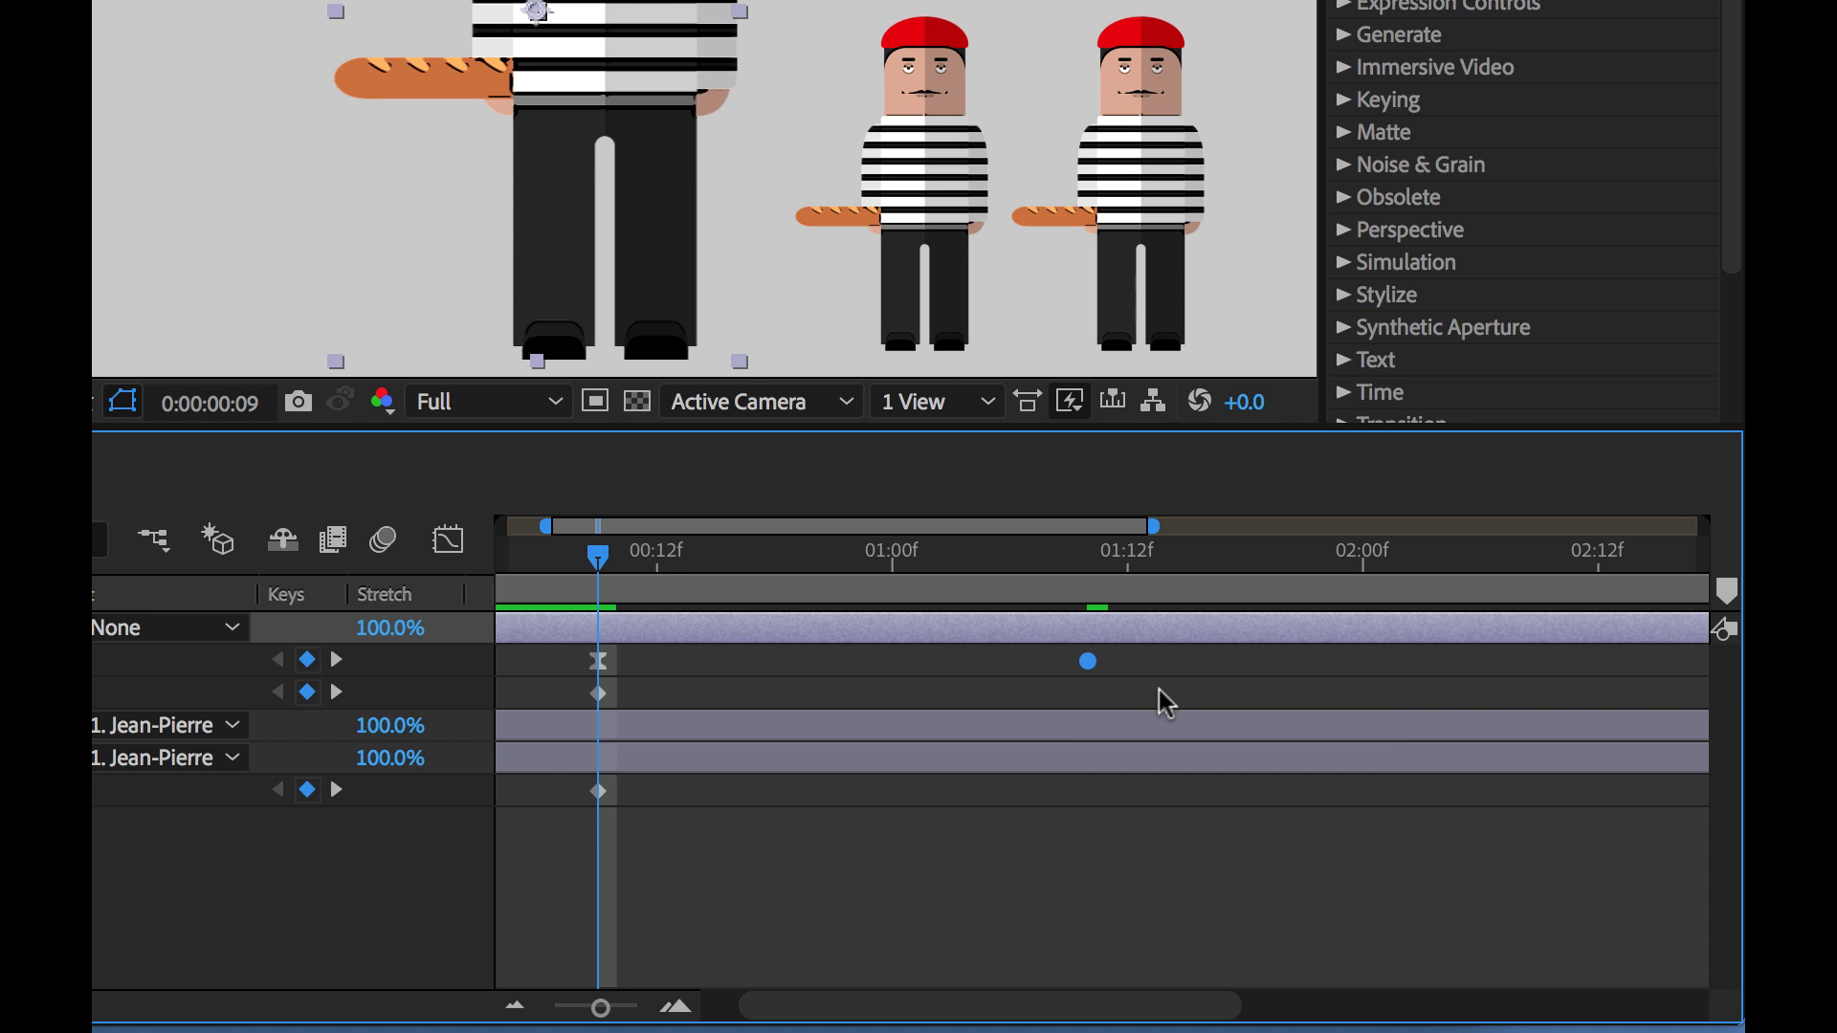
pyautogui.keyDown('ctrl'); pyautogui.click(1091, 661); pyautogui.keyUp('ctrl')
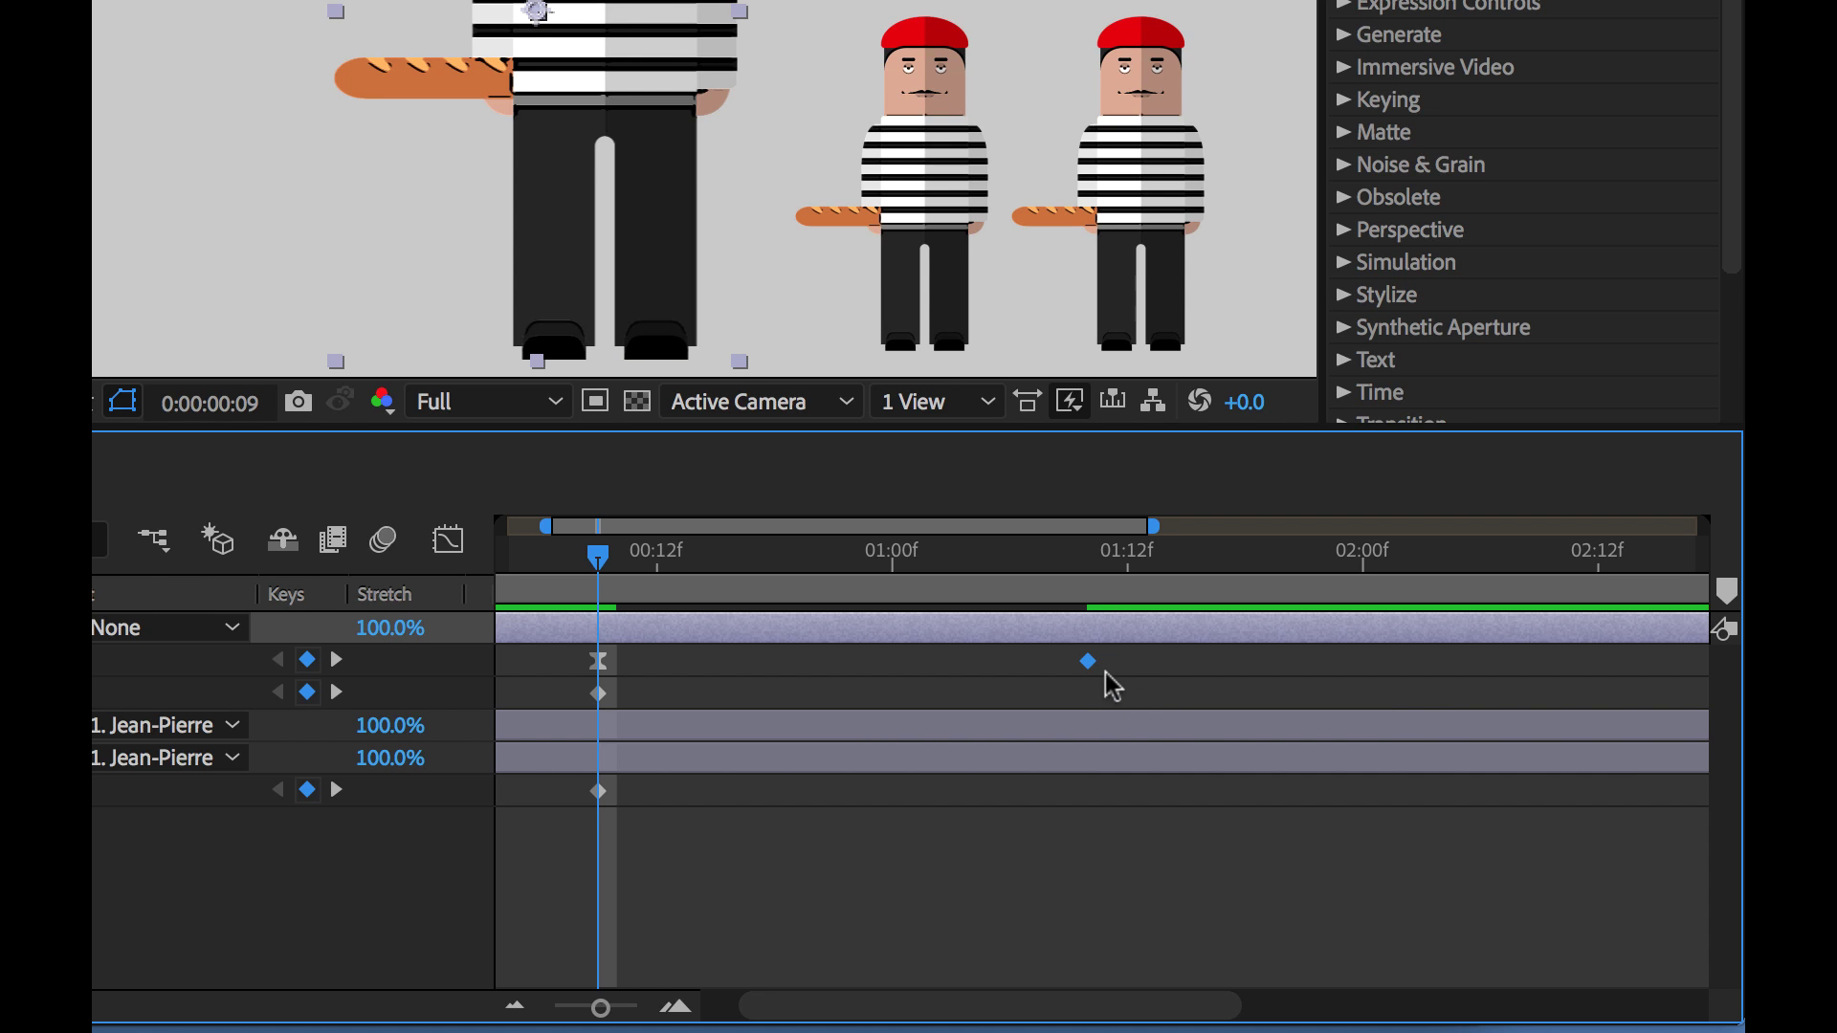
pyautogui.keyDown('ctrl'); pyautogui.click(1091, 663); pyautogui.keyUp('ctrl')
pyautogui.keyDown('ctrl'); pyautogui.click(1087, 662); pyautogui.keyUp('ctrl')
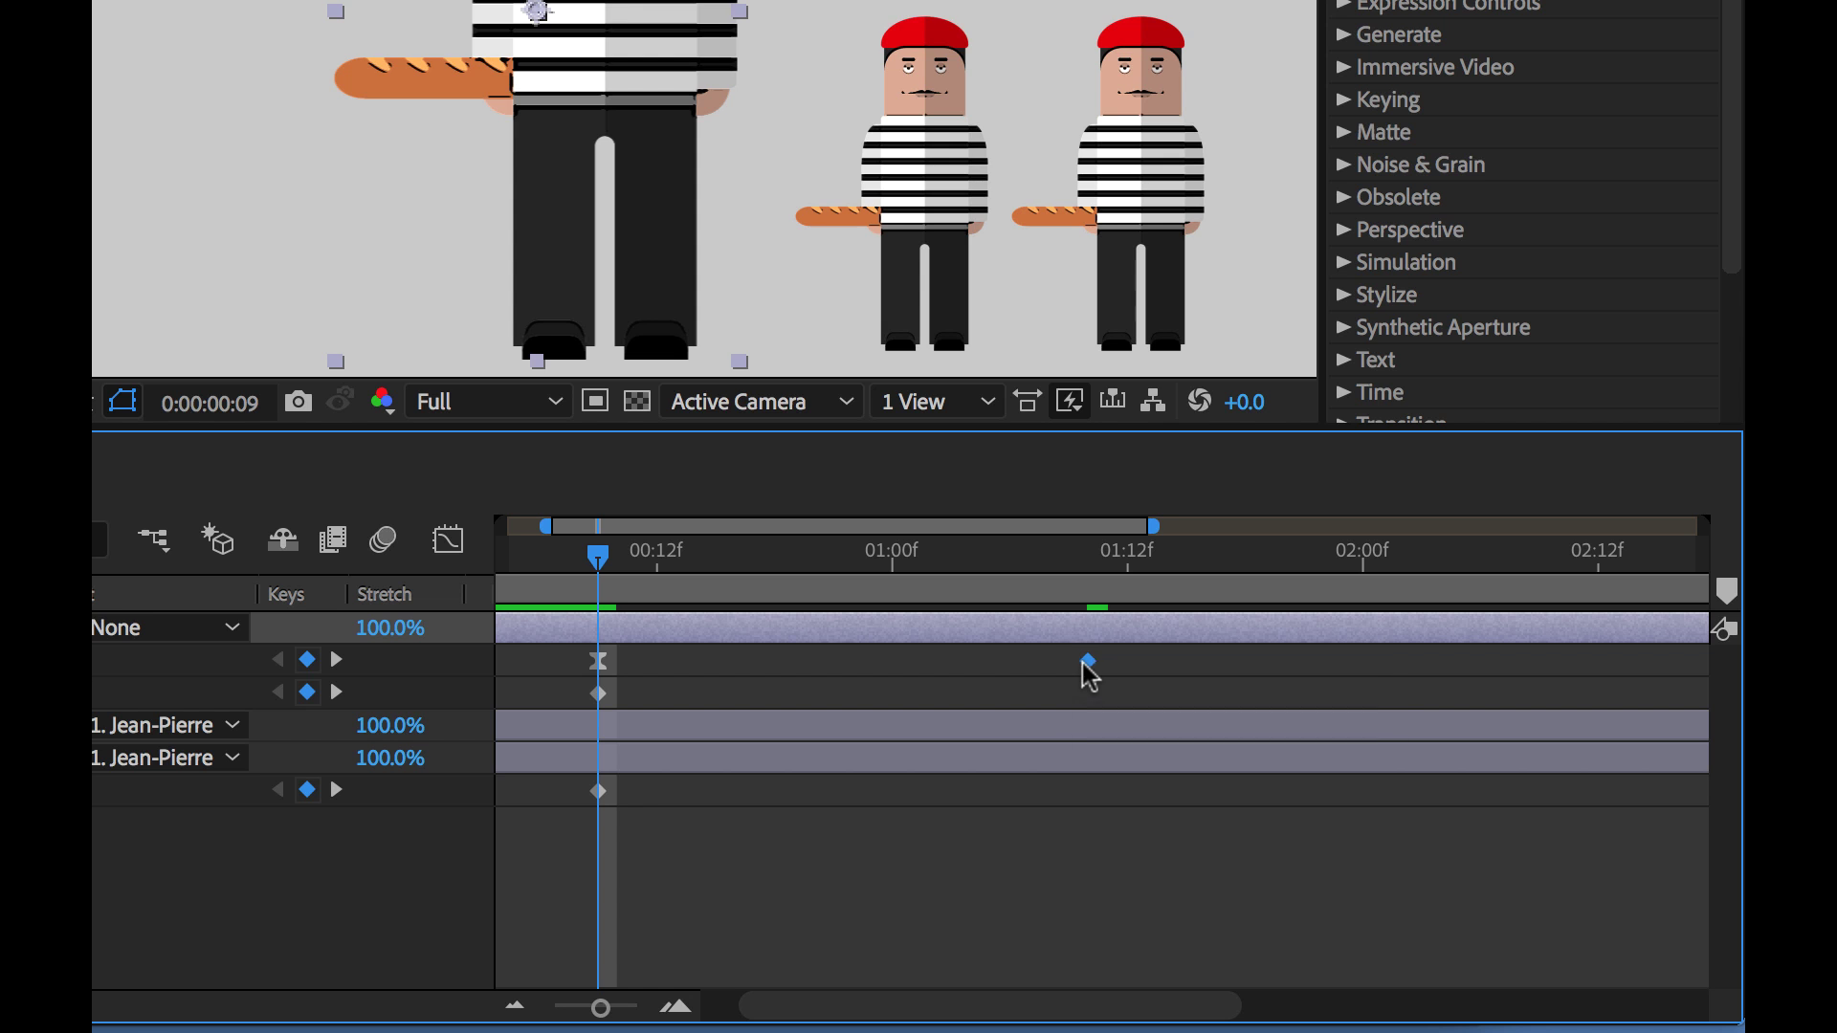
pyautogui.keyDown('ctrl'); pyautogui.click(1089, 662); pyautogui.keyUp('ctrl')
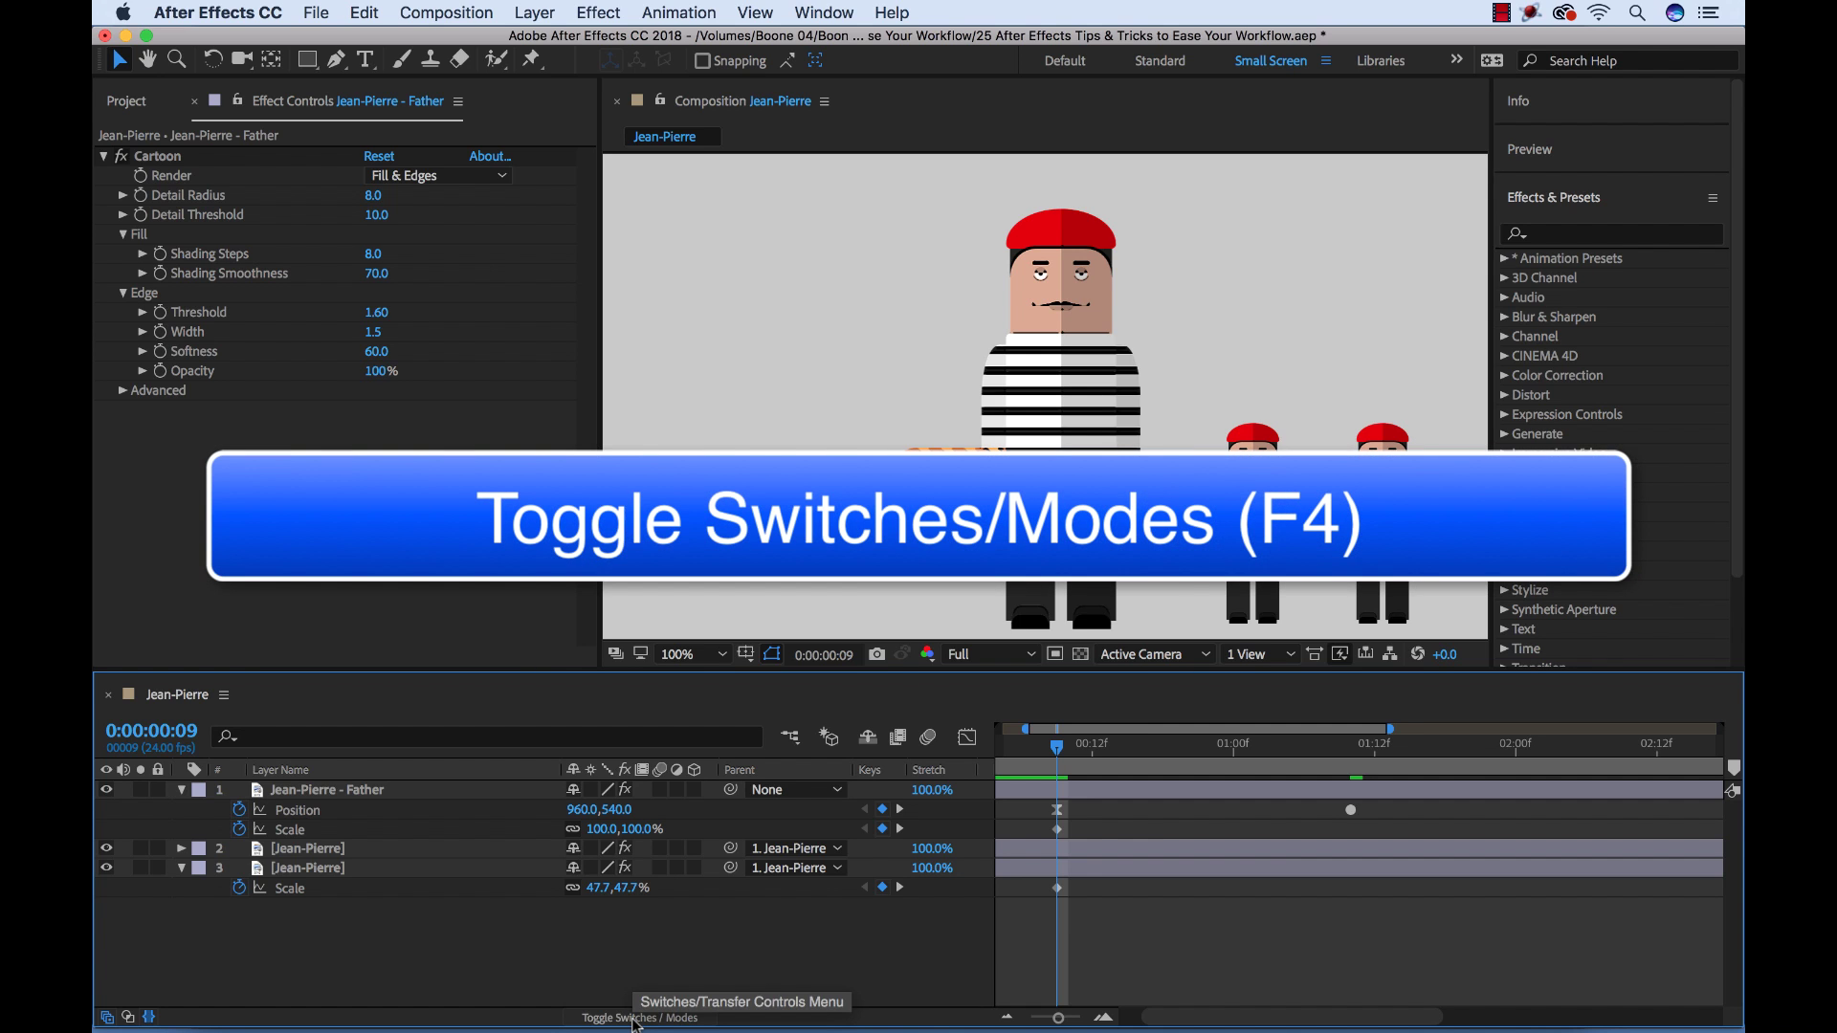
# Switch the timeline from layer switches to the Mode and TrkMat columns, ending on Modes
pyautogui.click(634, 1019)
pyautogui.click(635, 1019)
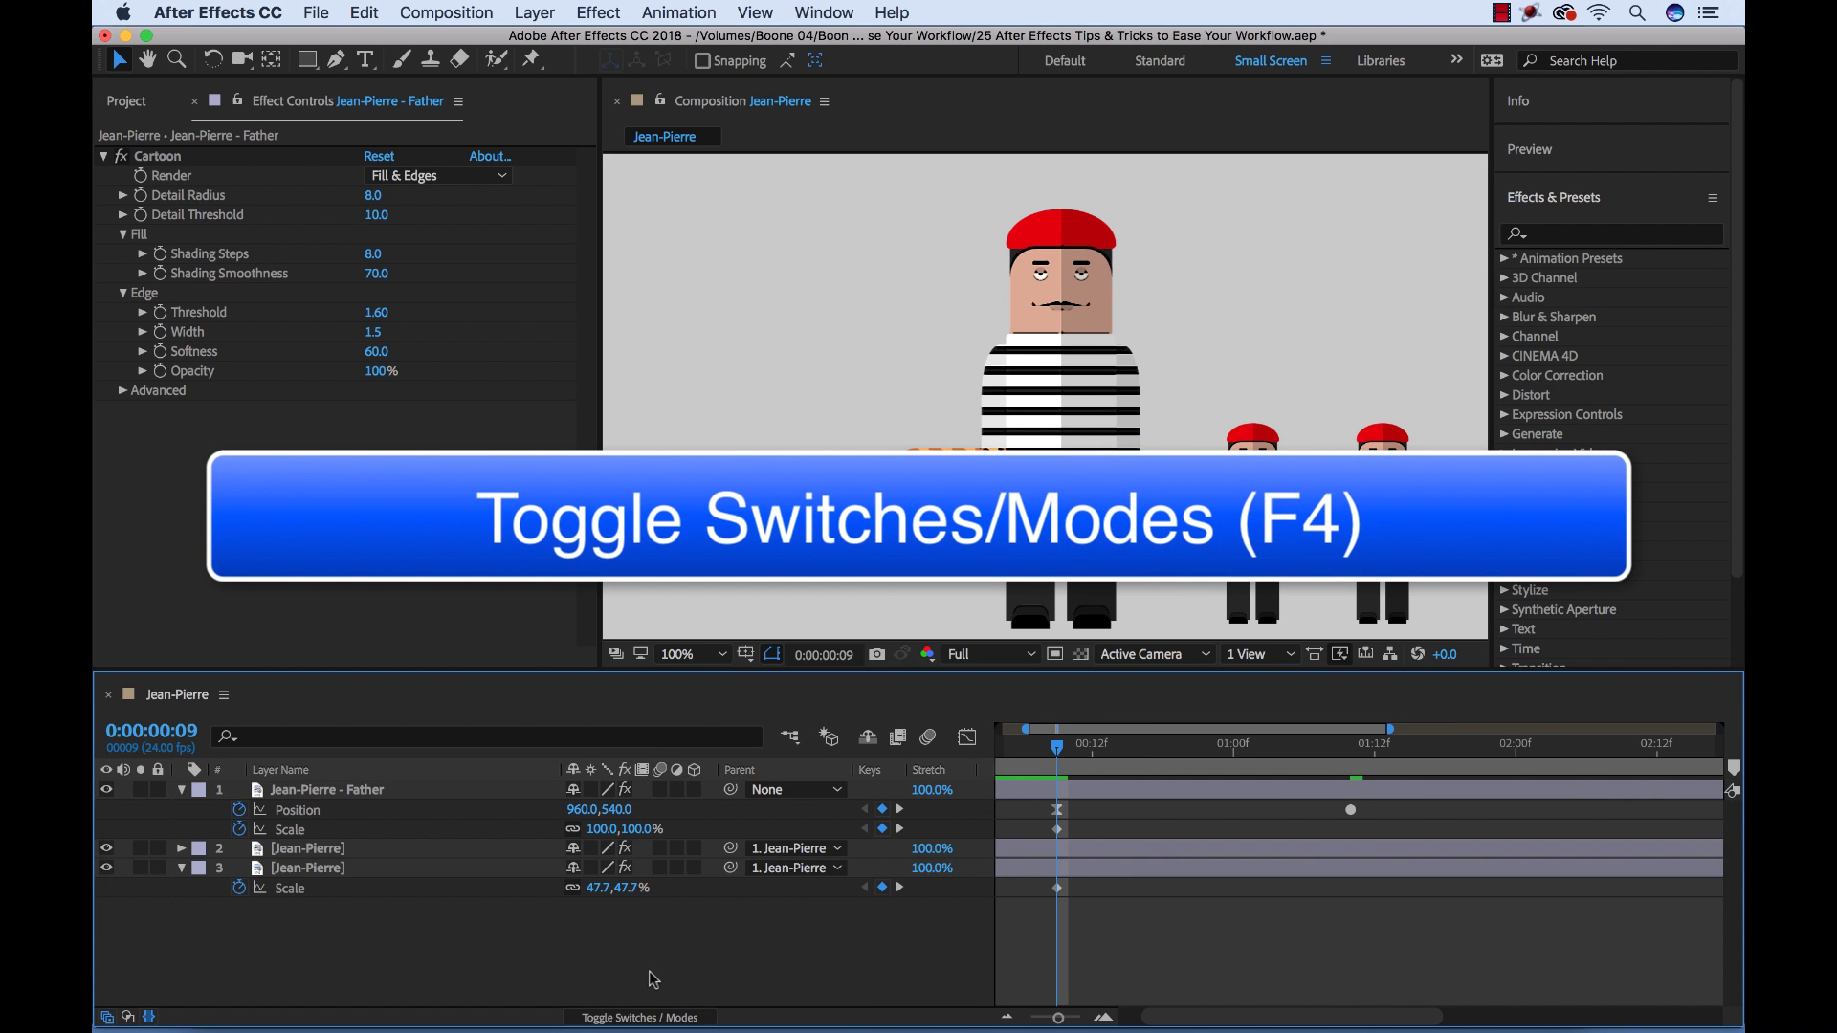
pyautogui.click(629, 1020)
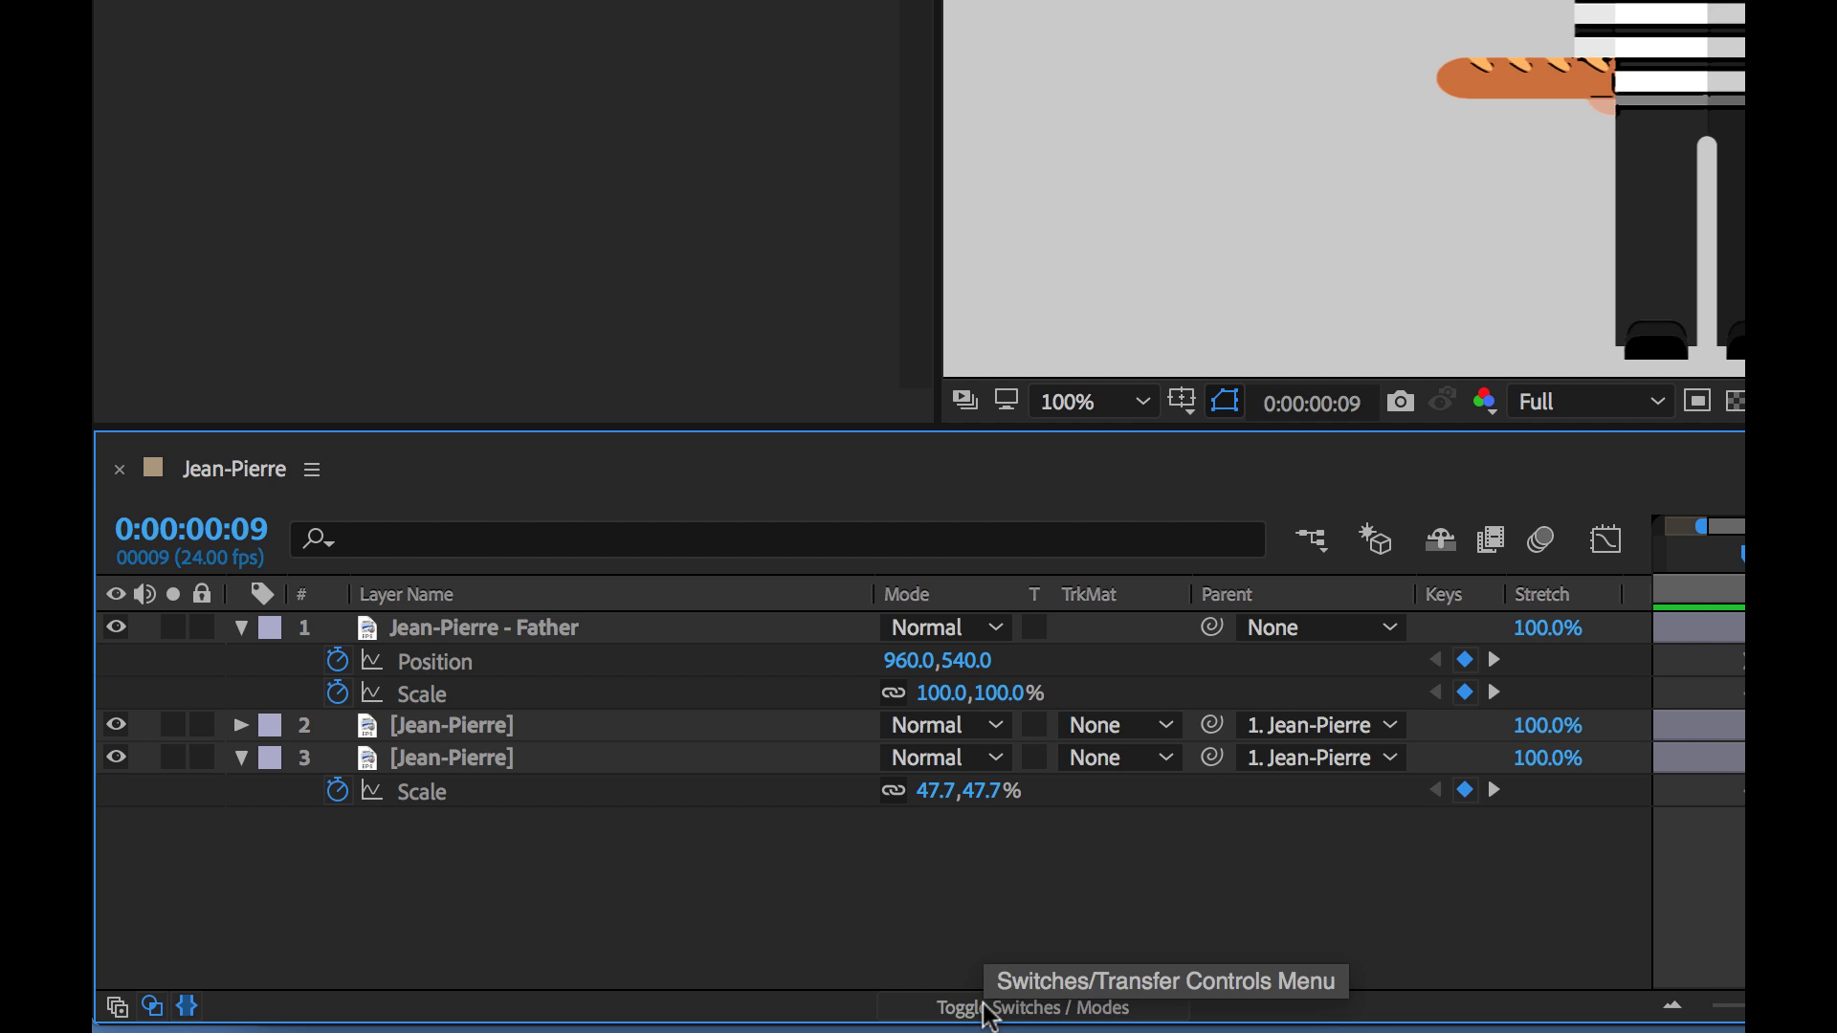
pyautogui.click(991, 1009)
pyautogui.click(990, 1009)
pyautogui.click(990, 1009)
pyautogui.click(990, 1009)
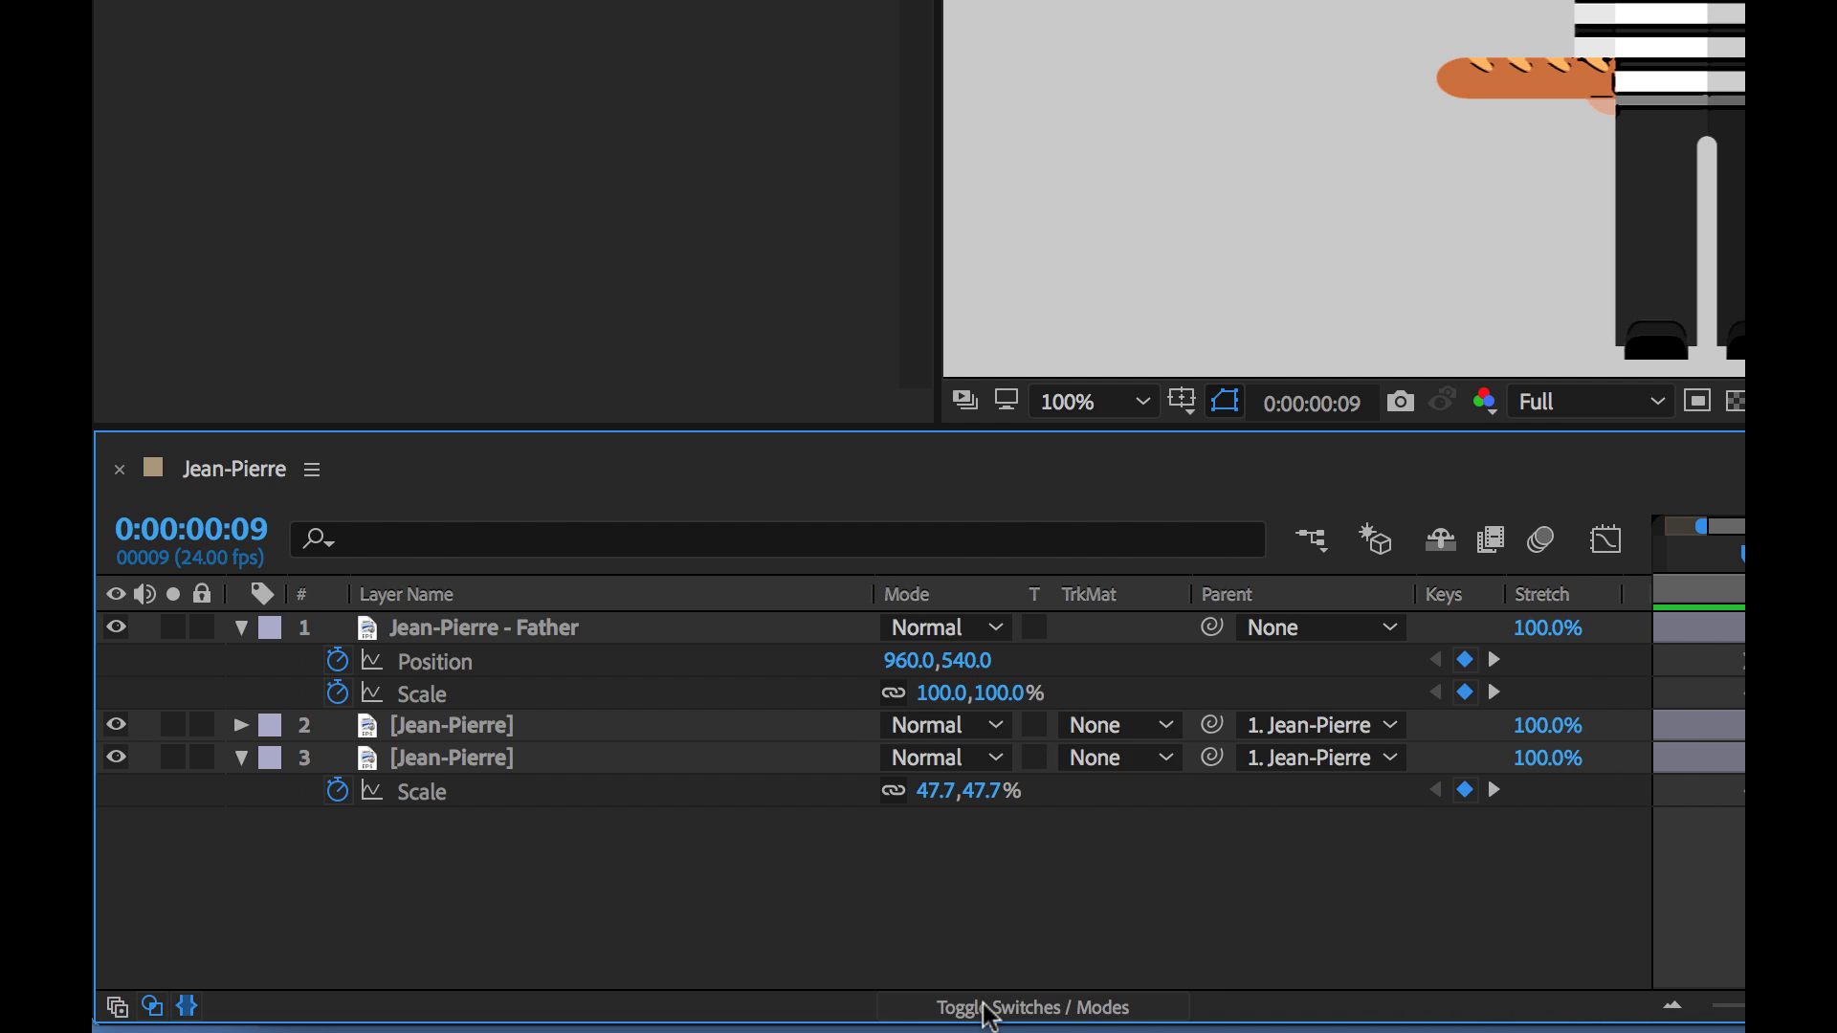
pyautogui.click(990, 1010)
pyautogui.click(990, 1009)
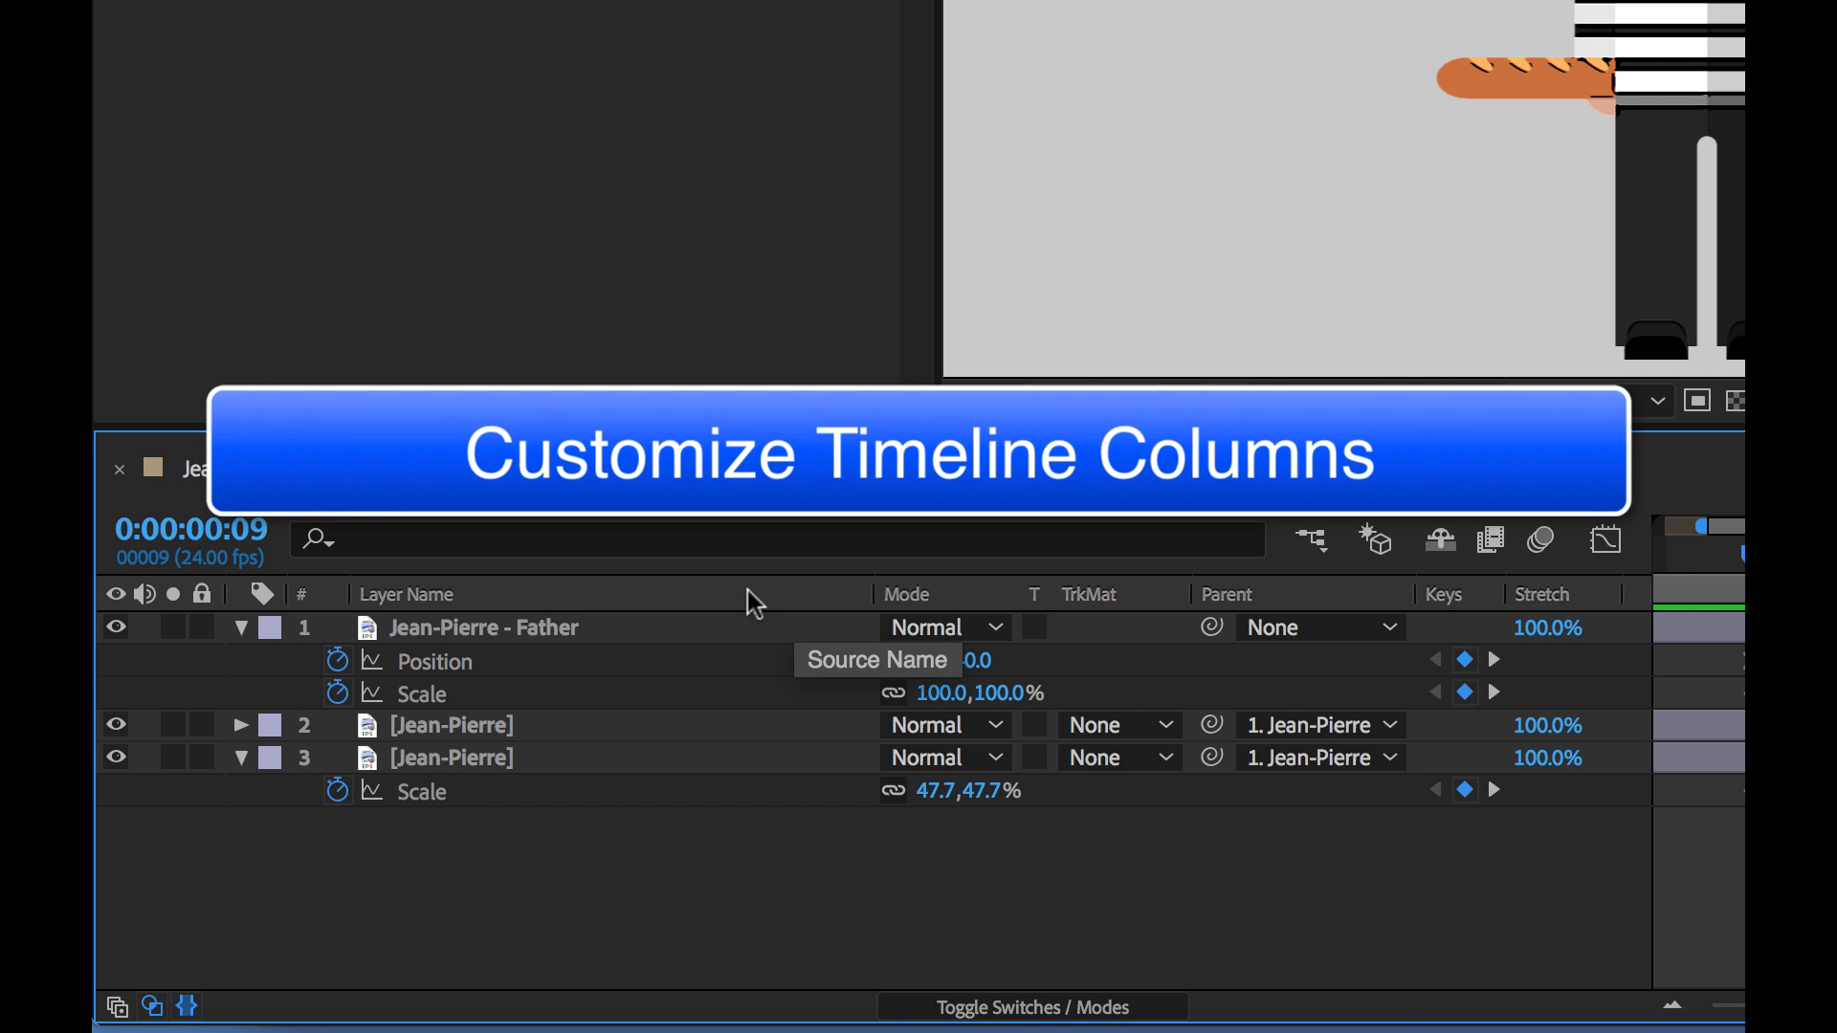
pyautogui.rightClick(750, 592)
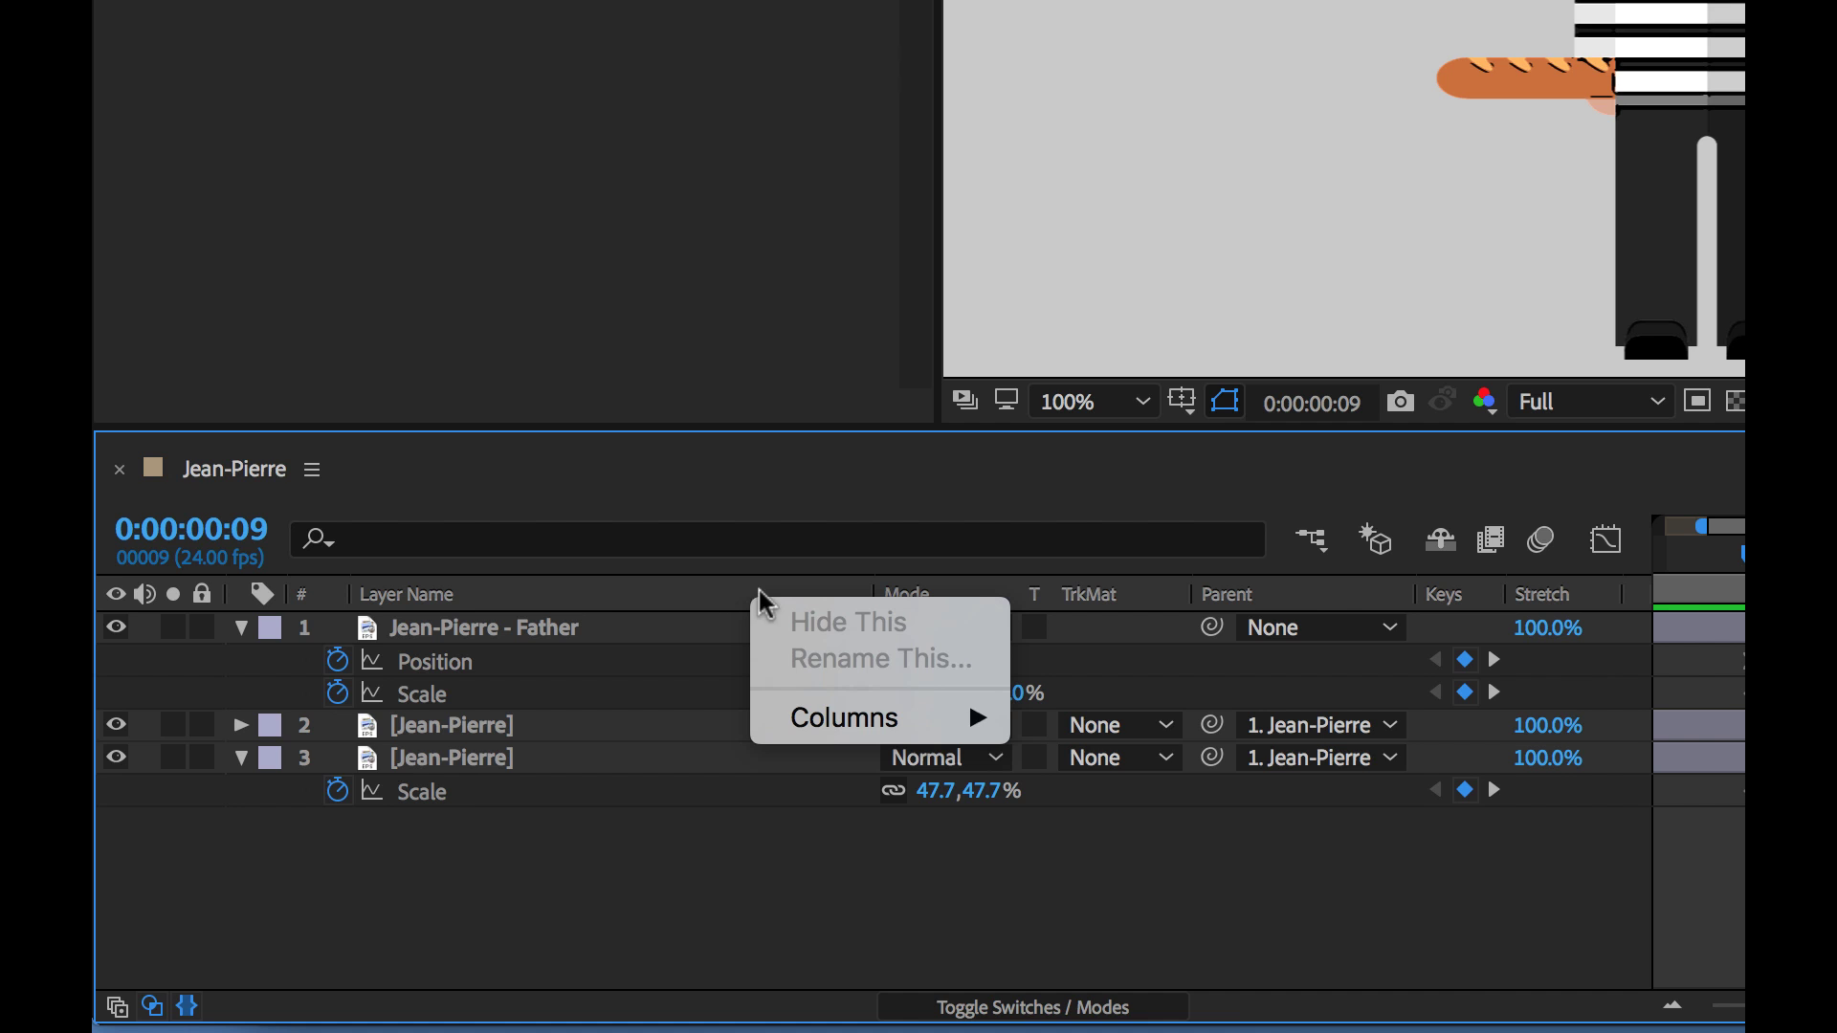
pyautogui.moveTo(846, 719)
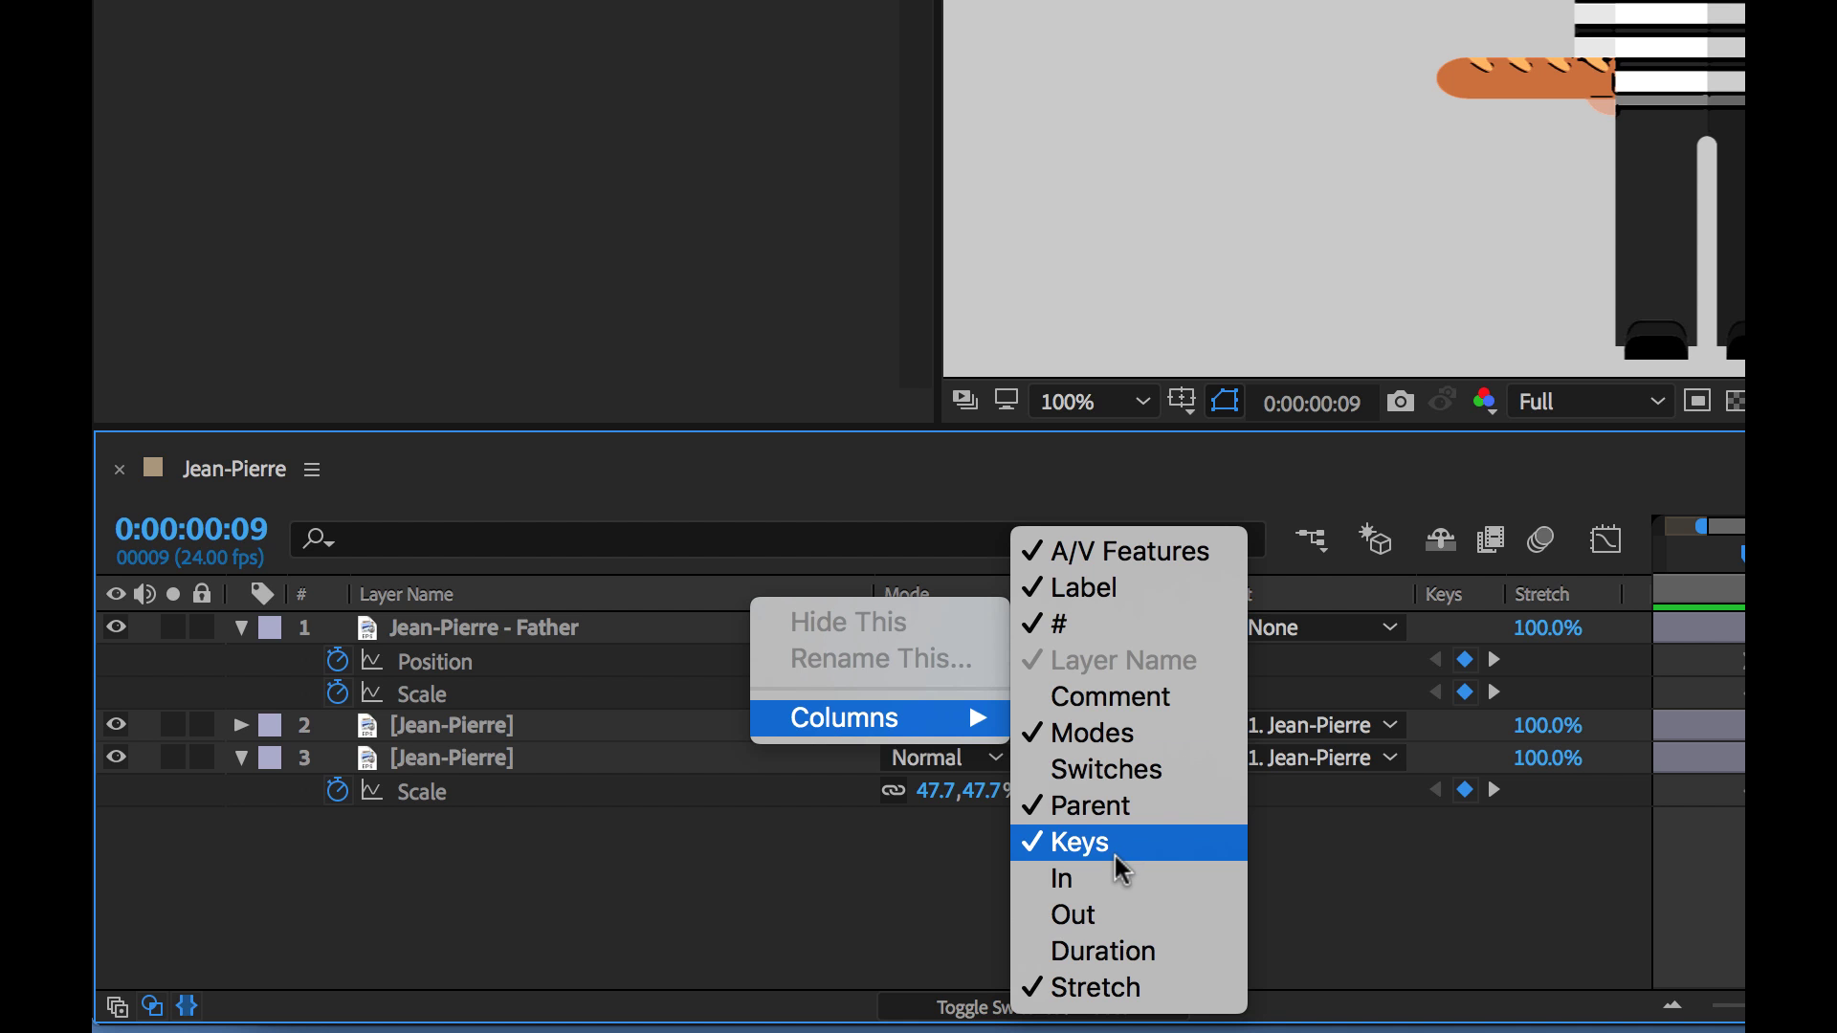
pyautogui.click(873, 905)
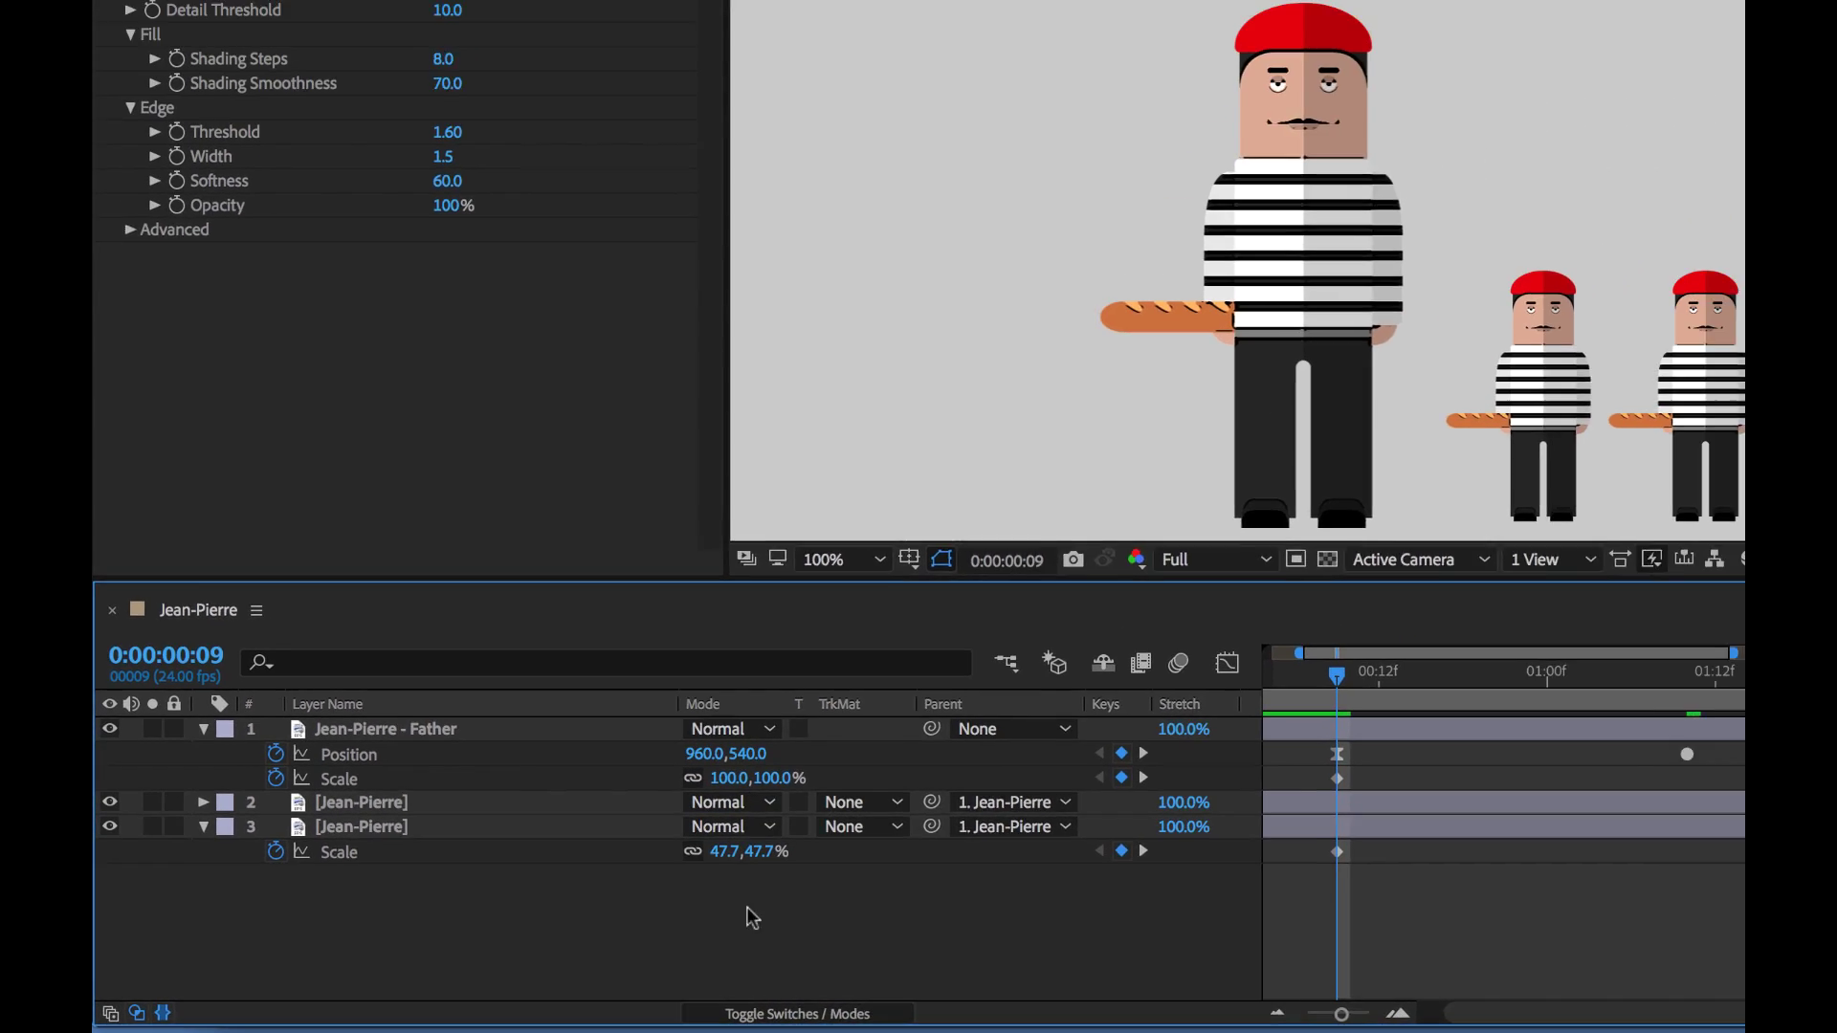
# Zoom out and add numbered markers 1, 2 and 3 at 01:09, 01:22 and 02:16
pyautogui.click(1110, 746)
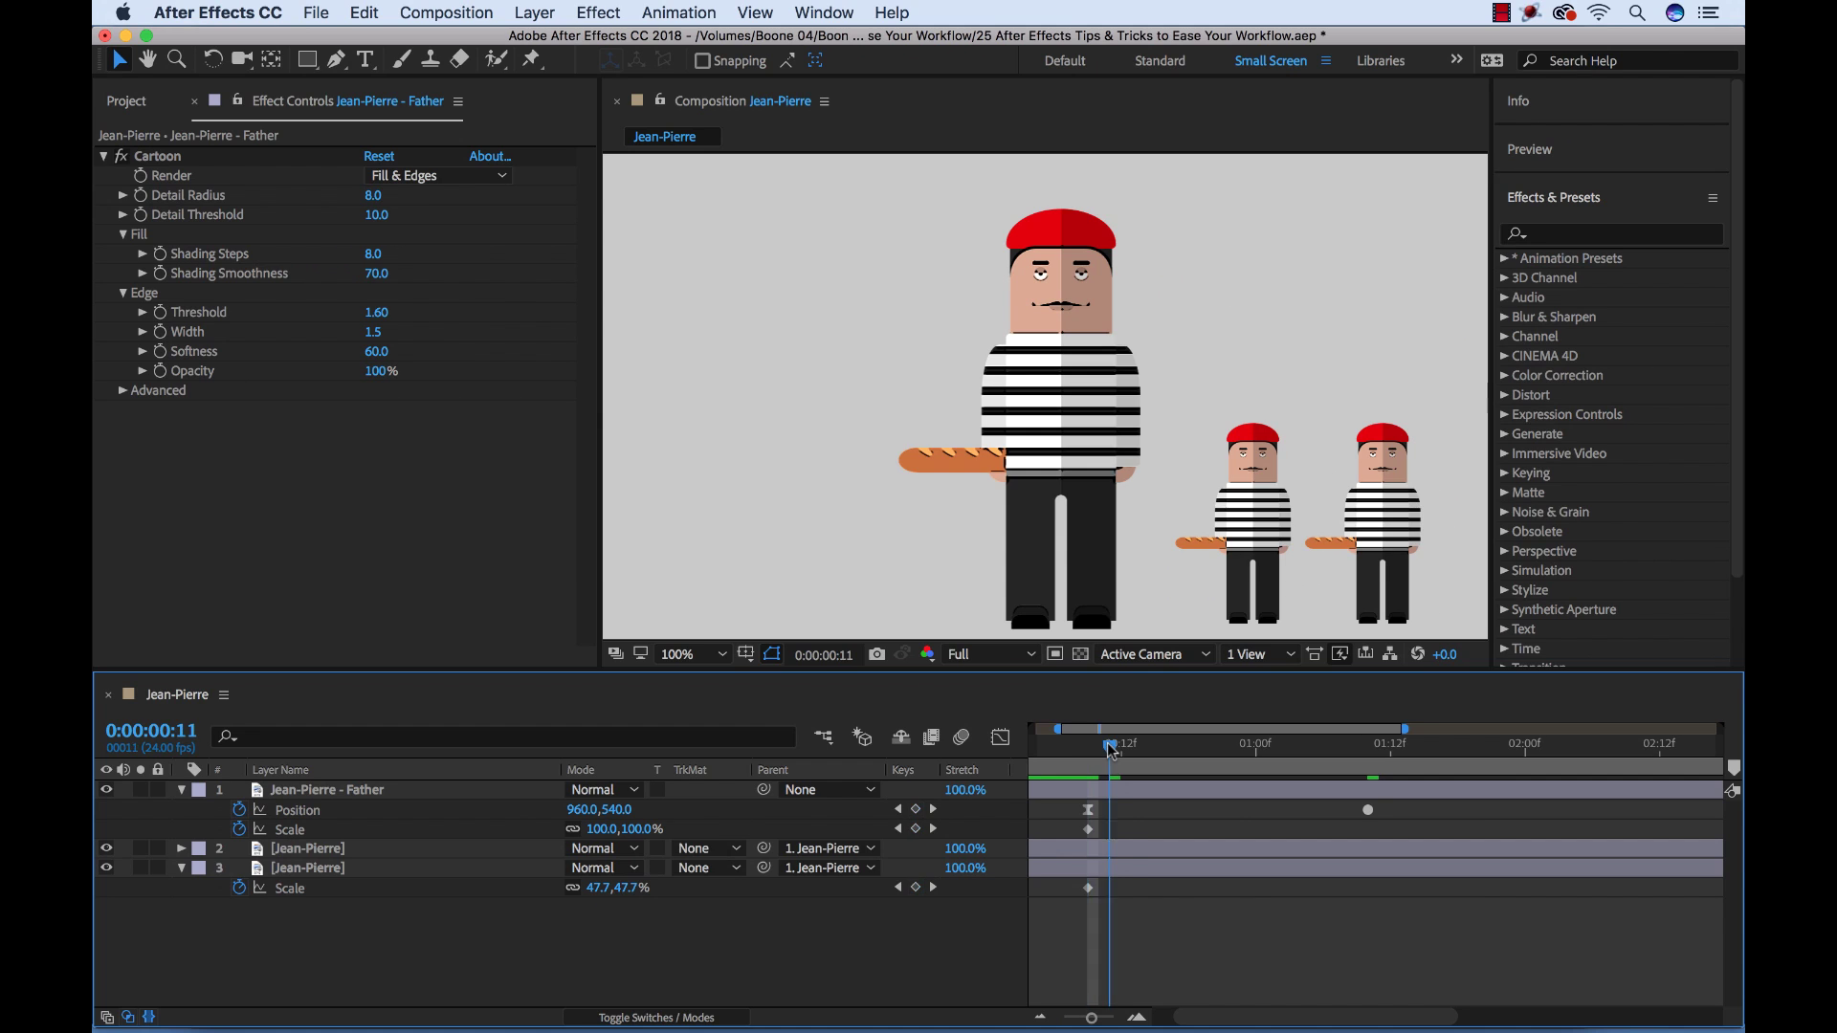
pyautogui.press(';')
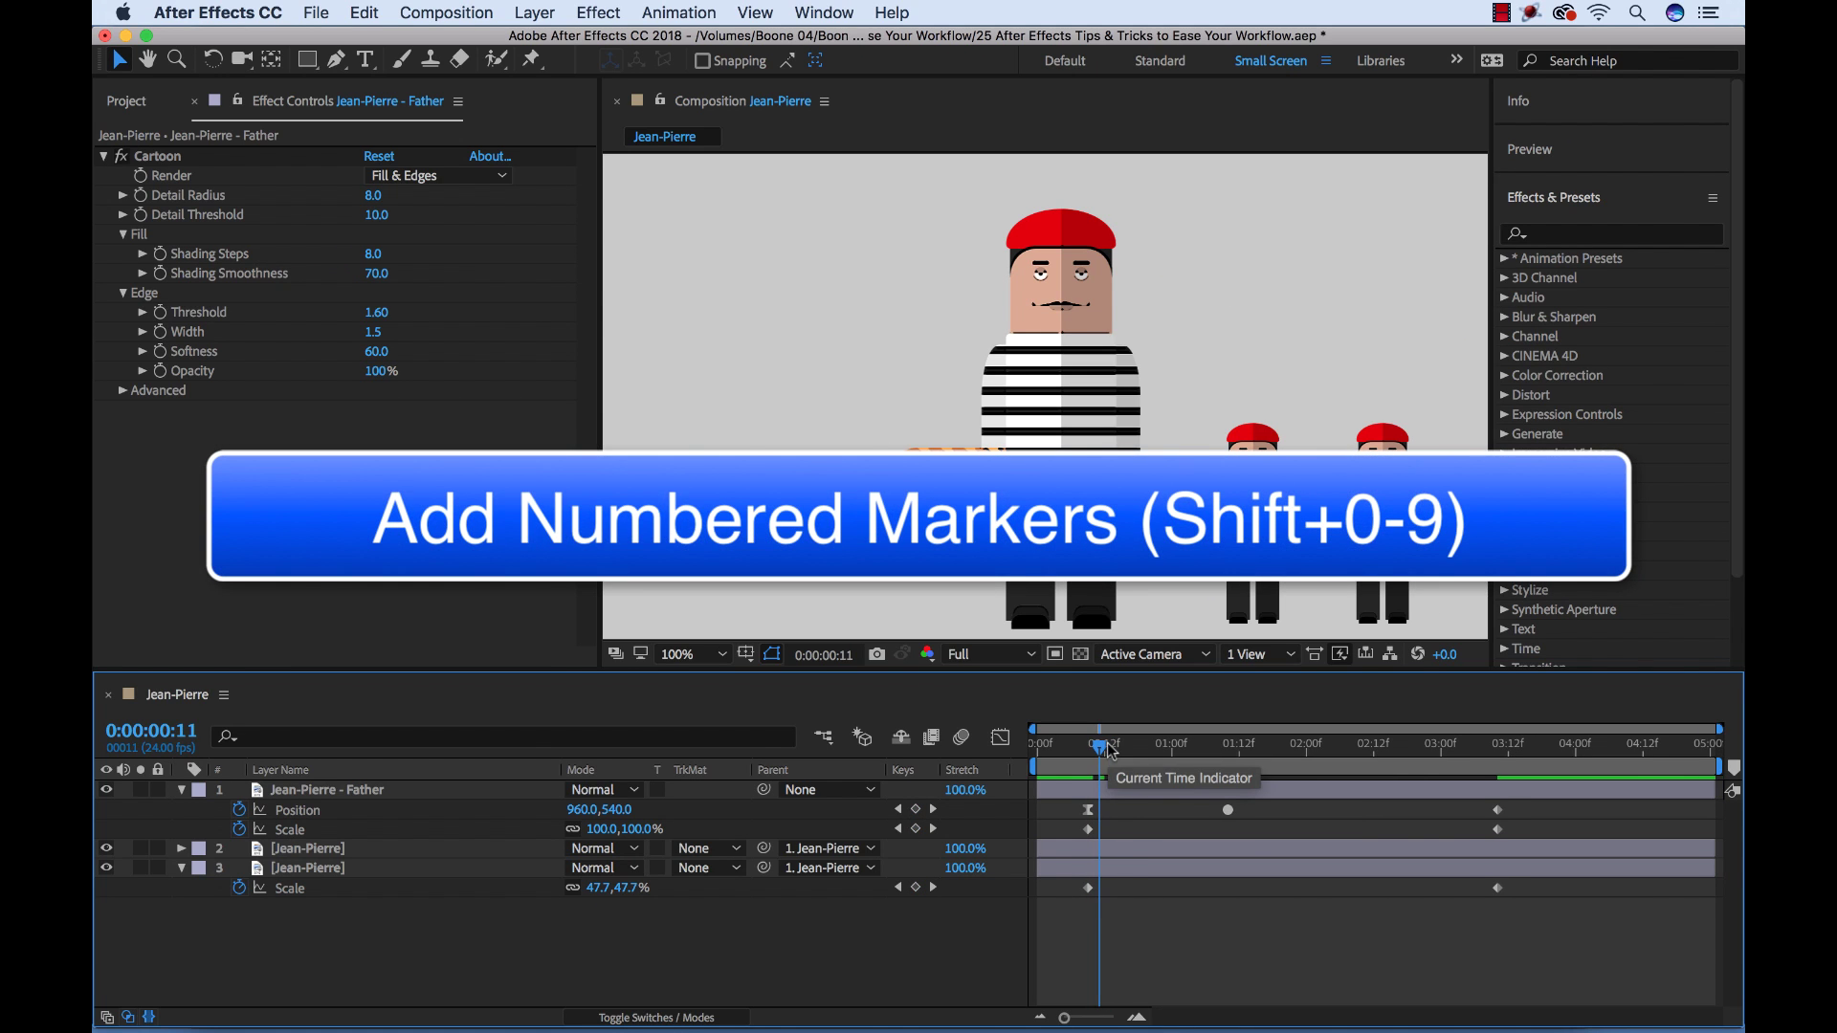
pyautogui.moveTo(1110, 746); pyautogui.dragTo(1161, 750)
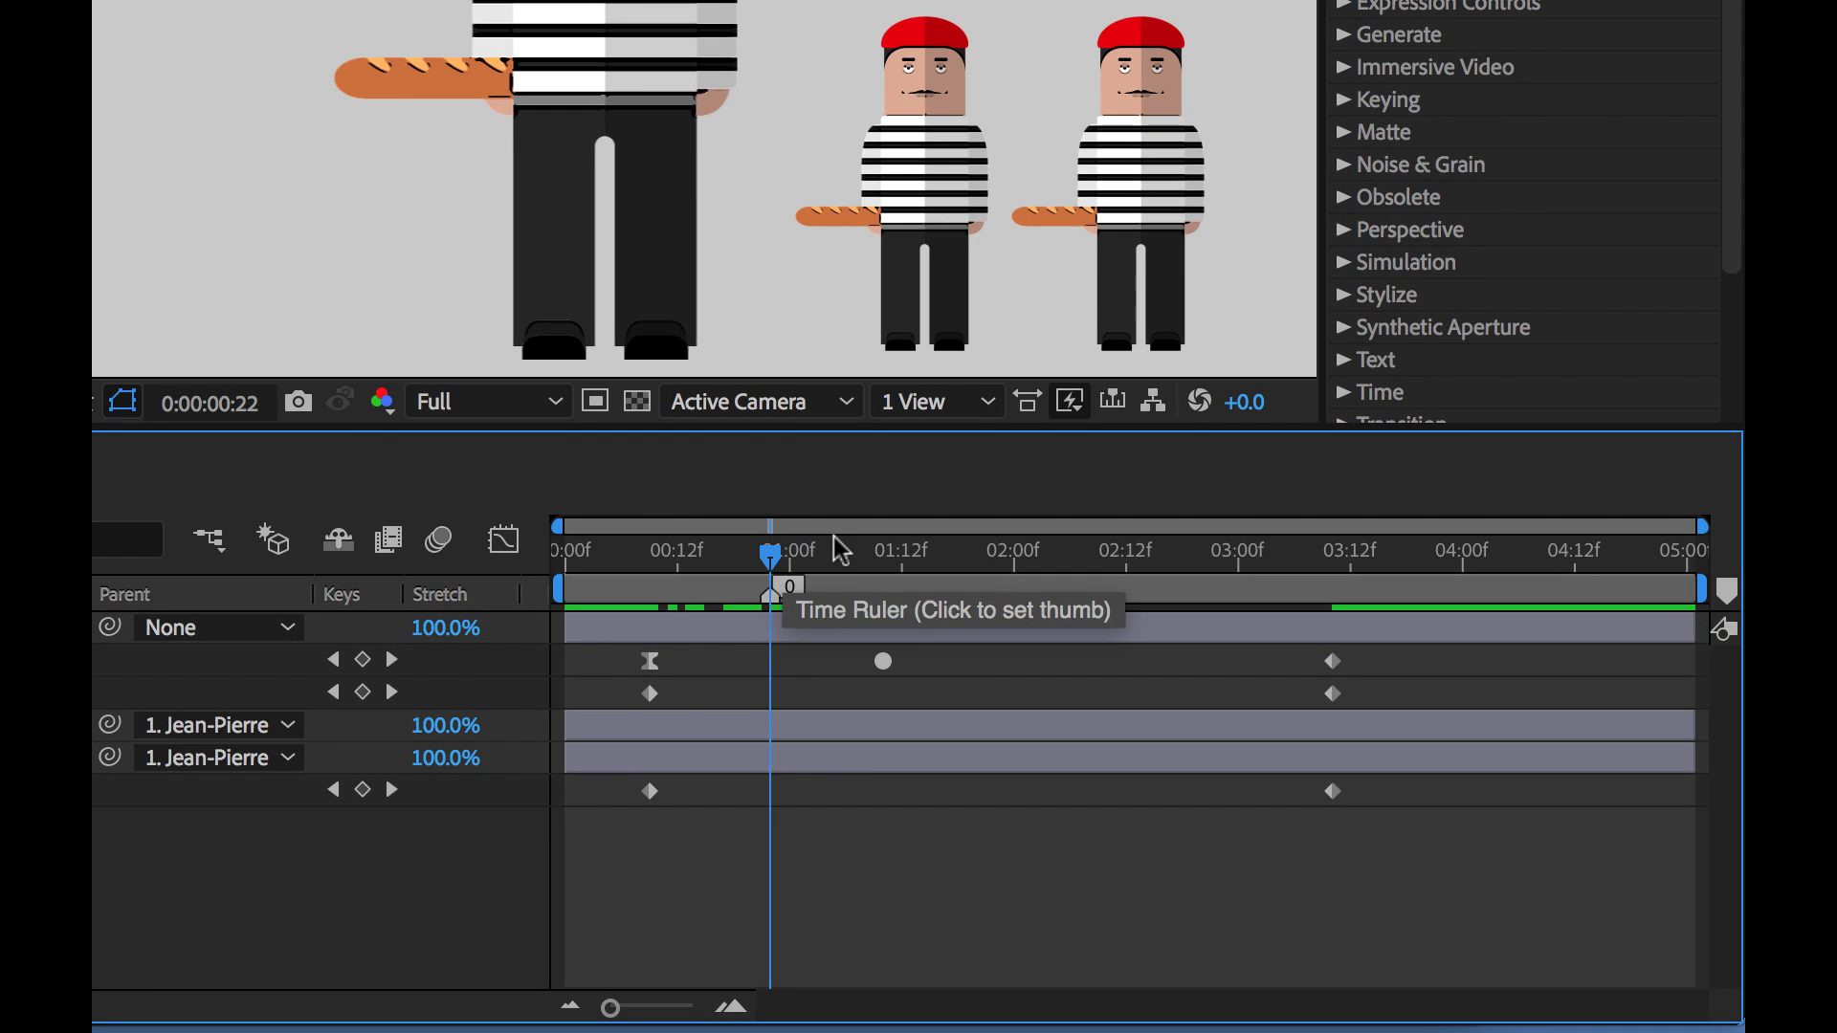
pyautogui.moveTo(834, 561); pyautogui.dragTo(1173, 553)
pyautogui.hotkey('shift', '1')
pyautogui.hotkey('shift', '2')
pyautogui.hotkey('shift', '3')
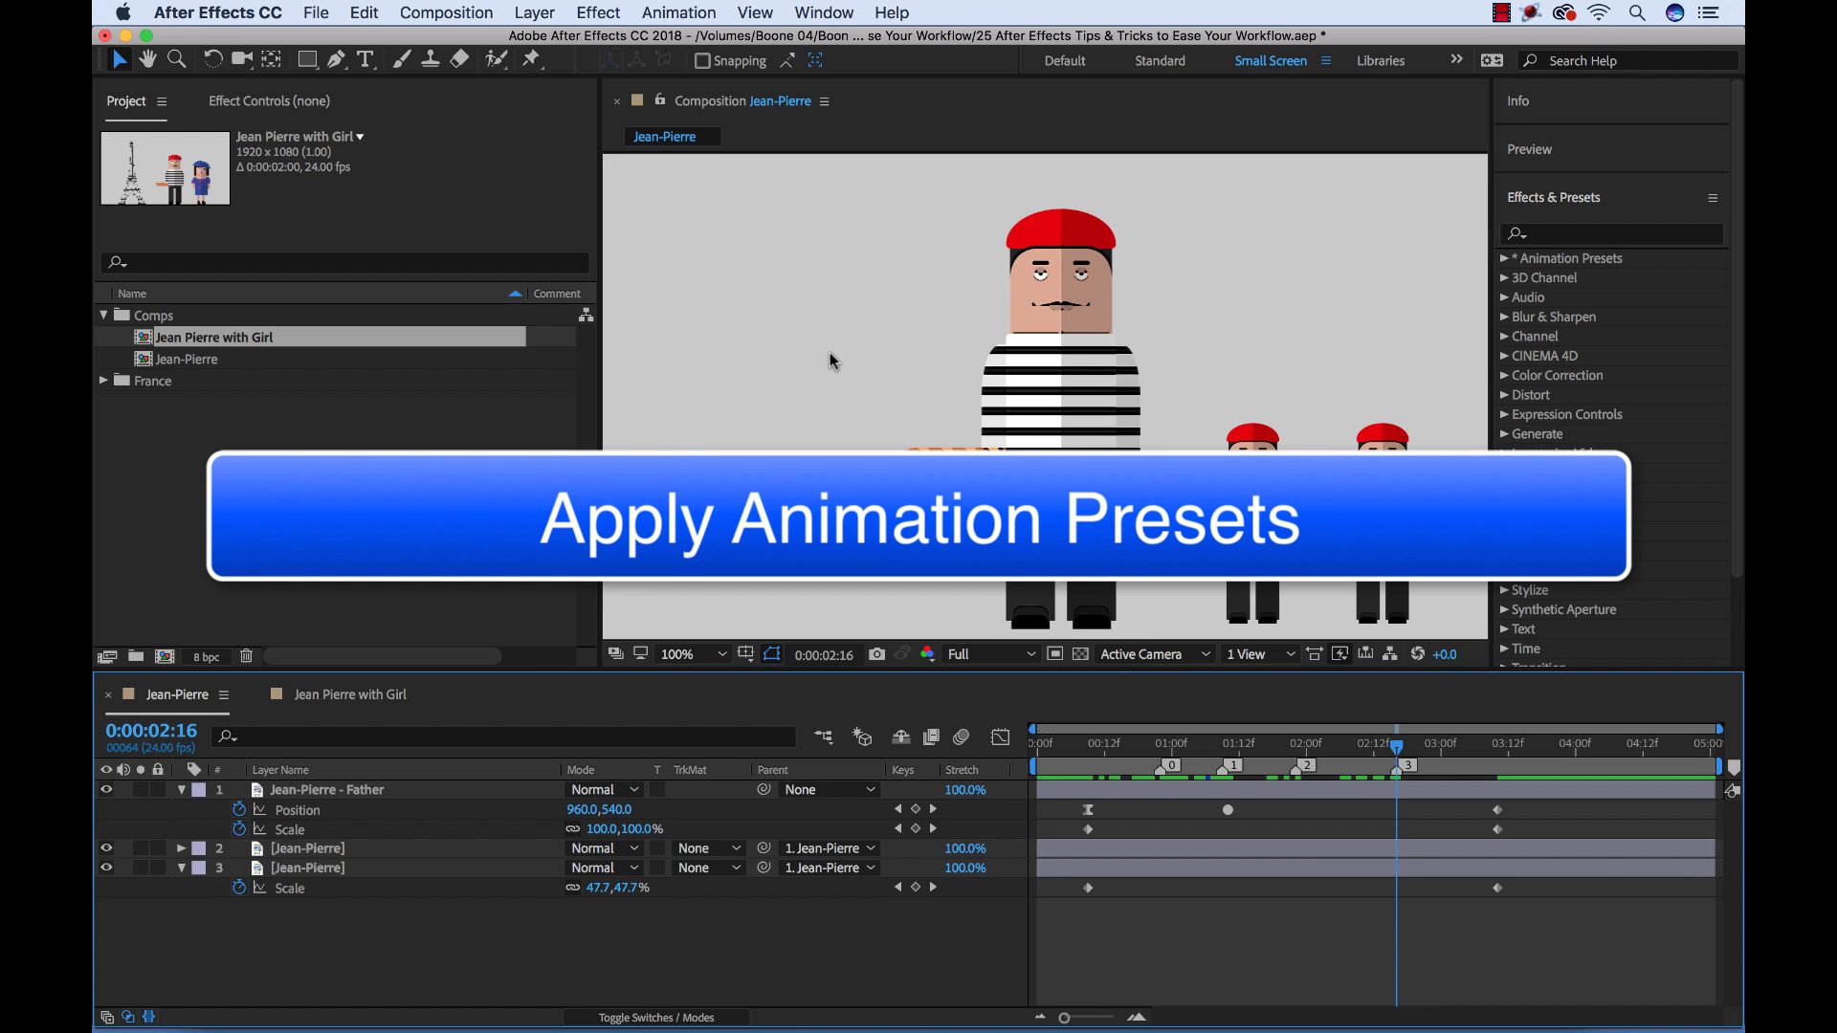
# Select the second Jean-Pierre layer, the small right-hand figure, and bring up the Animation menu
pyautogui.click(343, 795)
pyautogui.click(308, 850)
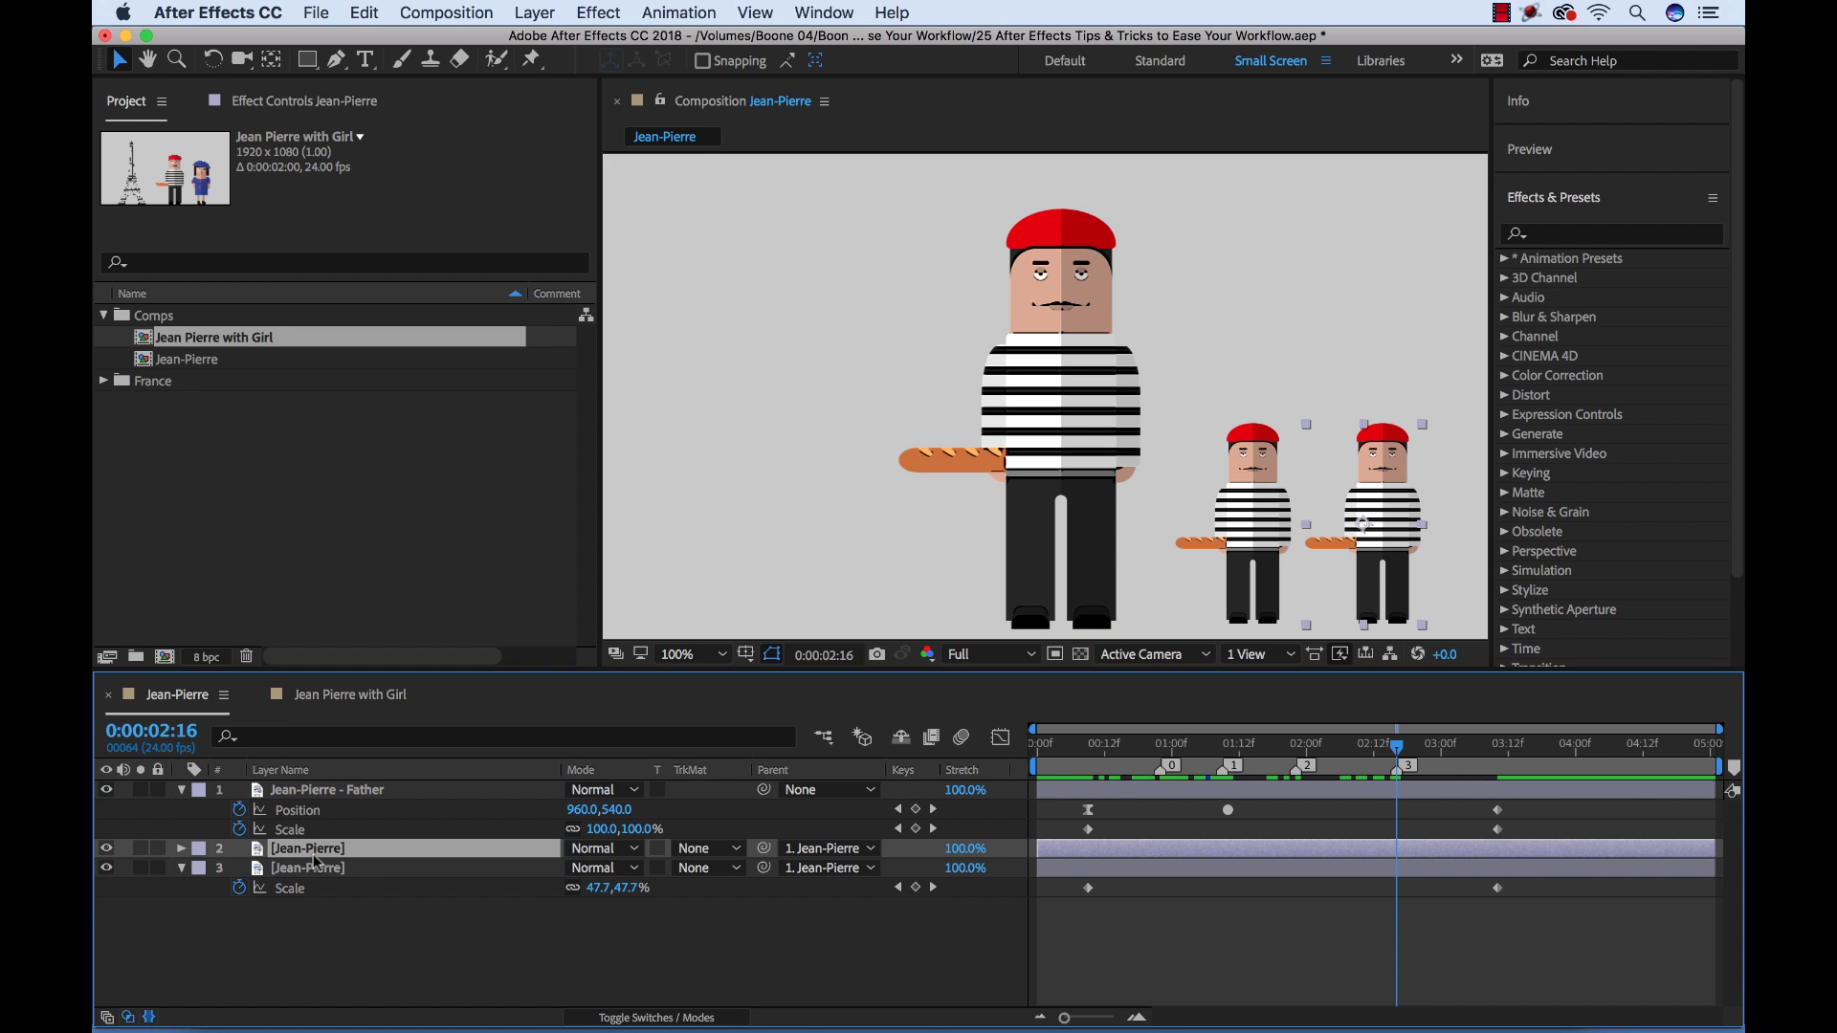
pyautogui.click(1399, 473)
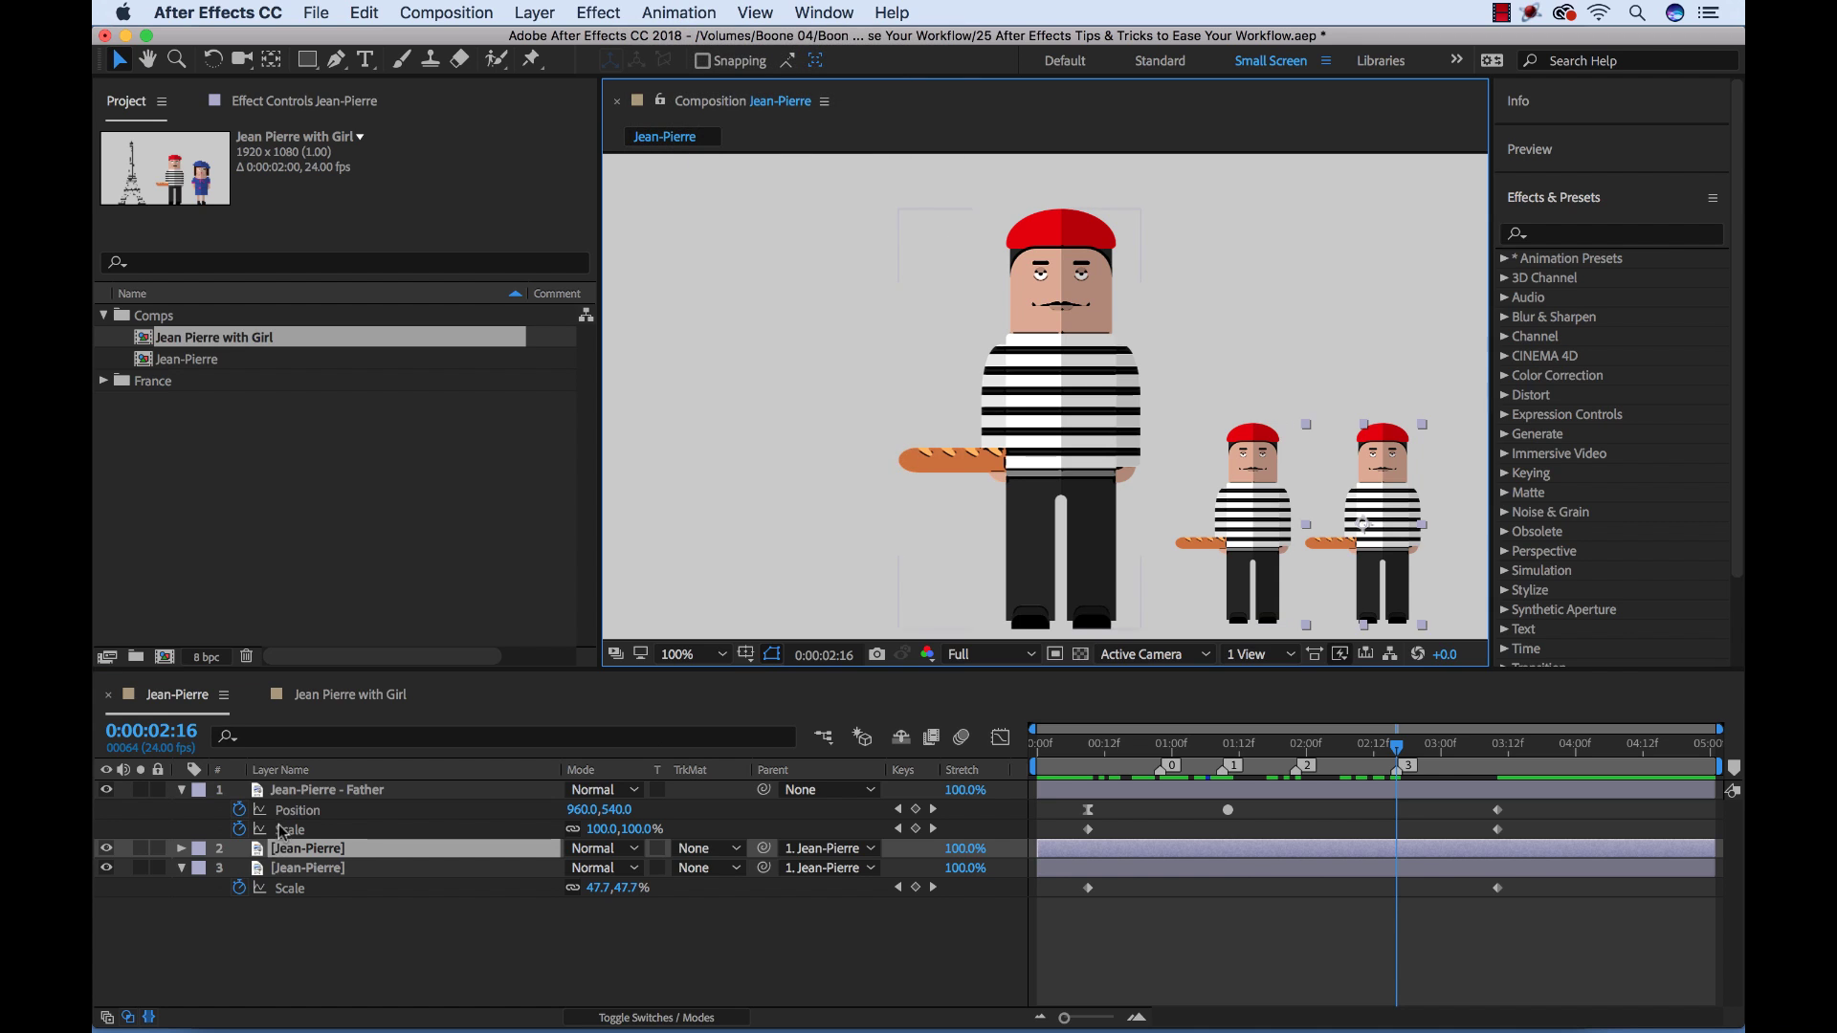
pyautogui.click(287, 850)
pyautogui.click(687, 12)
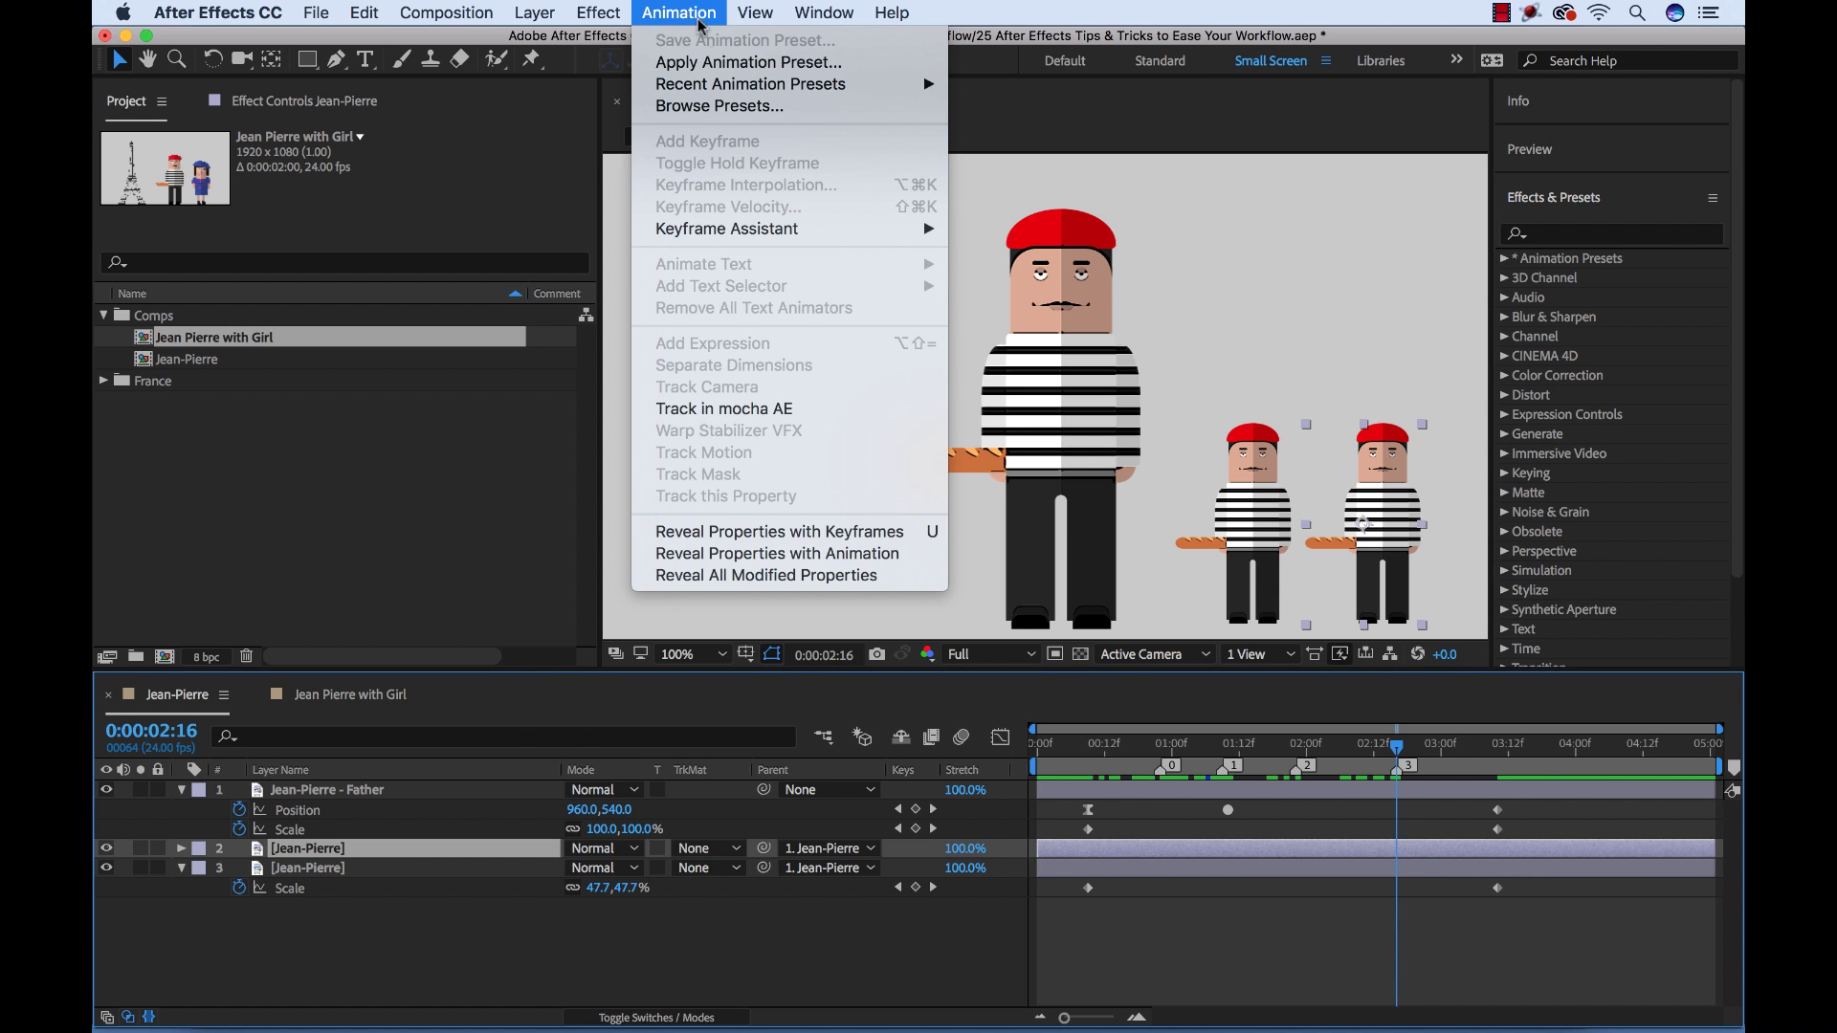
# Apply Behaviors > Wiggle - scale.ffx from Bridge to the second Jean-Pierre layer
pyautogui.click(729, 105)
pyautogui.click(1054, 953)
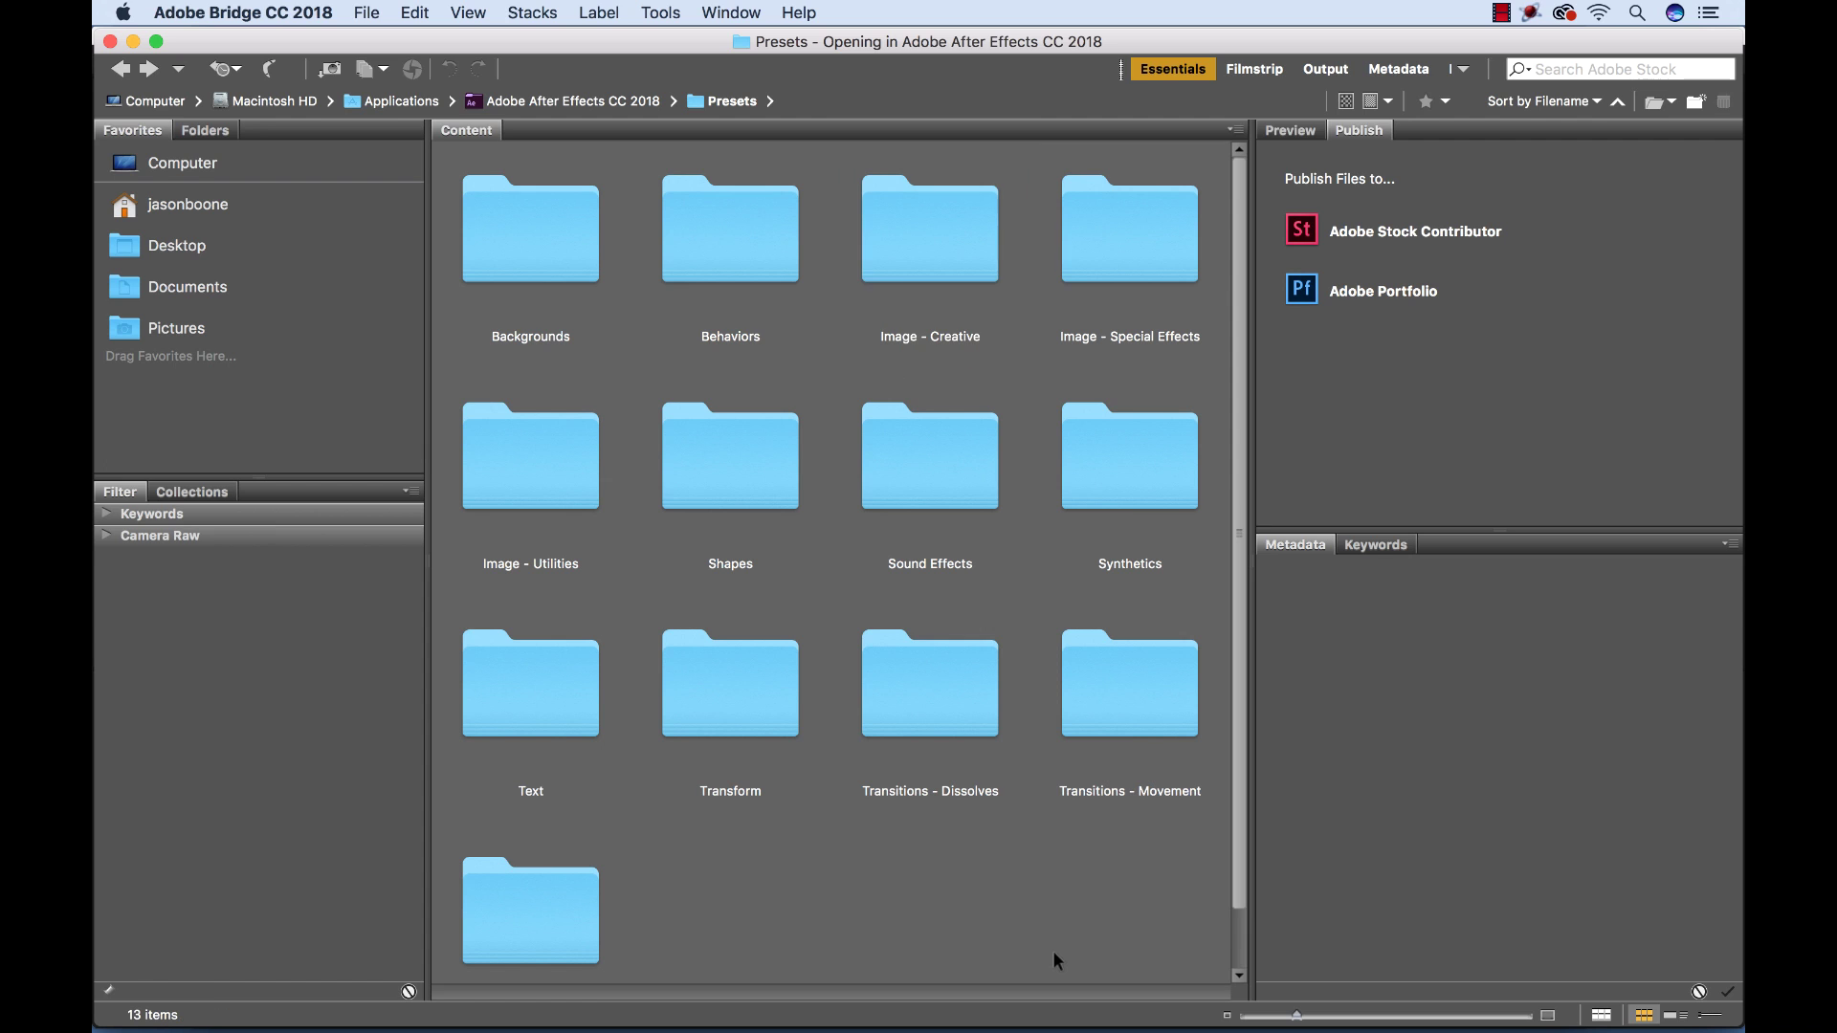
pyautogui.doubleClick(747, 216)
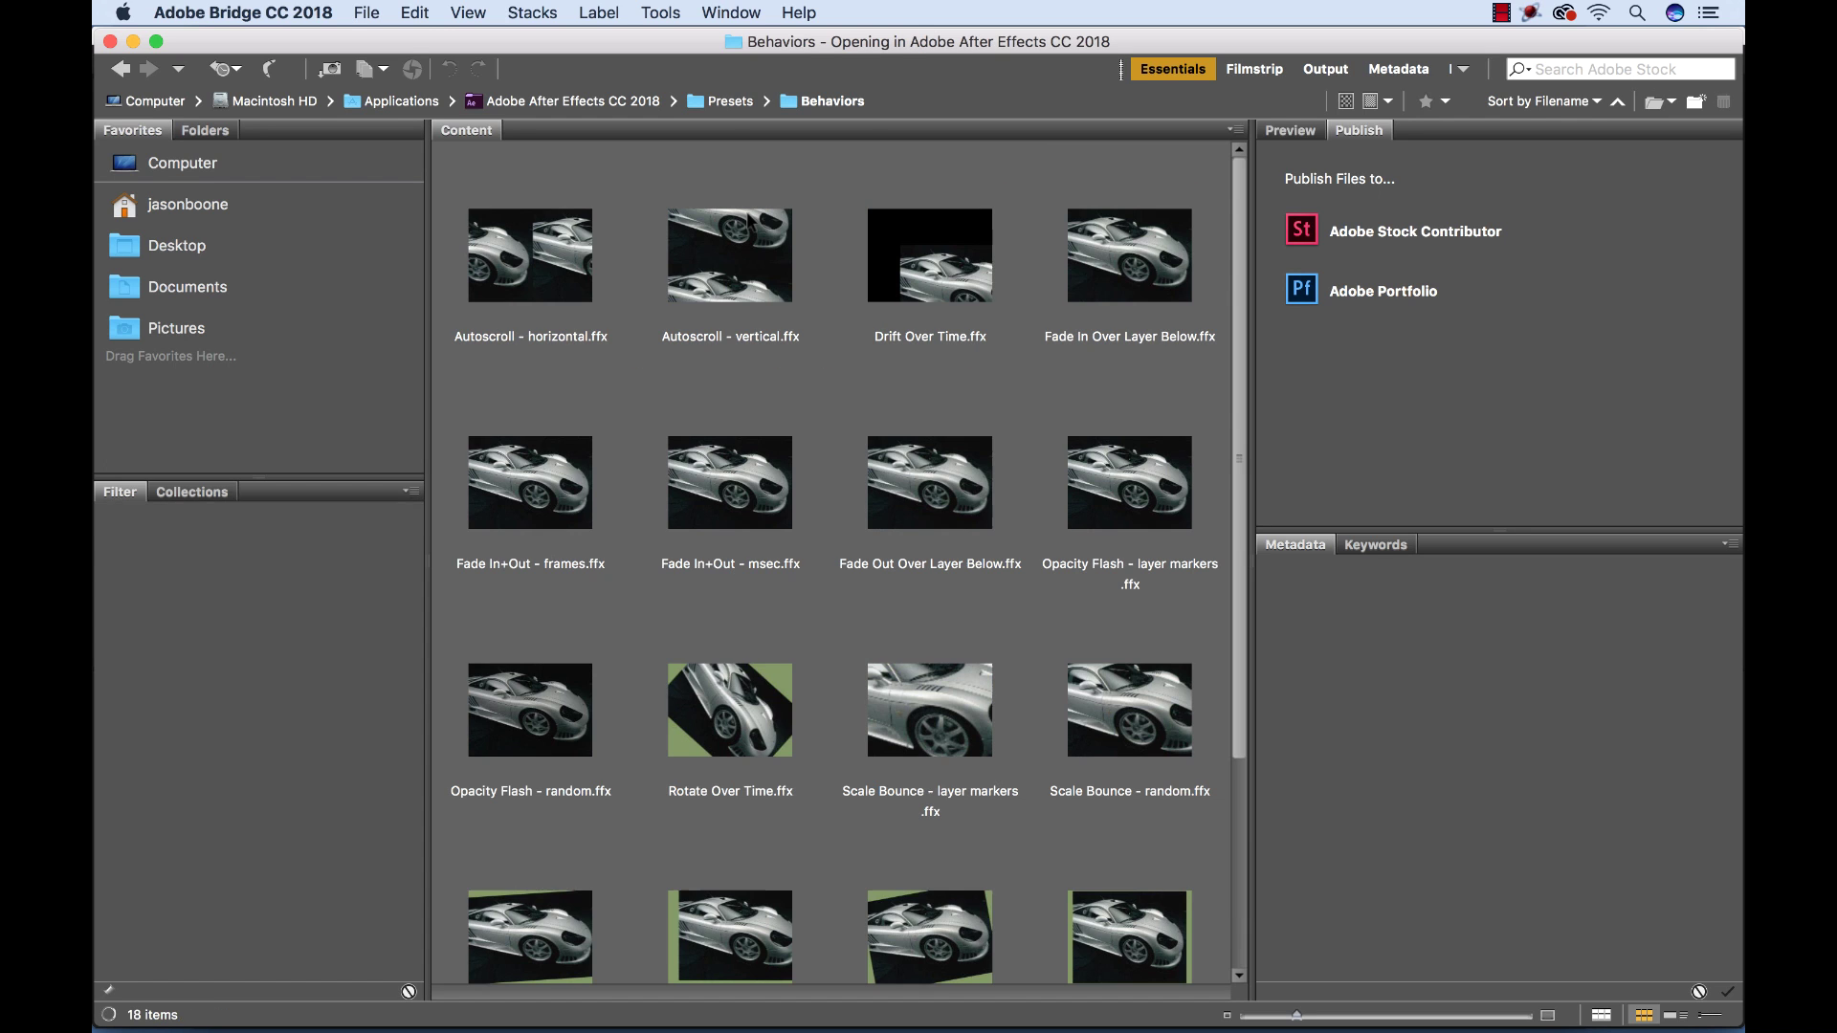
pyautogui.scroll(-5, 1008, 657)
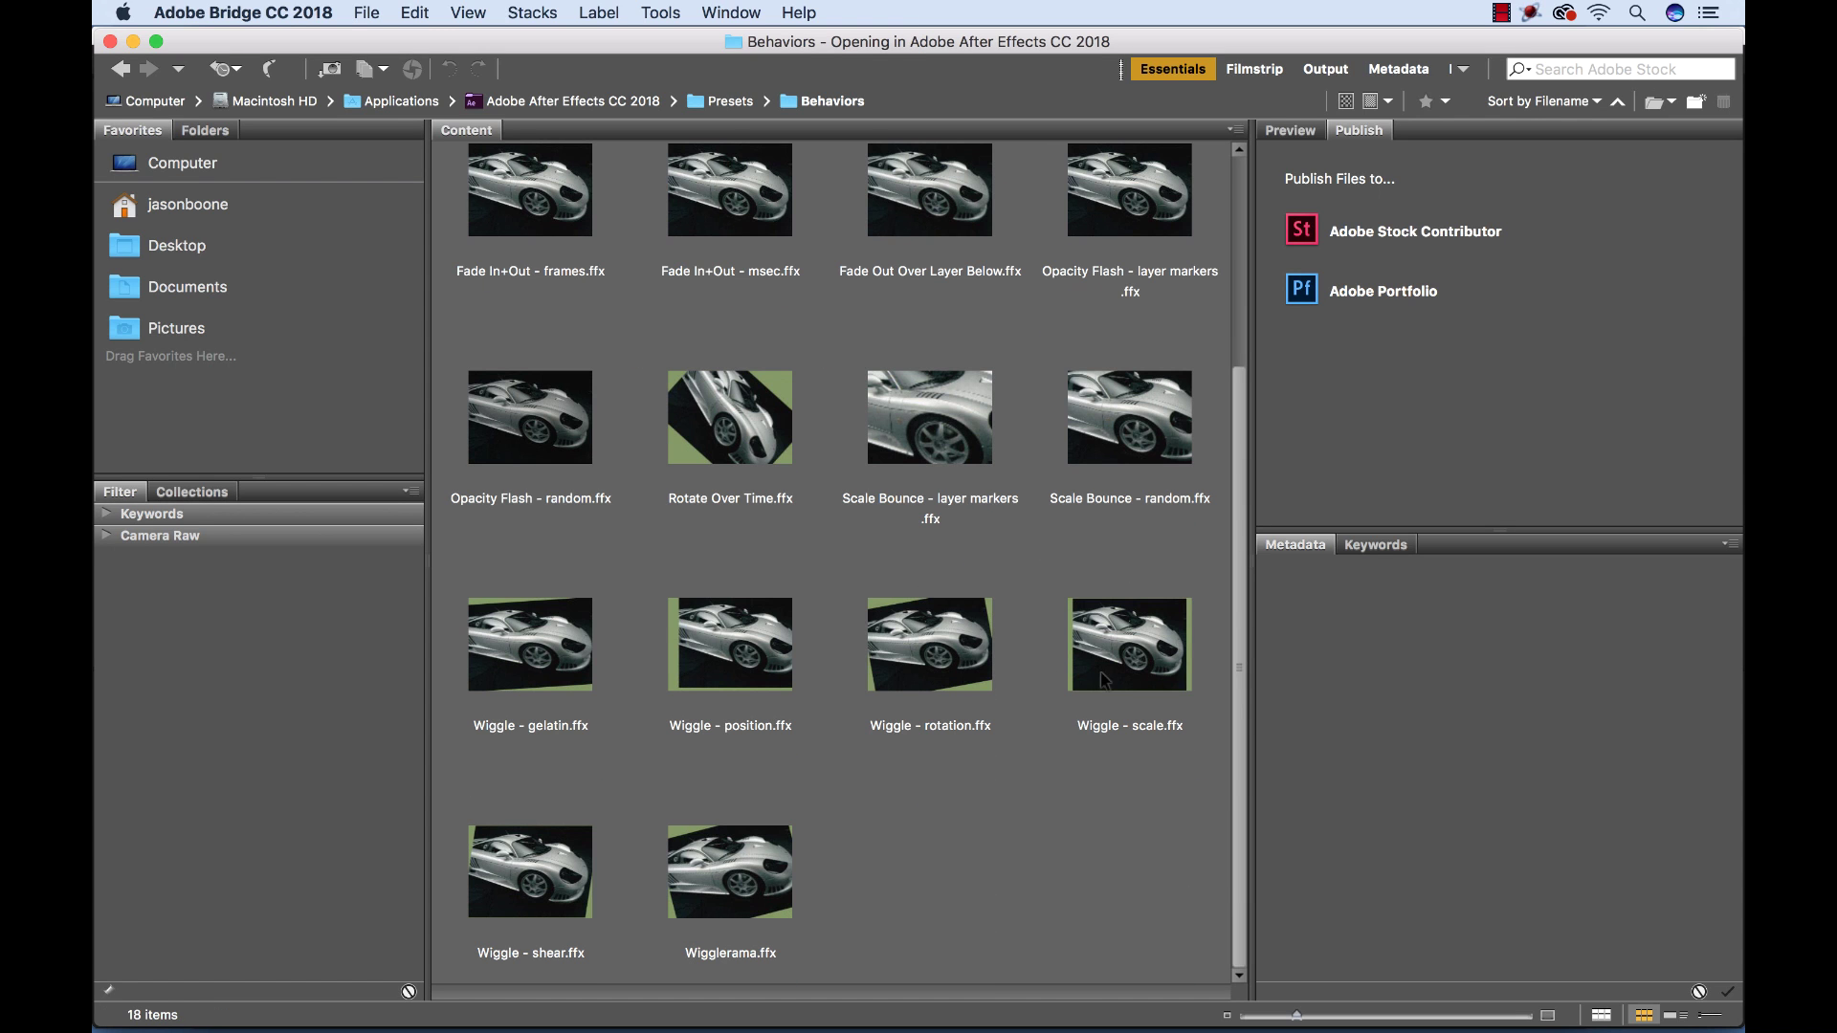
pyautogui.doubleClick(1149, 683)
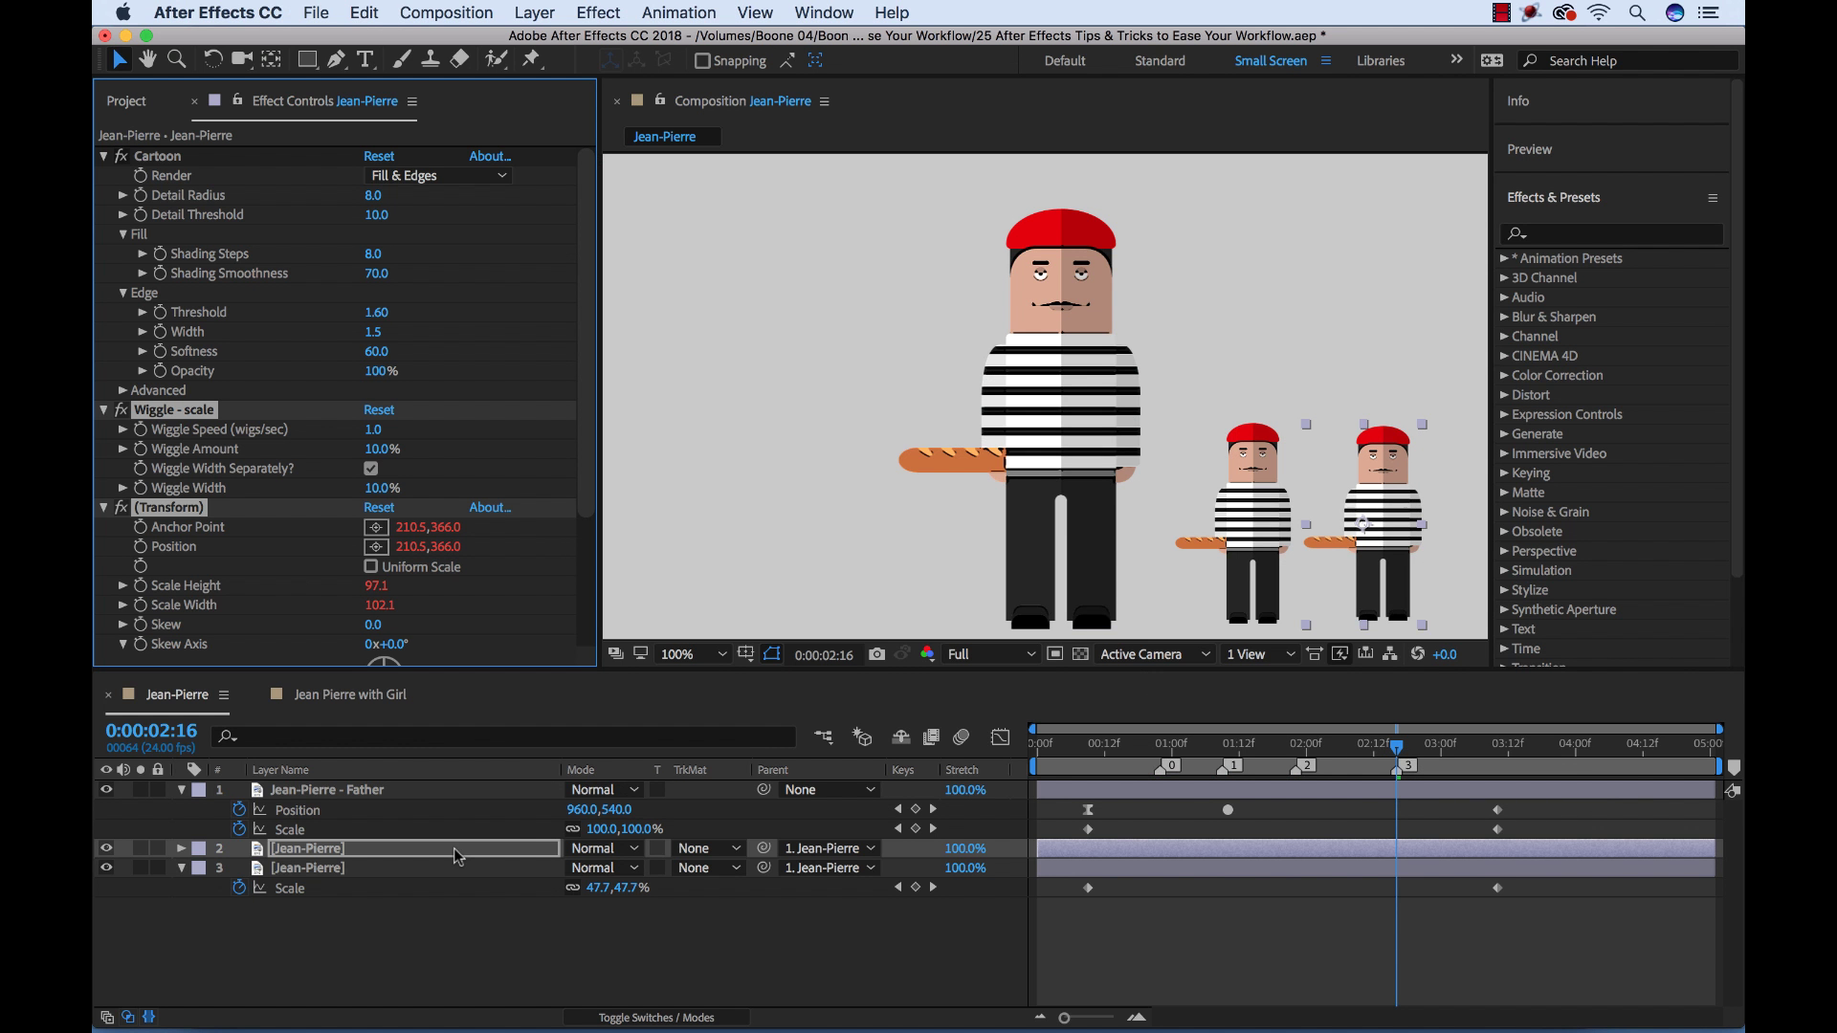
# Pre-compose layers 2 and 3 into a new comp named Children
pyautogui.hotkey('ctrl', '`')
pyautogui.keyDown('shift'); pyautogui.click(306, 831); pyautogui.keyUp('shift')
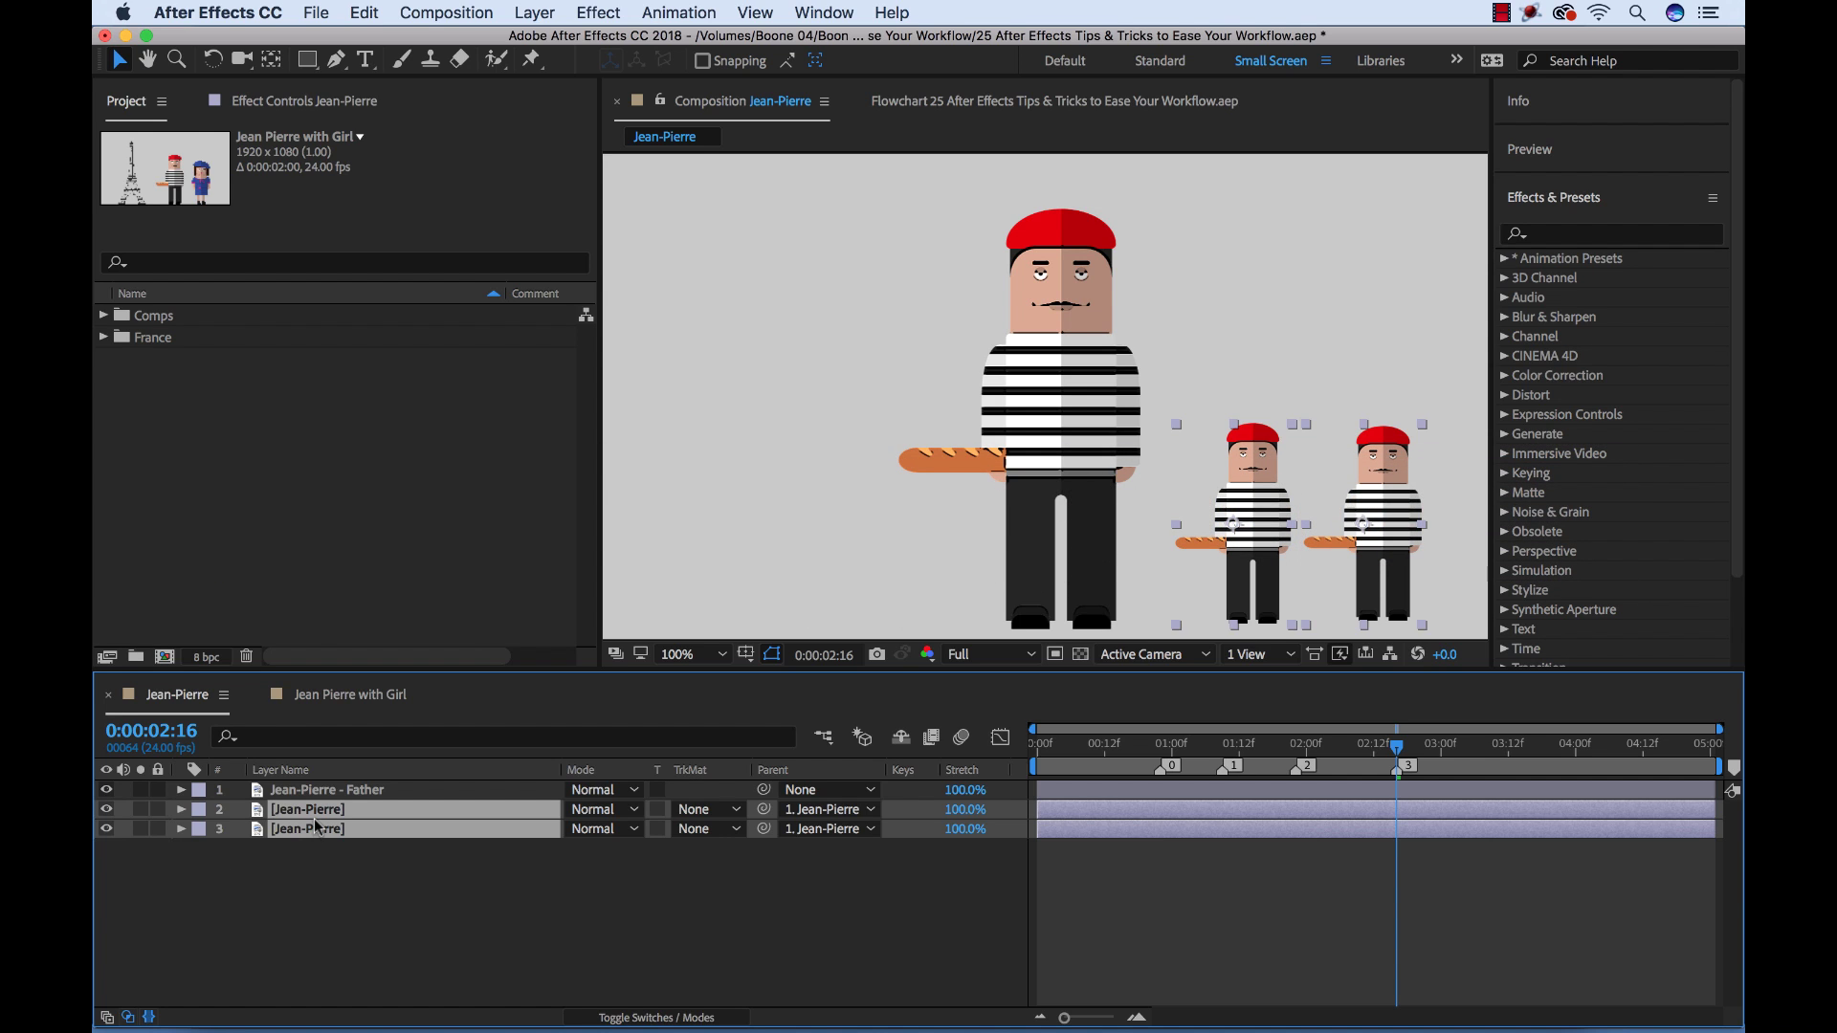
pyautogui.click(532, 16)
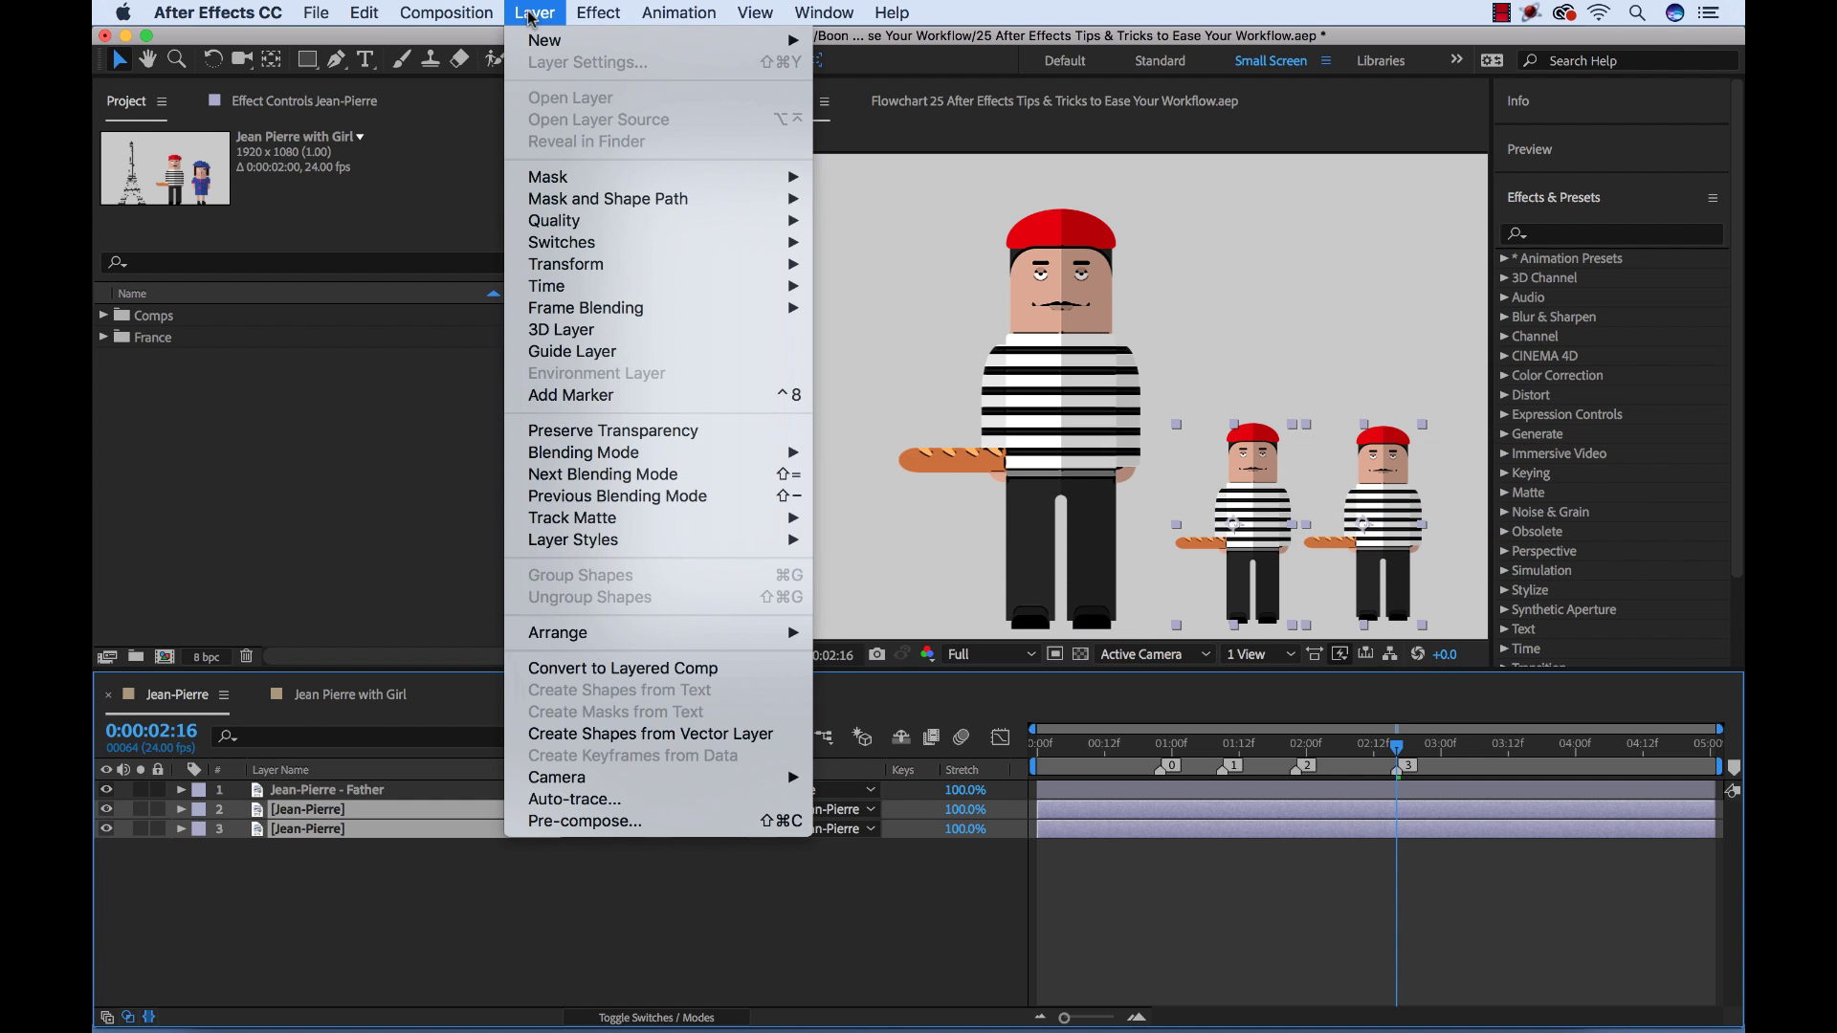
pyautogui.click(569, 823)
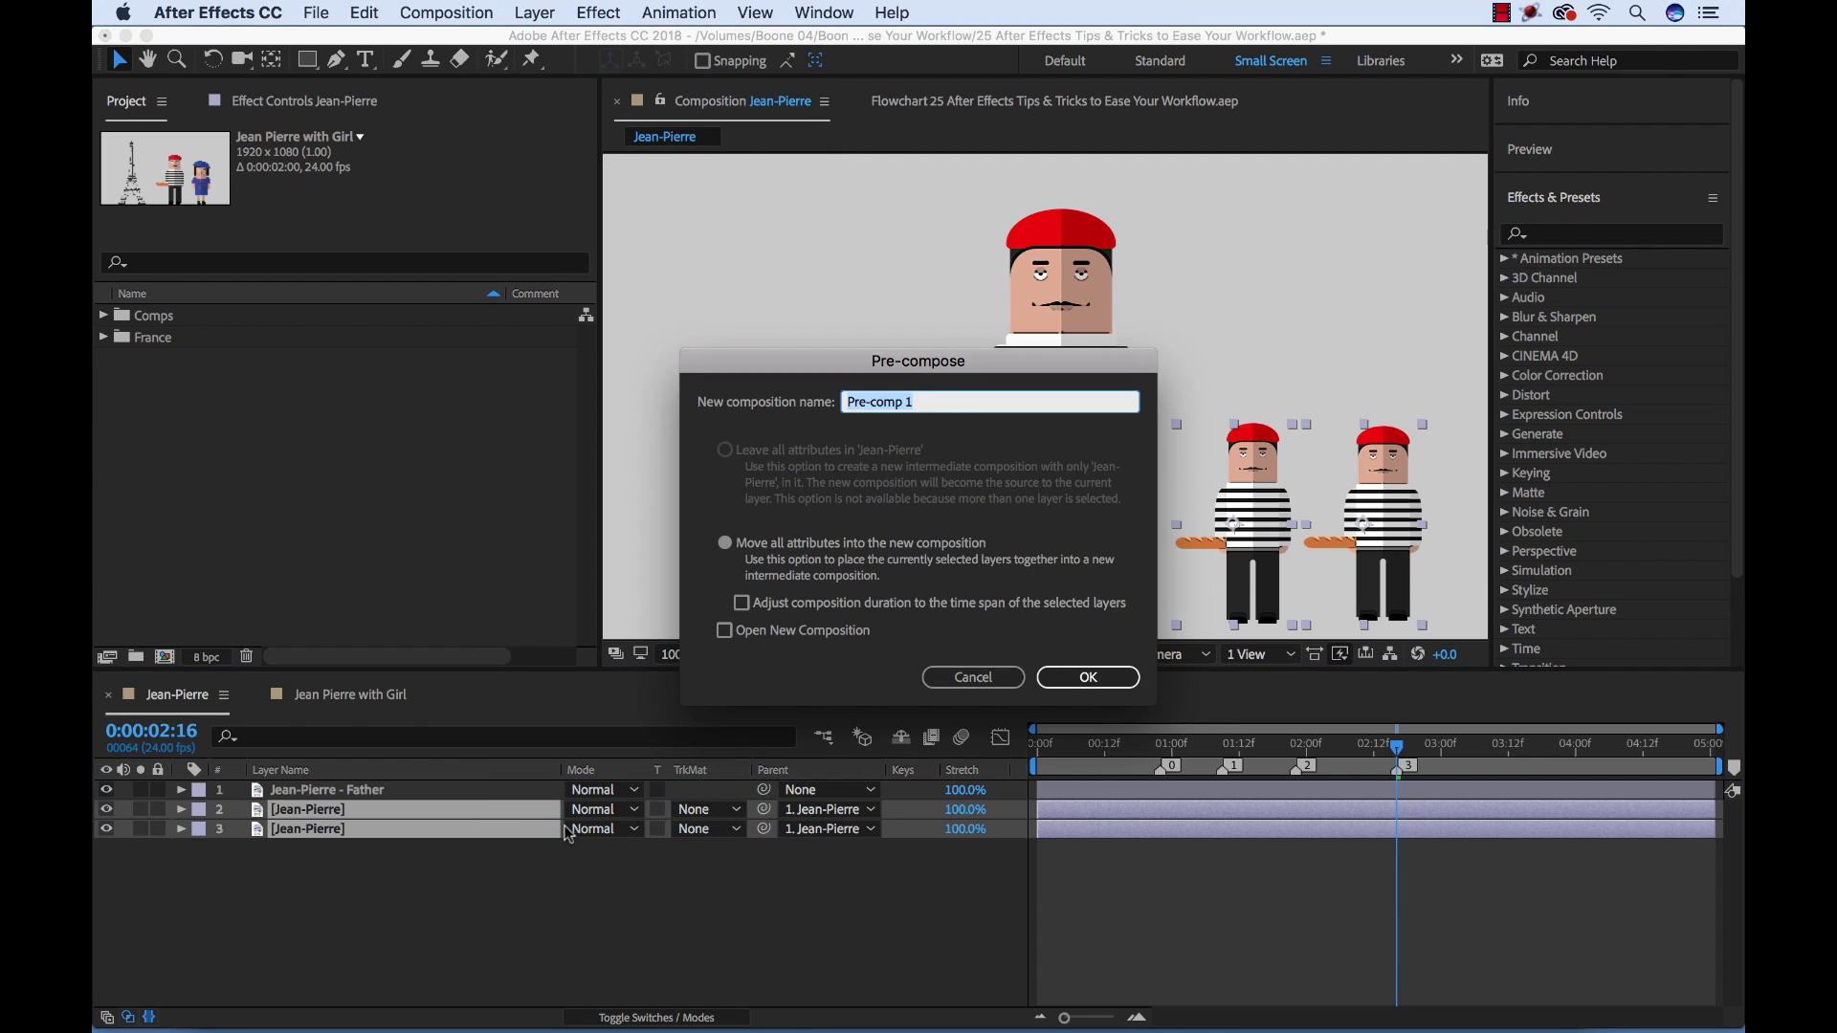
pyautogui.write('Children')
pyautogui.press('Return')
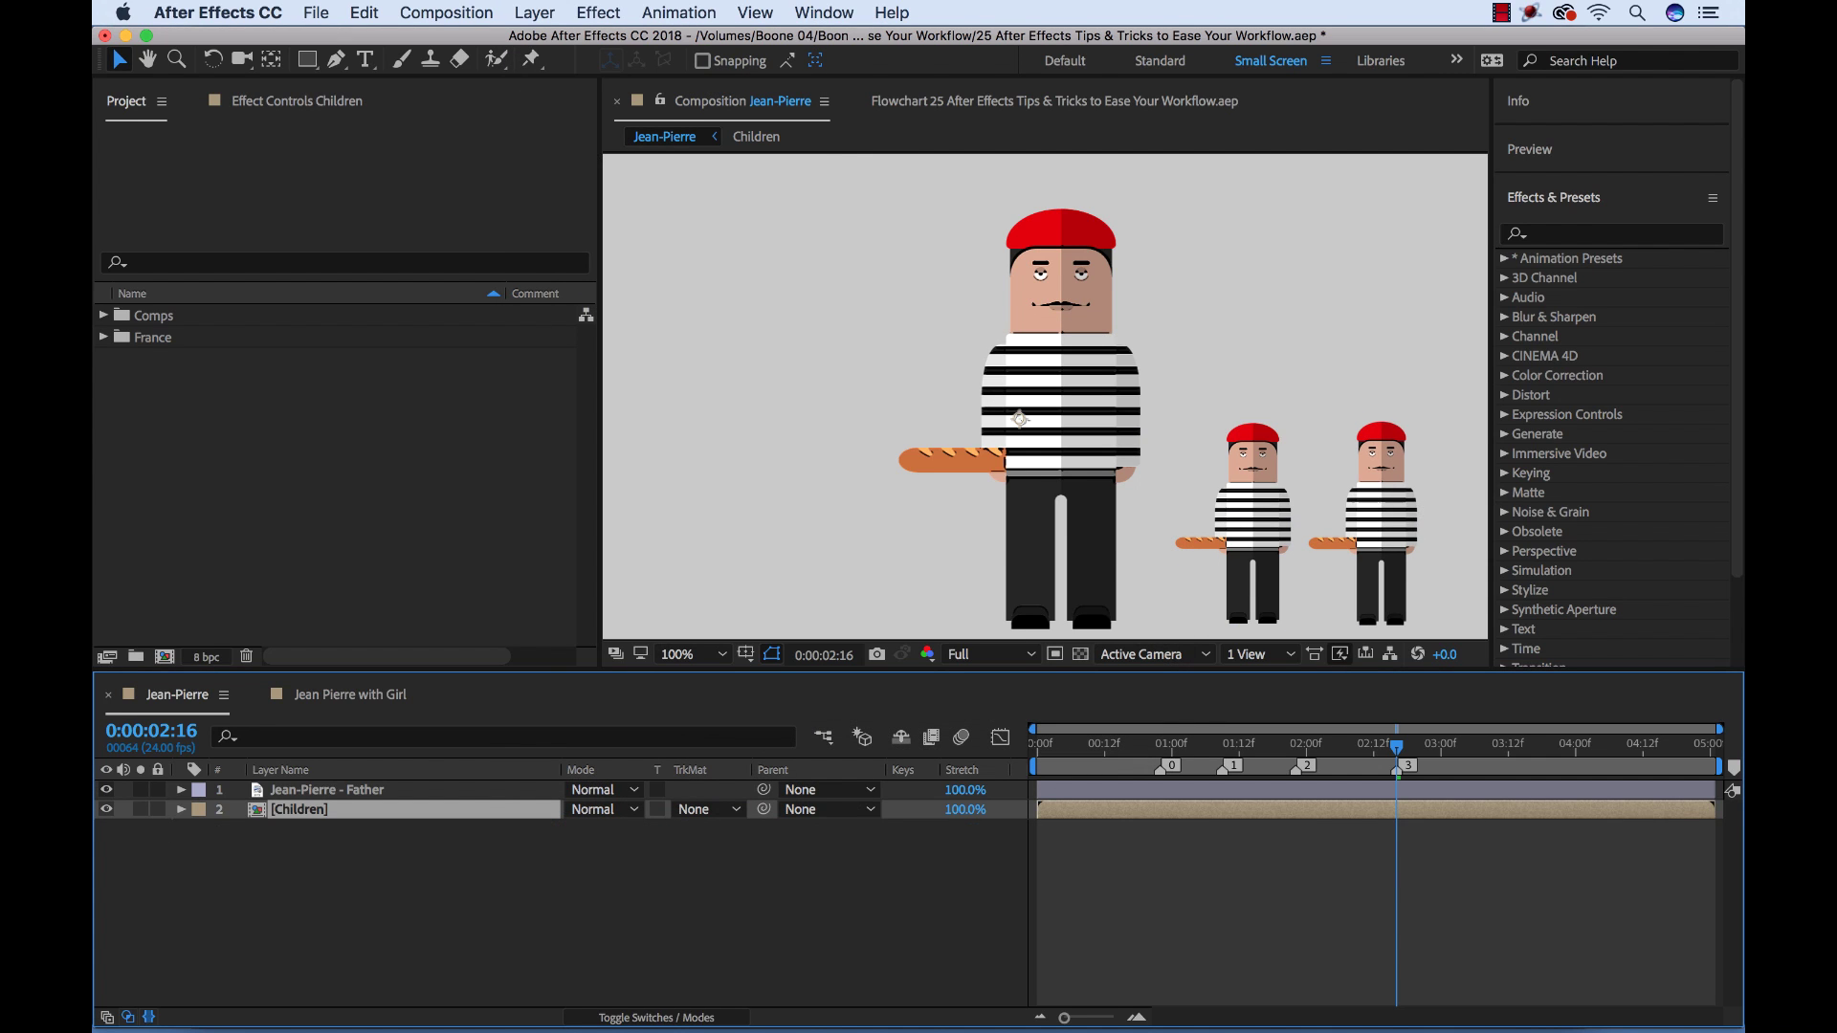
# Open the Children pre-comp and locate it in the project's Comps folder
pyautogui.click(302, 873)
pyautogui.doubleClick(299, 811)
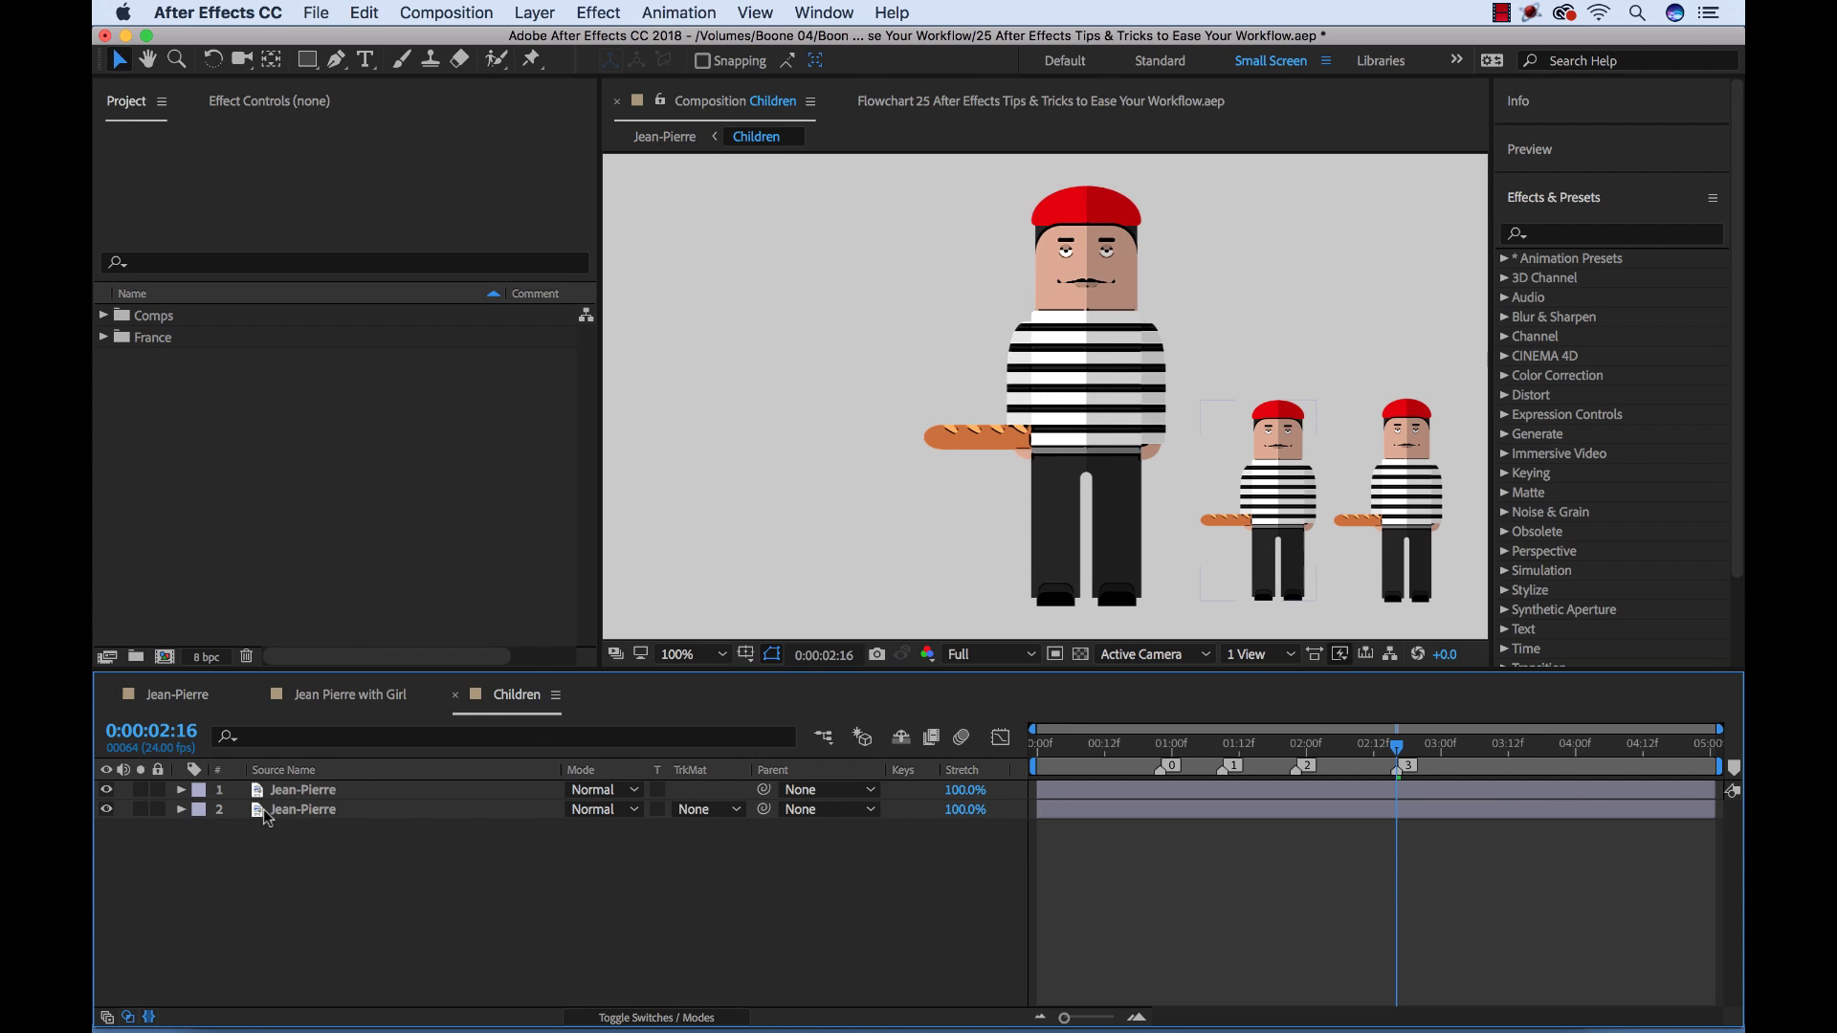
pyautogui.click(104, 317)
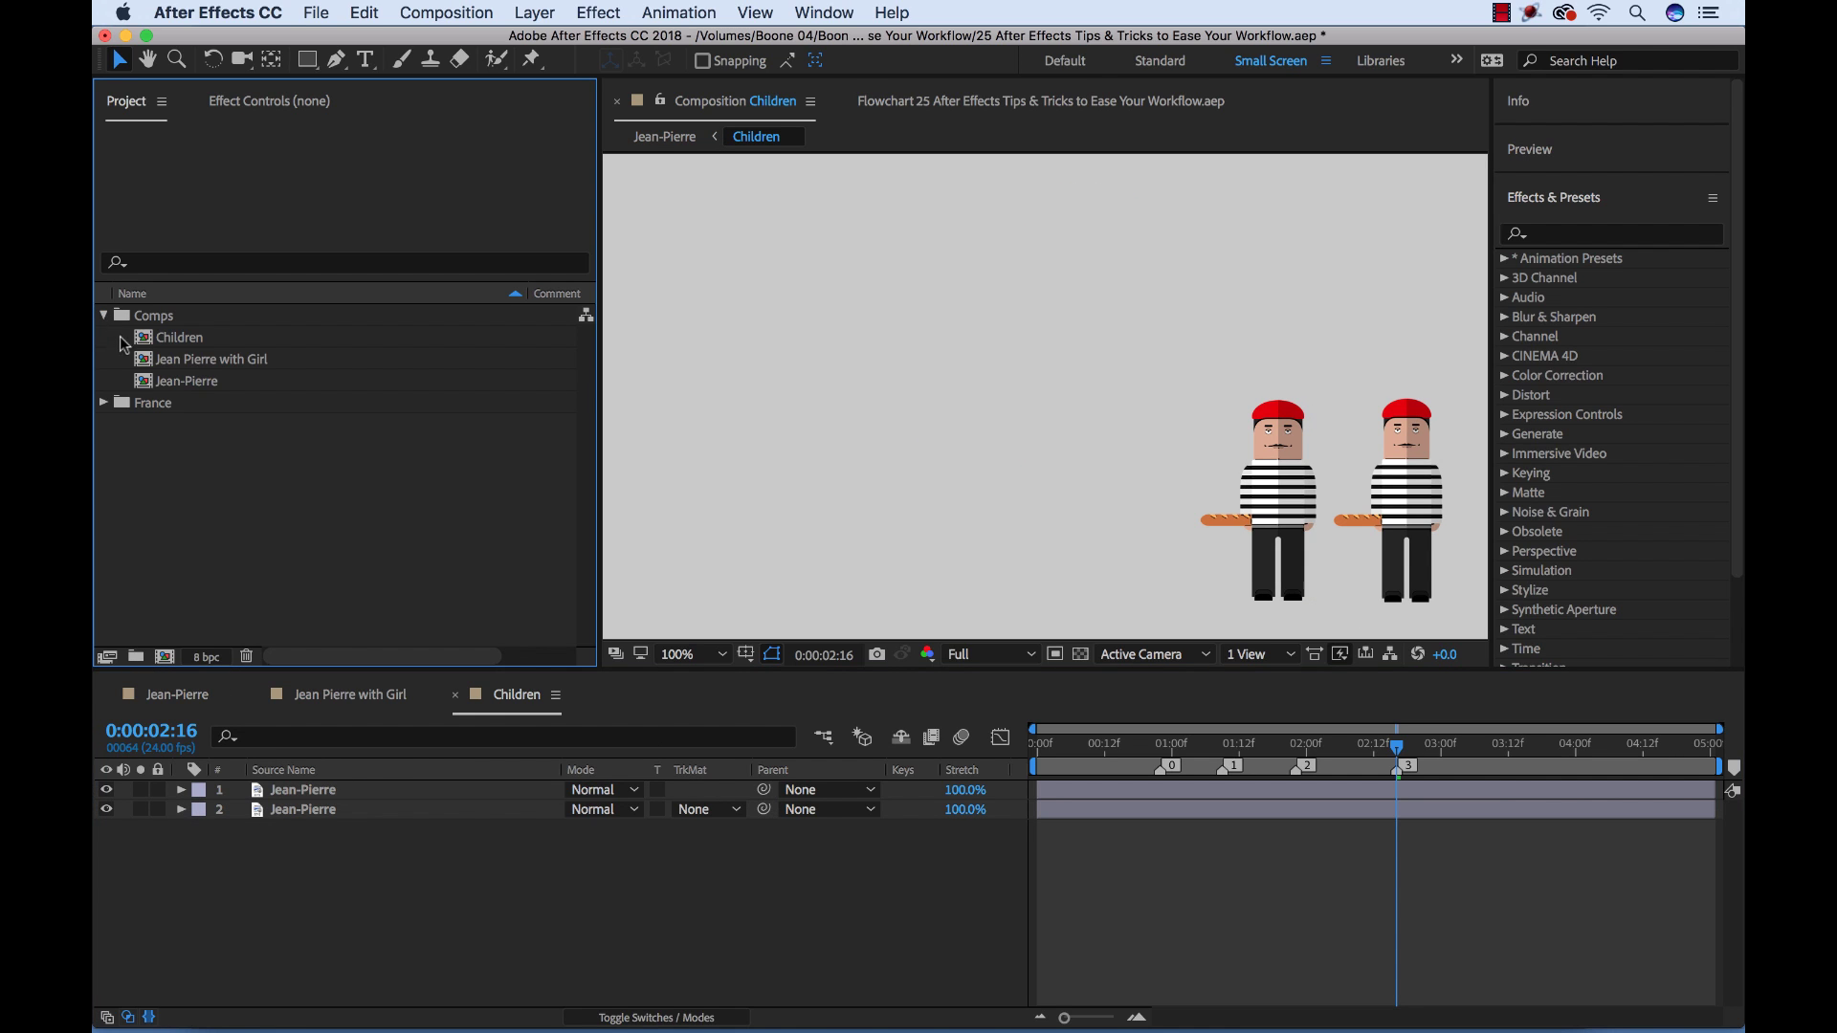
pyautogui.click(147, 343)
pyautogui.click(492, 896)
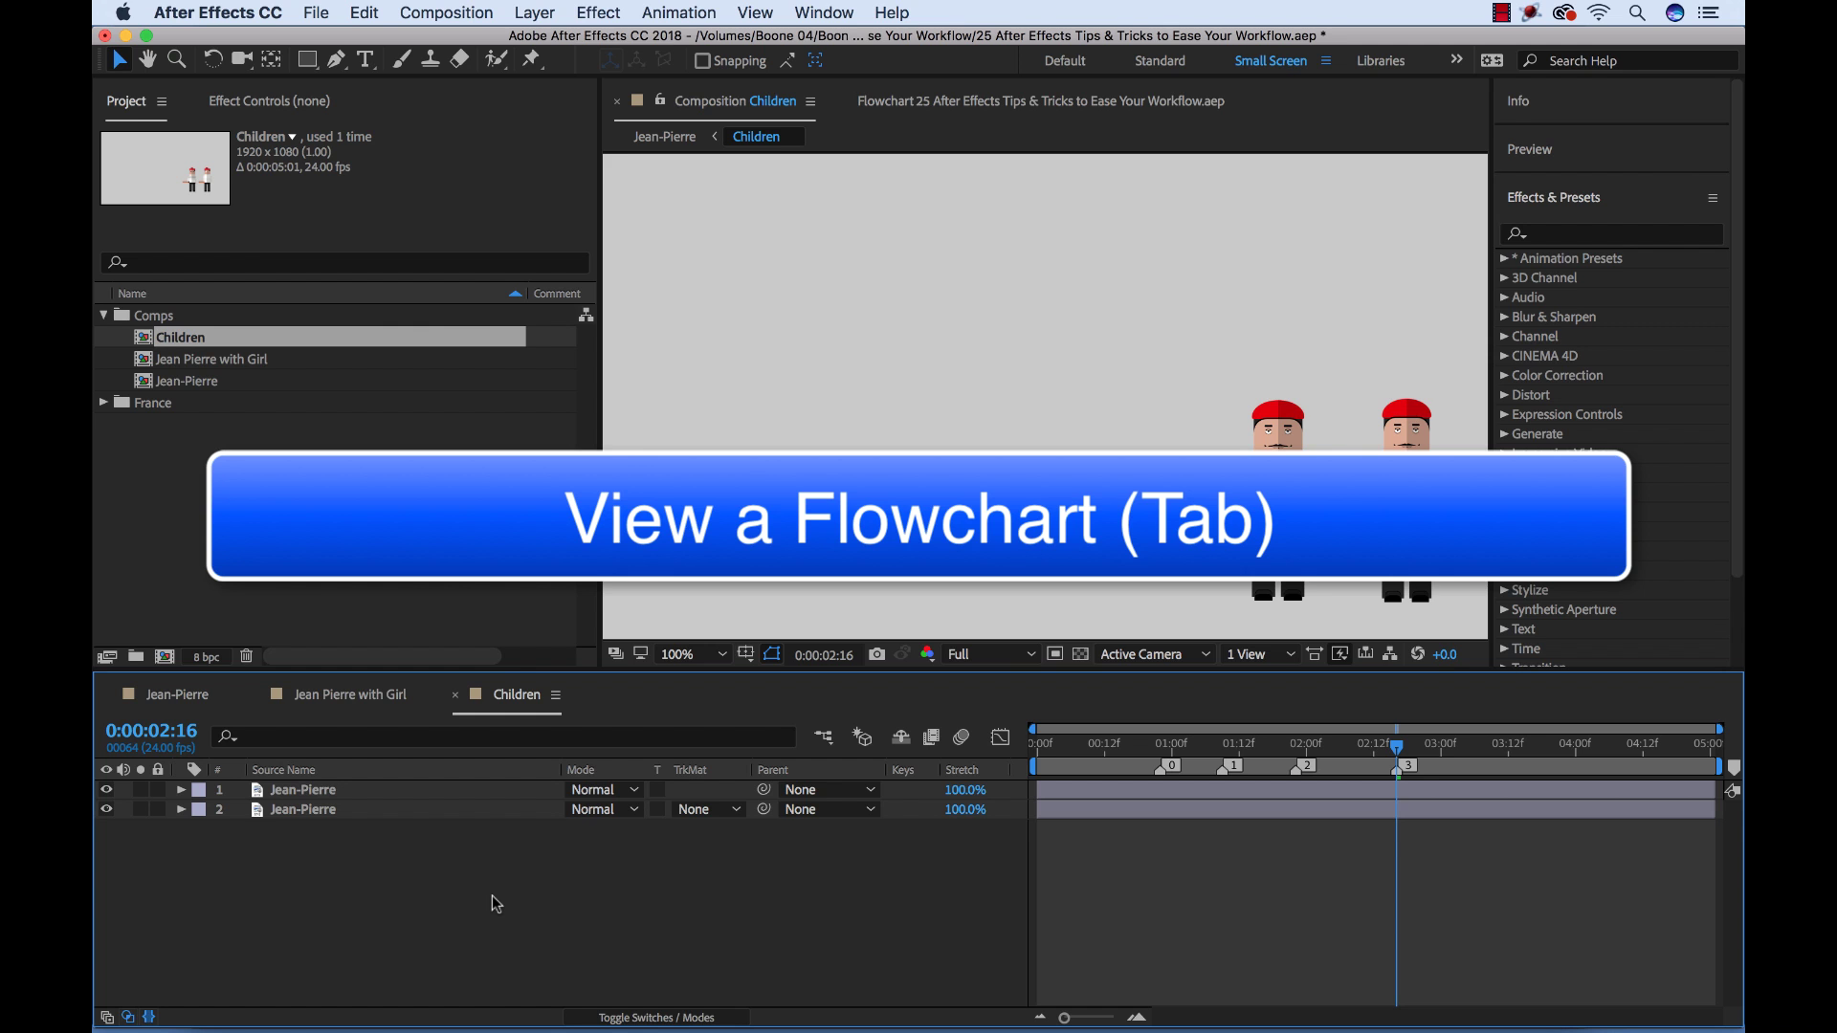
# Inspect the Mini-Flowchart and Project Flowchart linking Children to Jean-Pierre, then return to Jean-Pierre
pyautogui.press('Tab')
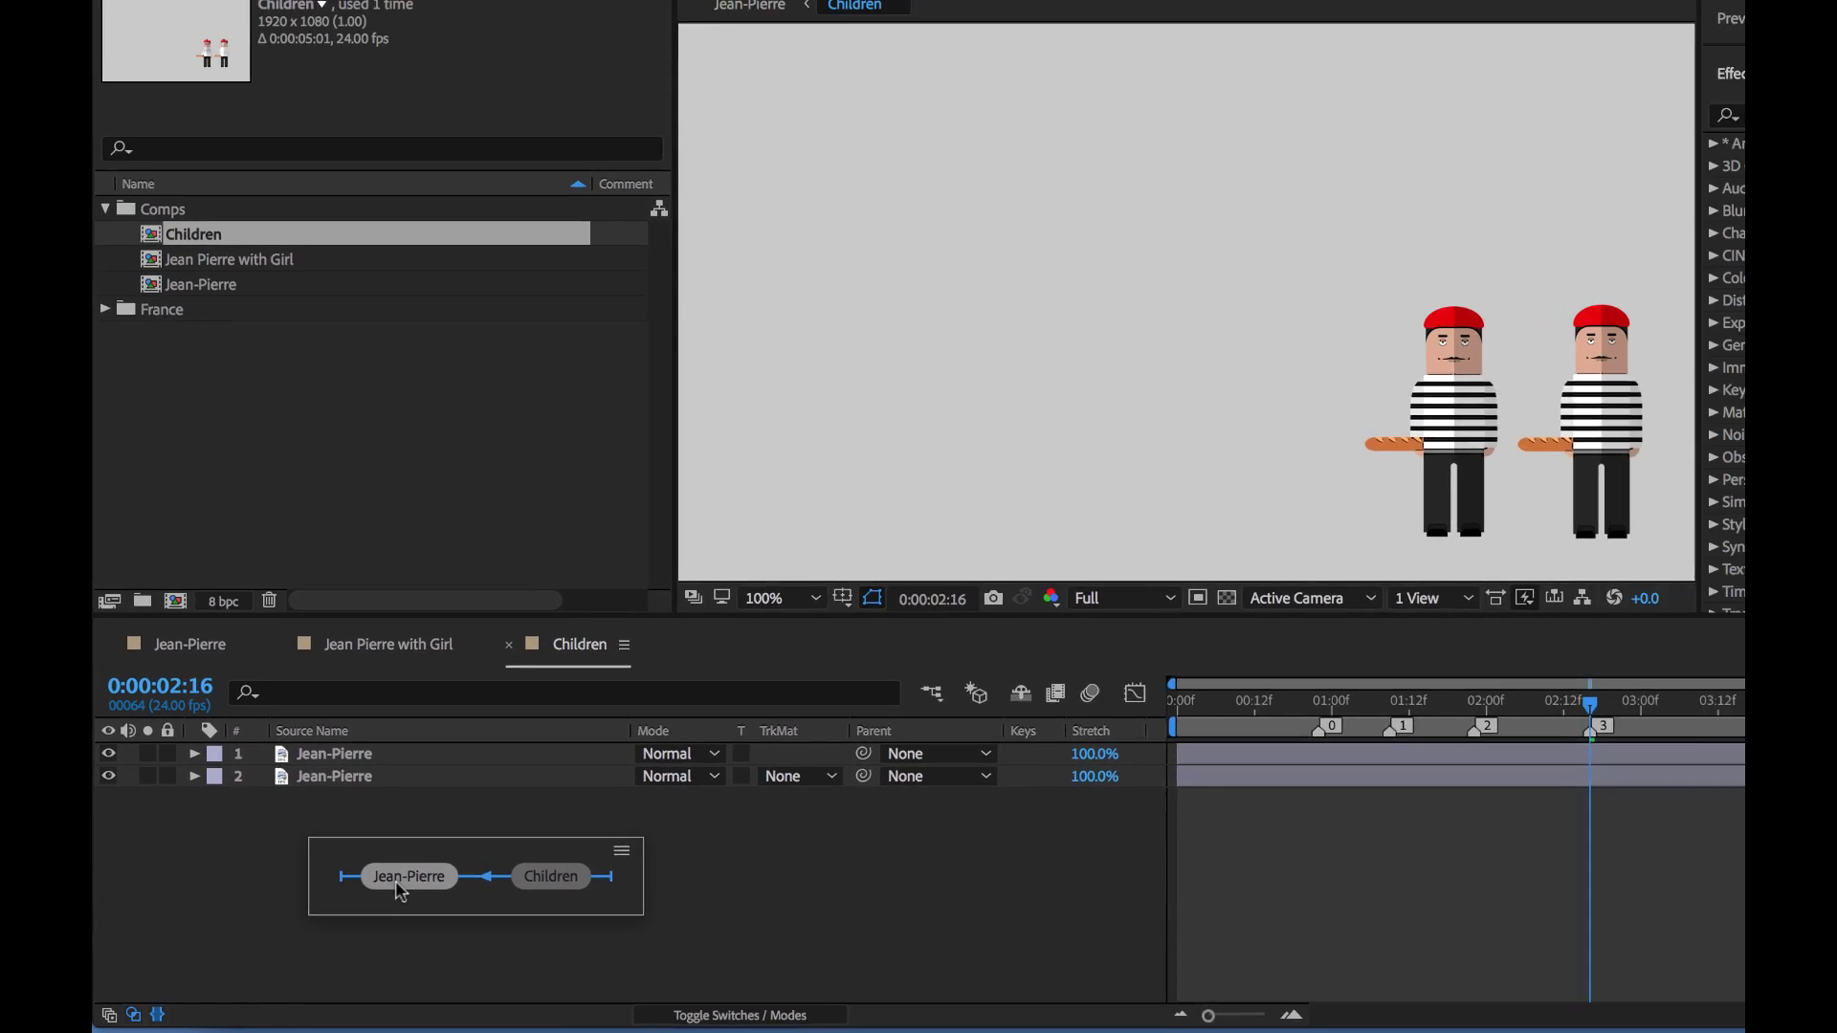
pyautogui.click(543, 811)
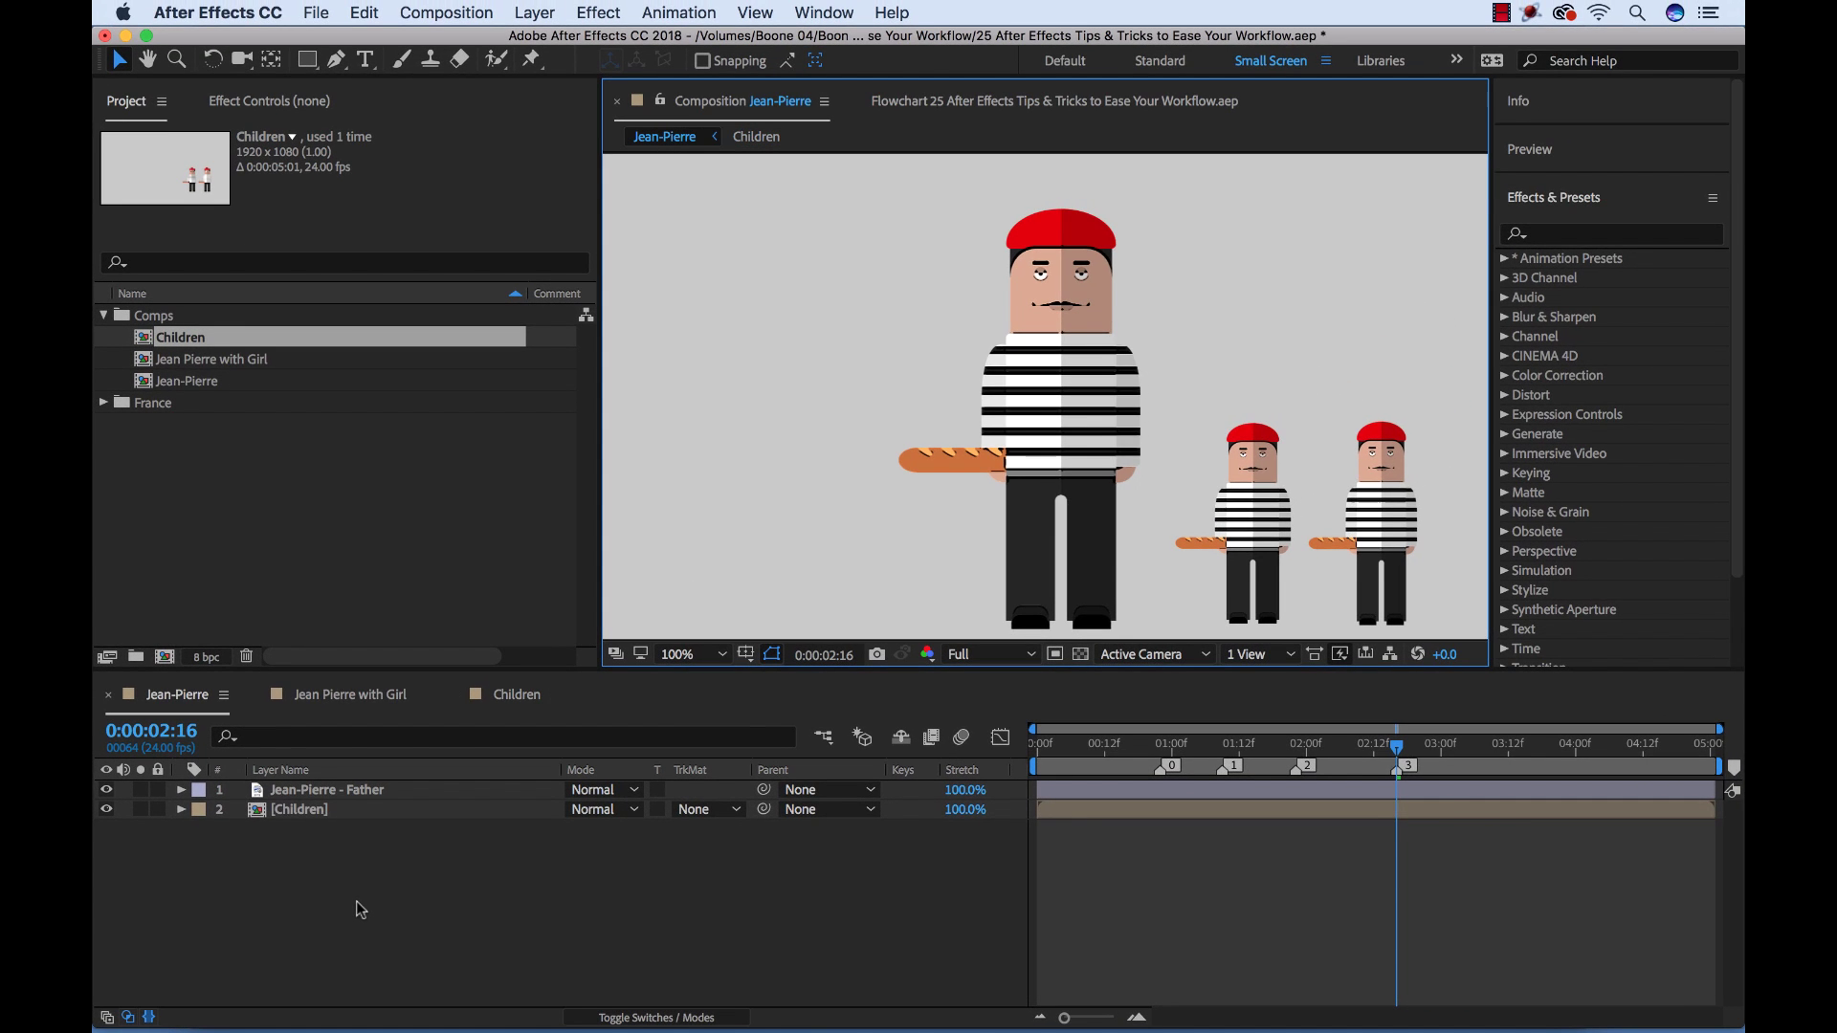
pyautogui.click(586, 318)
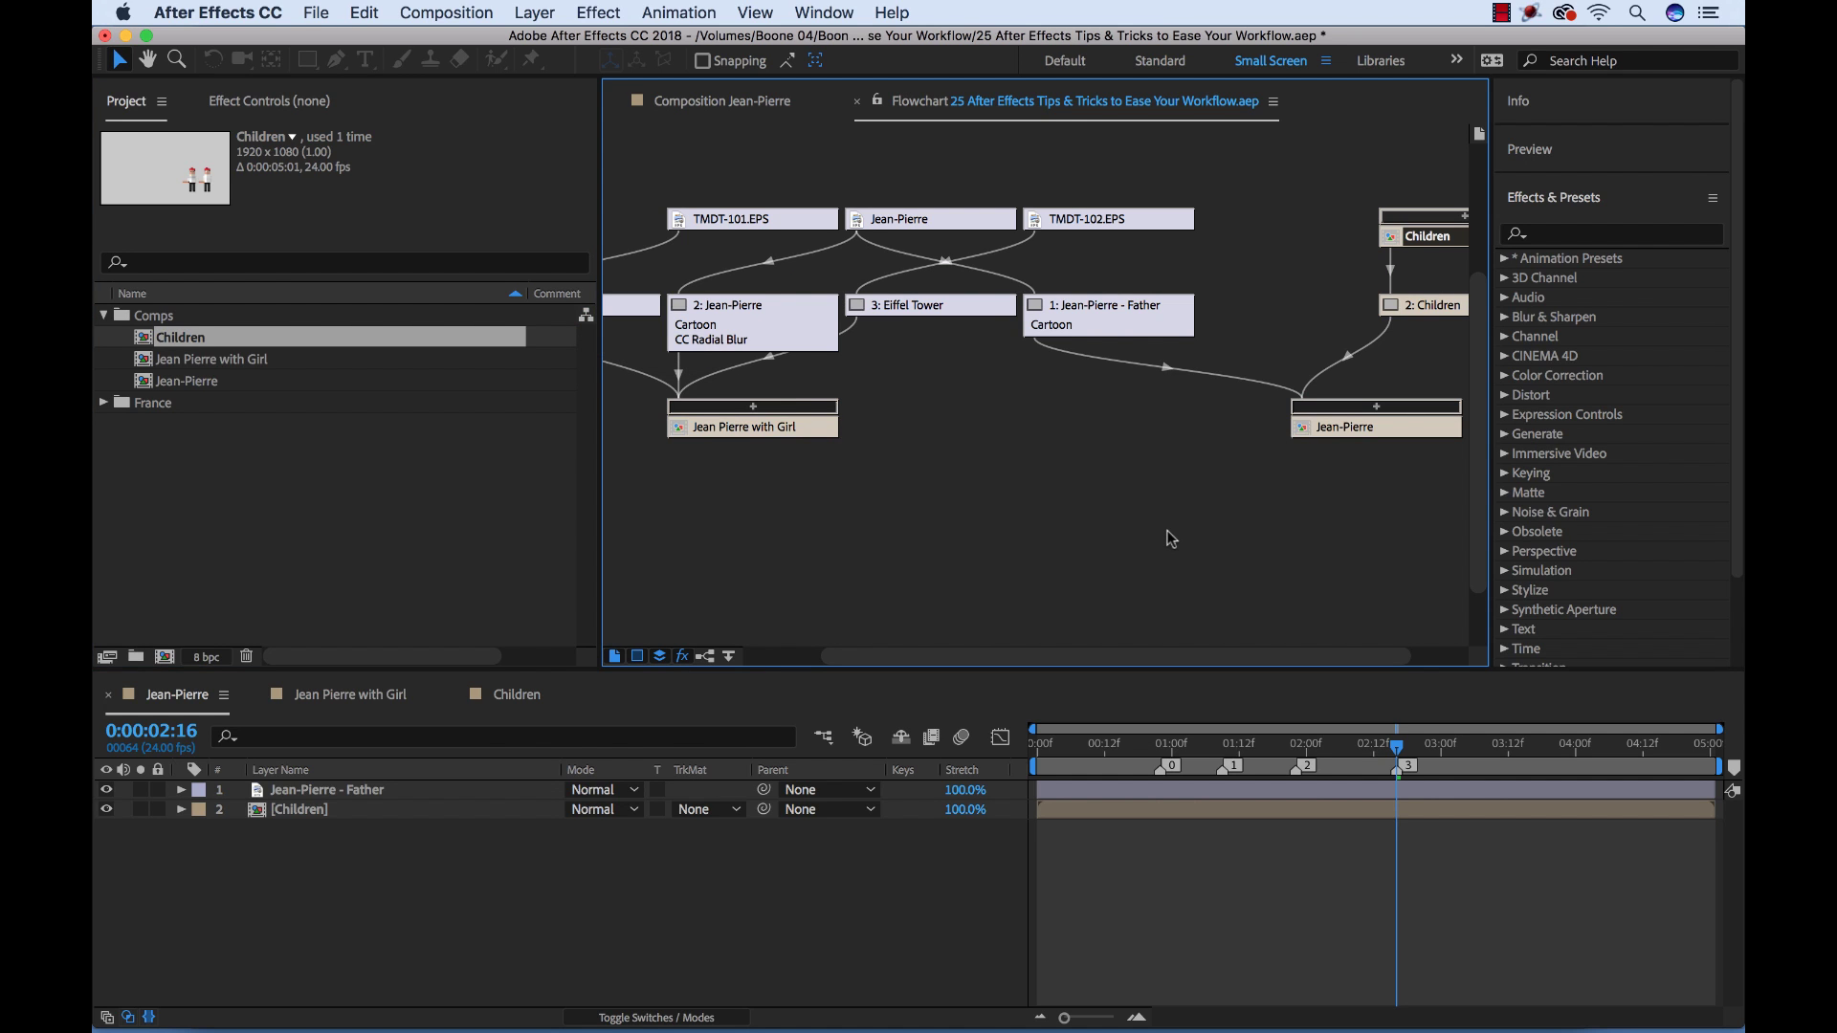
pyautogui.click(608, 837)
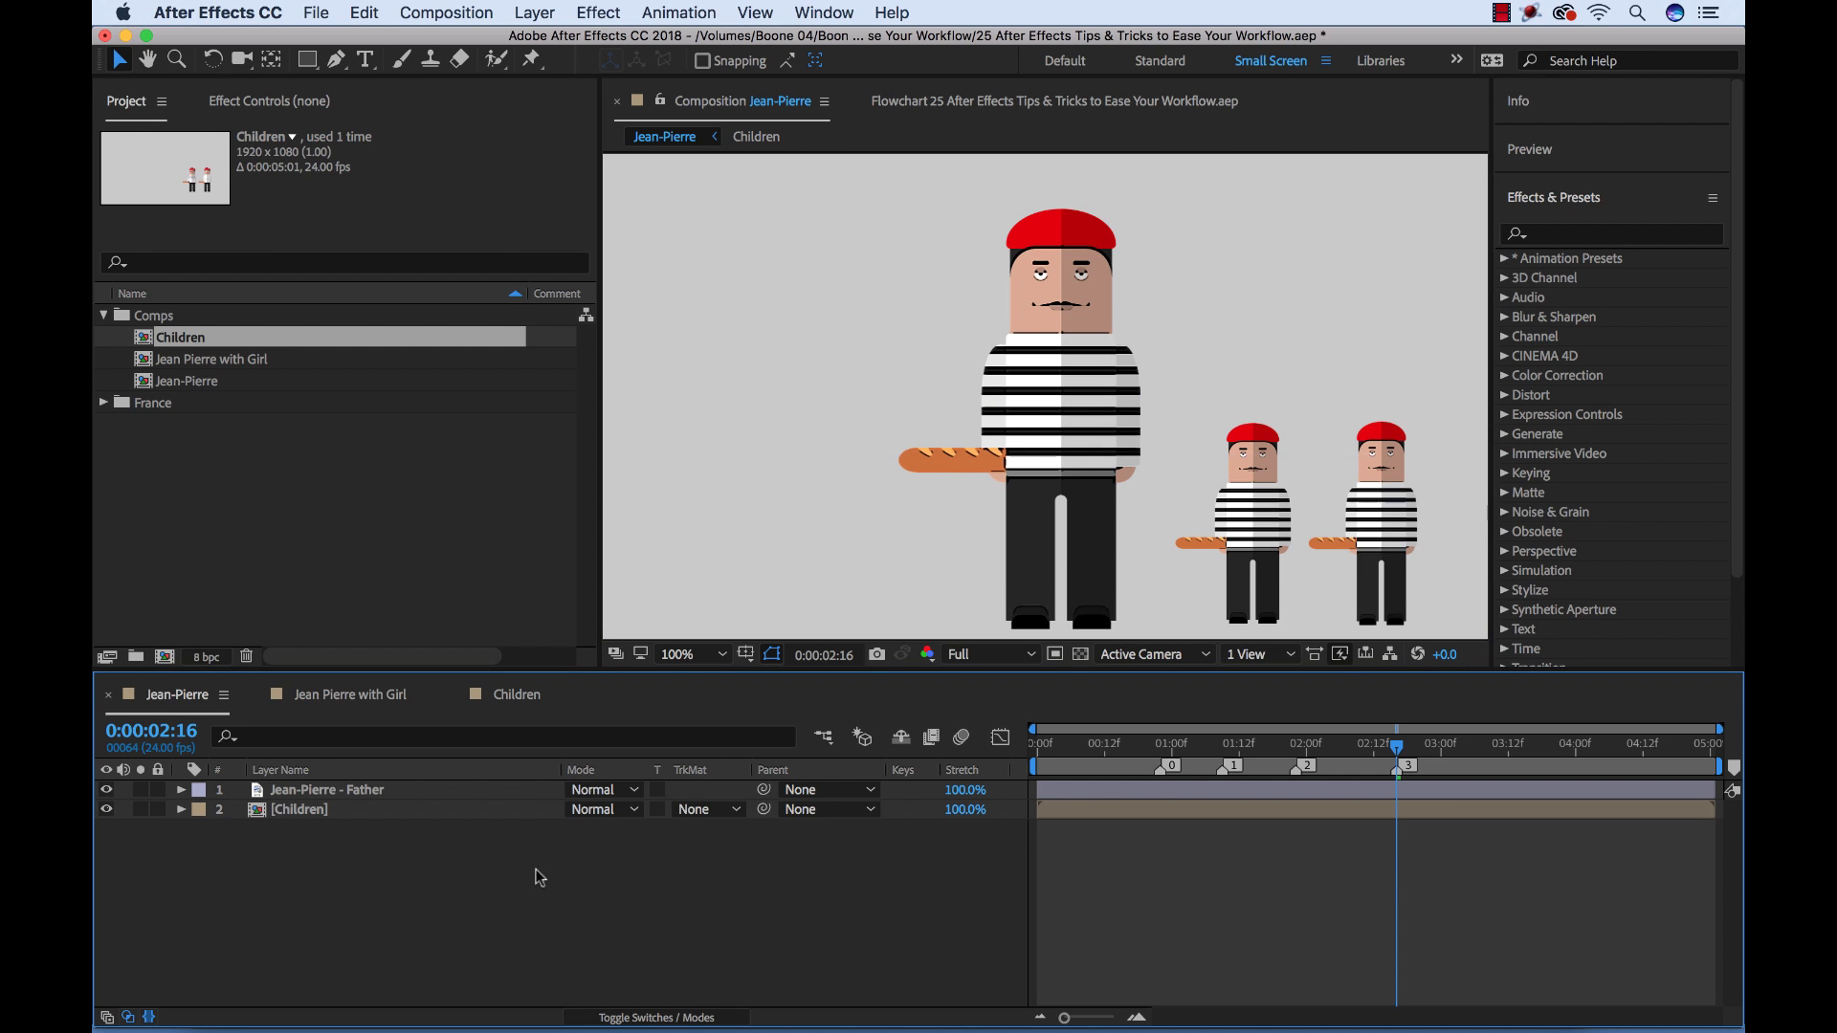
# Add a new null object layer to the Jean-Pierre comp named Father Control
pyautogui.click(300, 792)
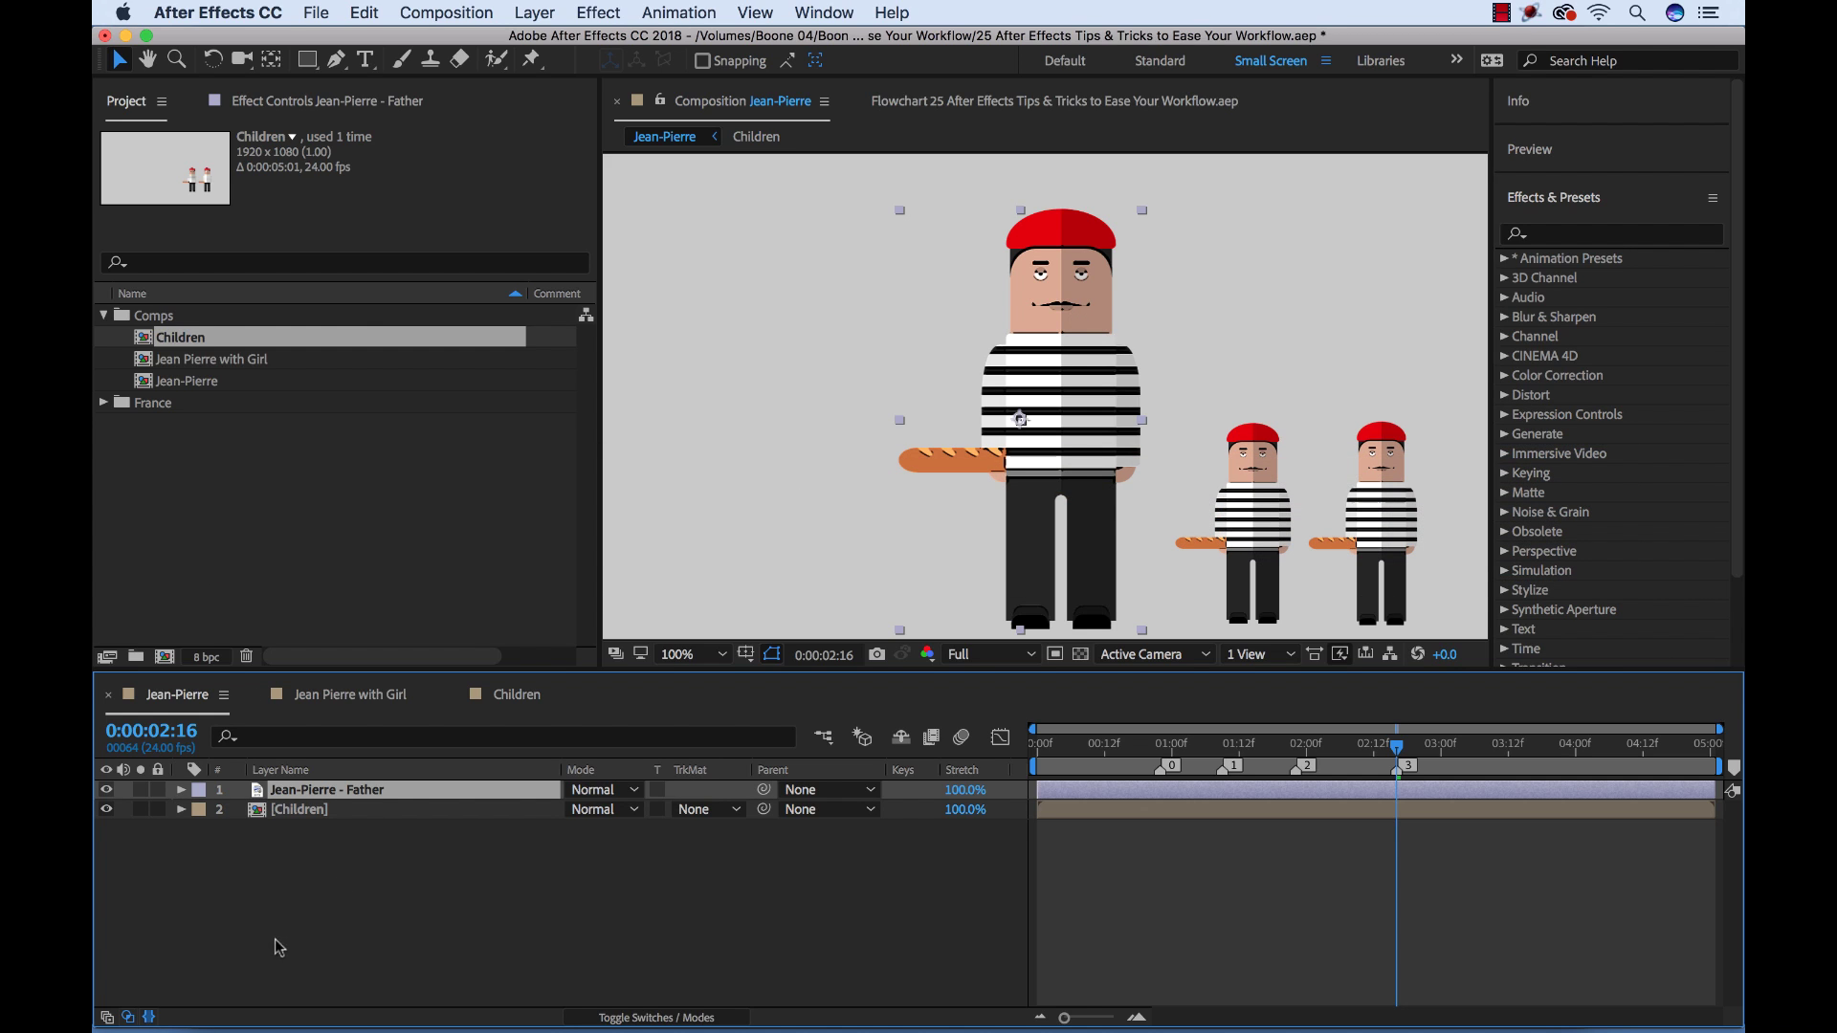
pyautogui.click(308, 873)
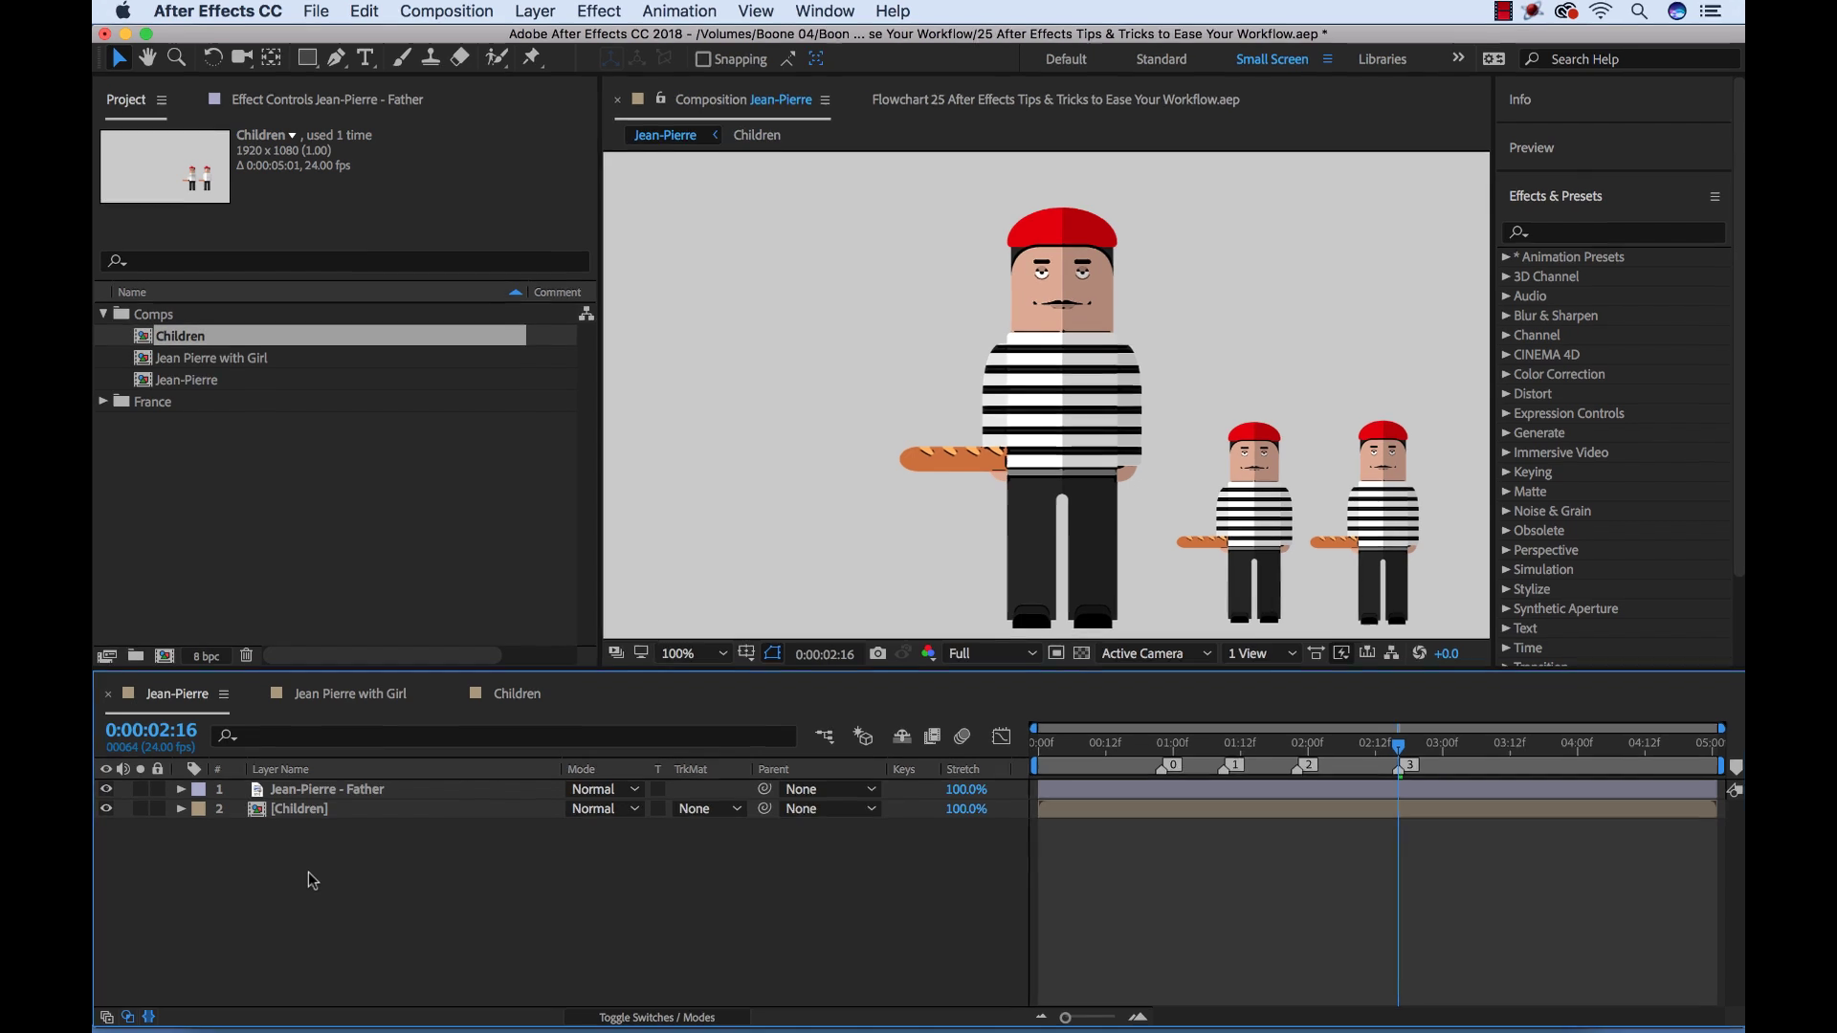
pyautogui.rightClick(308, 872)
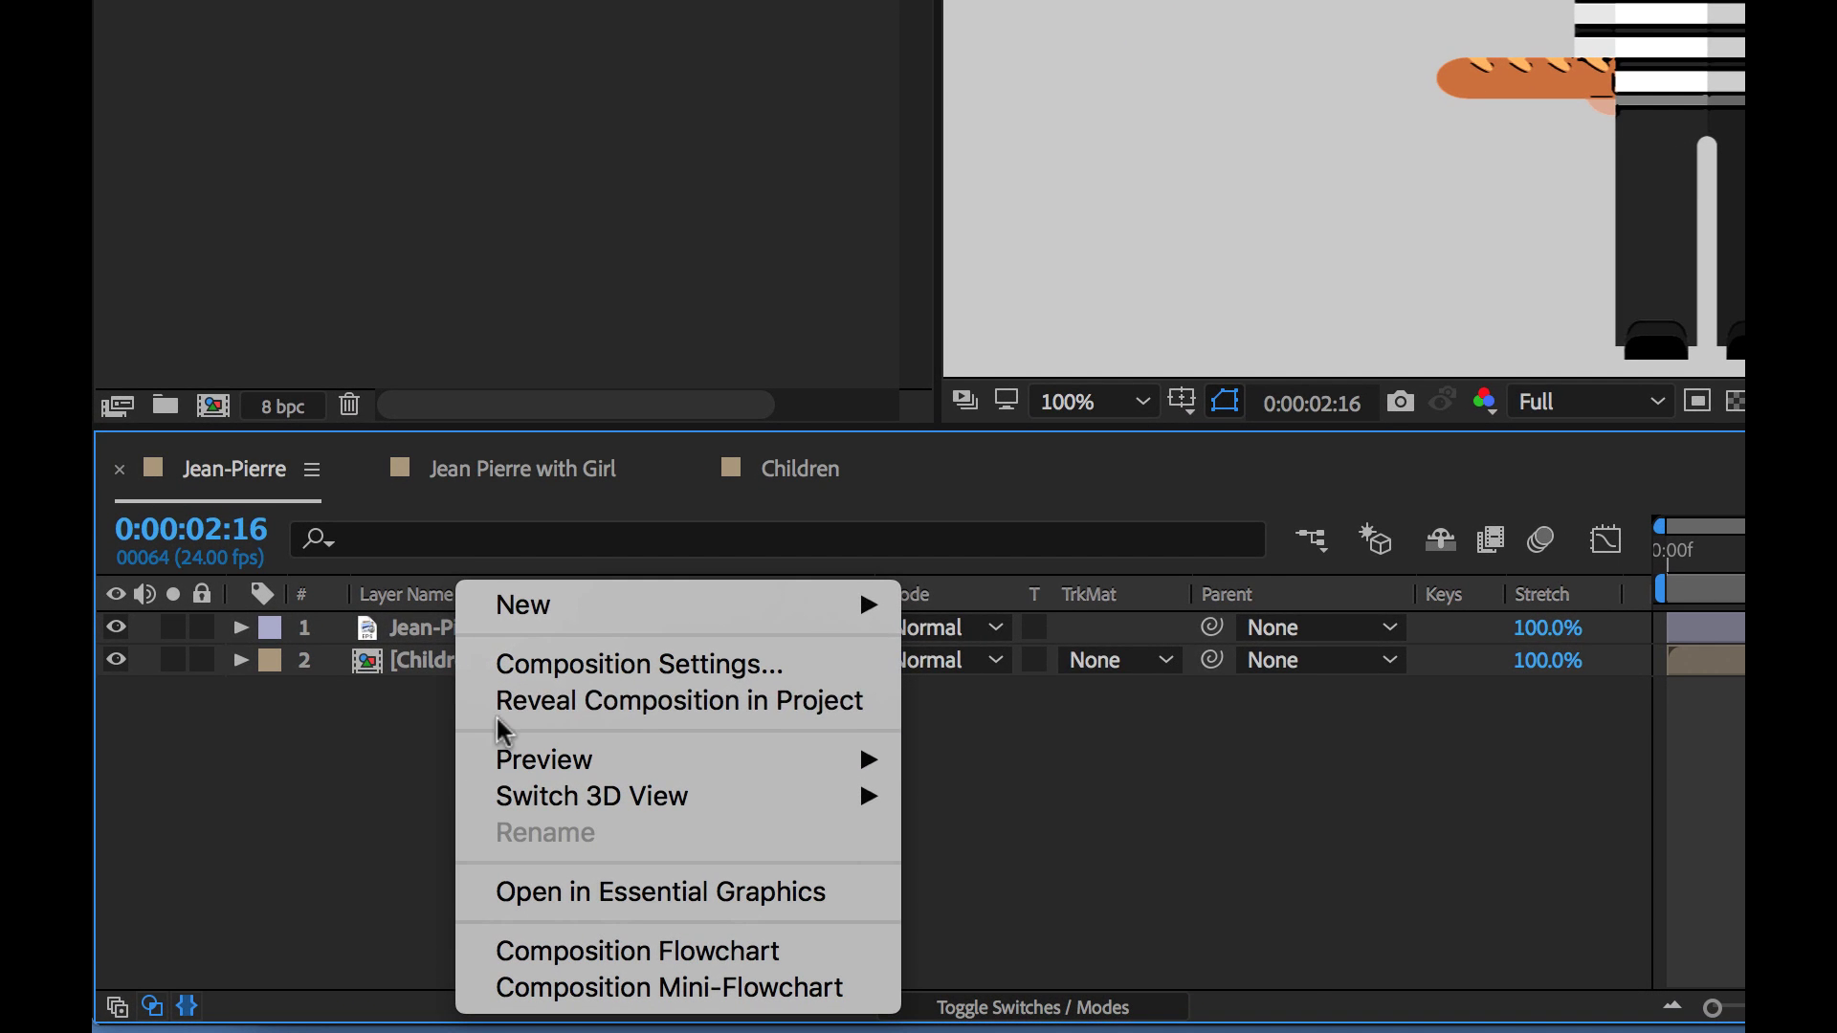
pyautogui.moveTo(561, 622)
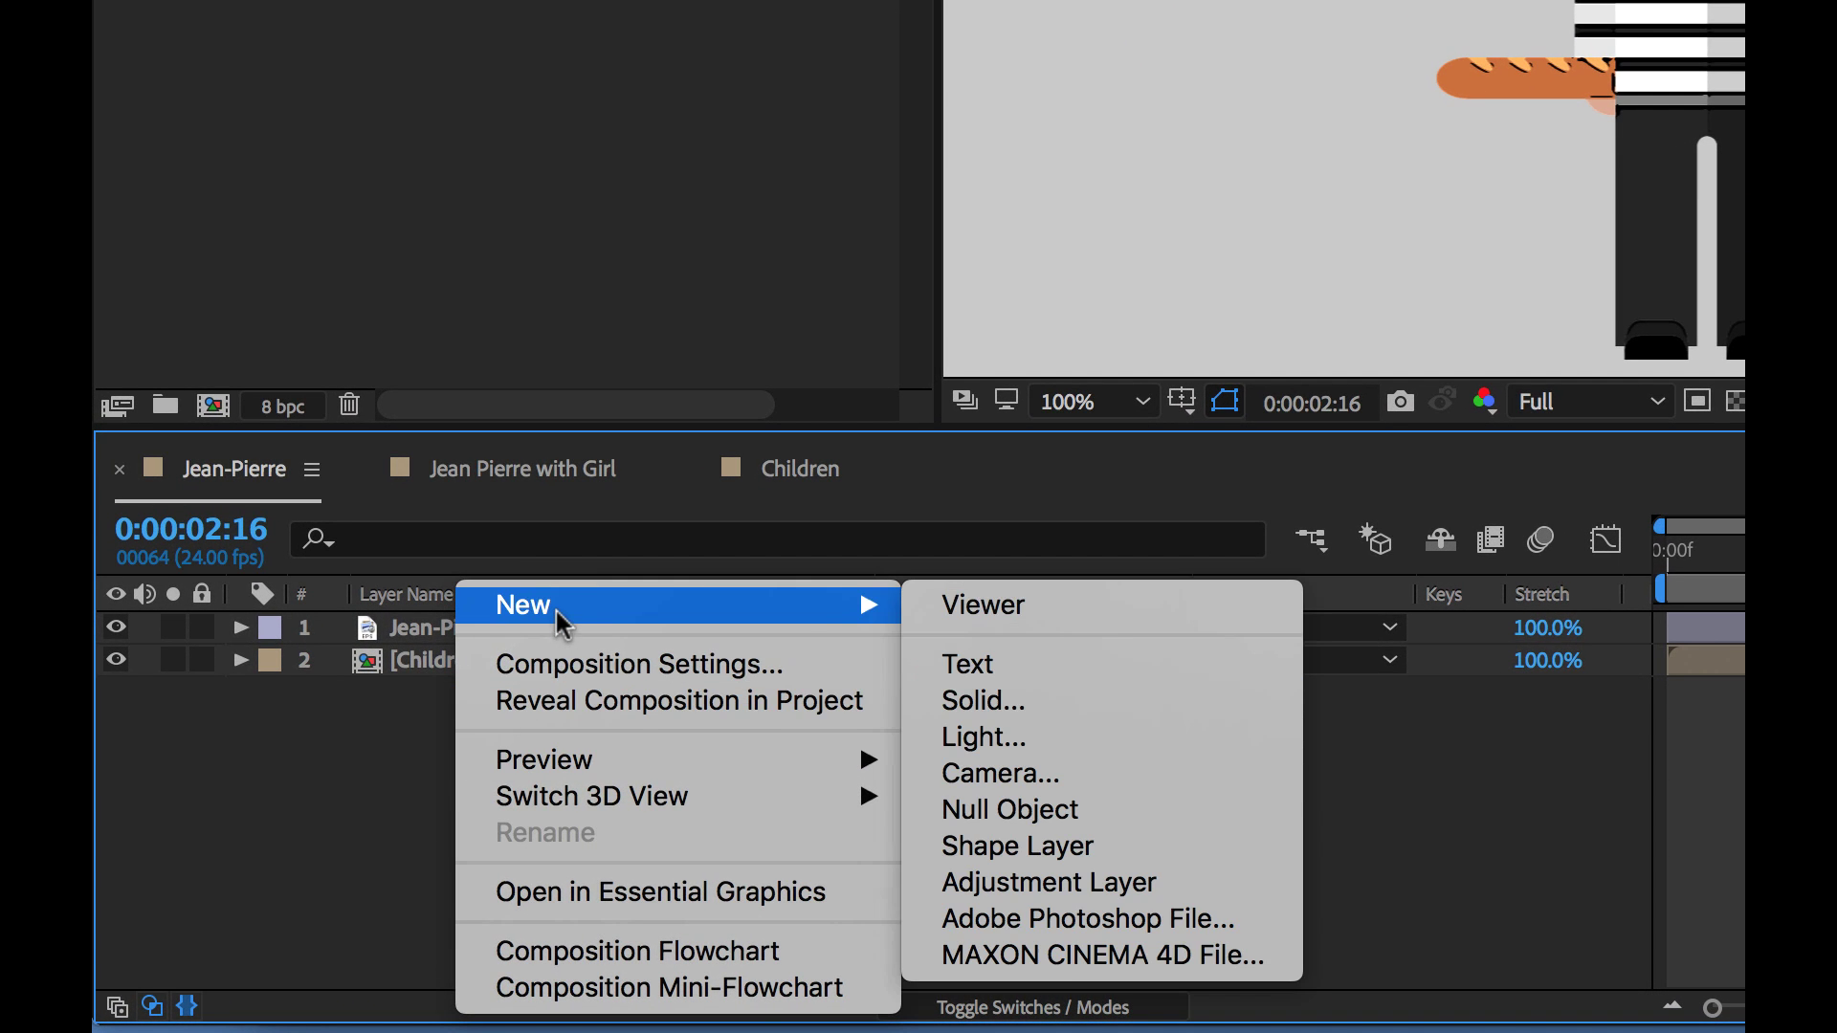
pyautogui.click(1039, 809)
pyautogui.press('Return')
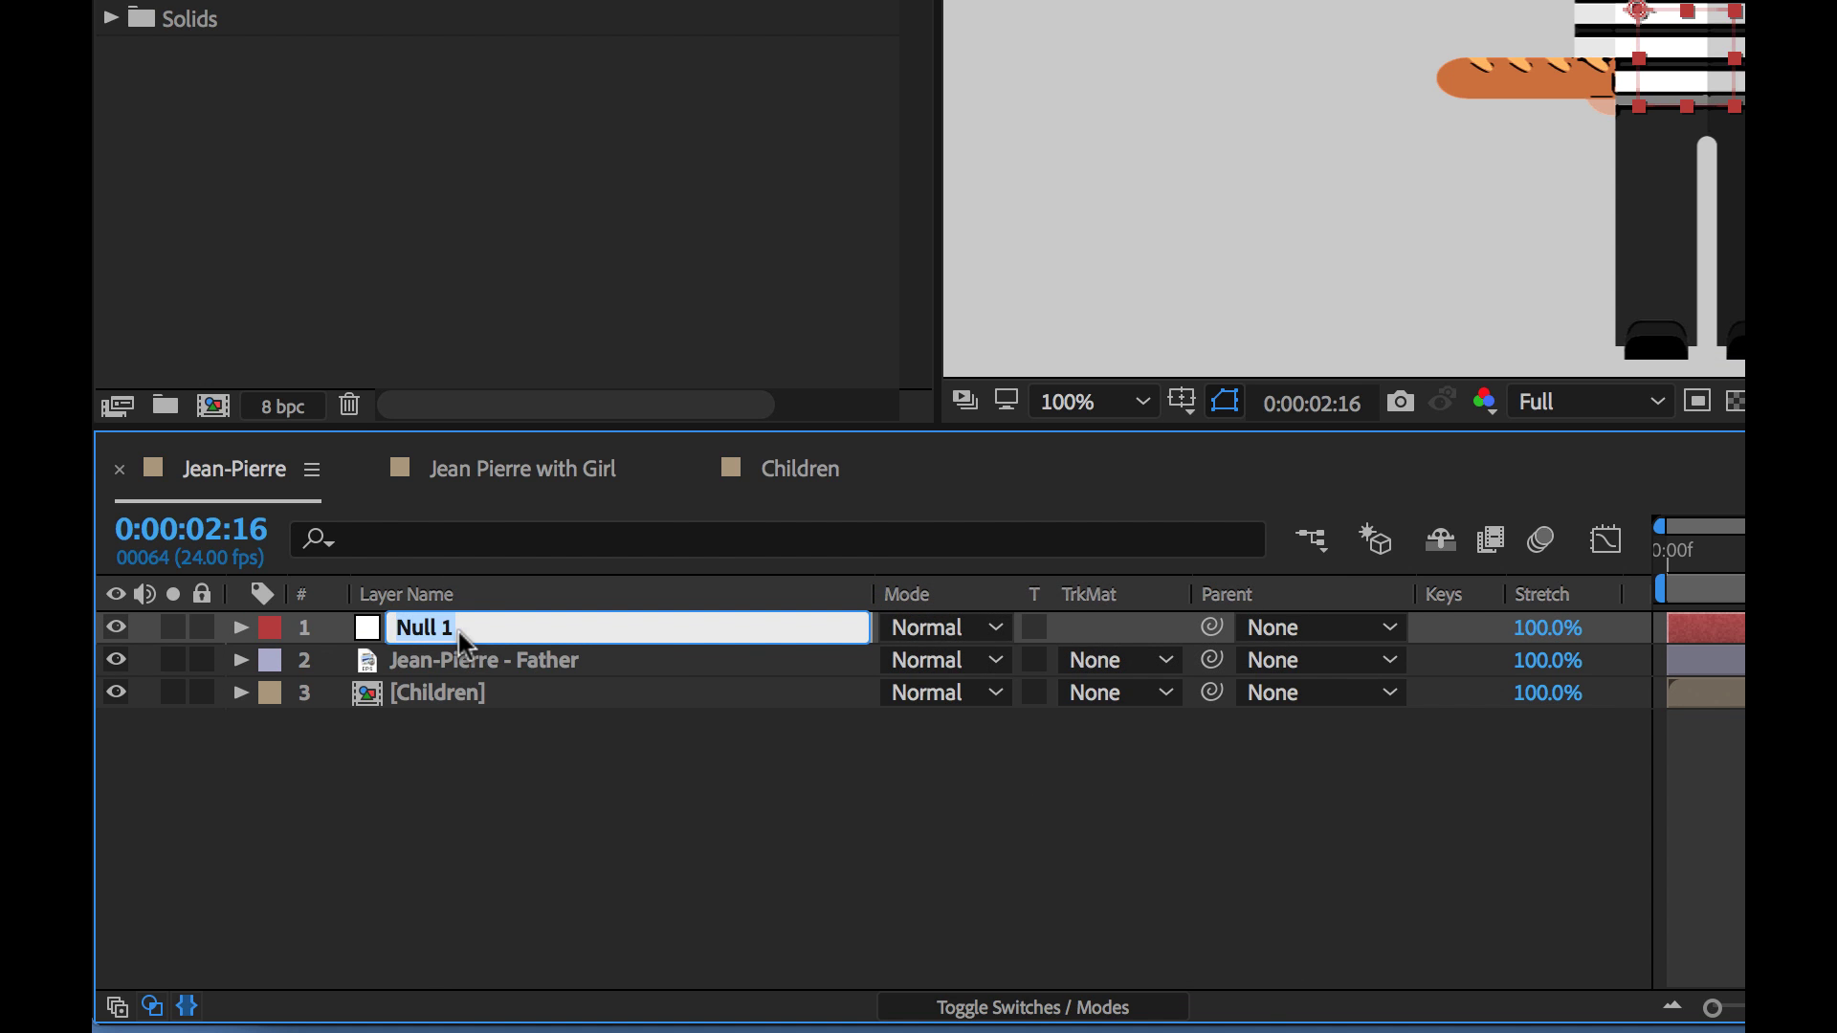
pyautogui.write('Father Control')
pyautogui.press('Return')
# Parent the Jean-Pierre - Father layer to Father Control and test it via Rotation
pyautogui.click(455, 660)
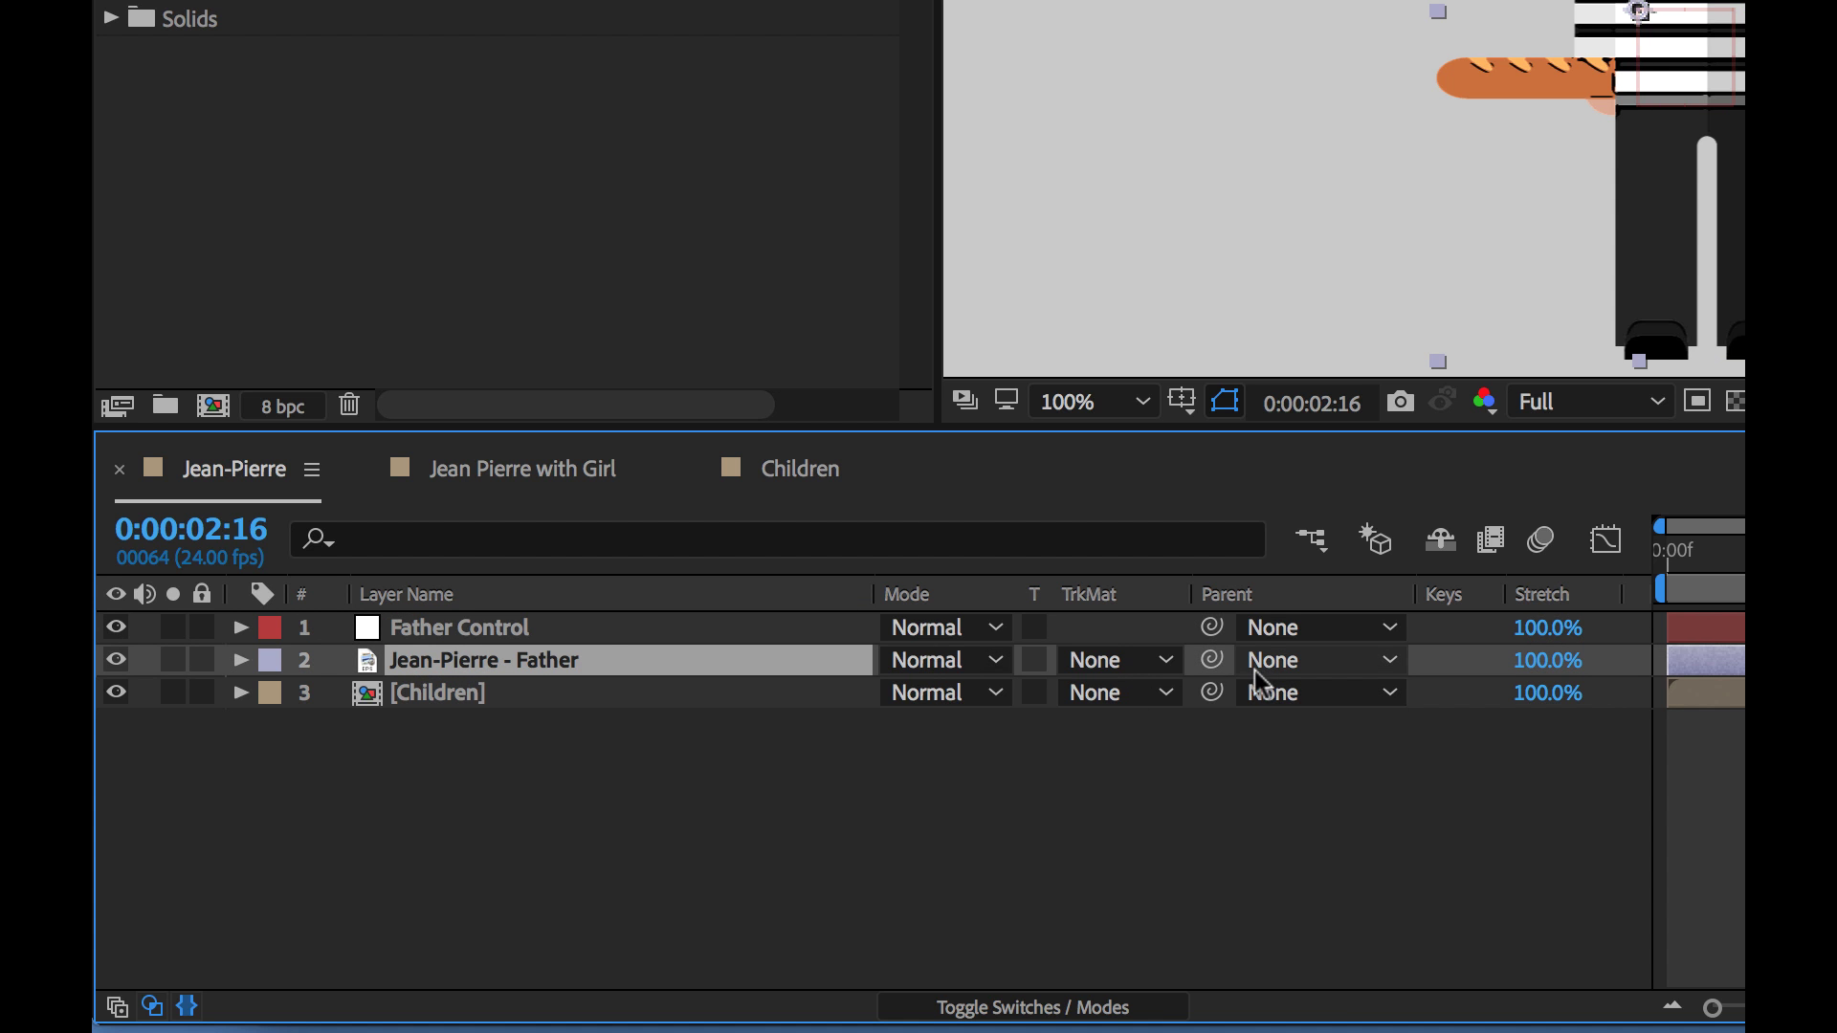
pyautogui.moveTo(1214, 660); pyautogui.dragTo(519, 624)
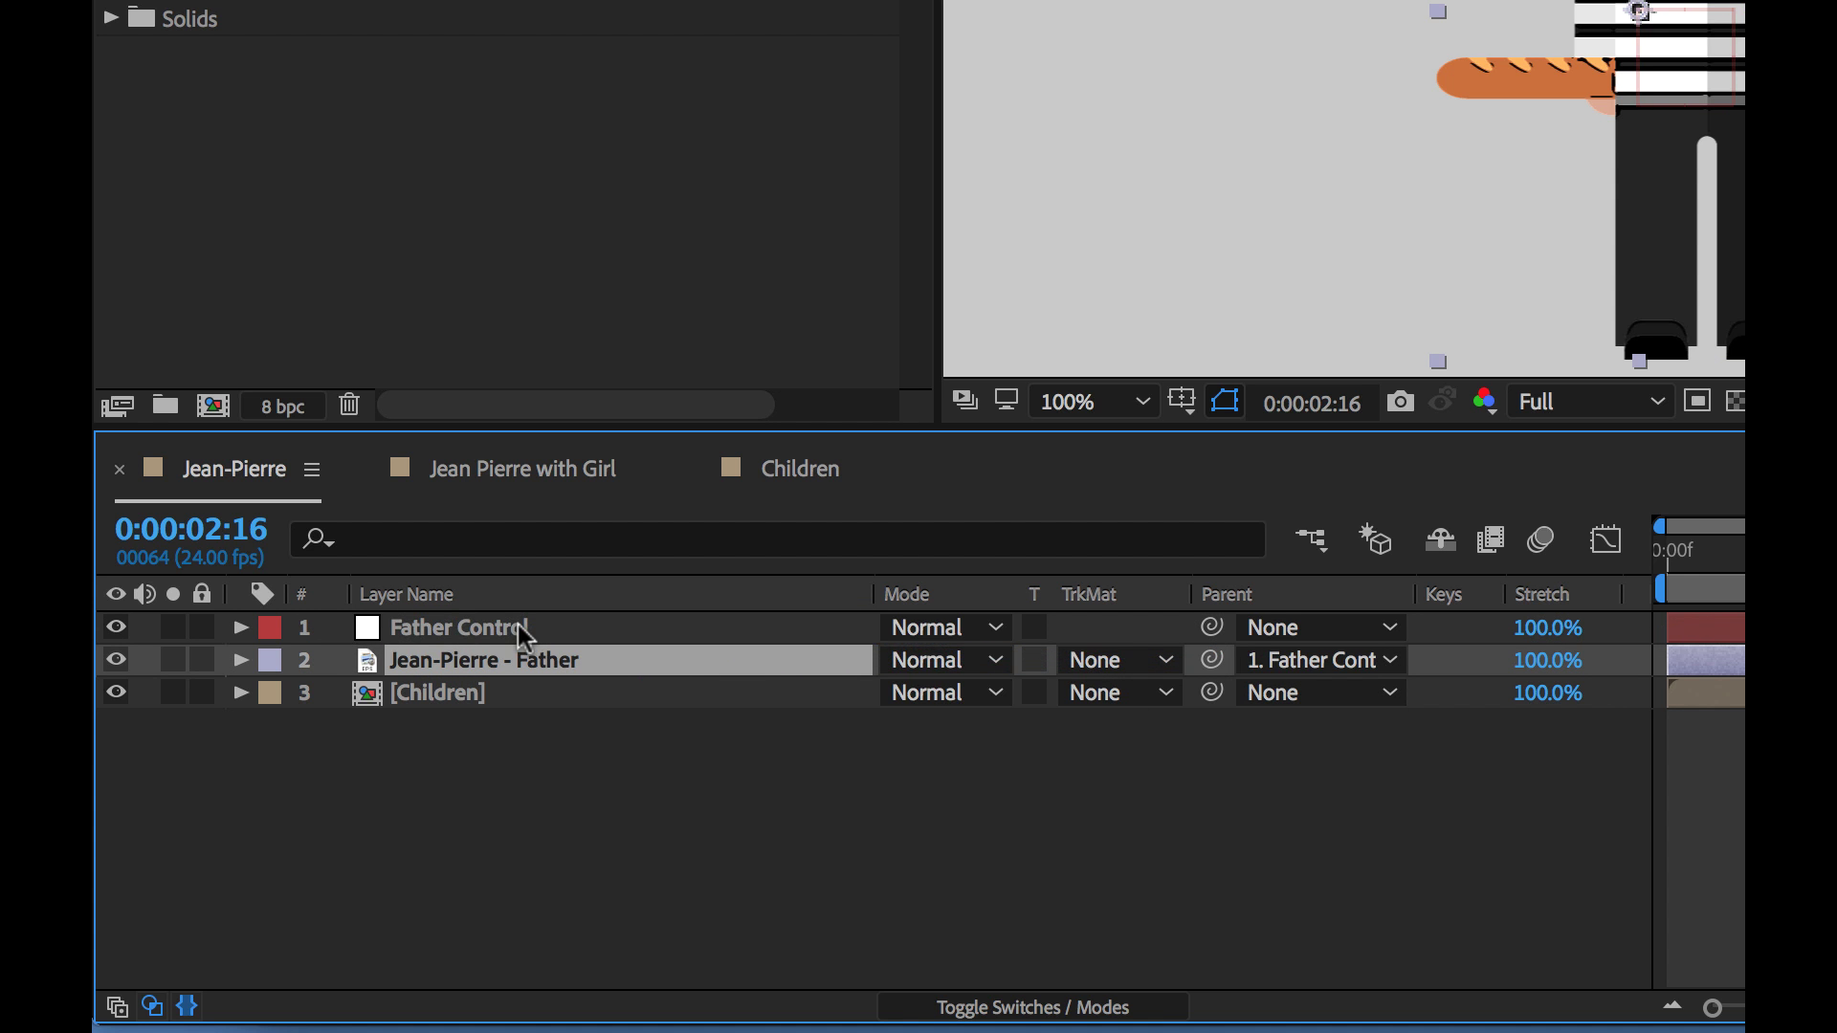
pyautogui.click(488, 657)
pyautogui.press('r')
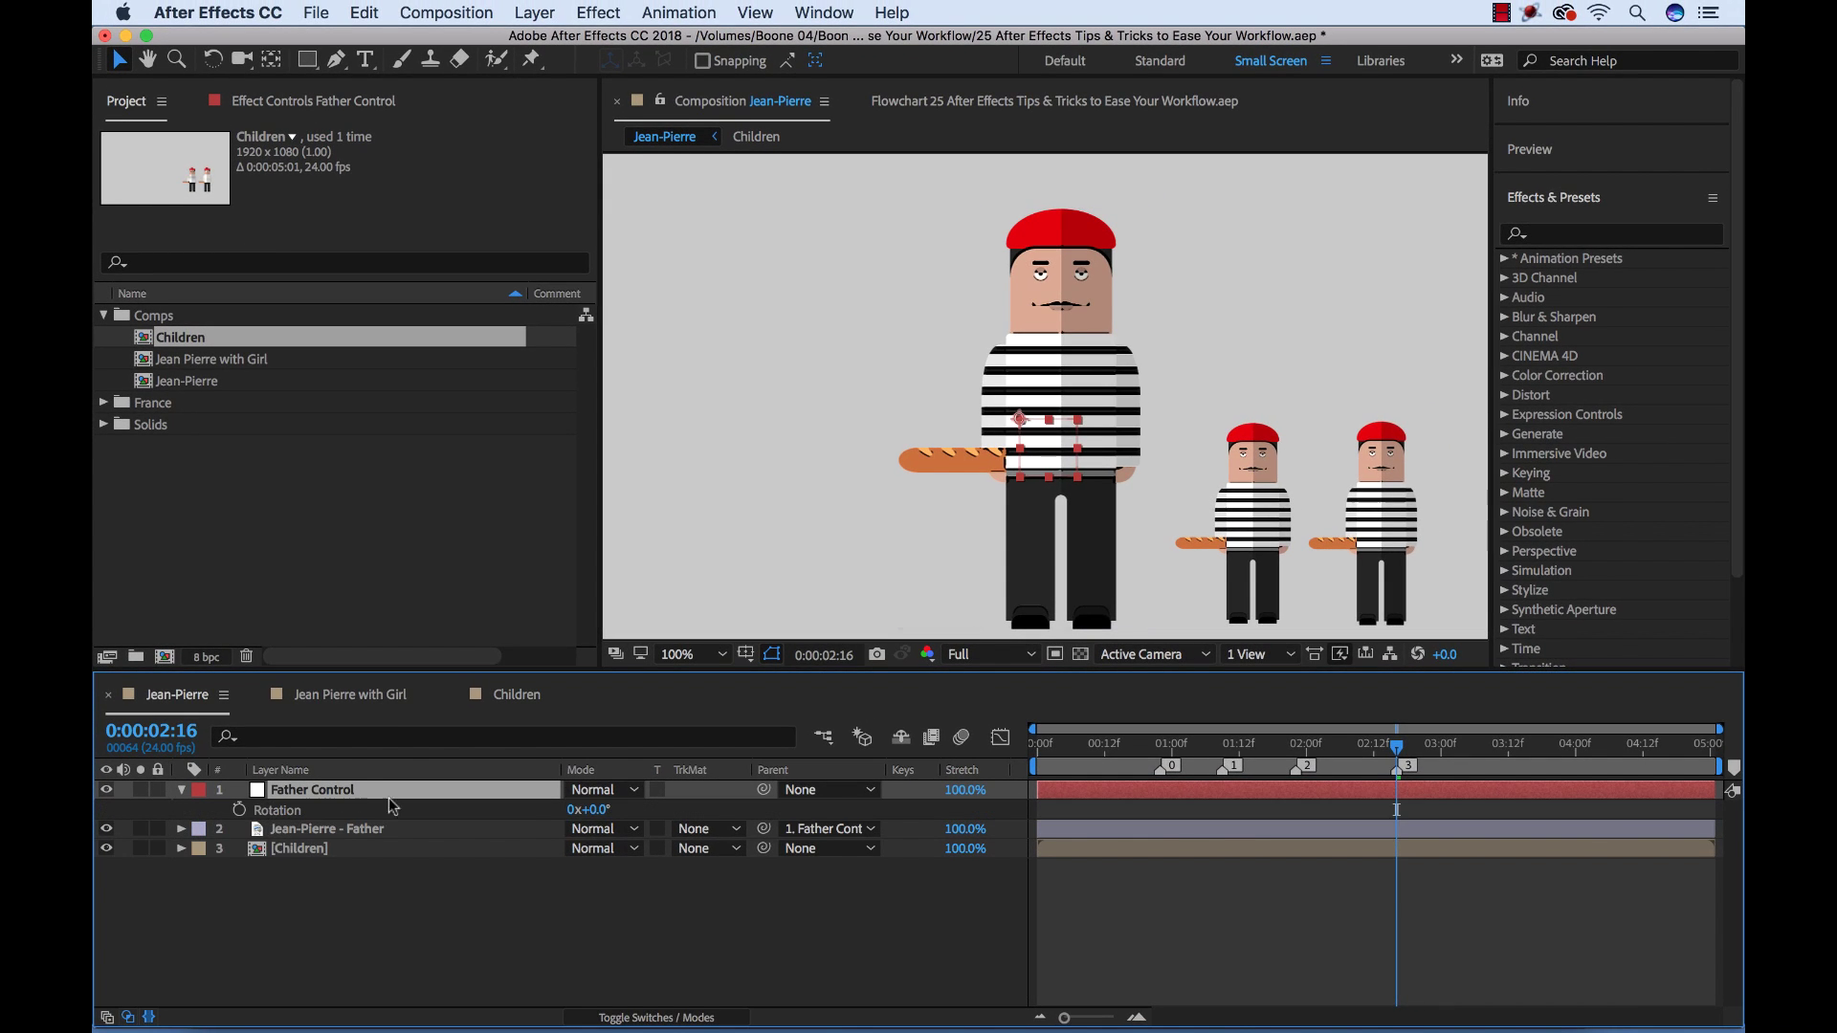
pyautogui.moveTo(594, 810)
pyautogui.mouseDown()
pyautogui.moveTo(632, 805)
pyautogui.moveTo(594, 810)
pyautogui.mouseUp()
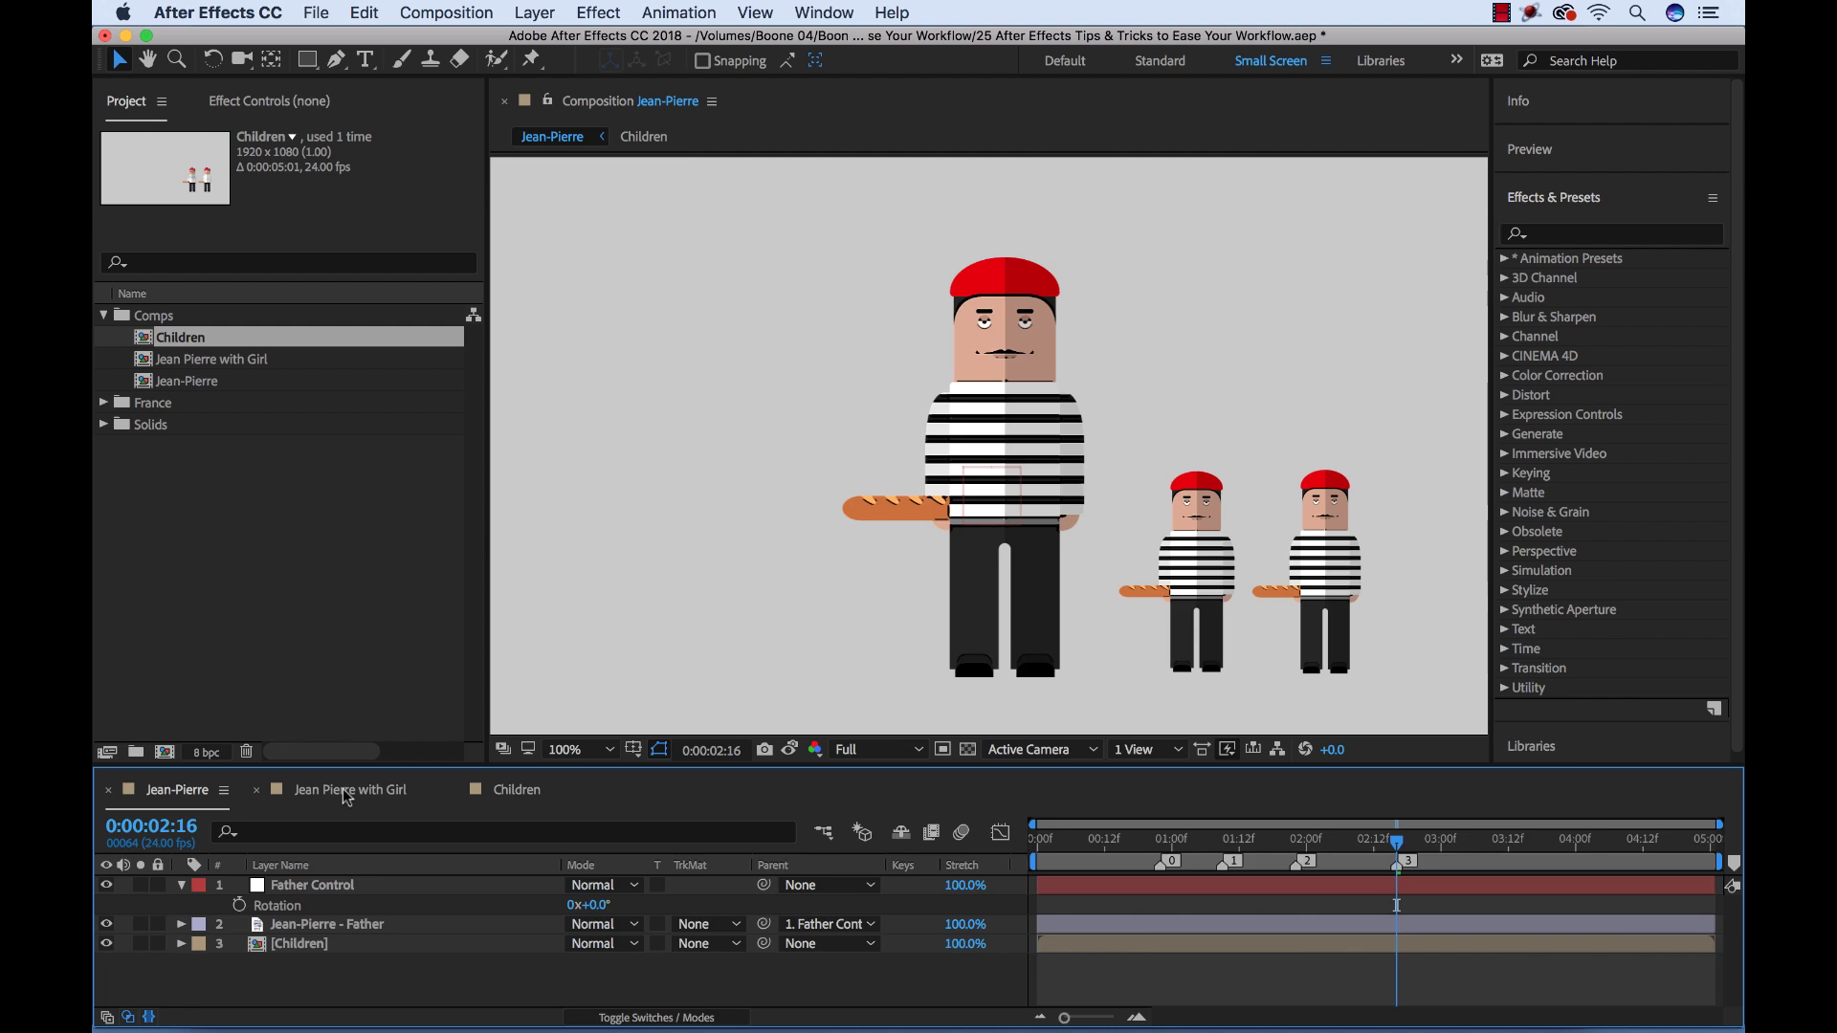
pyautogui.click(346, 795)
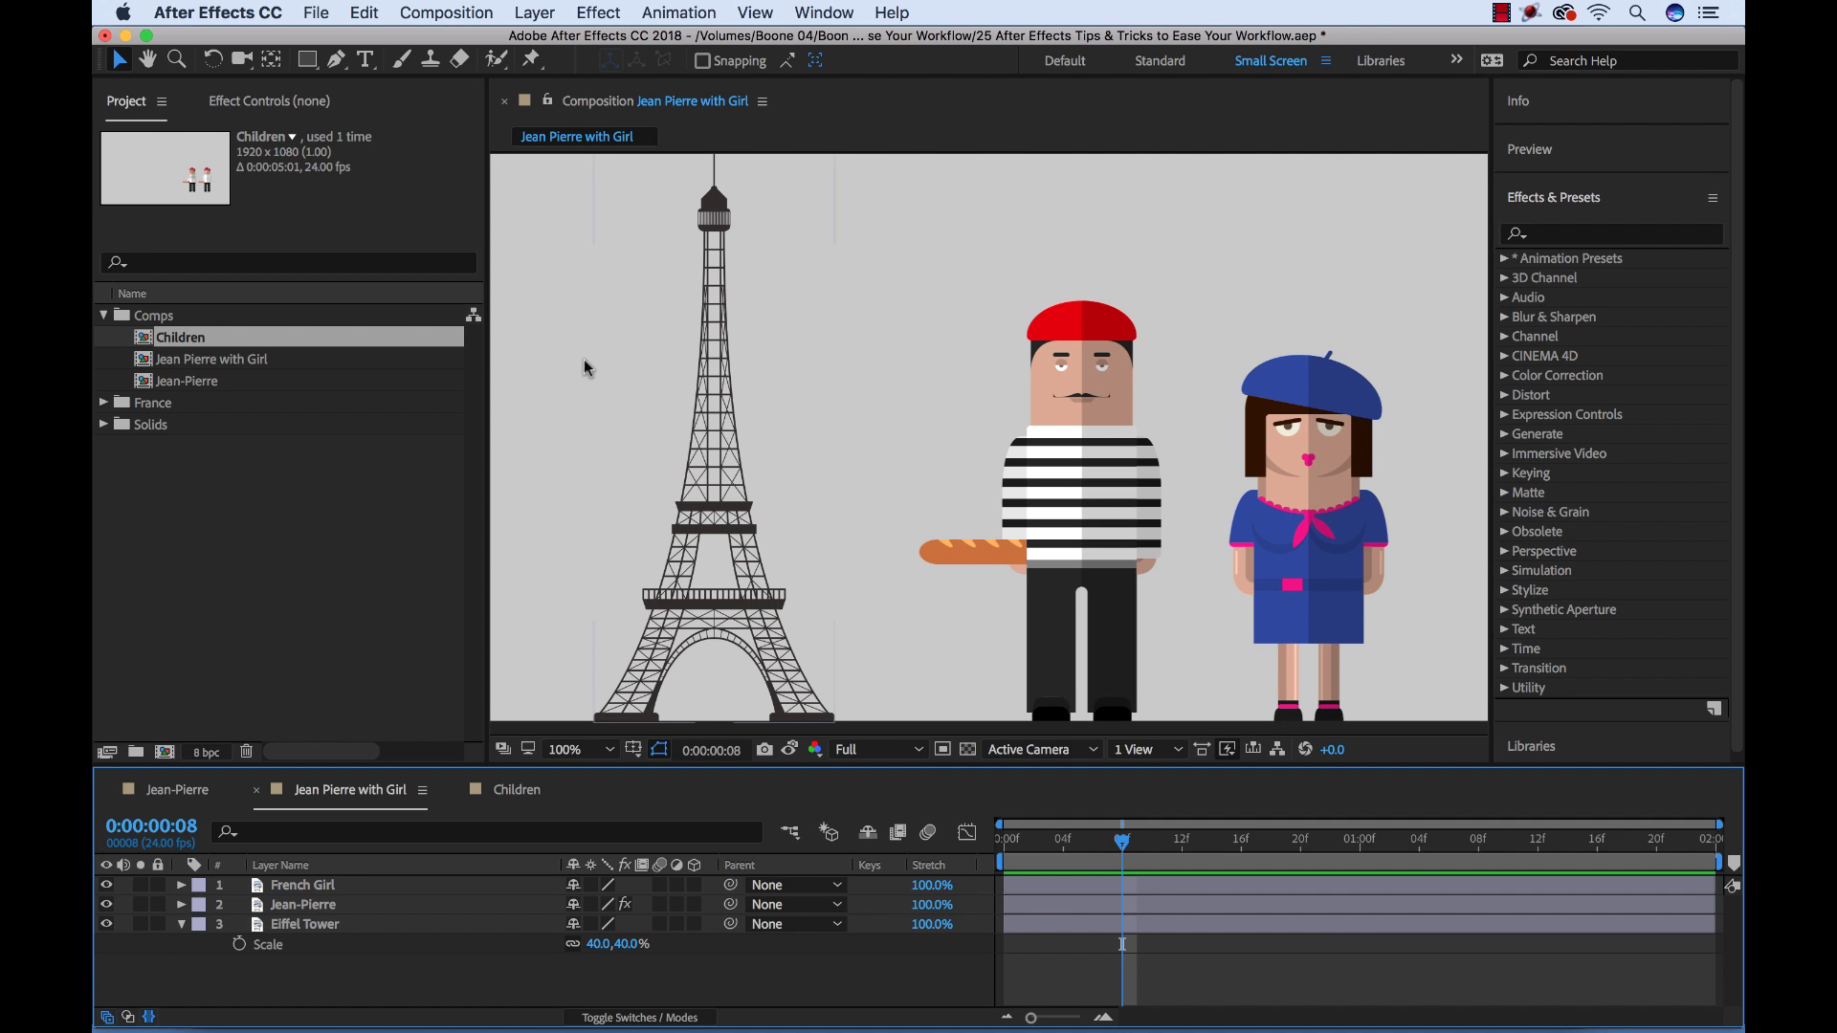
pyautogui.click(186, 793)
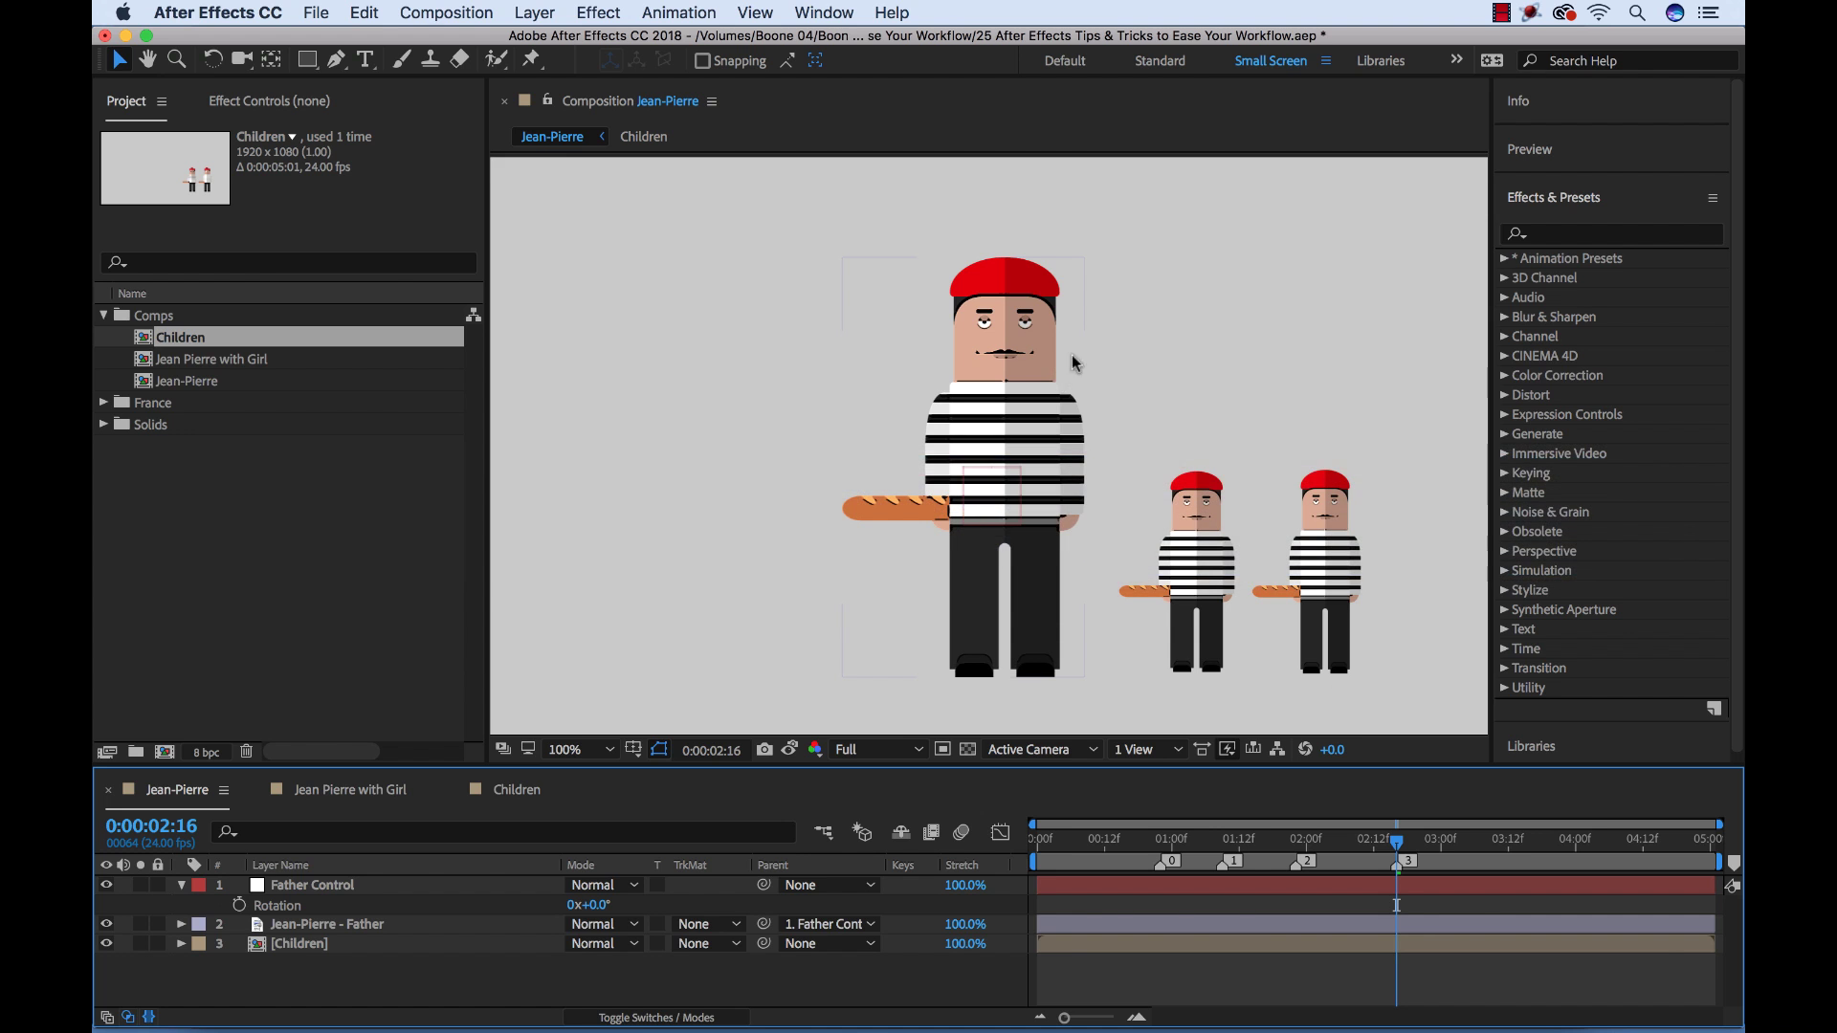
pyautogui.click(370, 17)
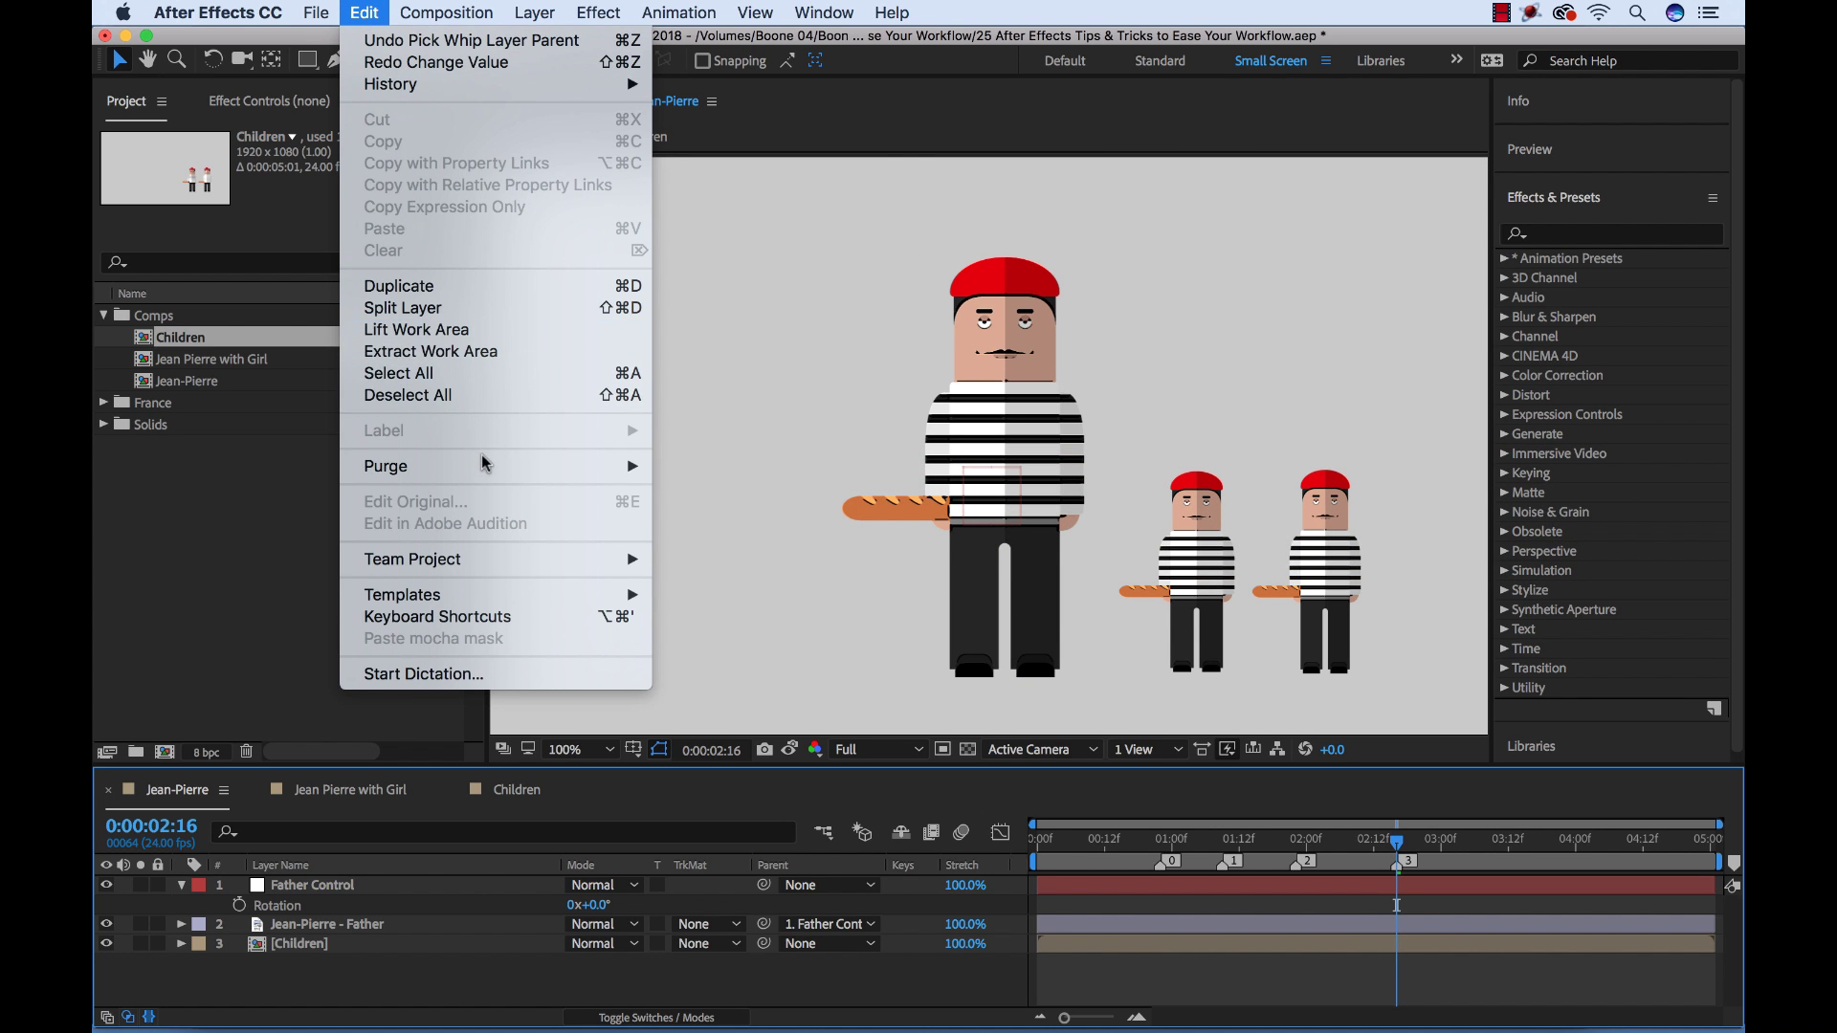
pyautogui.moveTo(480, 461)
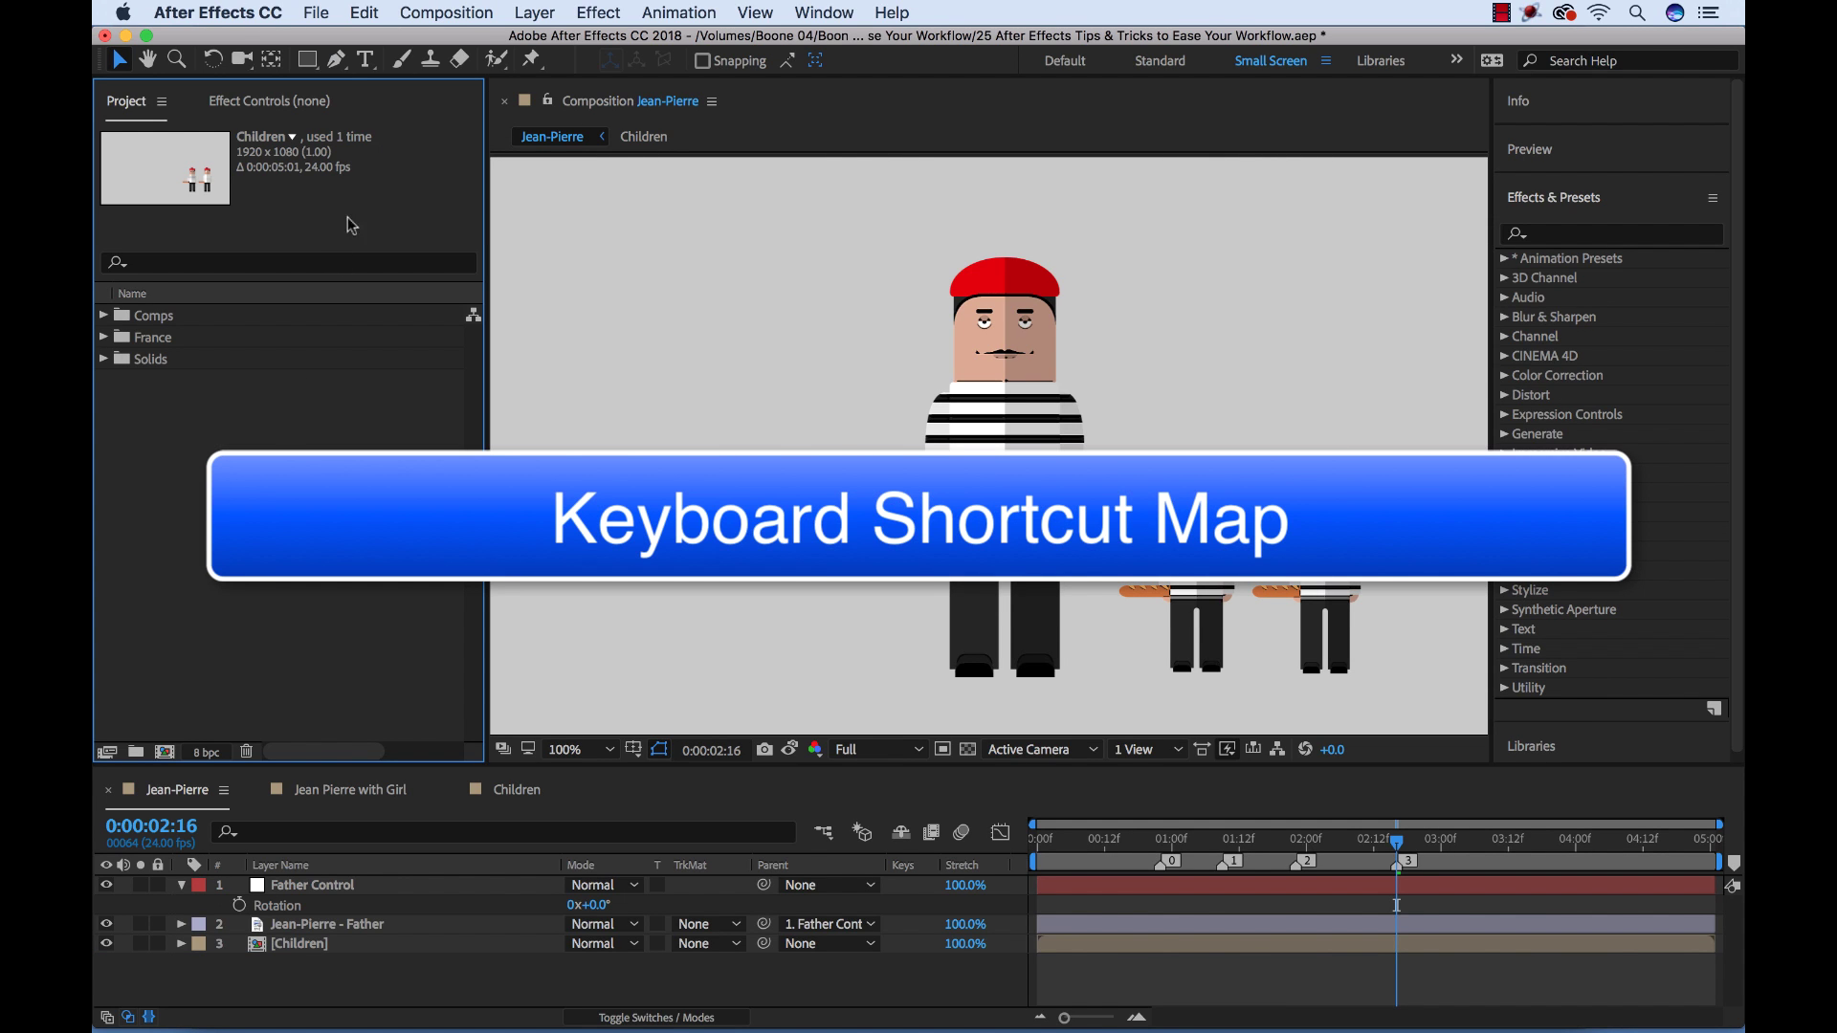
# Bring up the Keyboard Shortcuts map and preview the Command, Option and Shift layouts
pyautogui.click(317, 12)
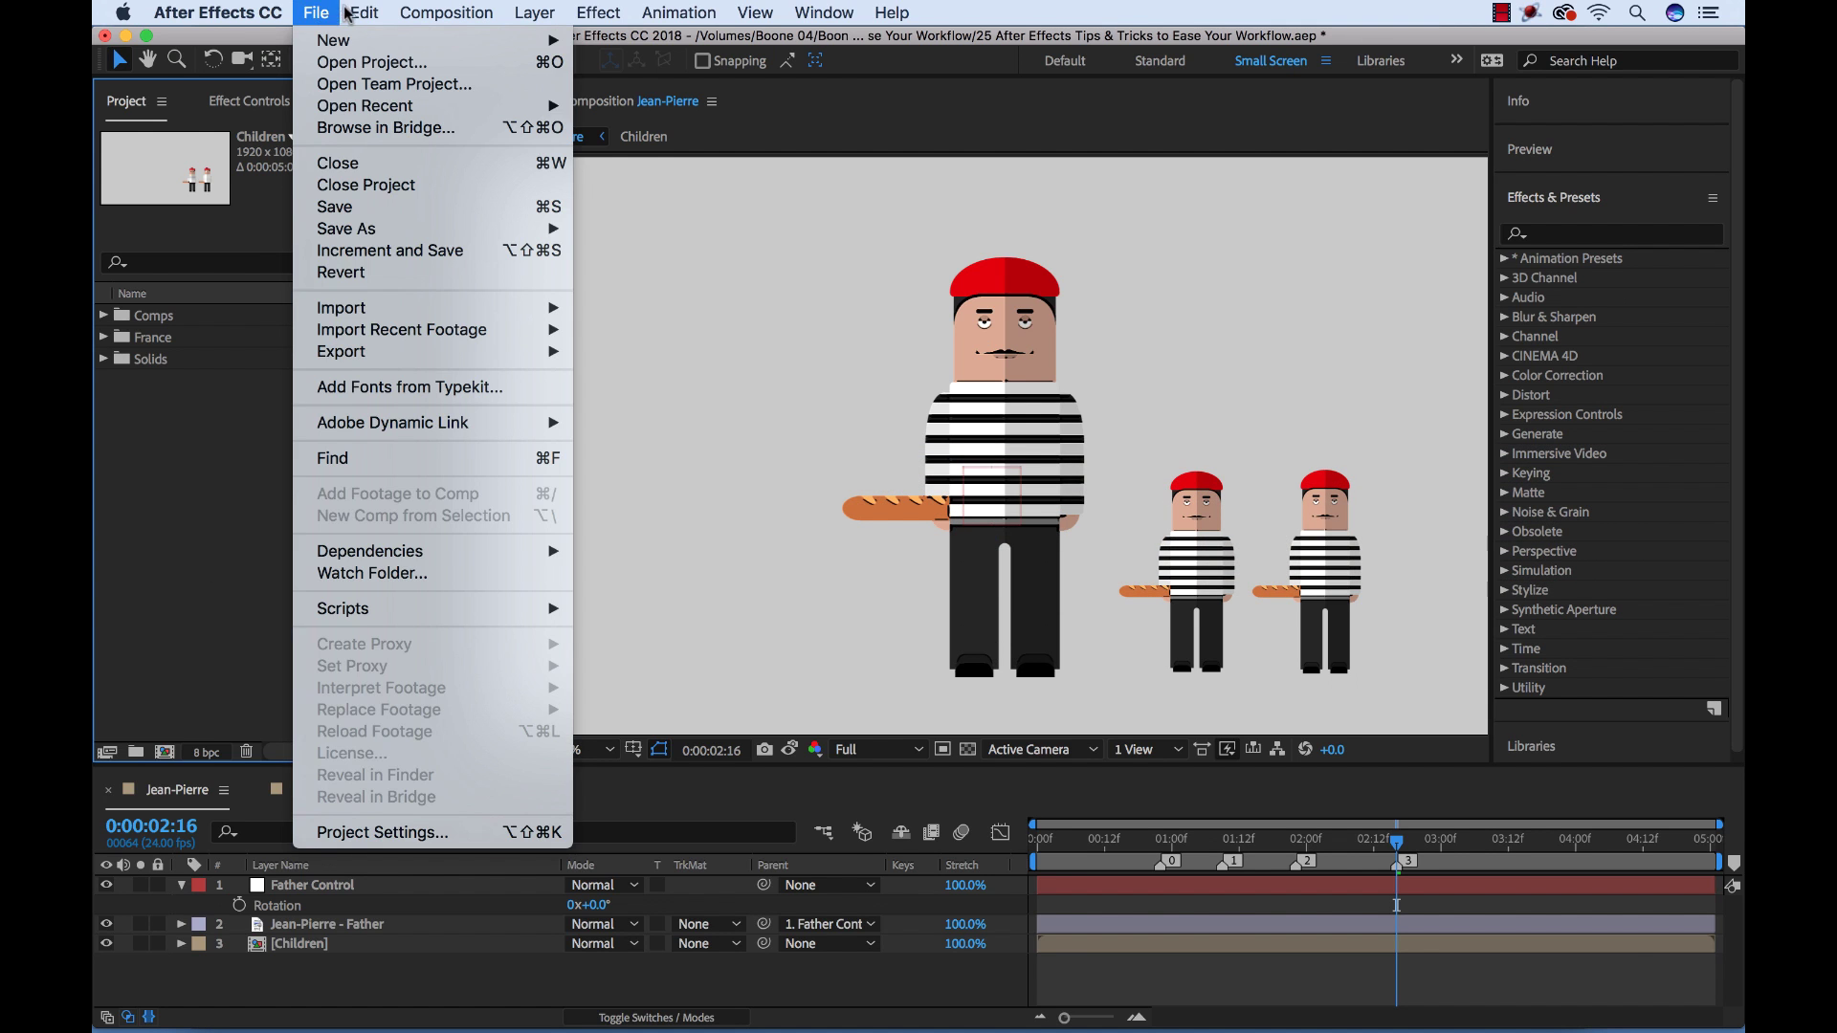
pyautogui.moveTo(352, 12)
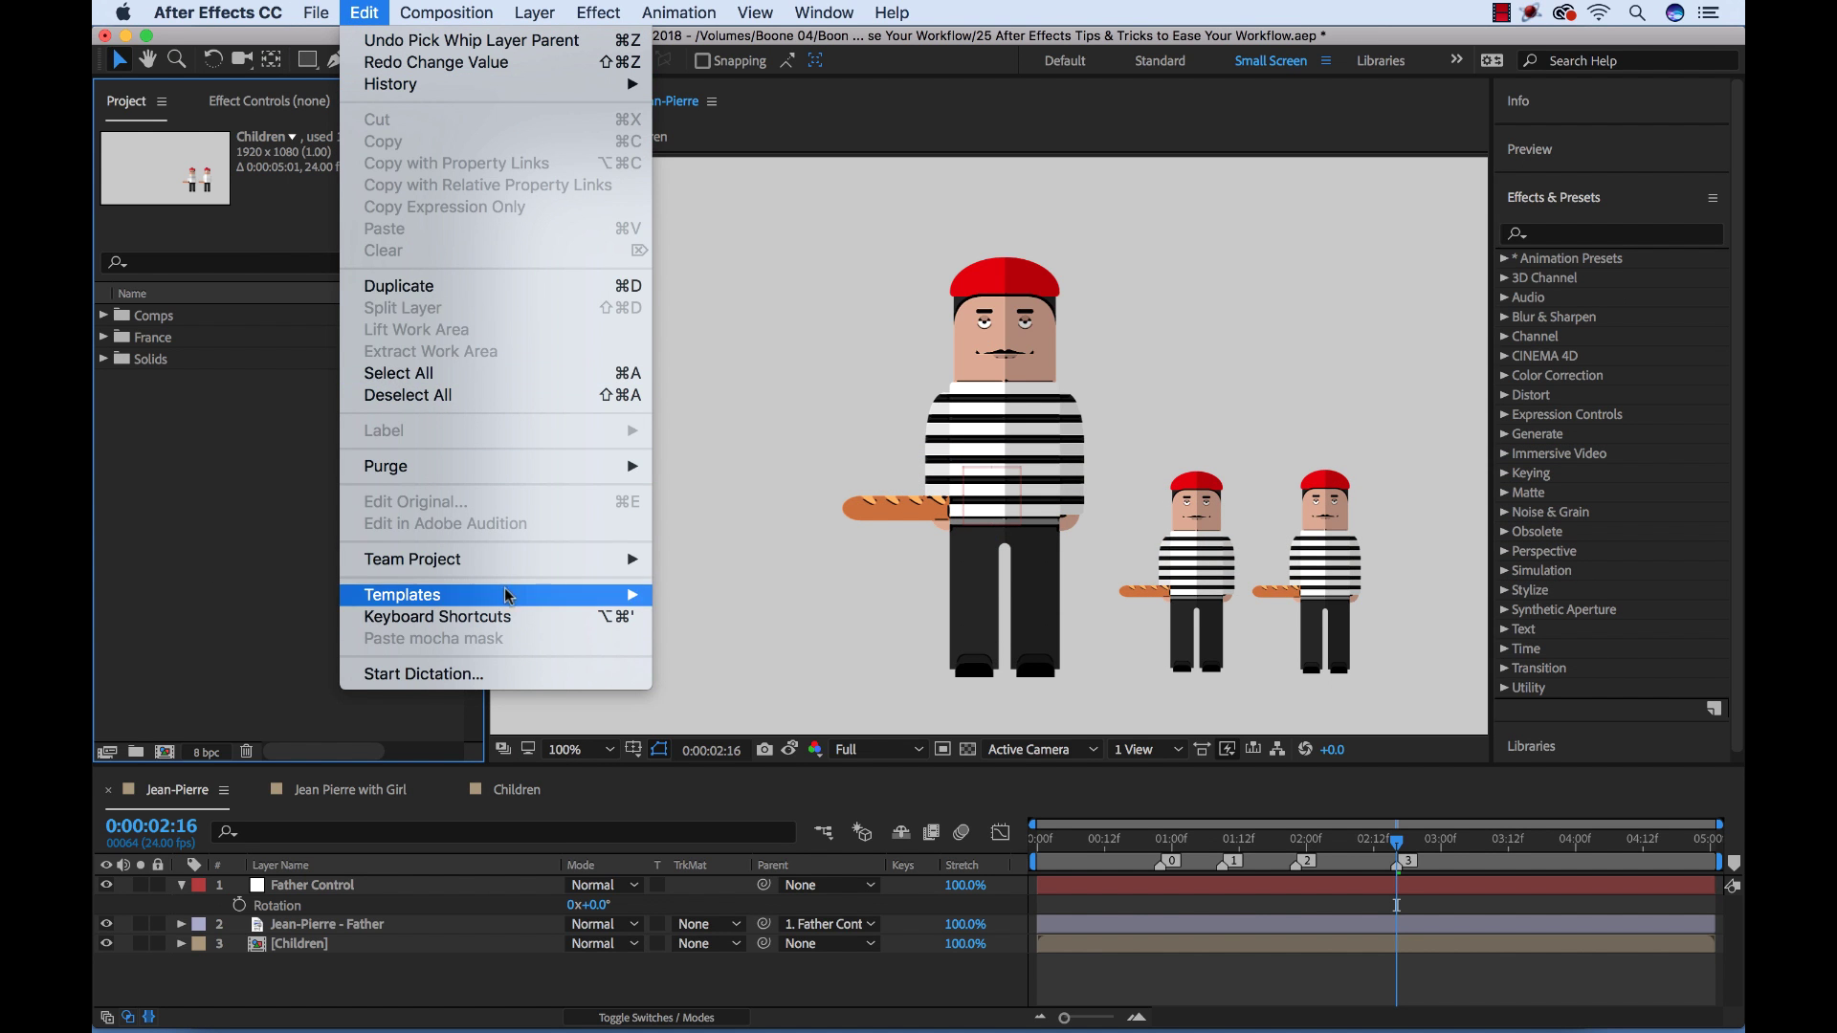
pyautogui.click(509, 616)
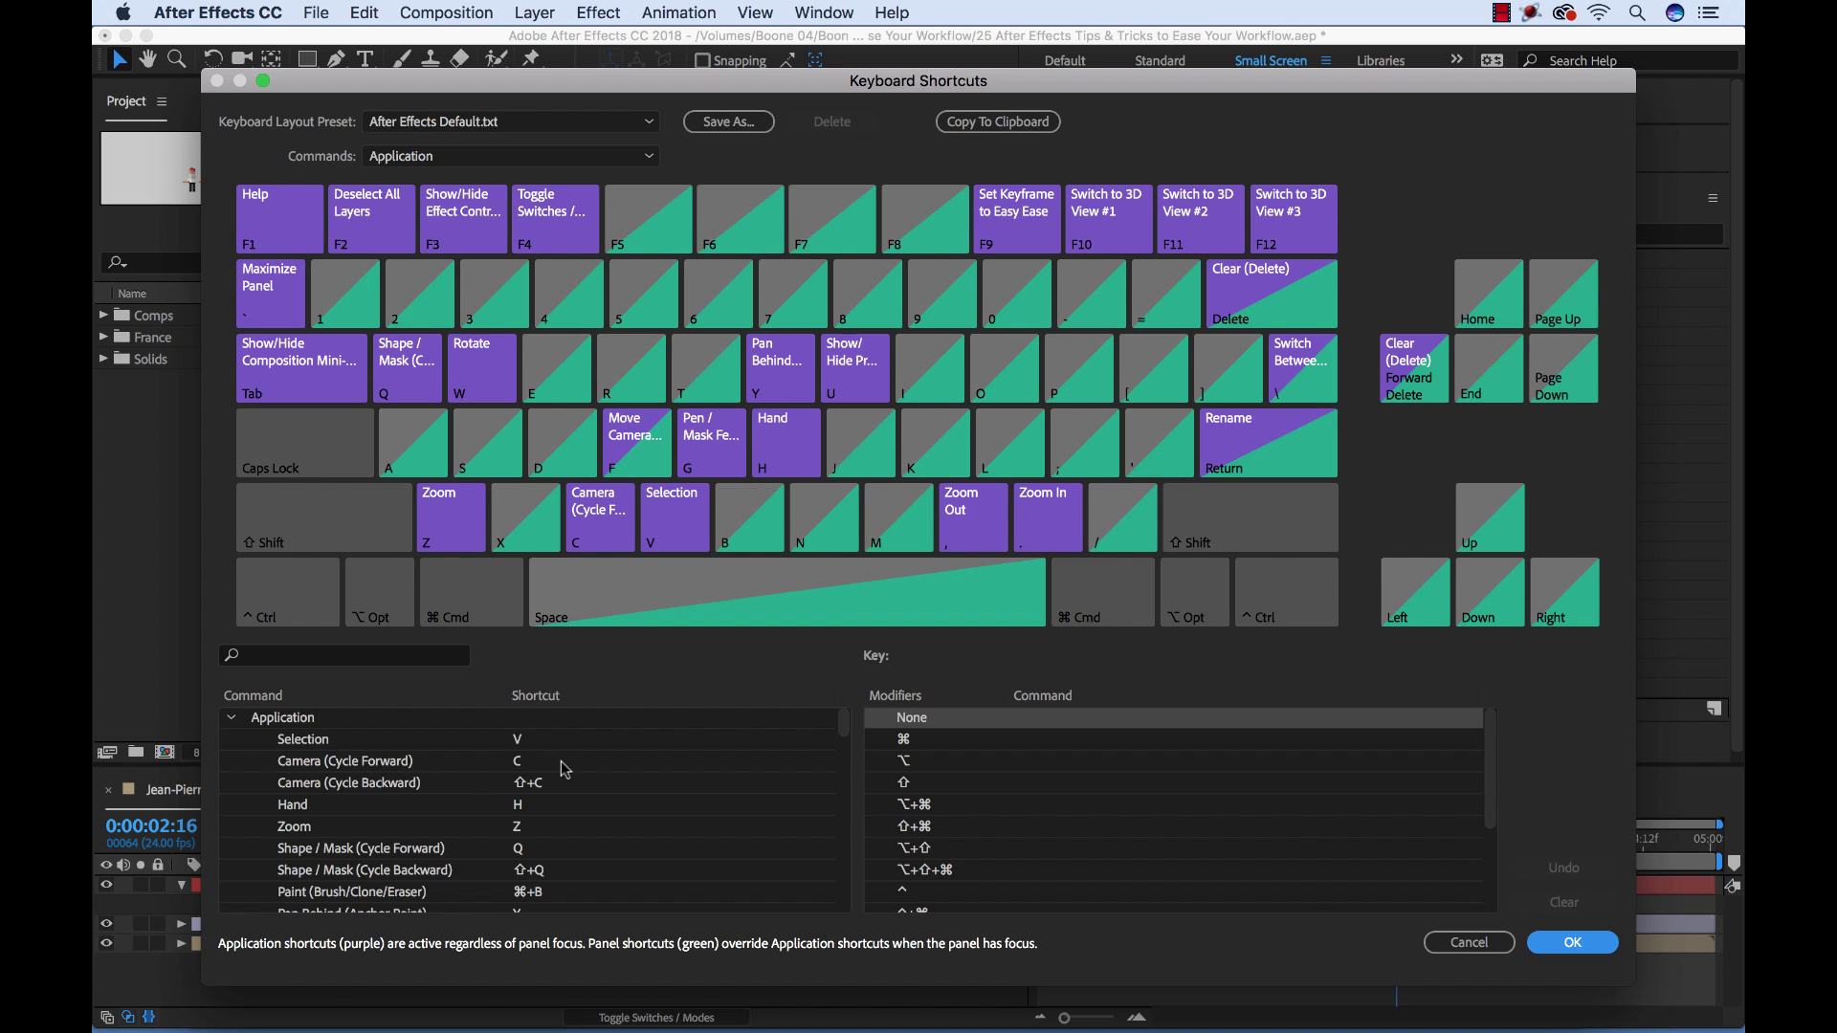
pyautogui.press('super')
pyautogui.press('alt')
pyautogui.press('super')
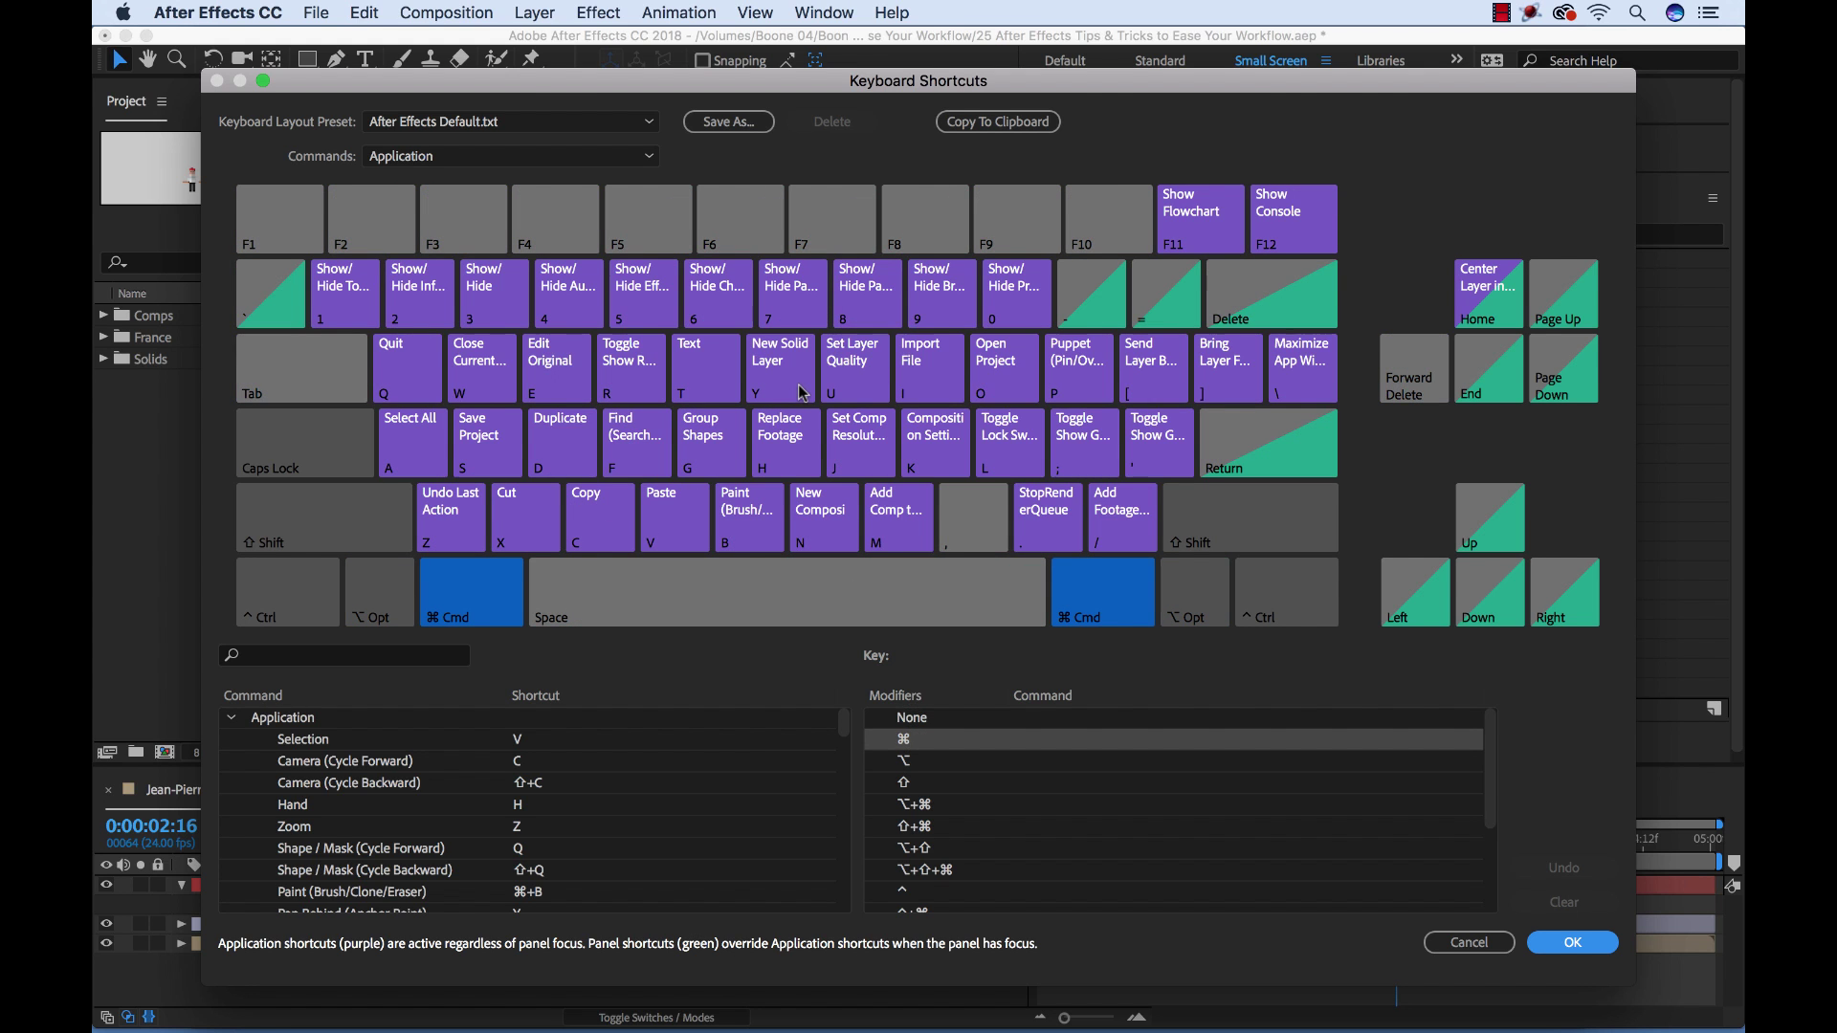
pyautogui.press('shift')
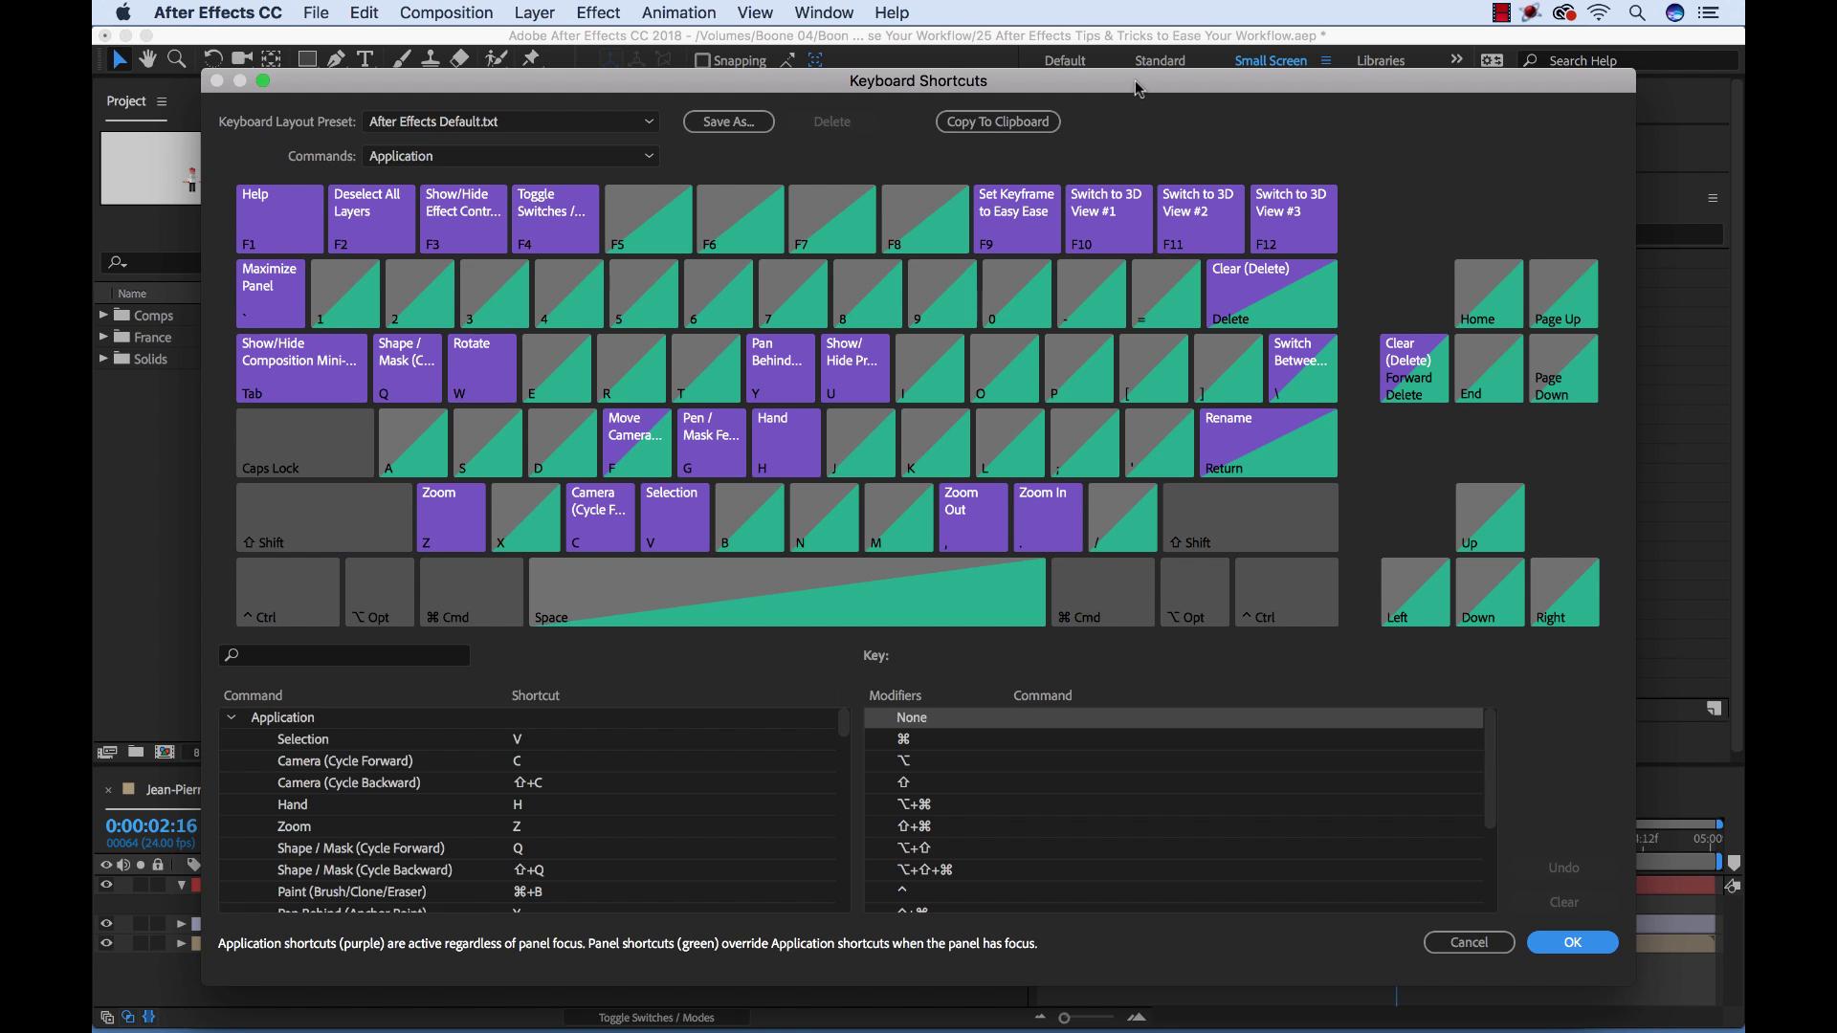
pyautogui.moveTo(1138, 86); pyautogui.dragTo(1129, 81)
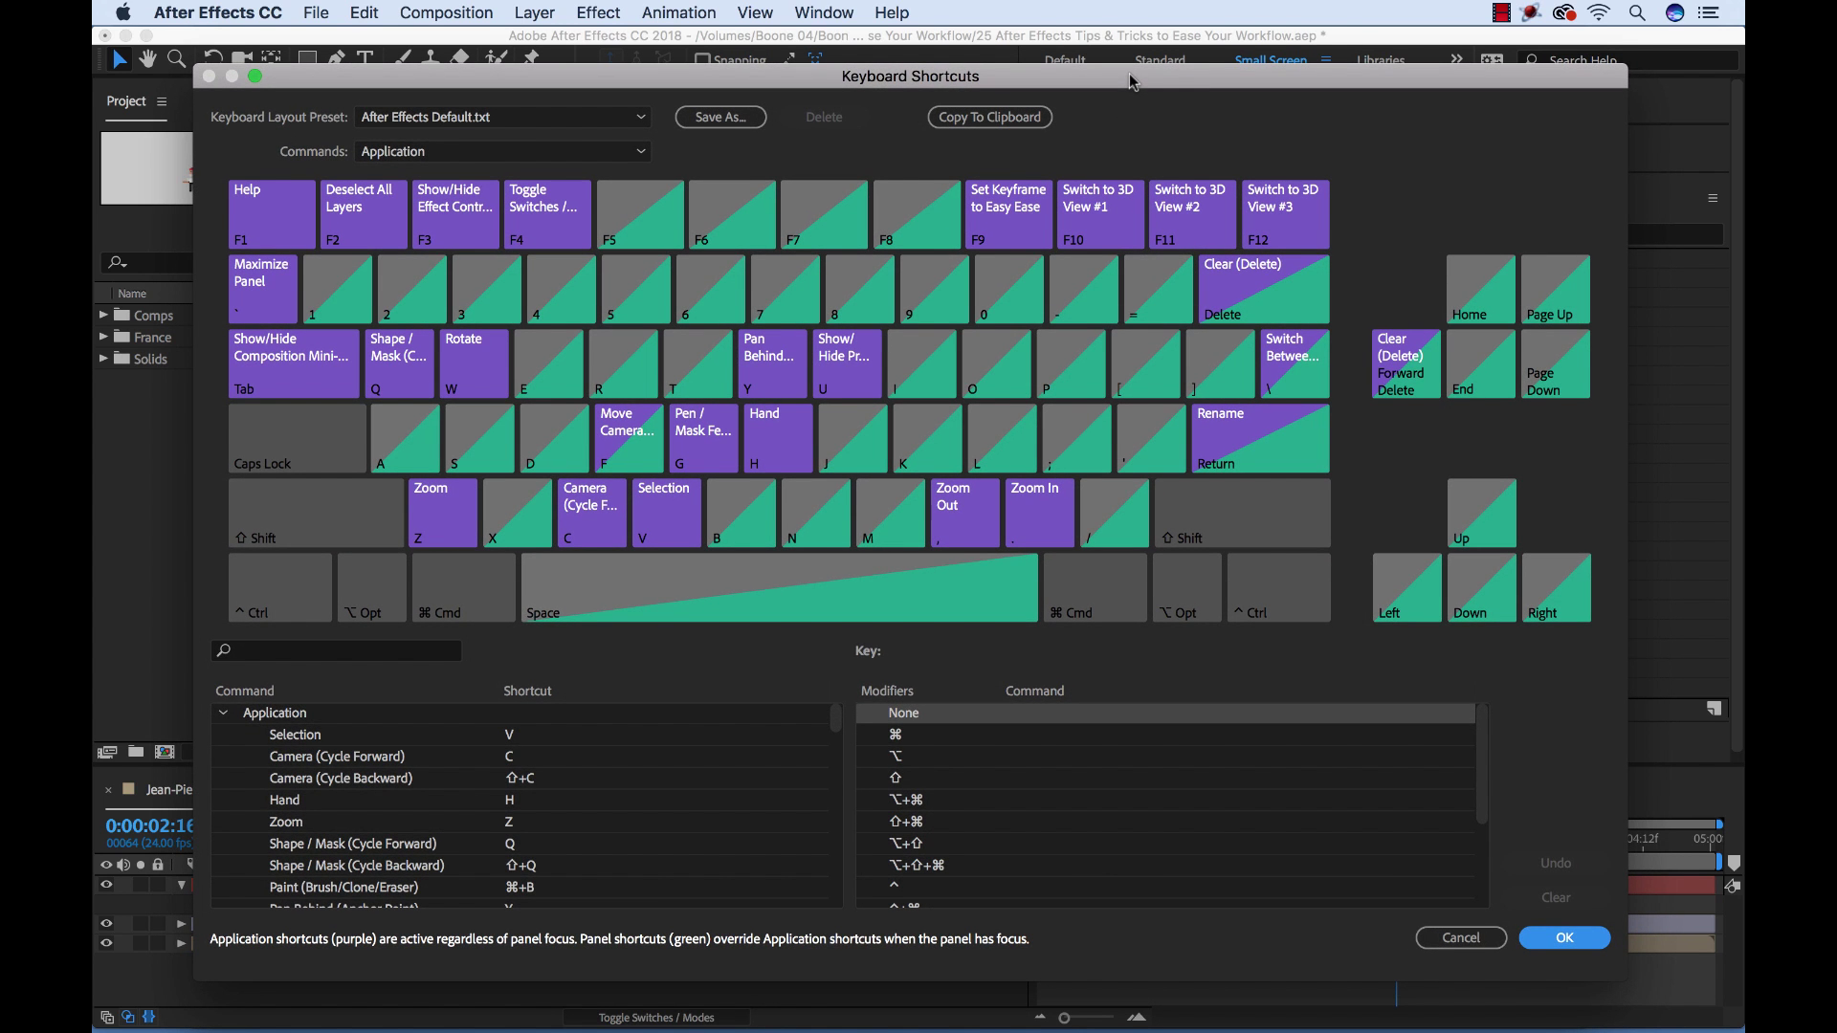